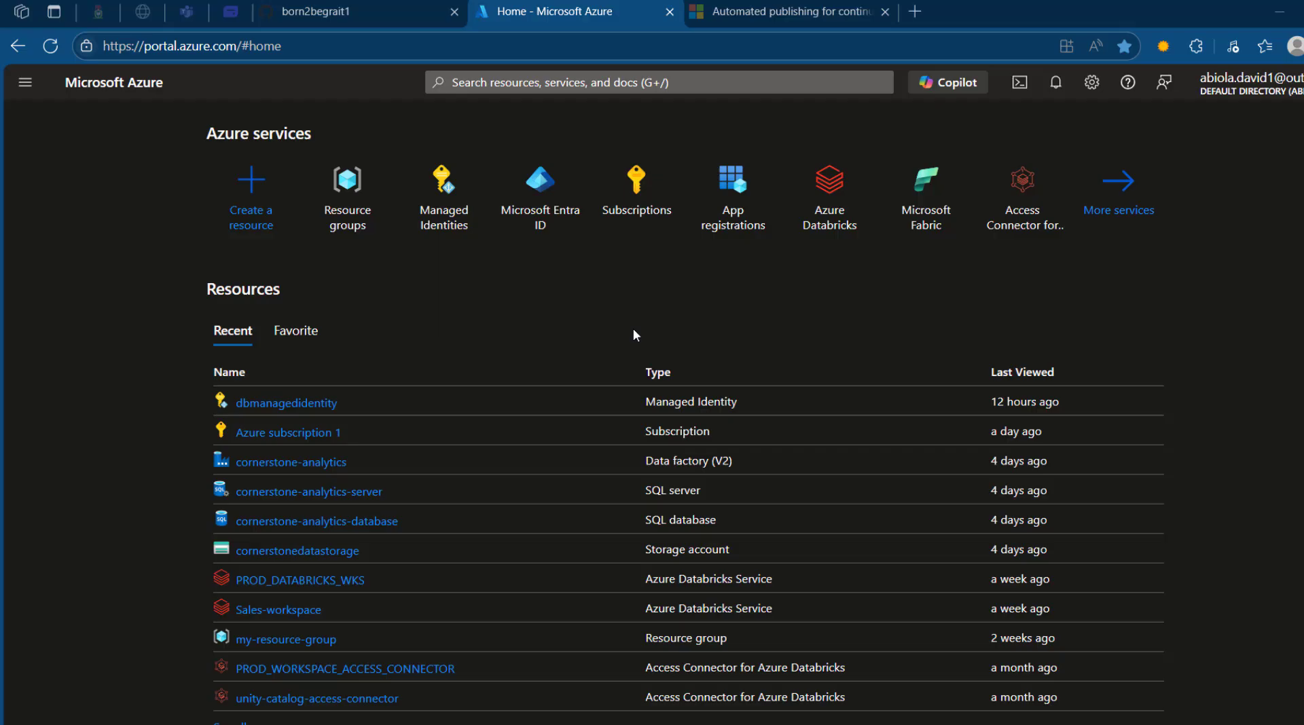
Switch to GitHub and start a new repository named Azure-CICD with the description "demo repo".
{"action": "left_click", "coordinate": [398, 13]}
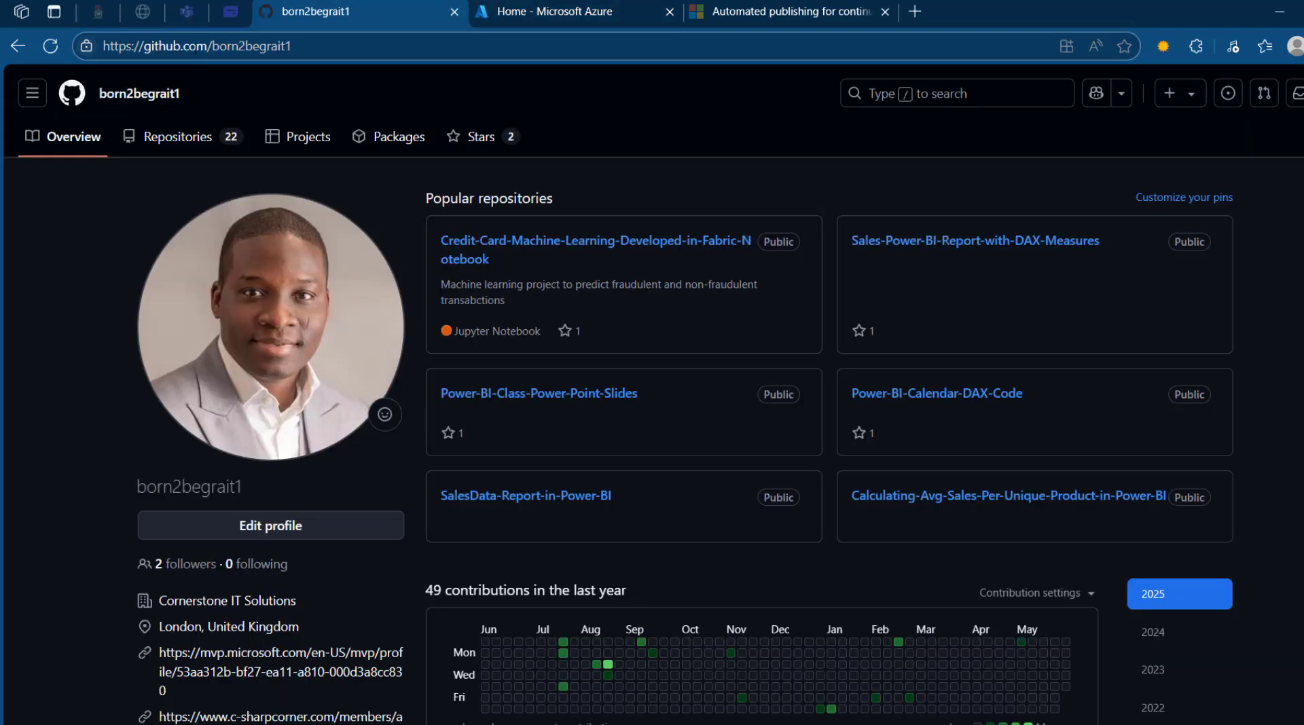
{"action": "left_click", "coordinate": [1178, 93]}
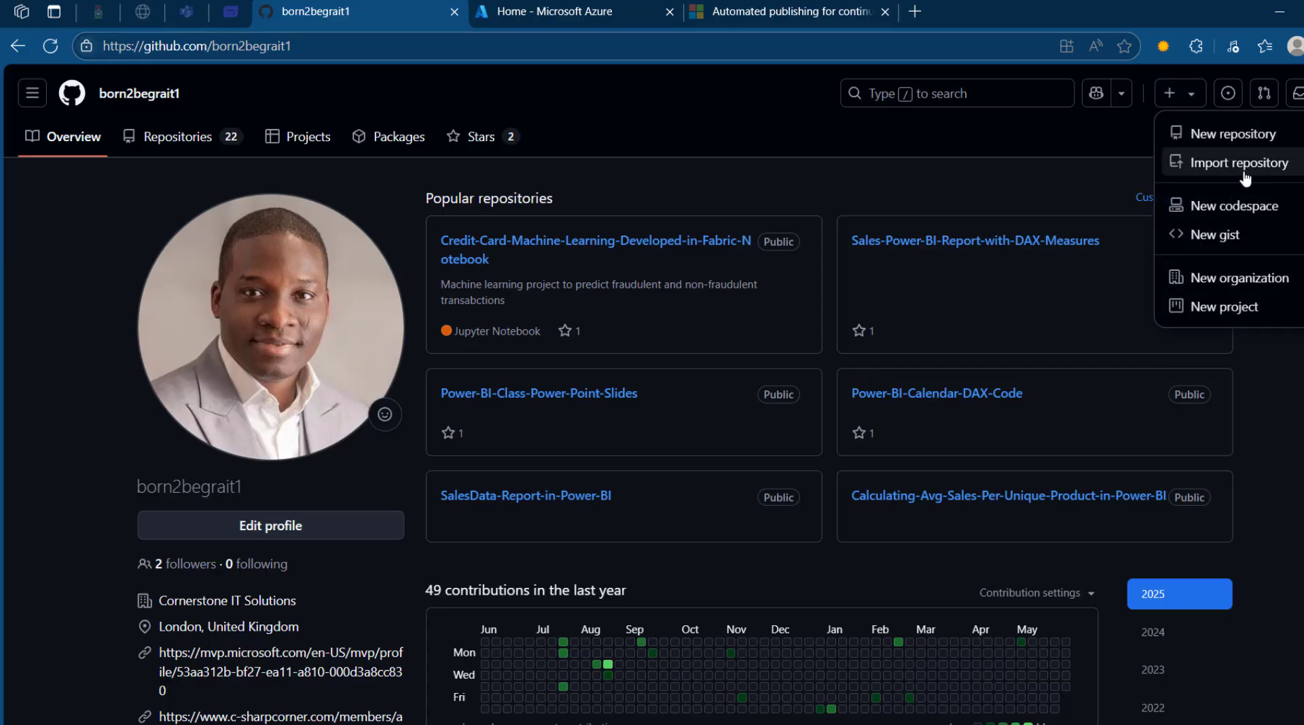
{"action": "left_click", "coordinate": [1248, 136]}
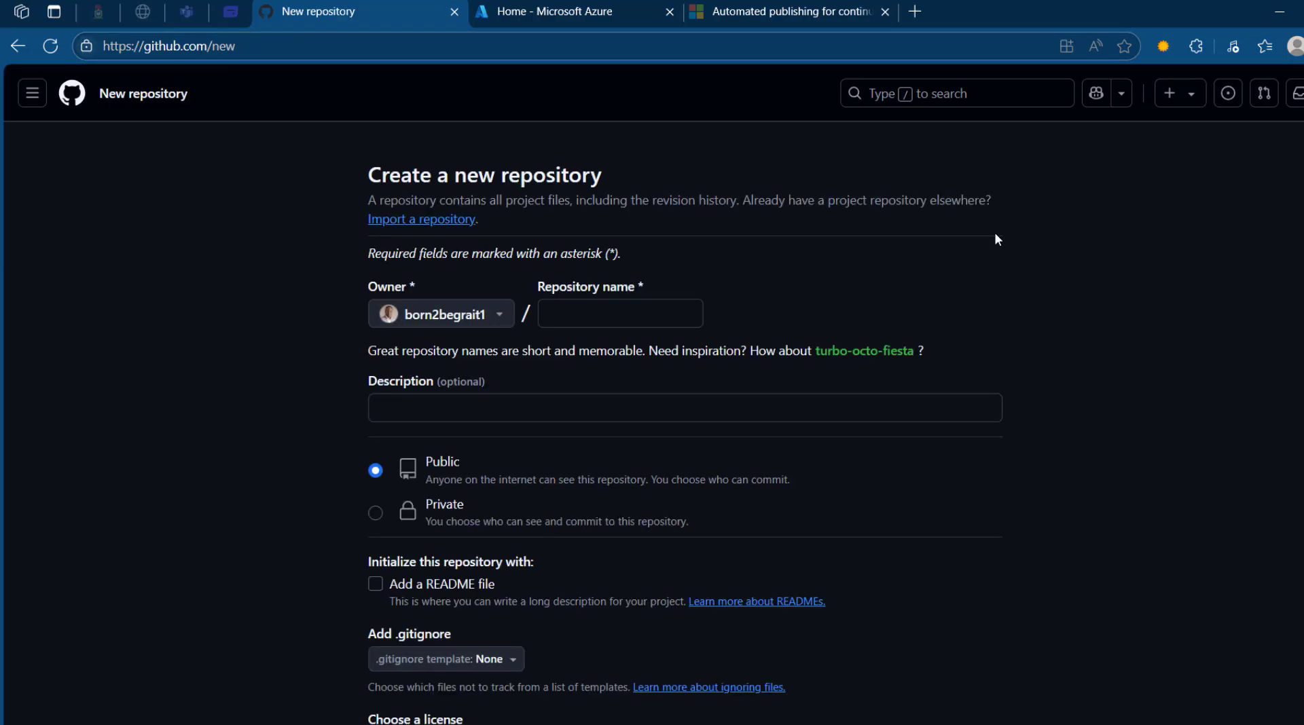
{"action": "left_click", "coordinate": [610, 322]}
{"action": "type", "text": "Azur"}
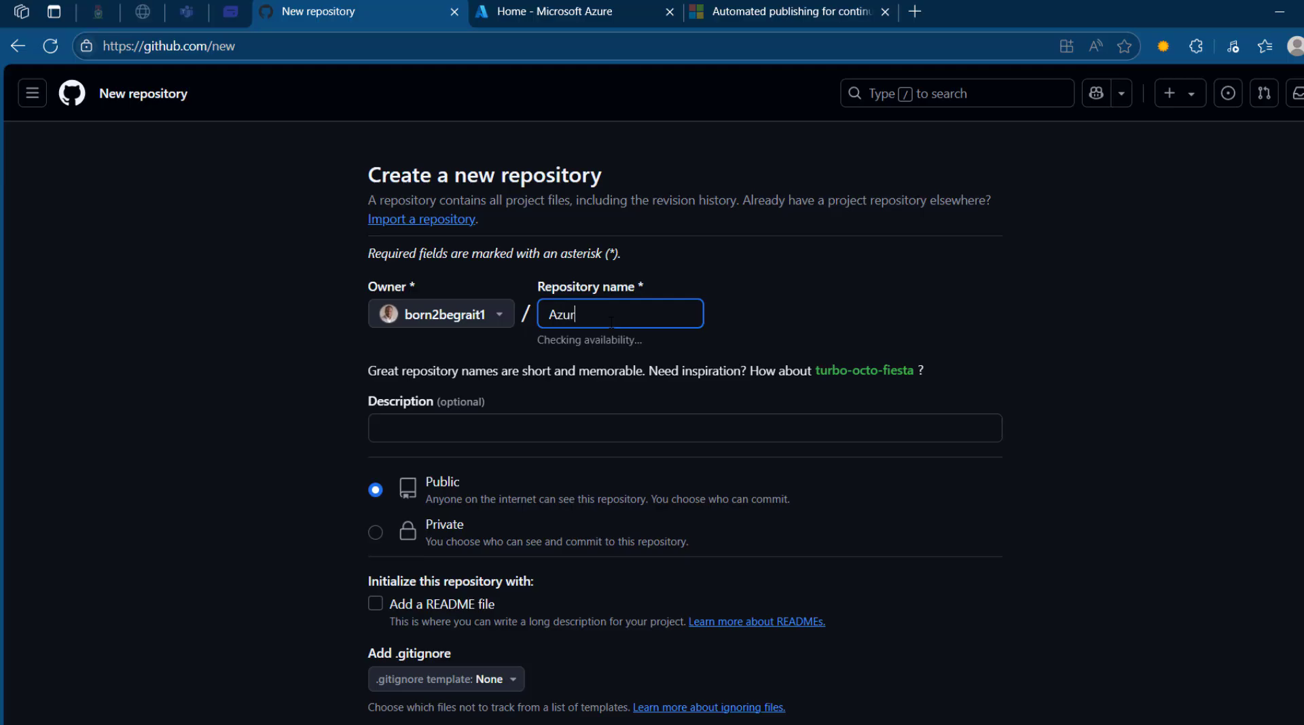
{"action": "type", "text": "e-CICD"}
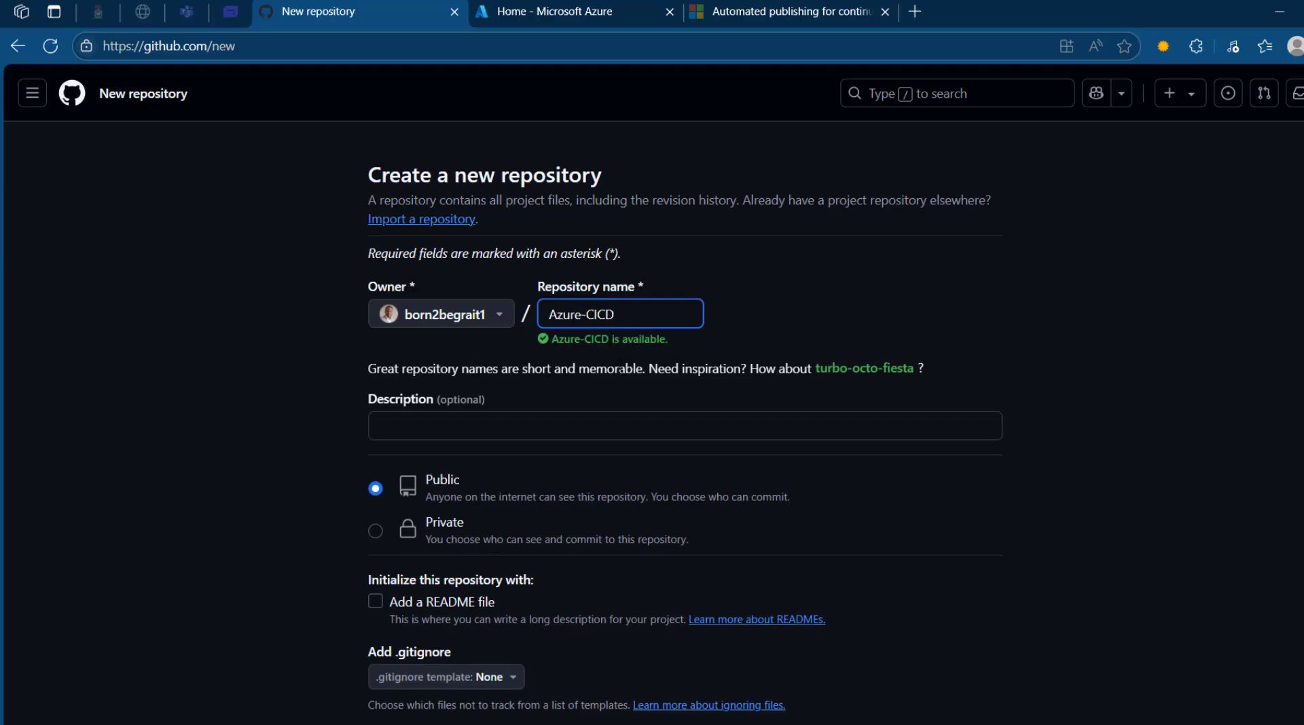
{"action": "left_click", "coordinate": [633, 429]}
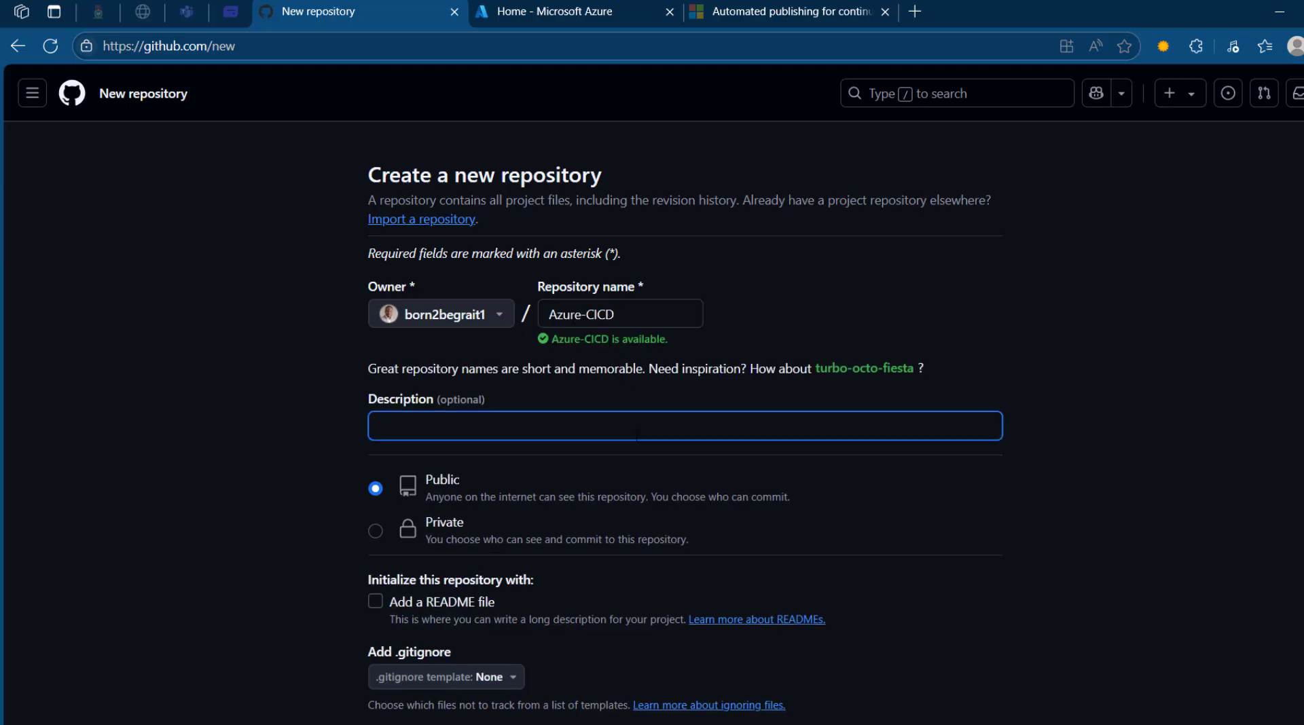
{"action": "type", "text": "demo repo"}
Make the Azure-CICD repository private, include a README file, and create it.
{"action": "left_click", "coordinate": [381, 536]}
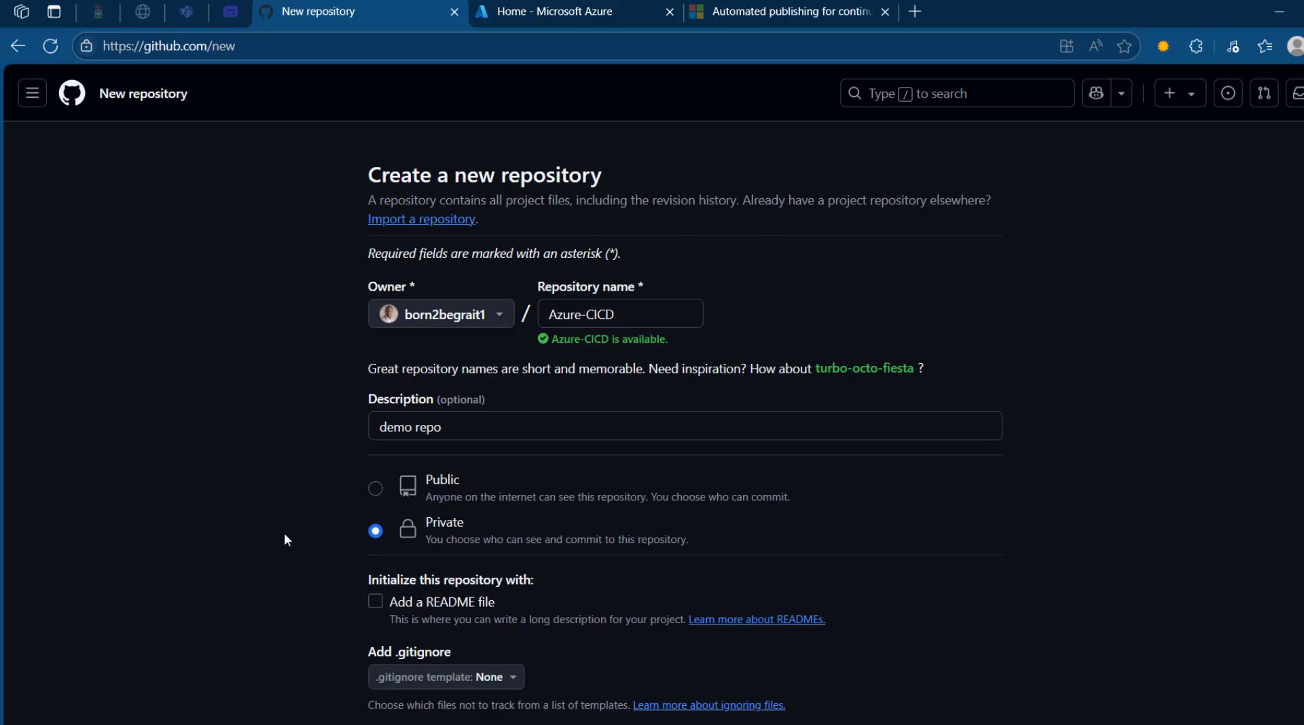
{"action": "left_click", "coordinate": [372, 604]}
{"action": "scroll", "coordinate": [652, 408], "scroll_direction": "down", "scroll_amount": 5}
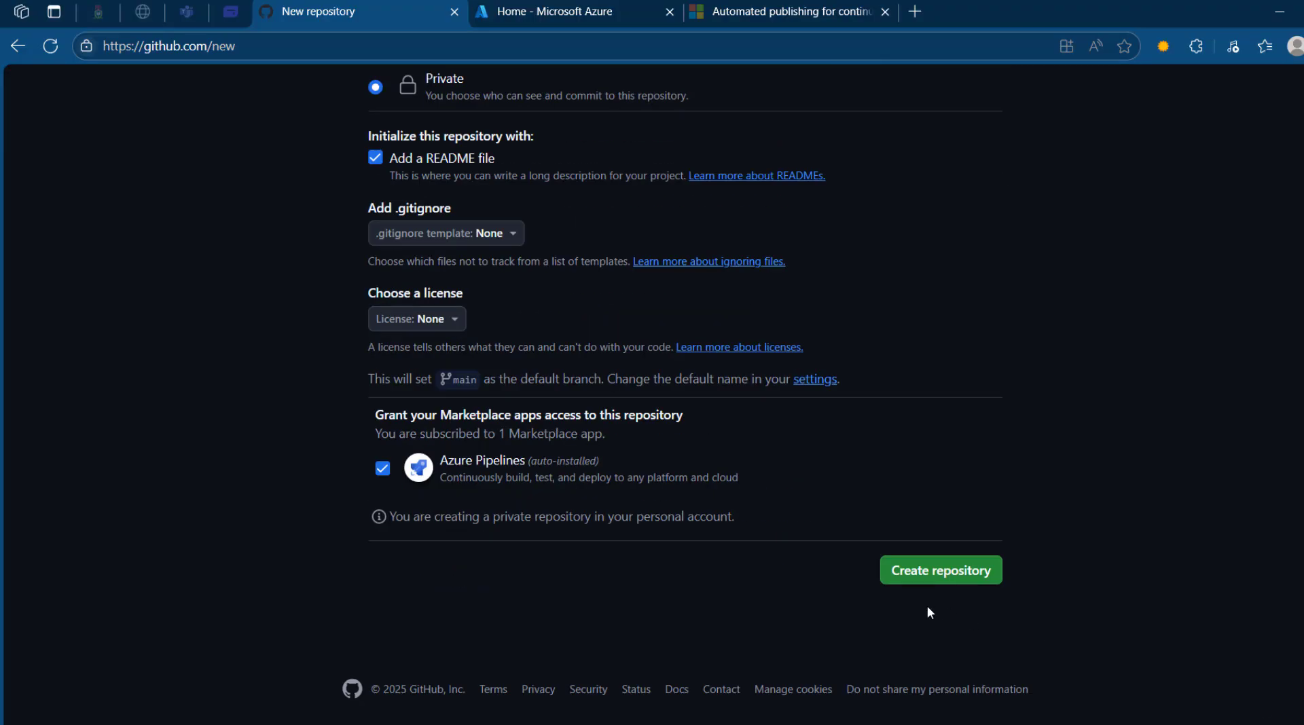
{"action": "left_click", "coordinate": [946, 585]}
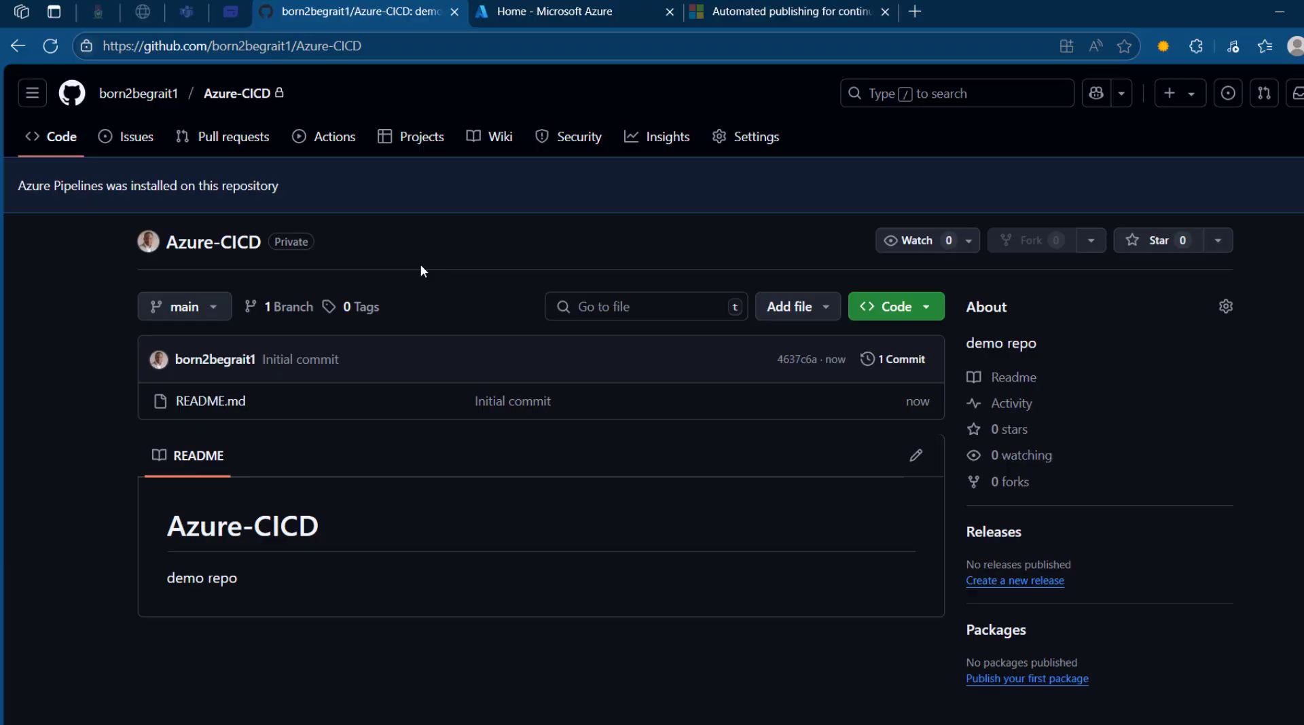
Switch to the Azure portal and create a resource group named Dev-ADF-RG.
{"action": "left_click", "coordinate": [587, 13]}
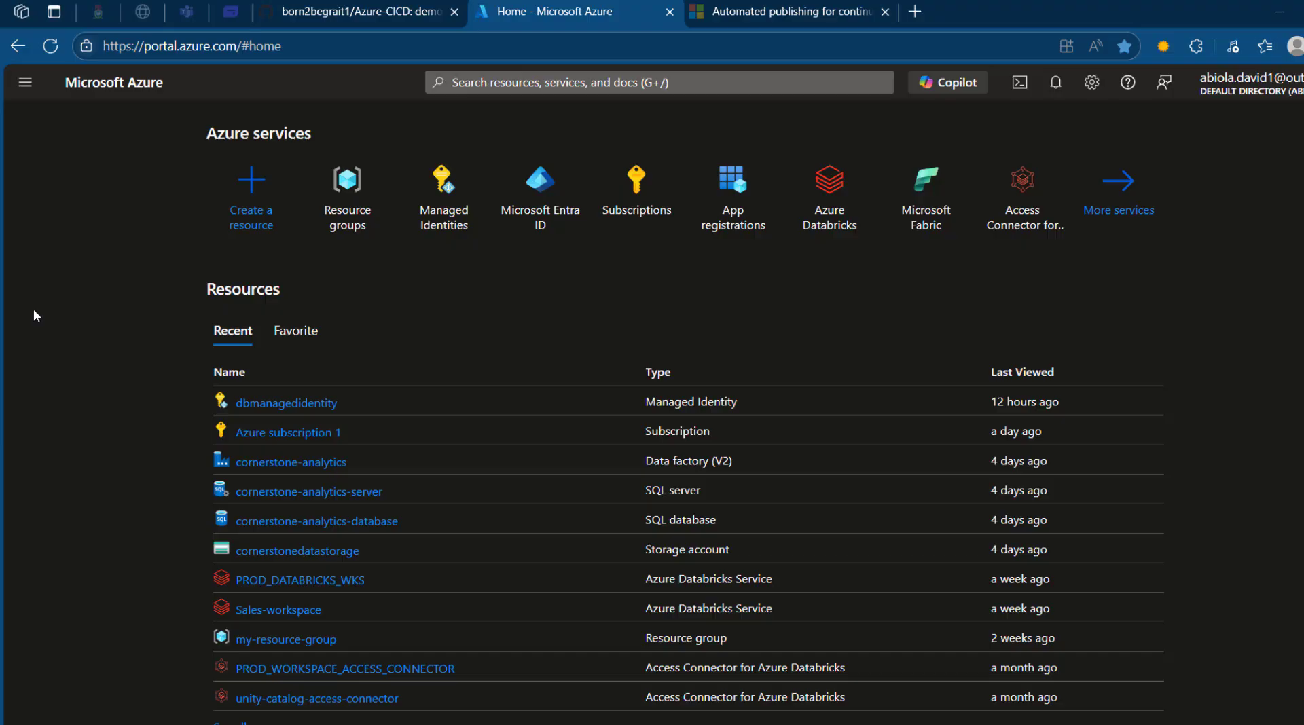
{"action": "left_click", "coordinate": [349, 216]}
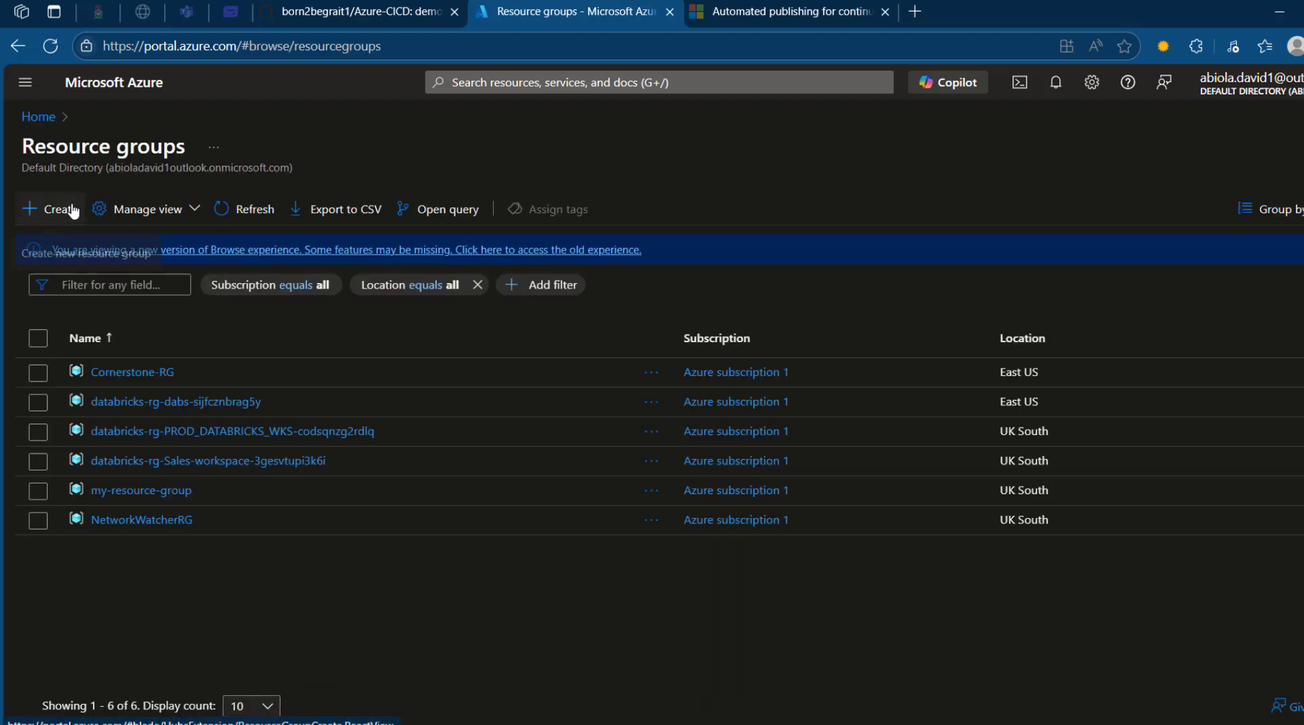
{"action": "left_click", "coordinate": [68, 209]}
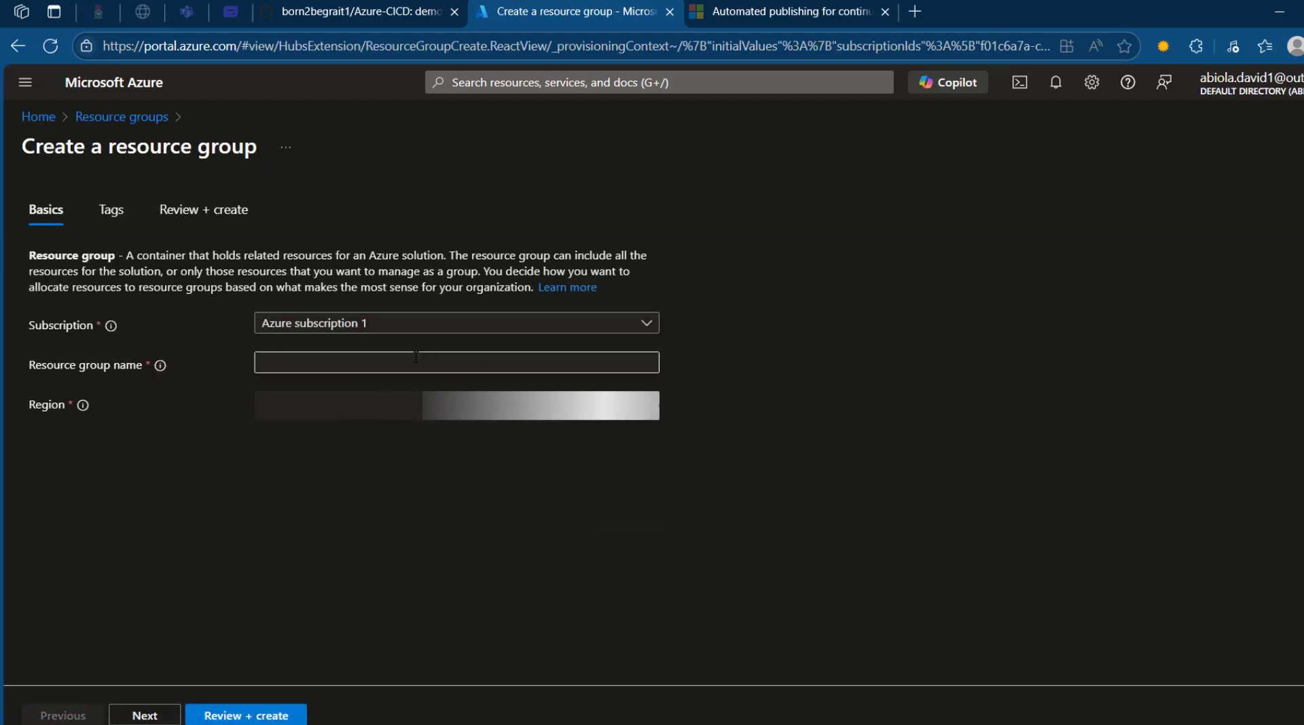
{"action": "left_click", "coordinate": [515, 364]}
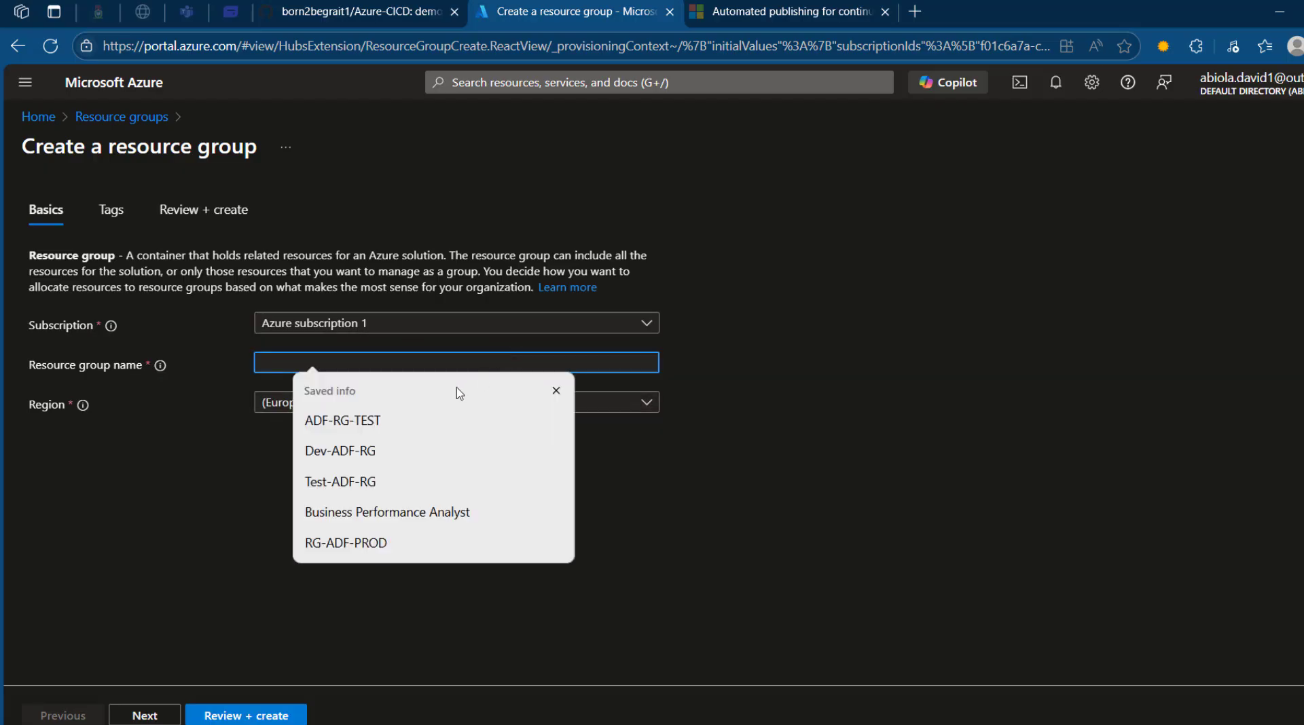
{"action": "left_click", "coordinate": [349, 451]}
{"action": "left_click_drag", "start_coordinate": [372, 367], "coordinate": [210, 366]}
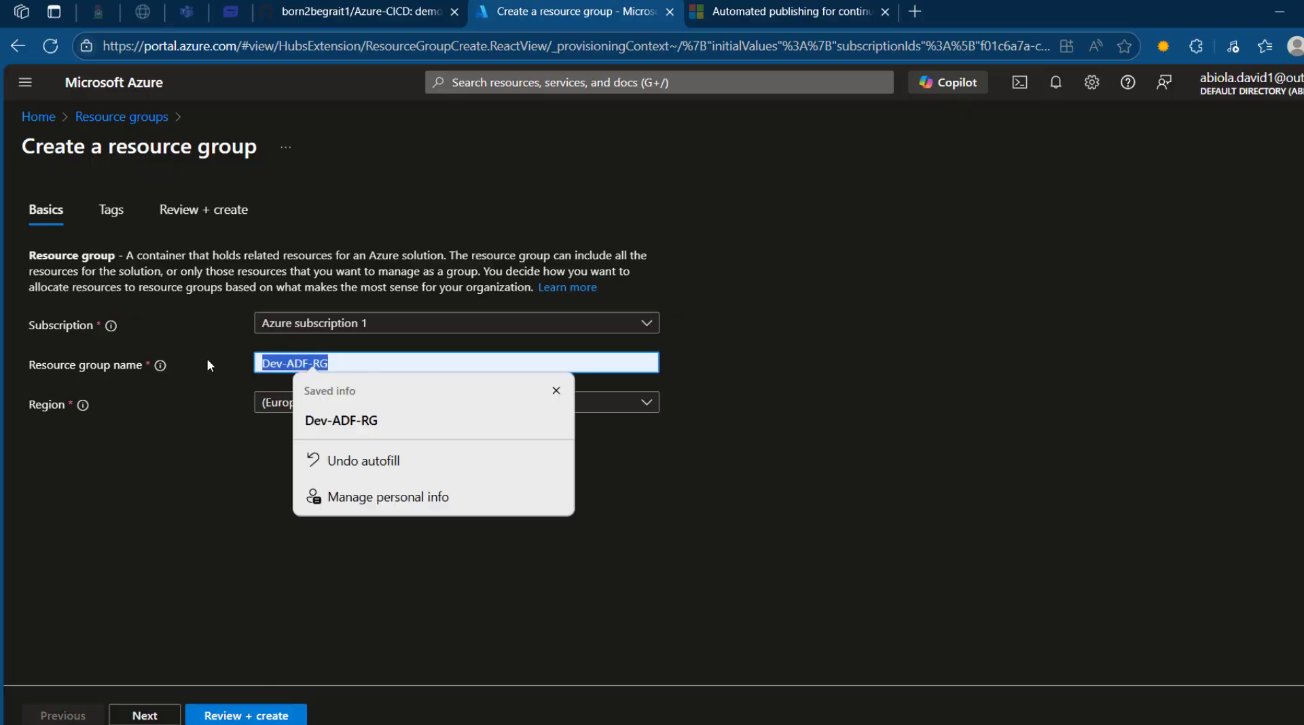
{"action": "left_click", "coordinate": [900, 409]}
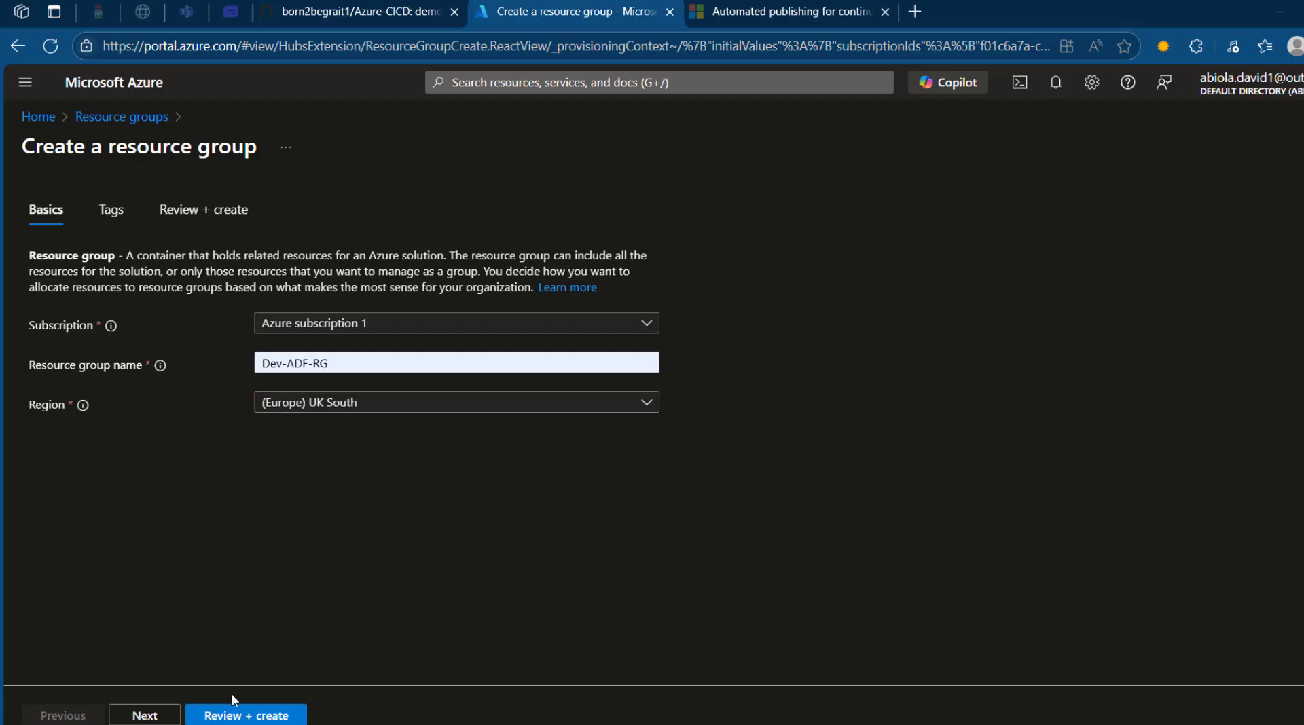
{"action": "left_click", "coordinate": [250, 716]}
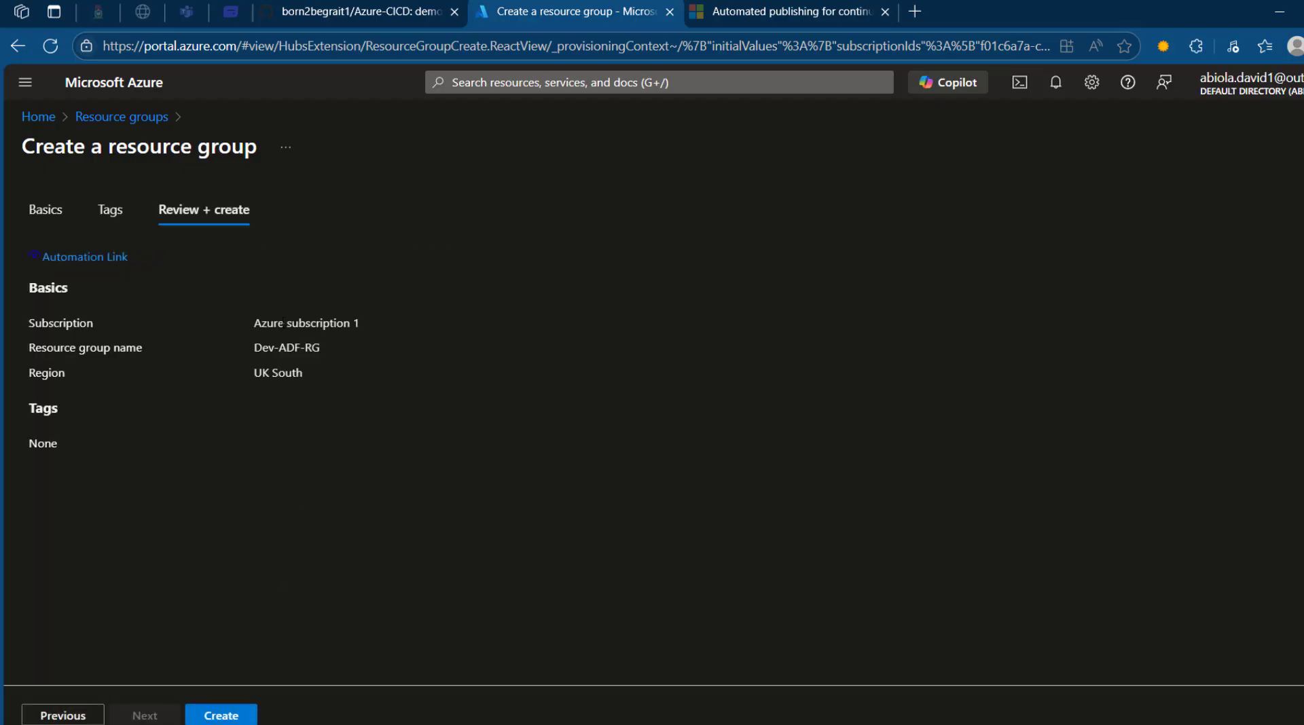
{"action": "left_click", "coordinate": [232, 716]}
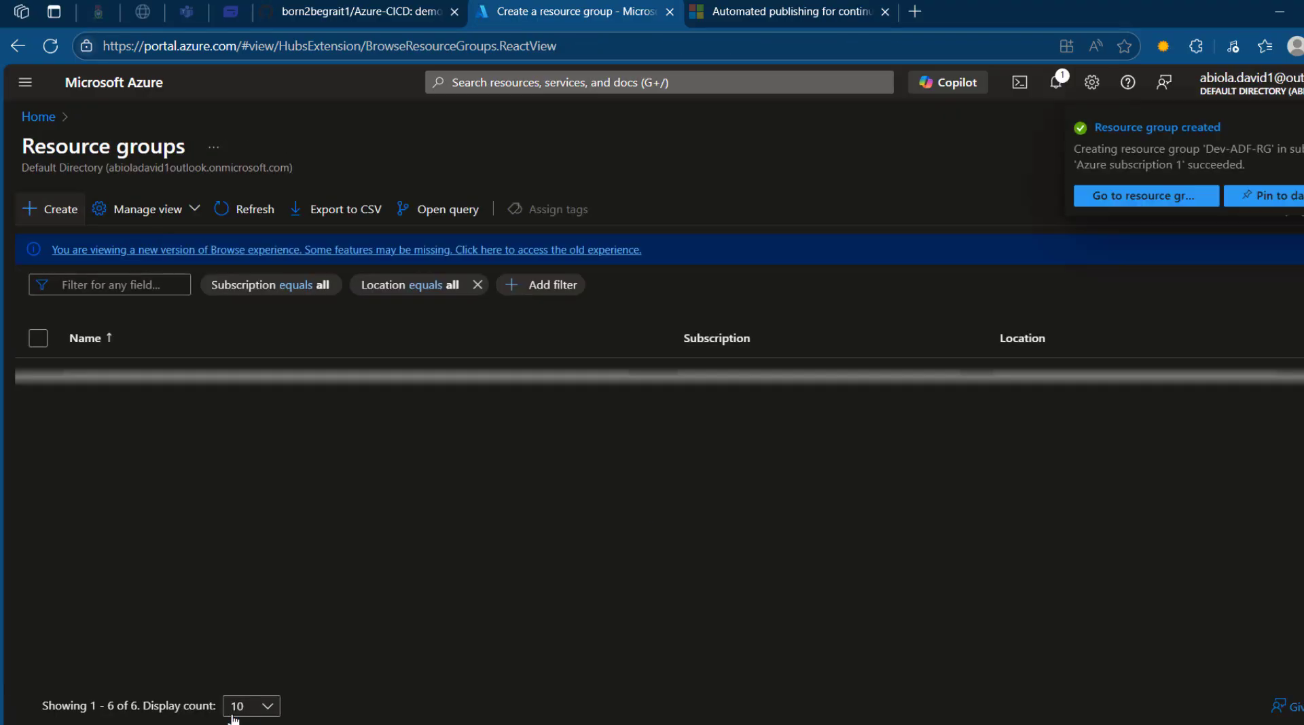
Create a second resource group named Test-ADF-RG and refresh the resource group list.
{"action": "left_click", "coordinate": [51, 209]}
{"action": "left_click", "coordinate": [326, 367]}
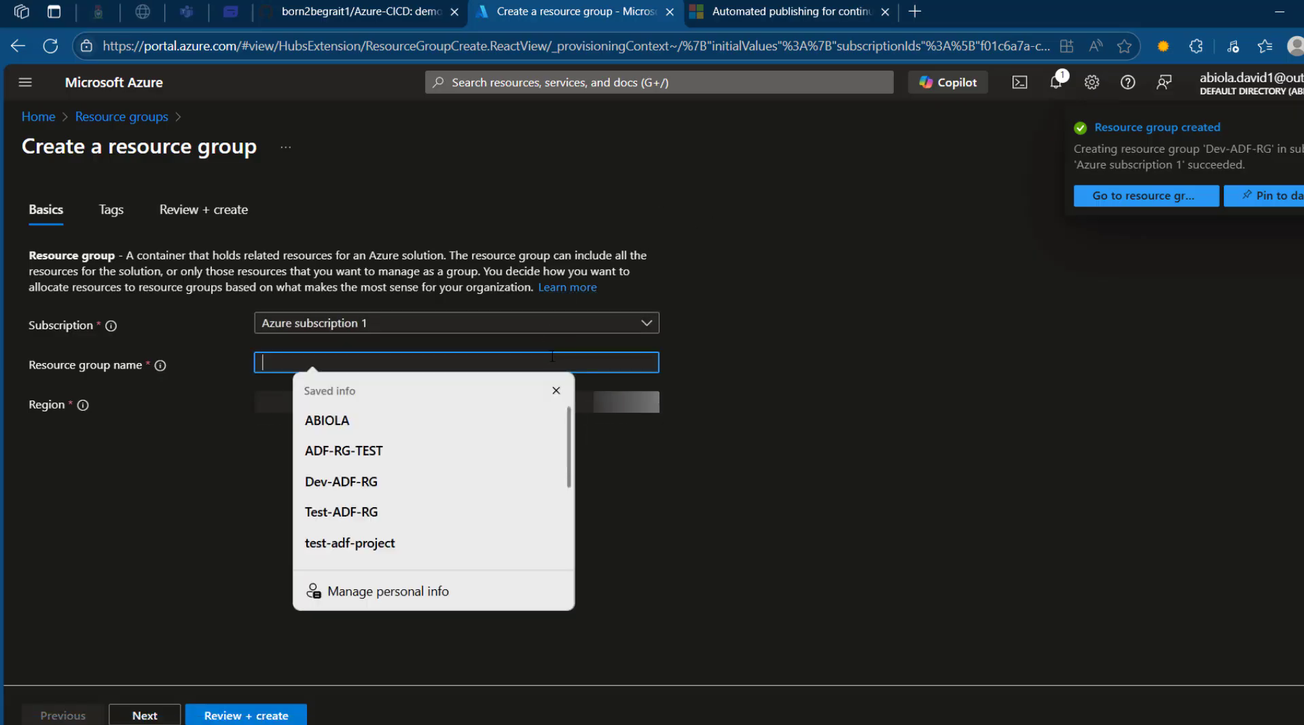
{"action": "type", "text": "Dev-ADF-RG"}
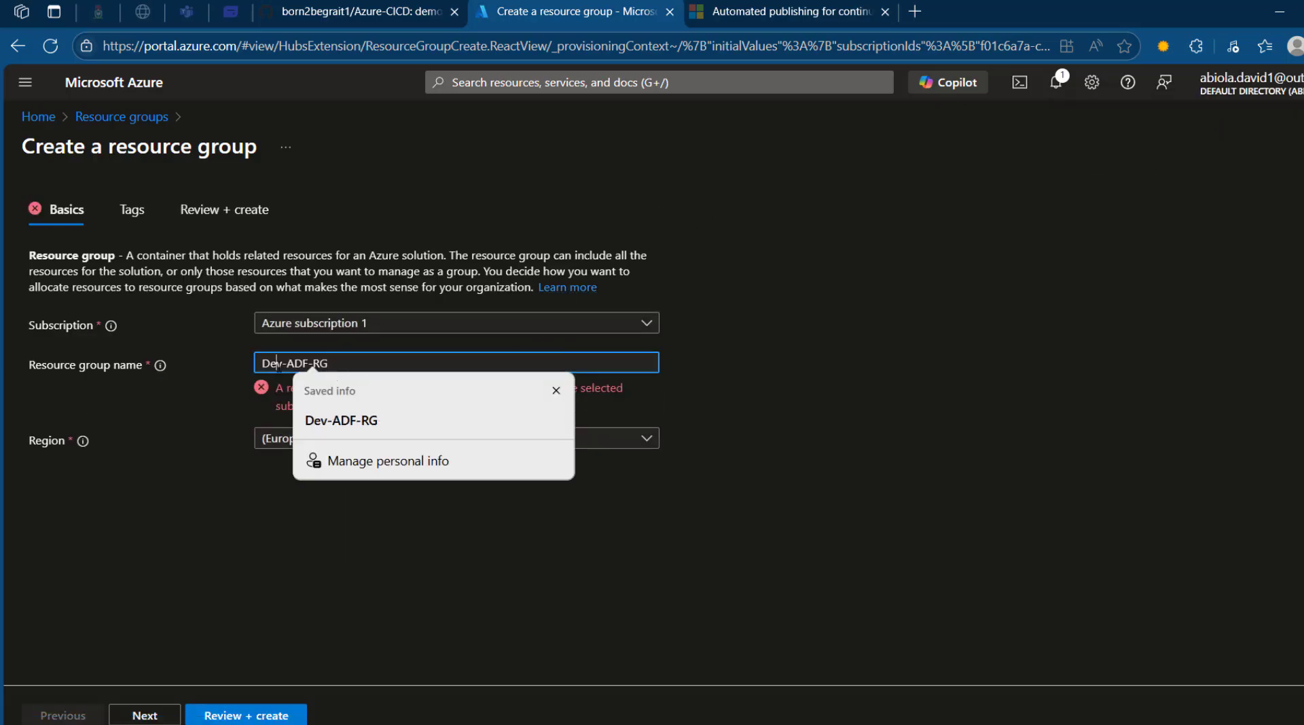
{"action": "left_click", "coordinate": [282, 364]}
{"action": "key", "text": "BackSpace"}
{"action": "key", "text": "BackSpace"}
{"action": "key", "text": "BackSpace"}
{"action": "type", "text": "Test"}
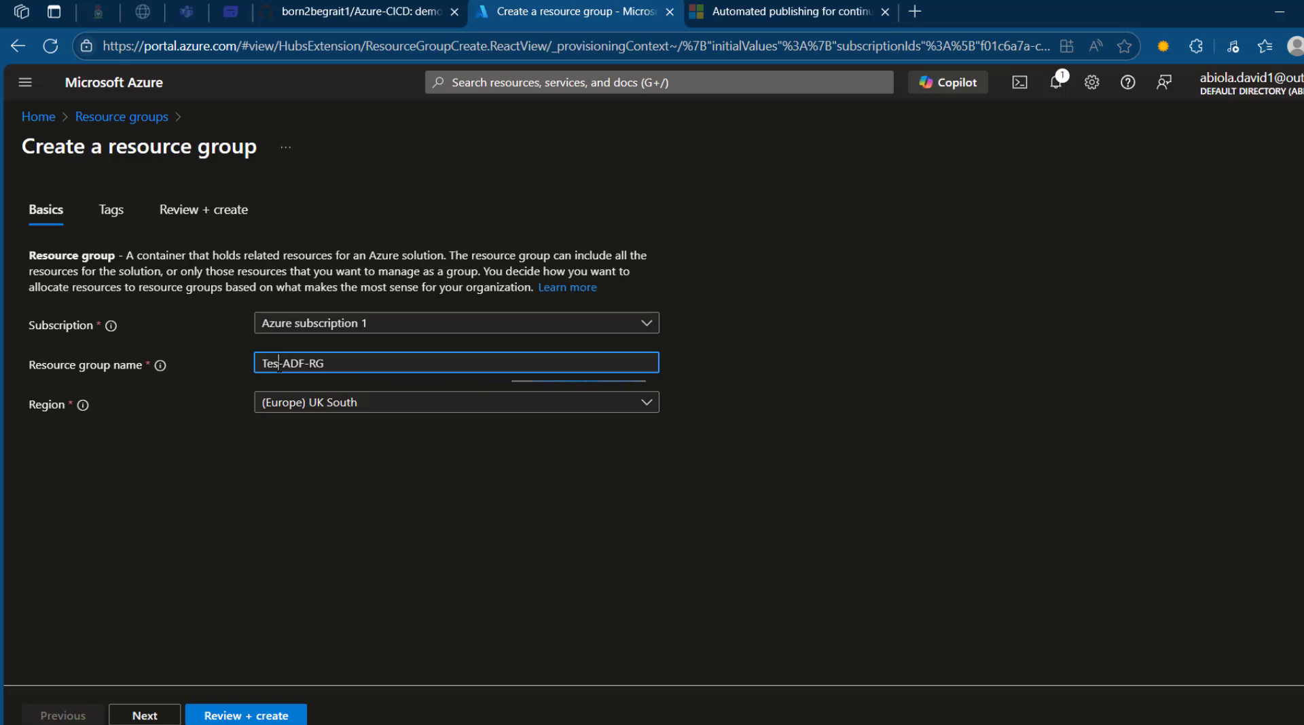
{"action": "left_click", "coordinate": [759, 493]}
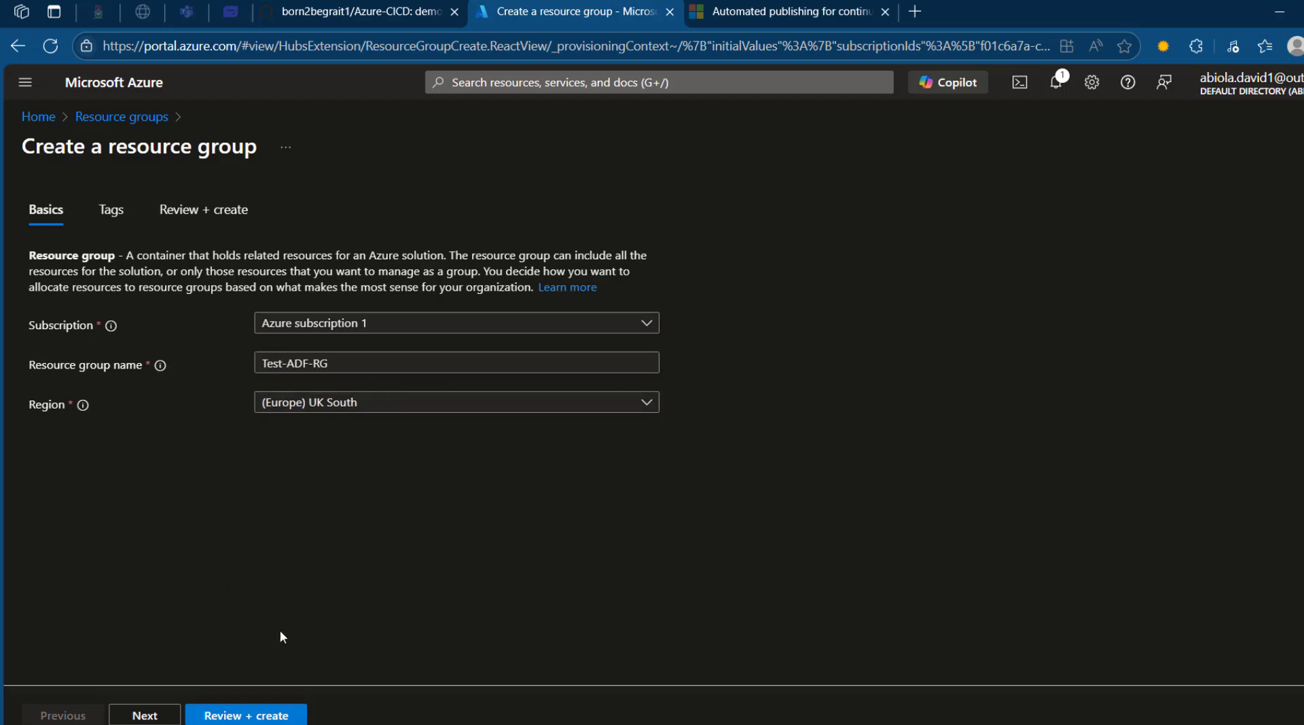
{"action": "left_click", "coordinate": [267, 717]}
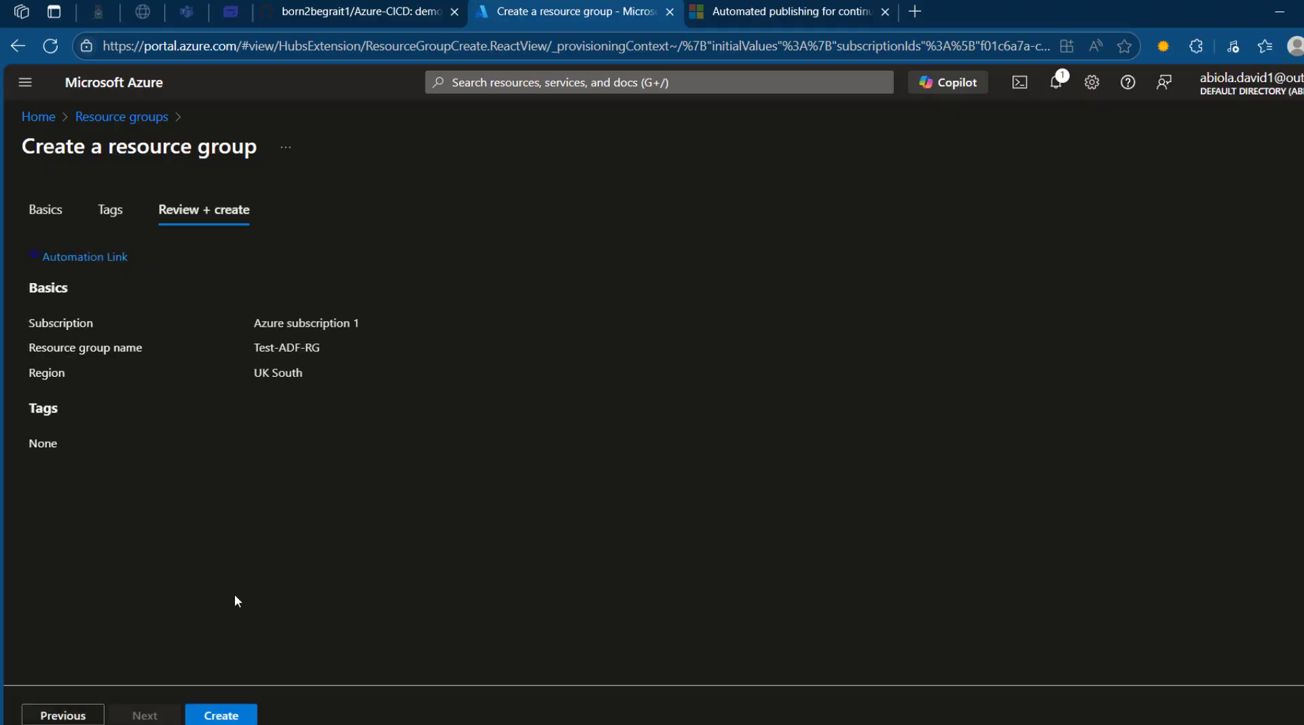
{"action": "left_click", "coordinate": [236, 717]}
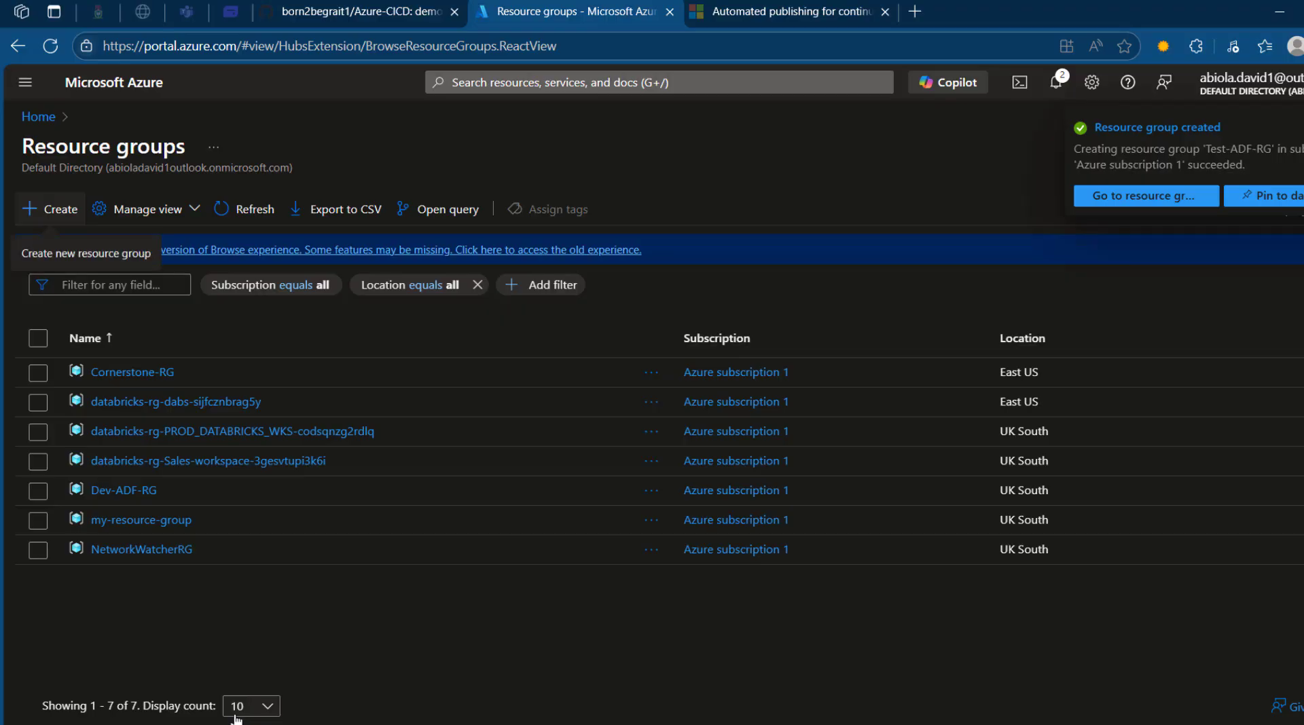
{"action": "left_click", "coordinate": [246, 210]}
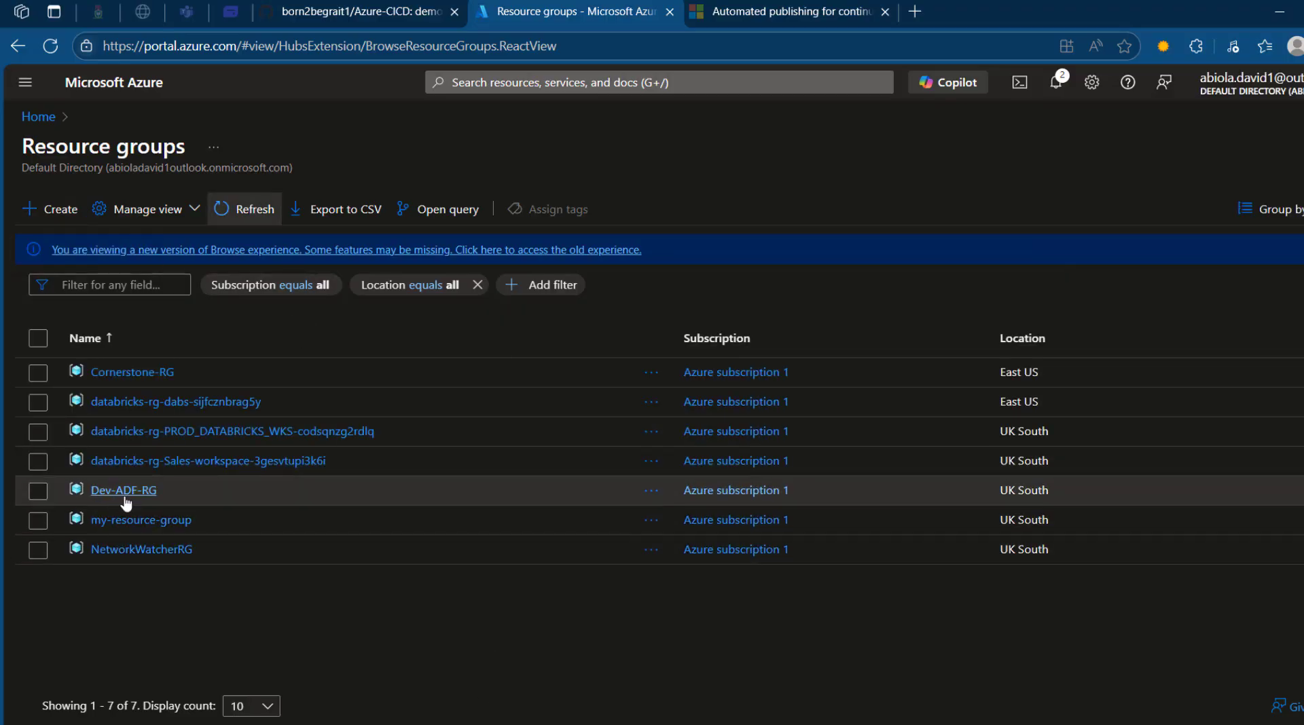
From the Dev-ADF-RG resource group, search the Marketplace for "factory" and start creating a Data Factory.
{"action": "left_click", "coordinate": [124, 495]}
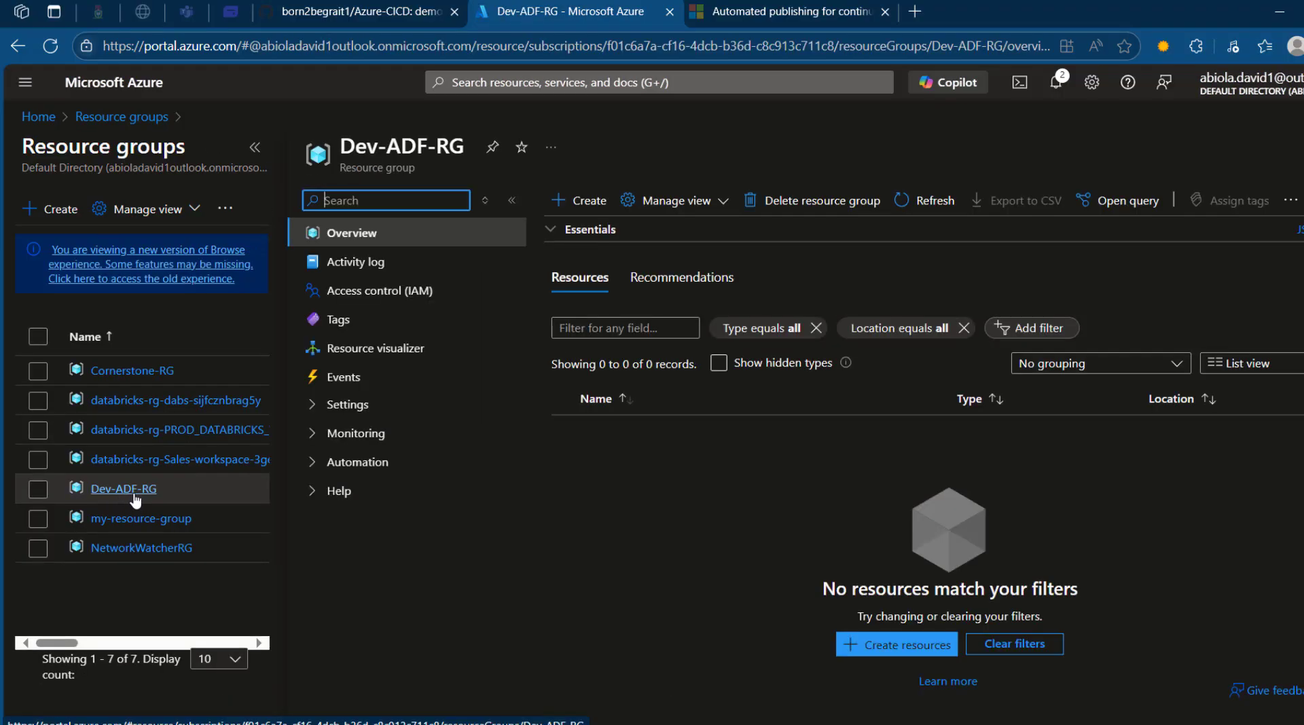
{"action": "left_click", "coordinate": [587, 206]}
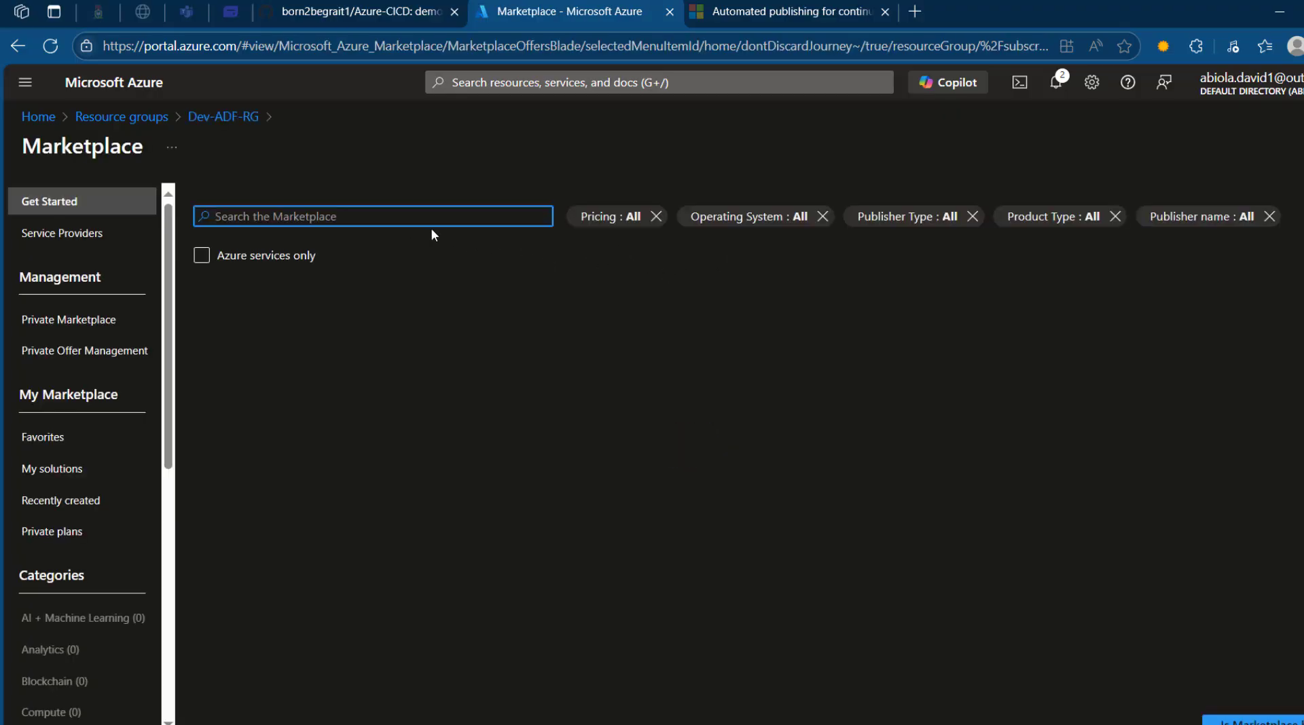
{"action": "type", "text": "facto"}
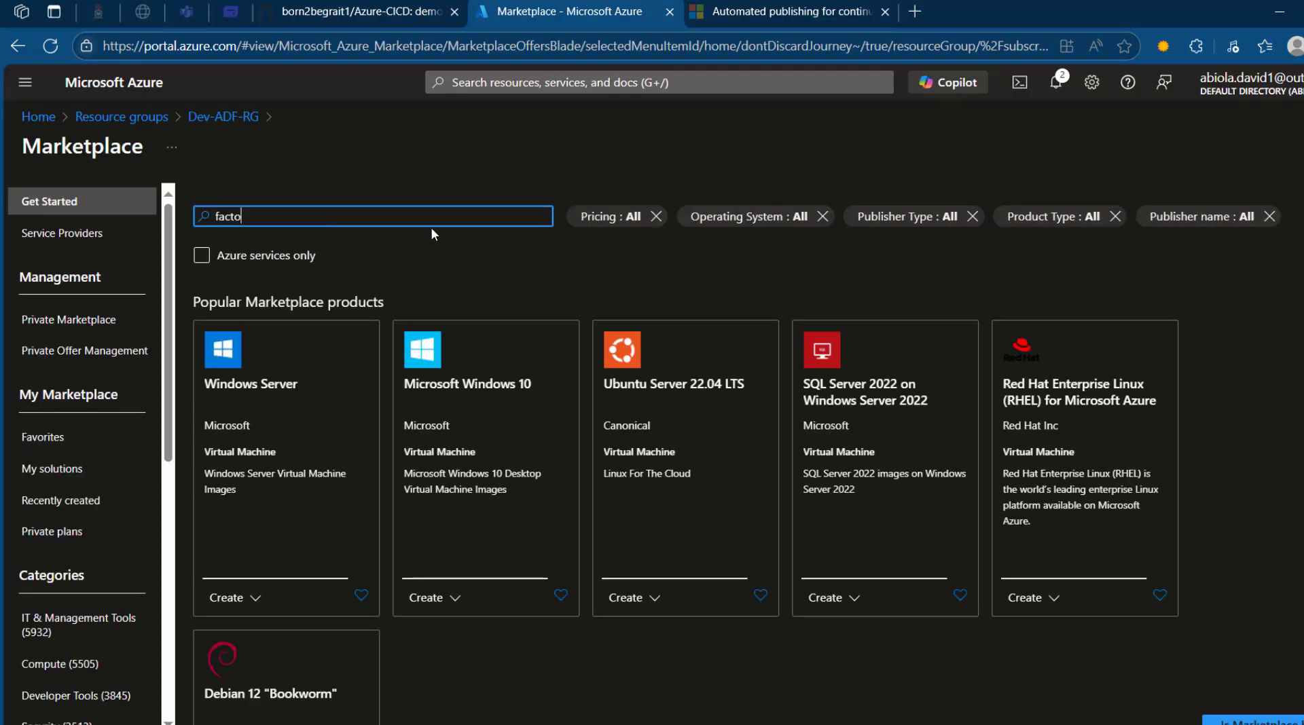
{"action": "type", "text": "ry"}
{"action": "key", "text": "Return"}
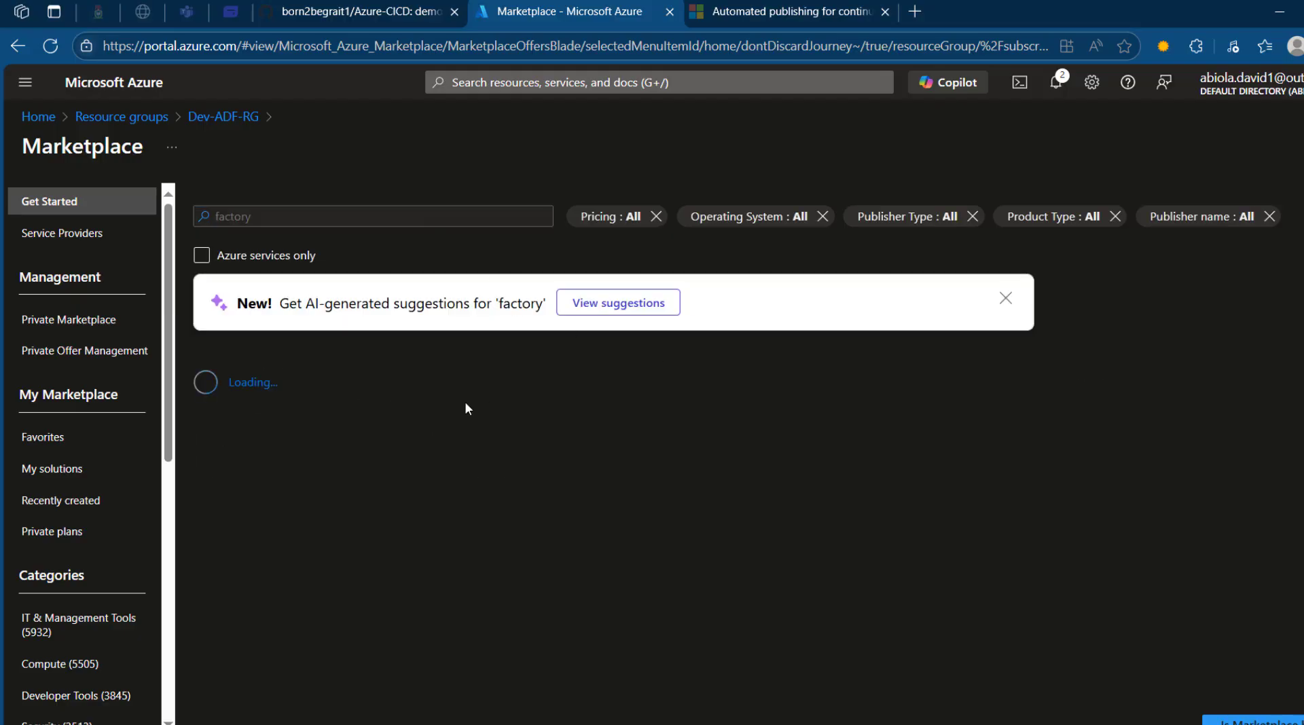
{"action": "left_click", "coordinate": [645, 435]}
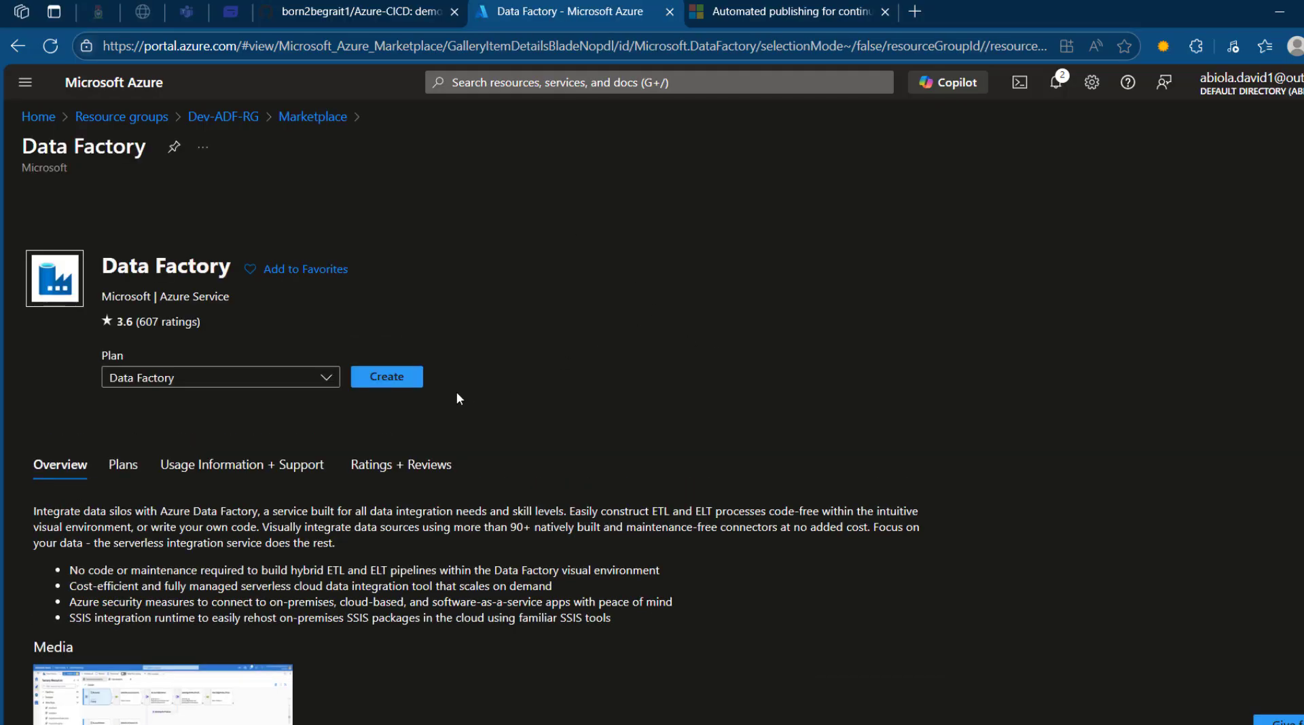
{"action": "left_click", "coordinate": [385, 382]}
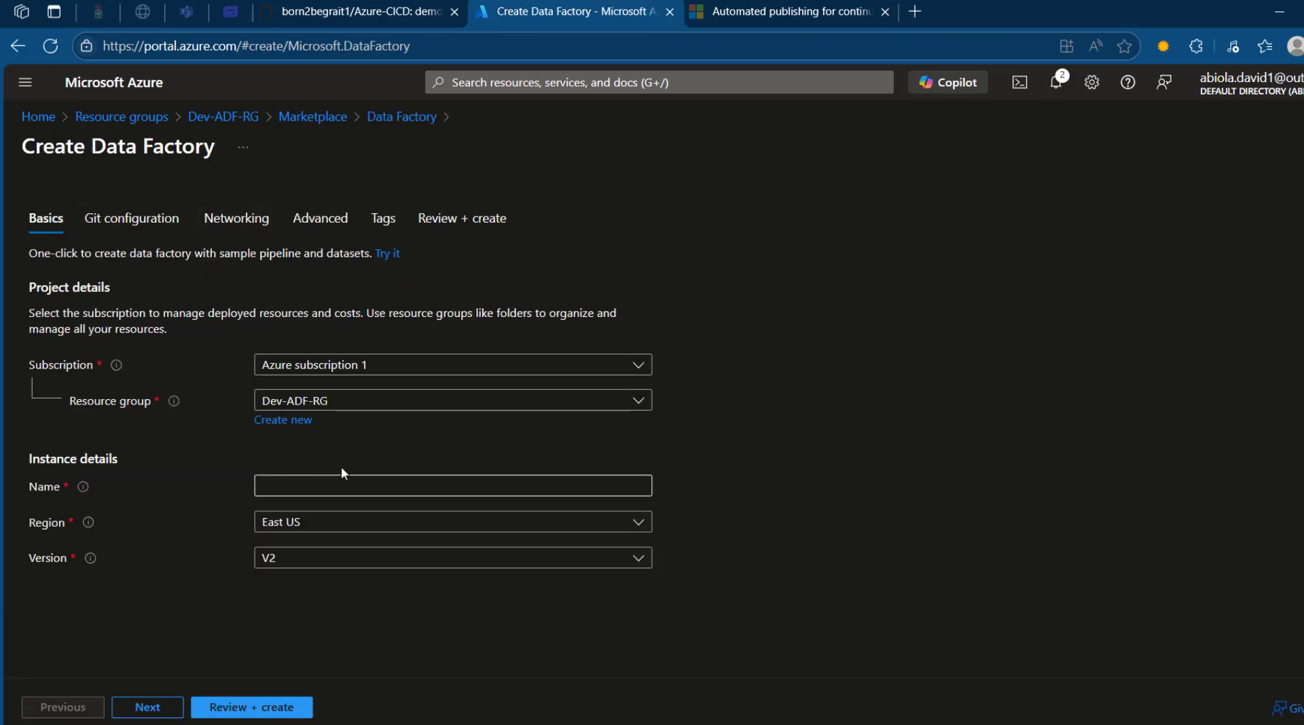
Name the data factory dev-adf-project, set its region to UK South, and create it in Dev-ADF-RG.
{"action": "left_click", "coordinate": [337, 486]}
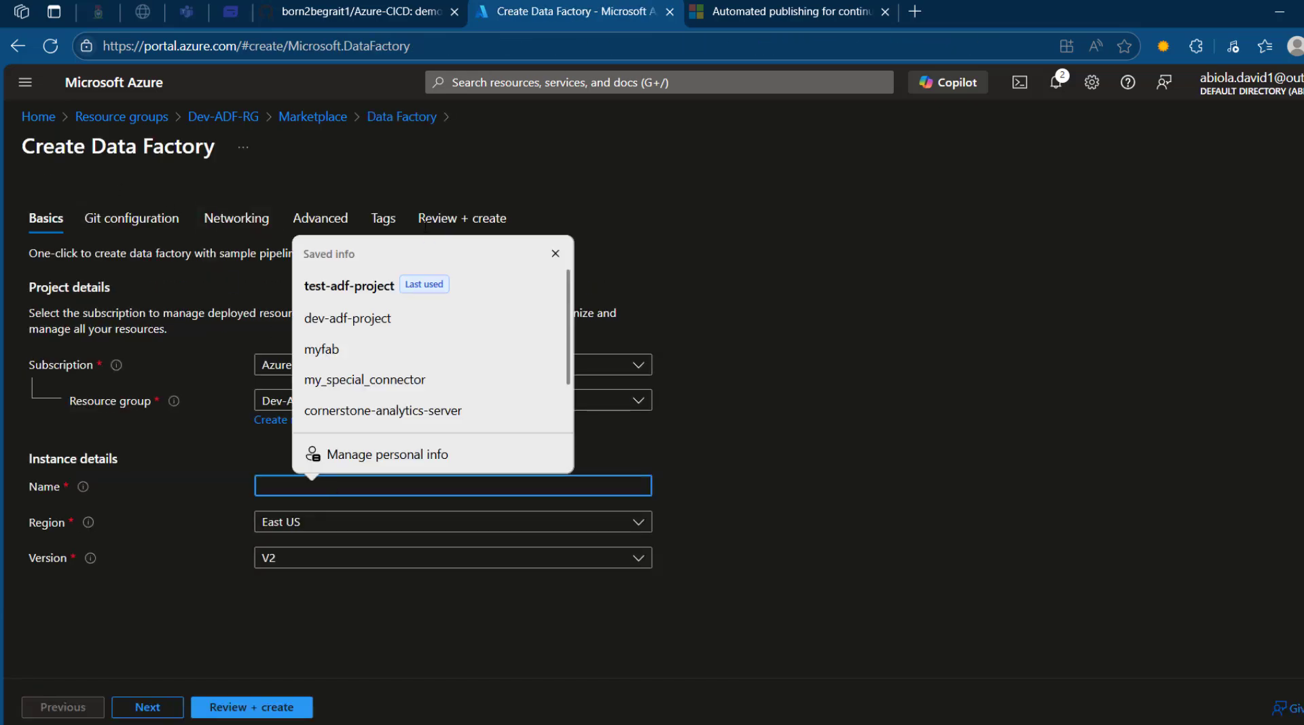
{"action": "left_click", "coordinate": [326, 330]}
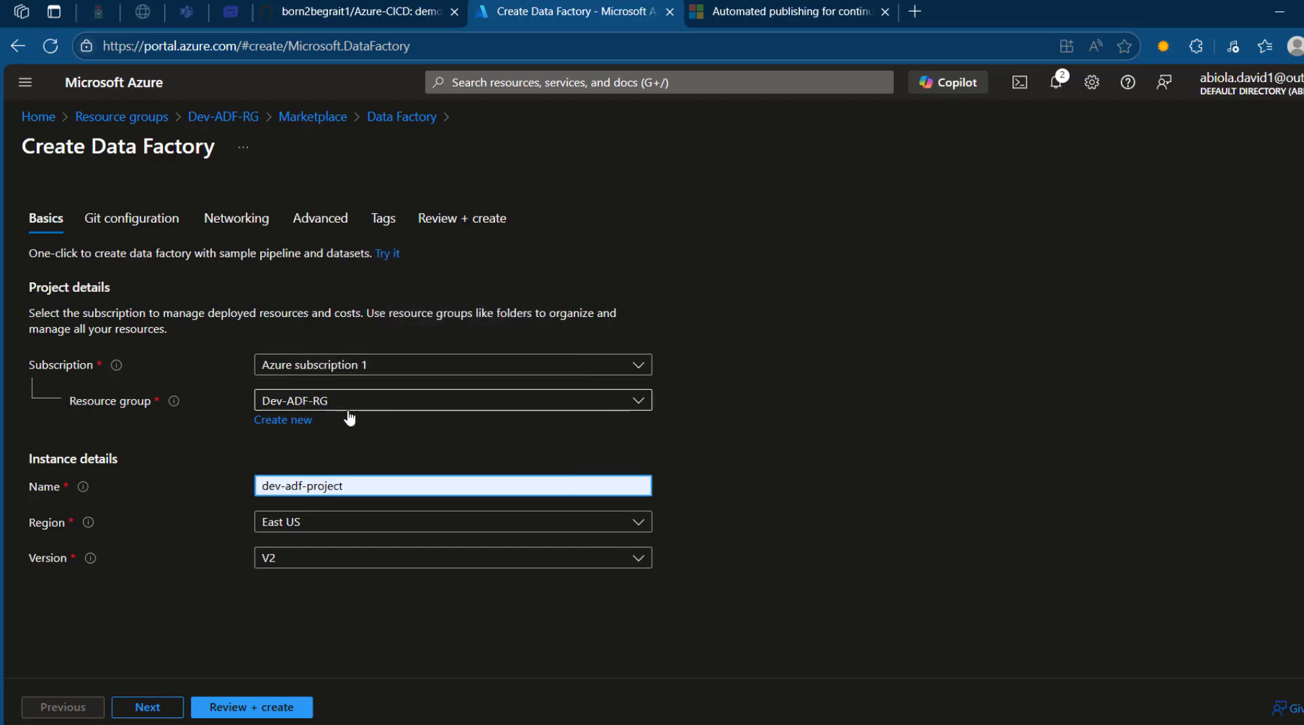
{"action": "left_click", "coordinate": [367, 529]}
{"action": "type", "text": "uk"}
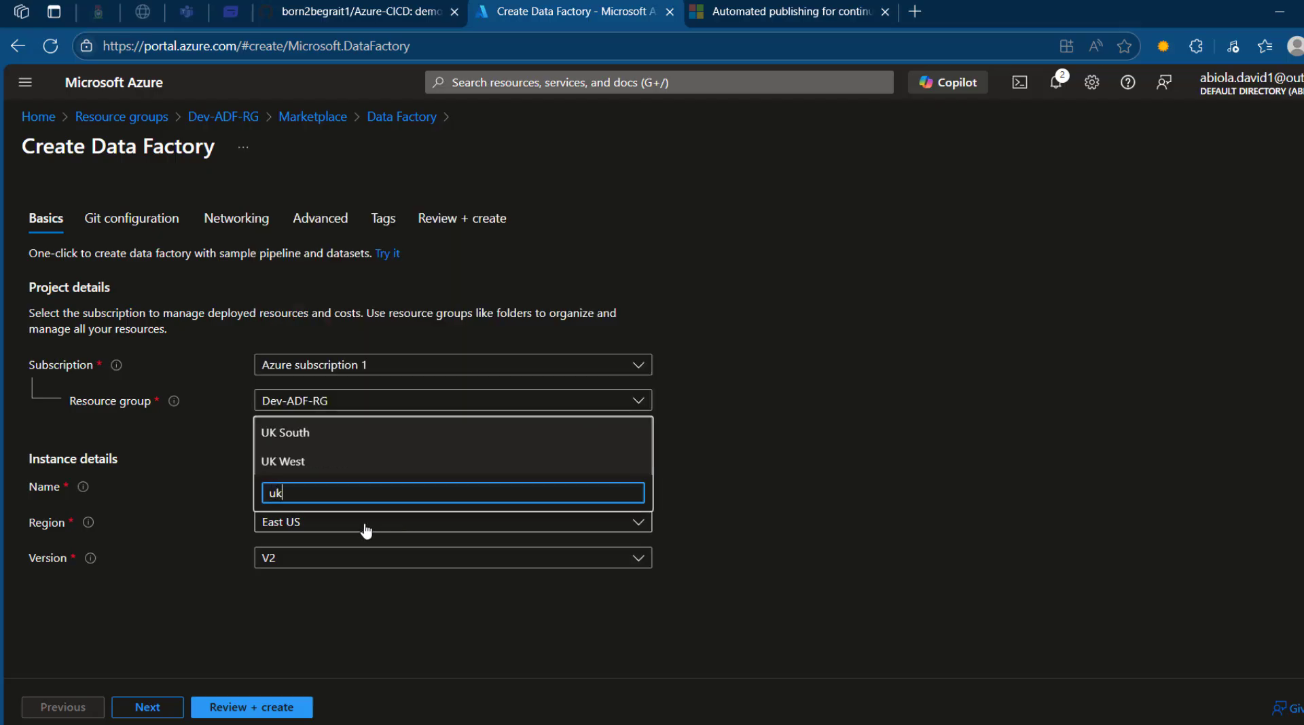
{"action": "left_click", "coordinate": [347, 433]}
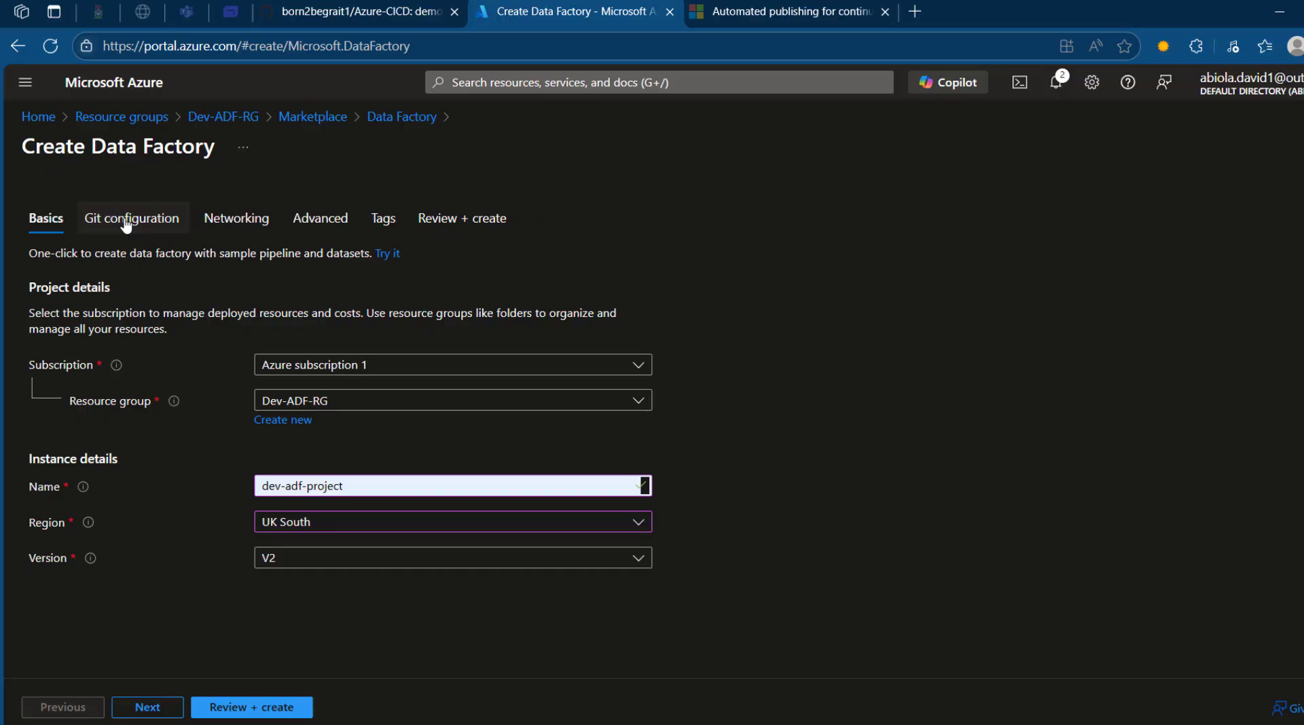
{"action": "left_click", "coordinate": [271, 709]}
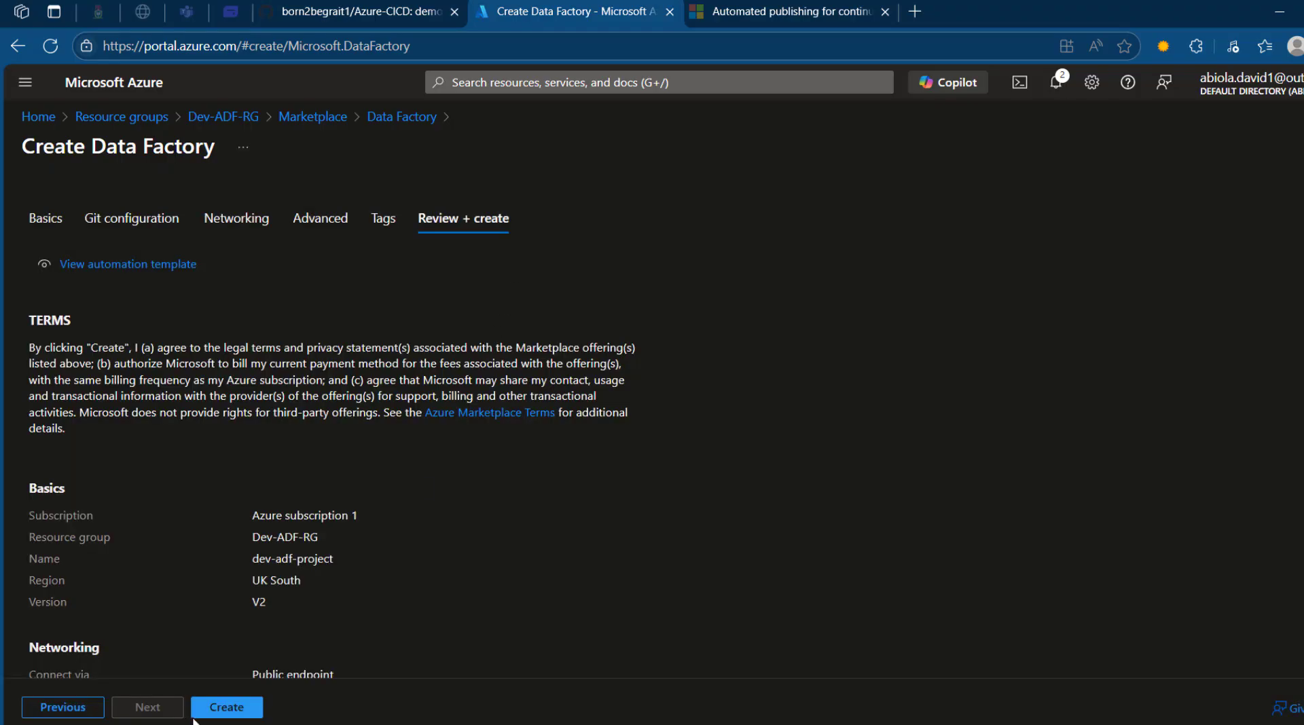
{"action": "left_click", "coordinate": [231, 710]}
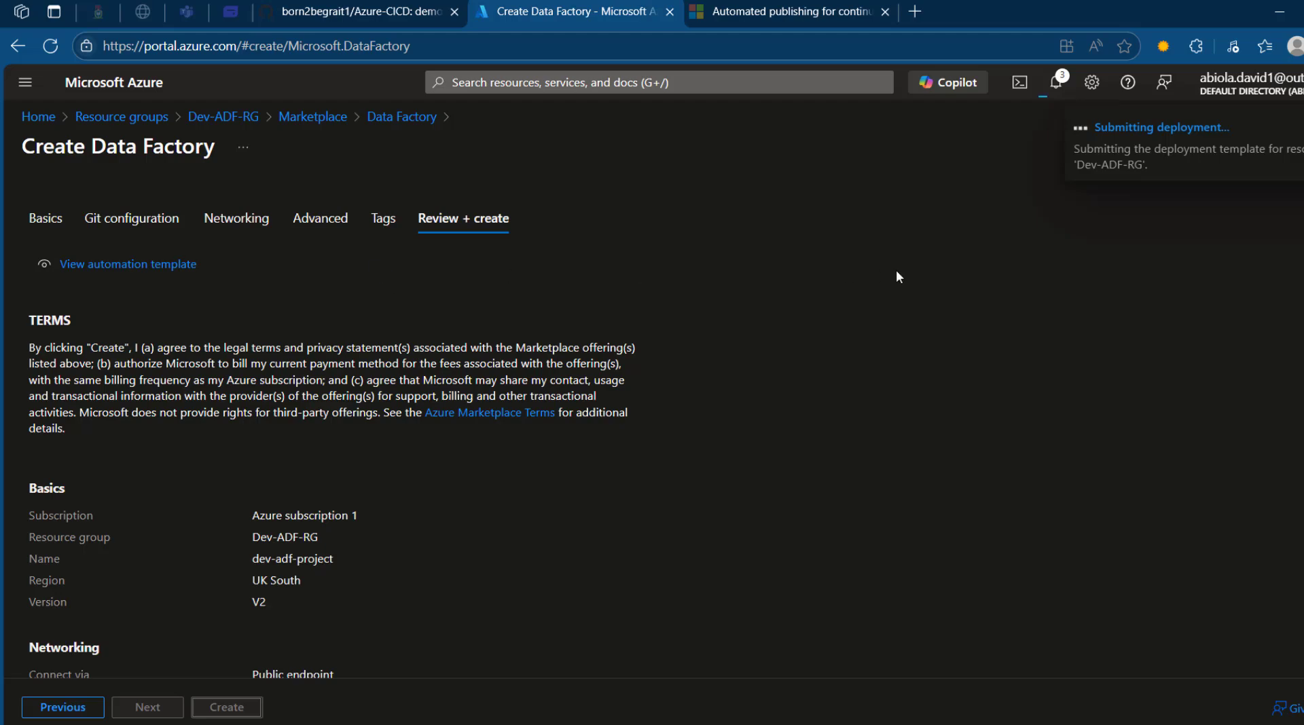
From the Test-ADF-RG resource group, search the Marketplace for "factory" and start creating a Data Factory.
{"action": "left_click", "coordinate": [30, 116]}
{"action": "left_click", "coordinate": [347, 183]}
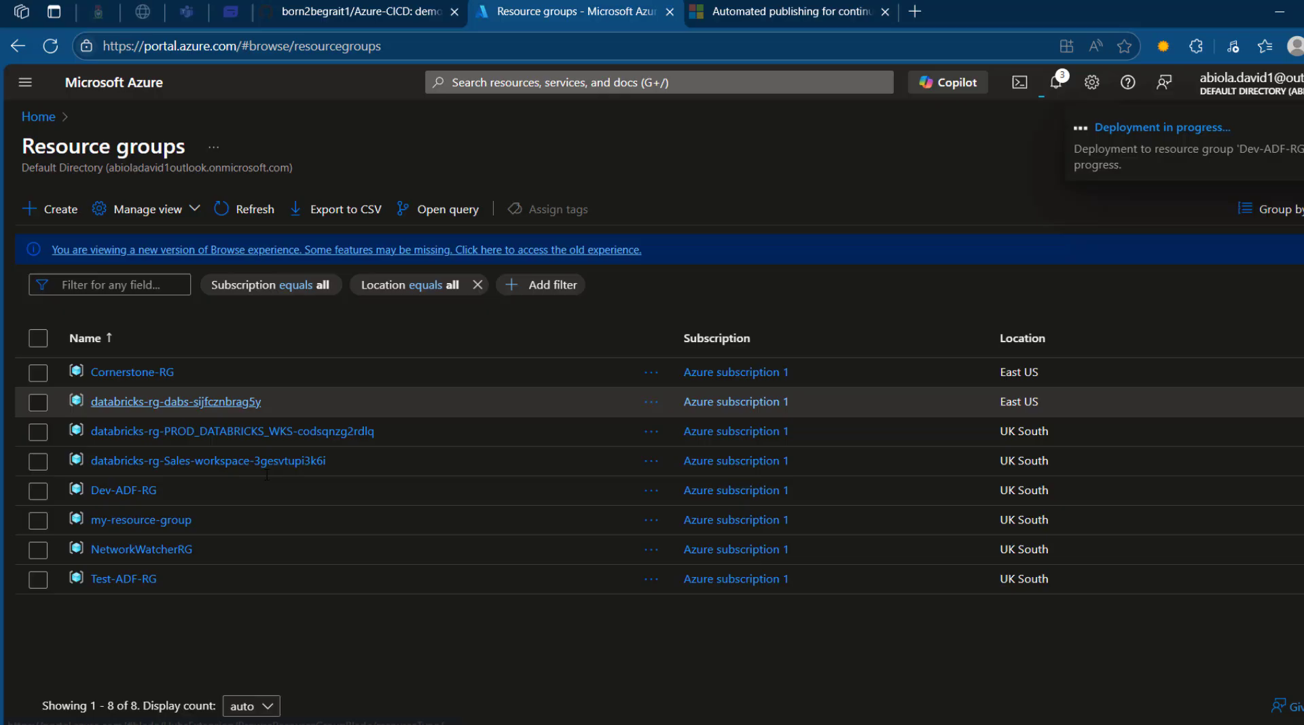
{"action": "left_click", "coordinate": [140, 580]}
{"action": "left_click", "coordinate": [582, 203]}
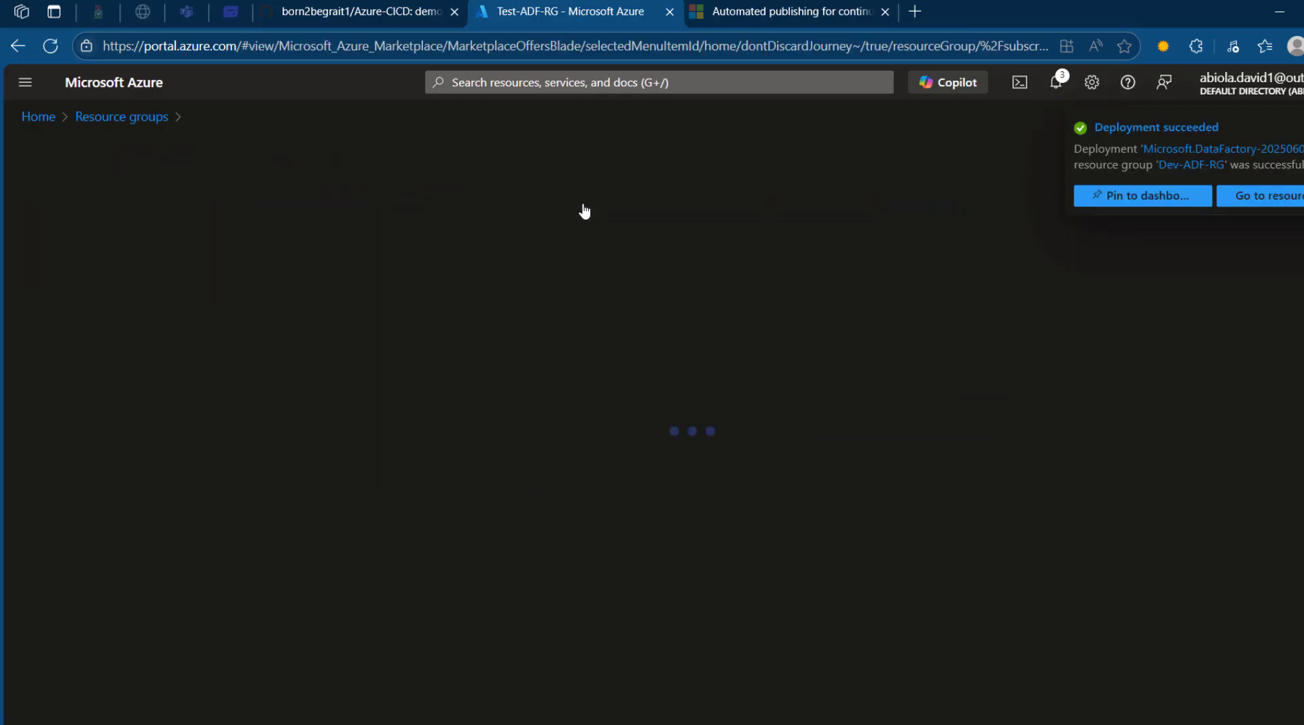
{"action": "type", "text": "factory"}
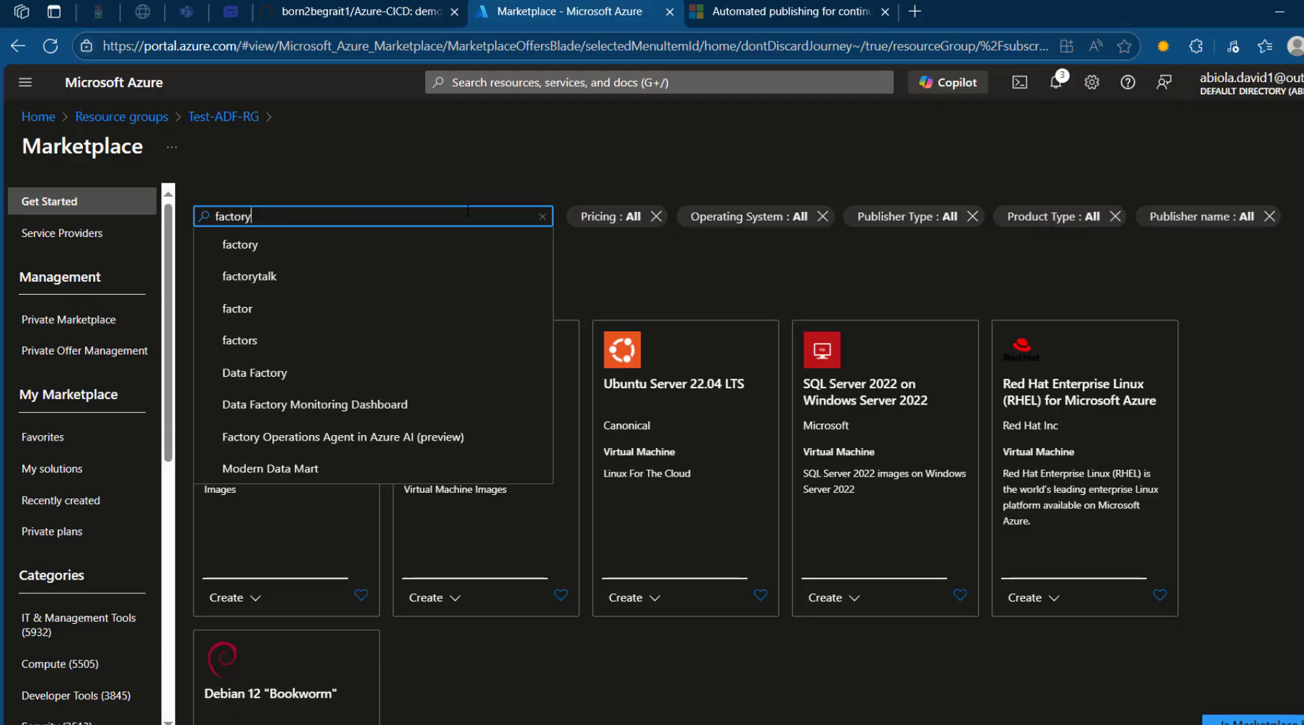
{"action": "key", "text": "Return"}
{"action": "left_click", "coordinate": [663, 485]}
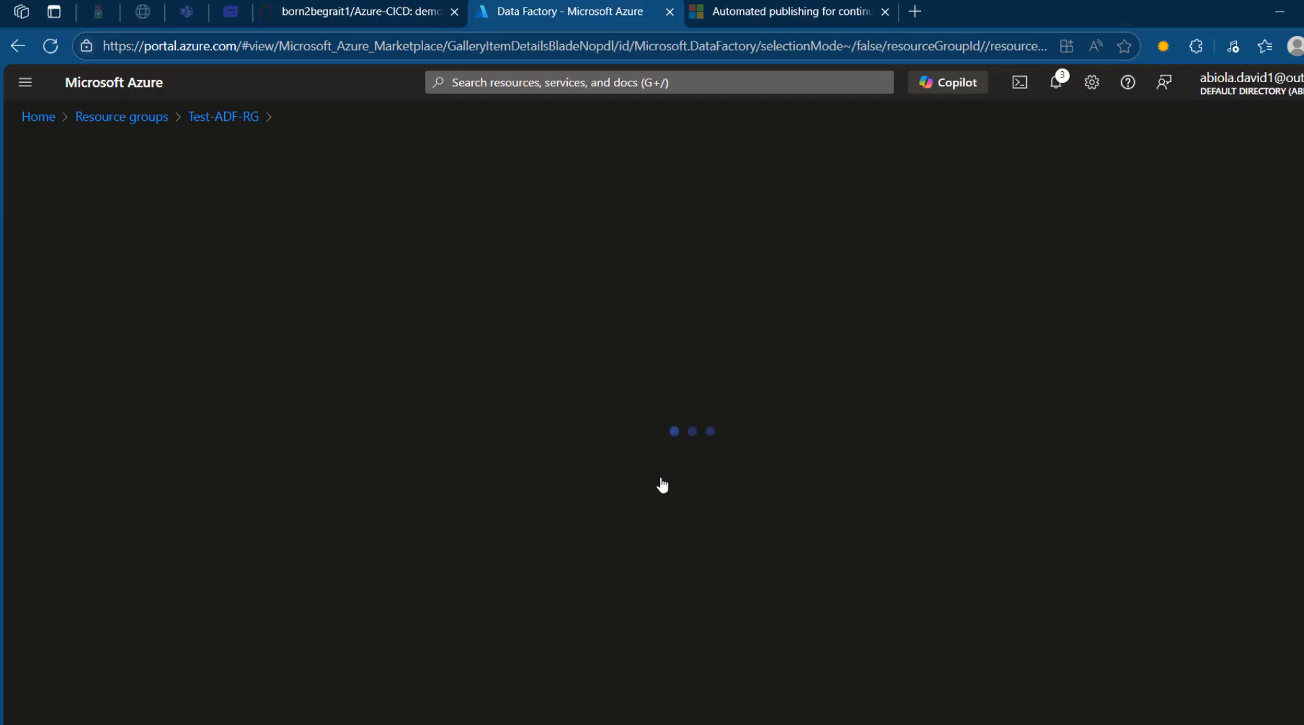
{"action": "left_click", "coordinate": [375, 377]}
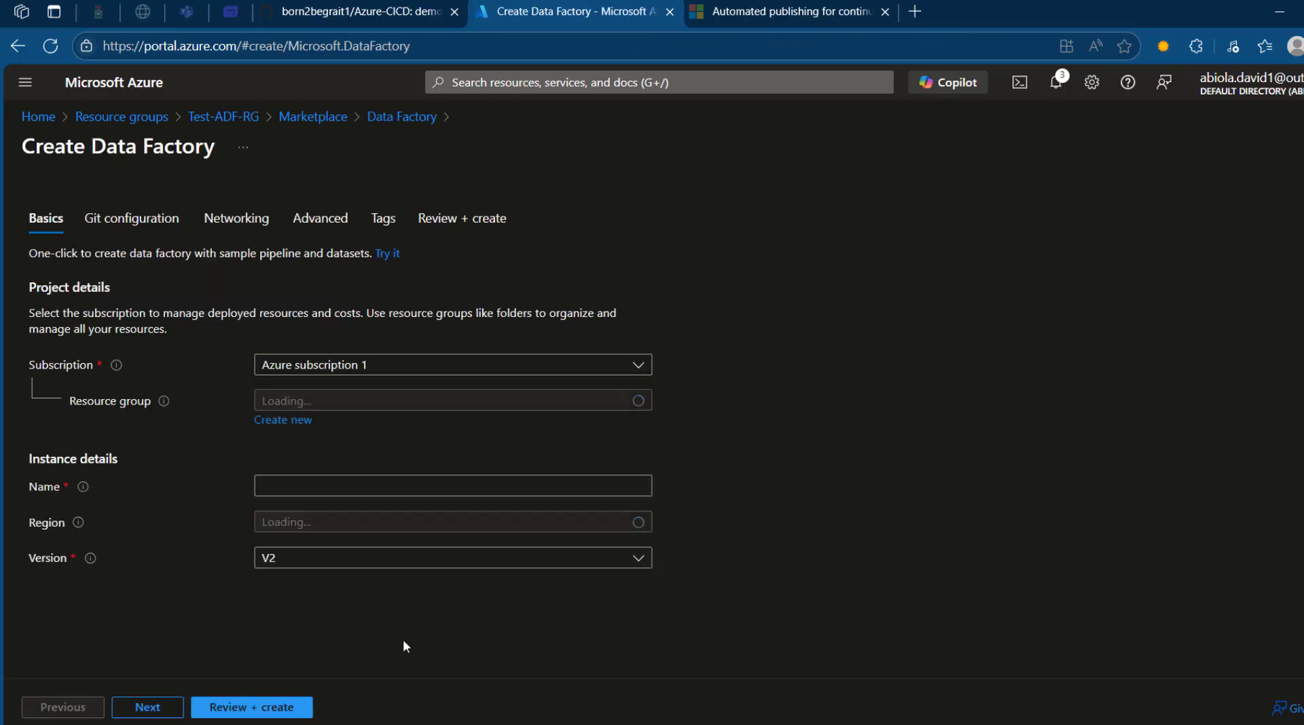
Name the data factory test-adf-project, set its region to UK South, and create it in Test-ADF-RG.
{"action": "left_click", "coordinate": [316, 483]}
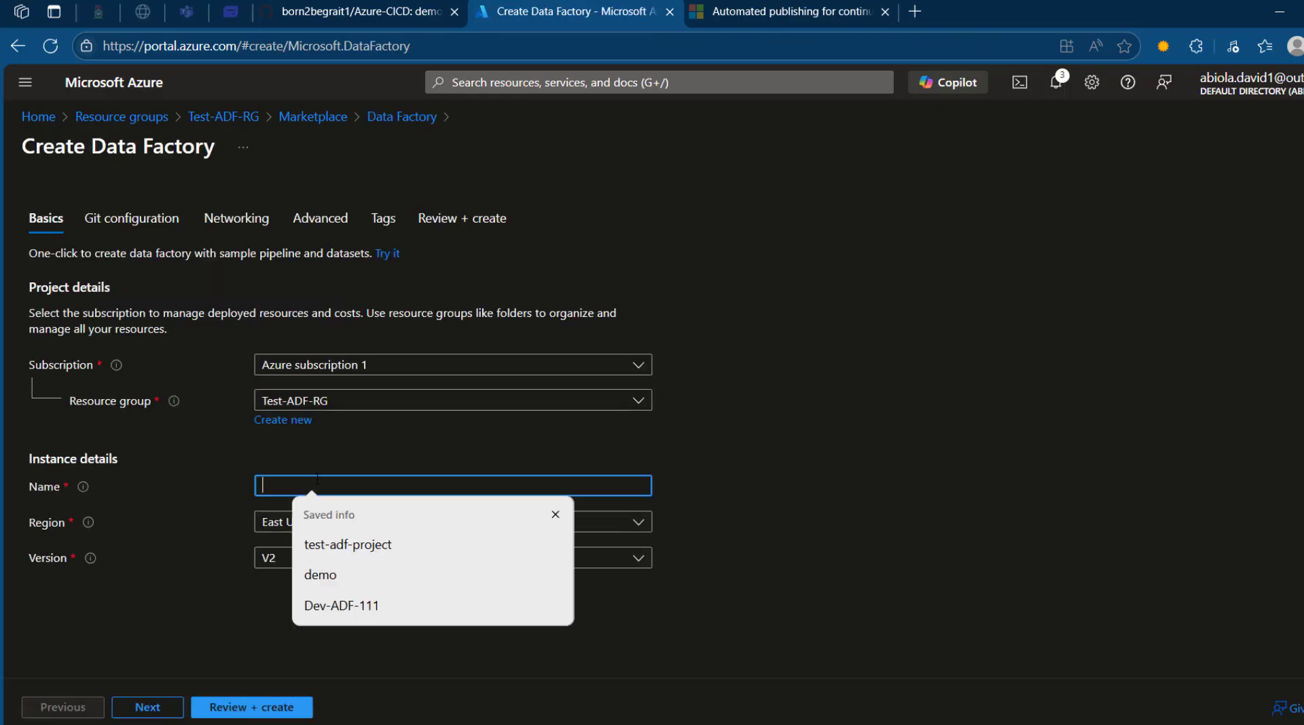
{"action": "left_click", "coordinate": [357, 541]}
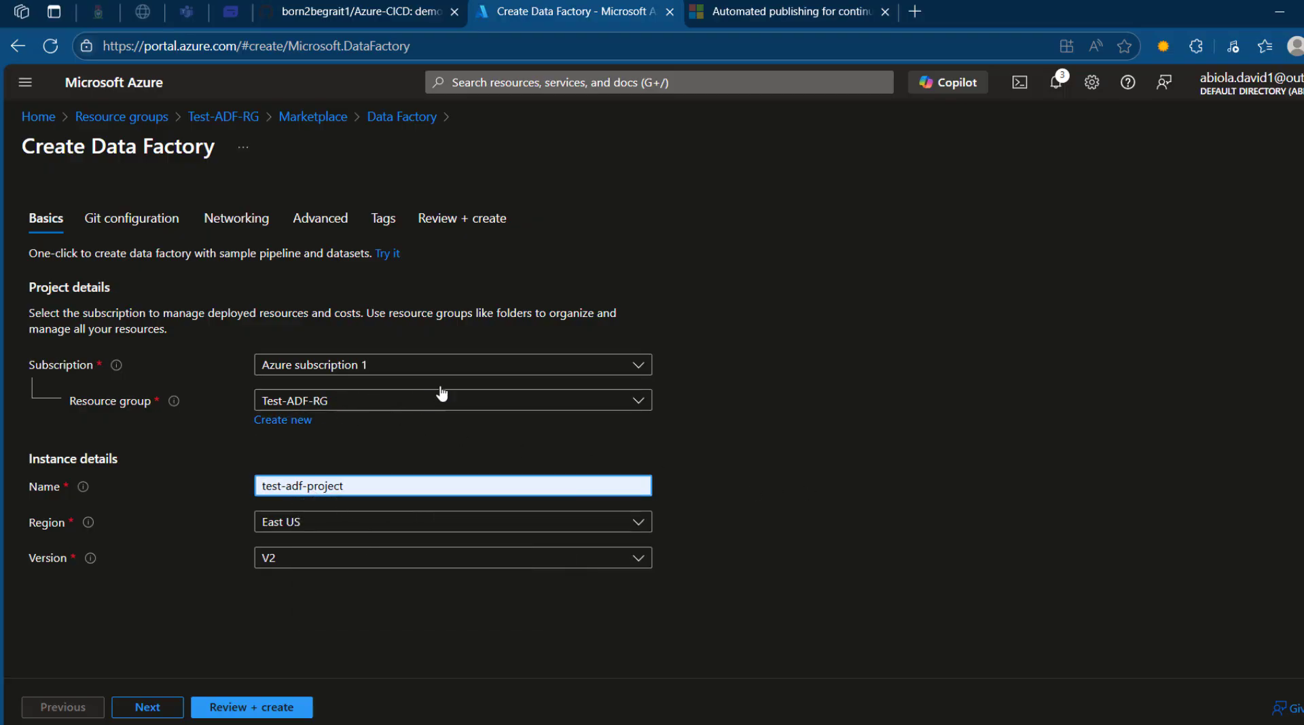
{"action": "left_click", "coordinate": [431, 530]}
{"action": "type", "text": "uk"}
{"action": "left_click", "coordinate": [410, 430]}
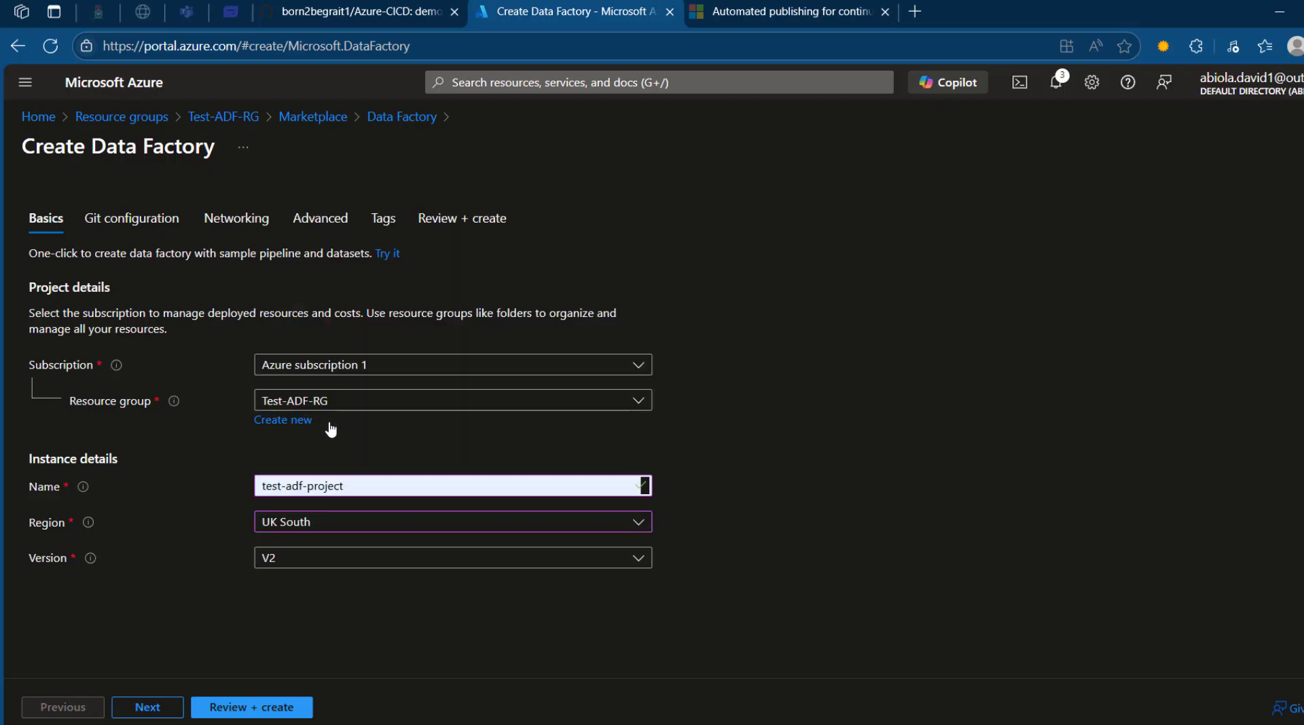
{"action": "left_click", "coordinate": [246, 707]}
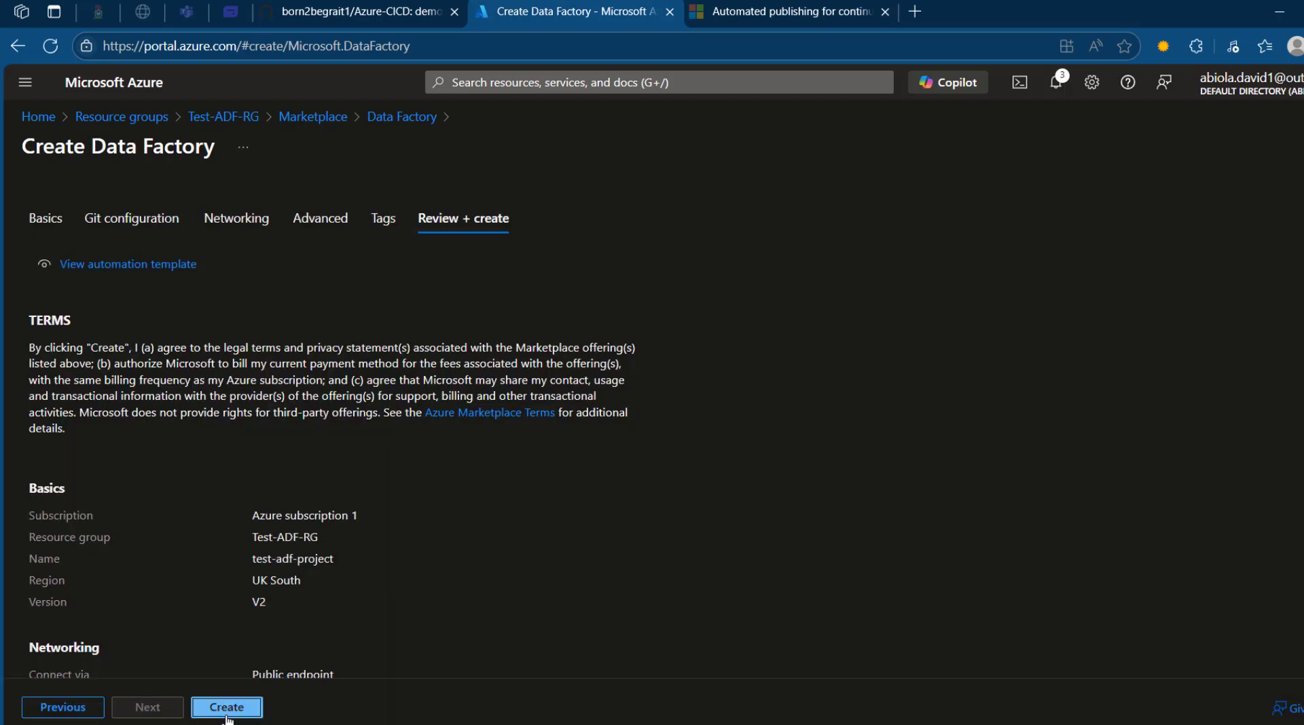
{"action": "left_click", "coordinate": [227, 713]}
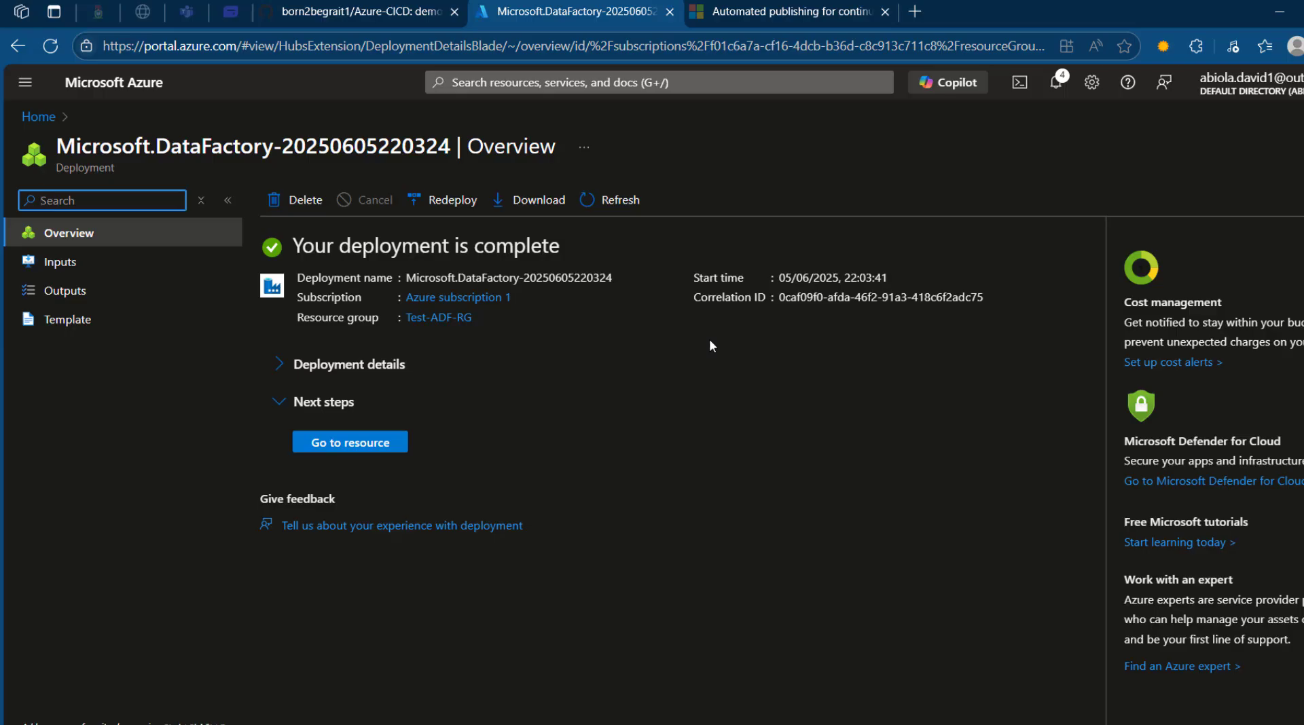
Open the dev-adf-project data factory from the Dev-ADF-RG resource group and launch its Azure Data Factory Studio.
{"action": "left_click", "coordinate": [38, 116]}
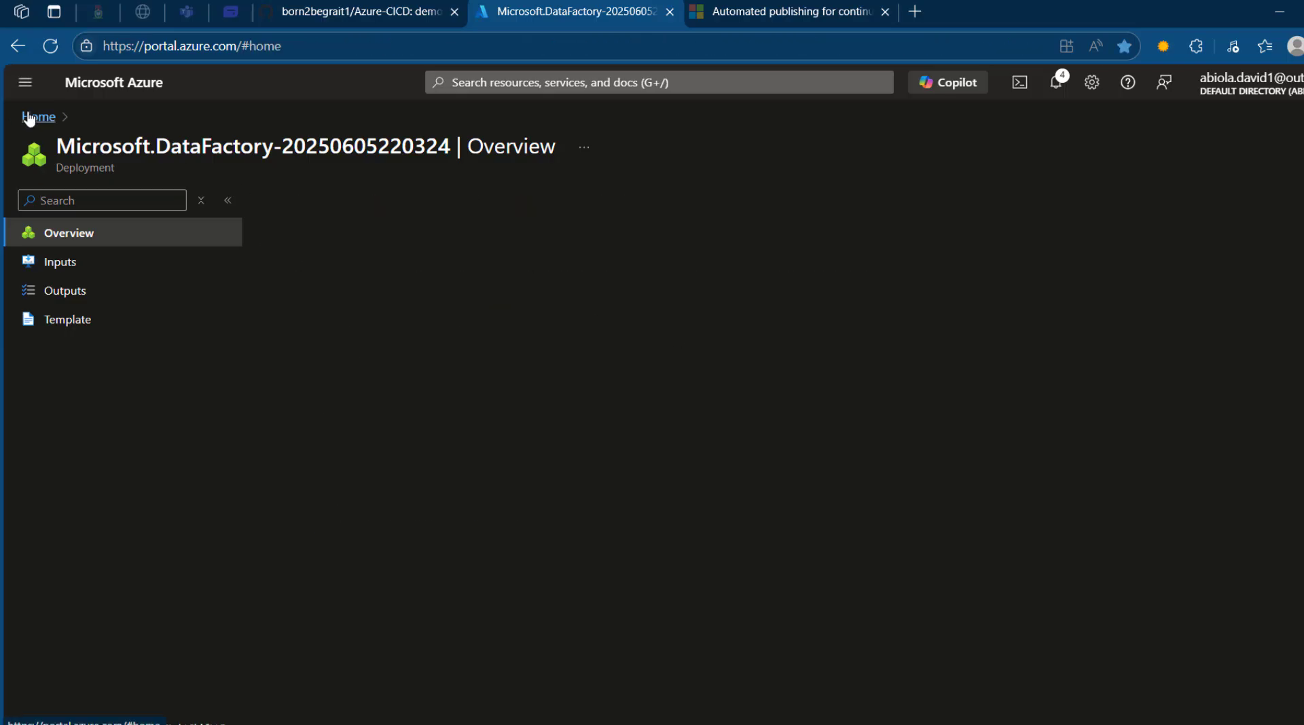
{"action": "left_click", "coordinate": [348, 203]}
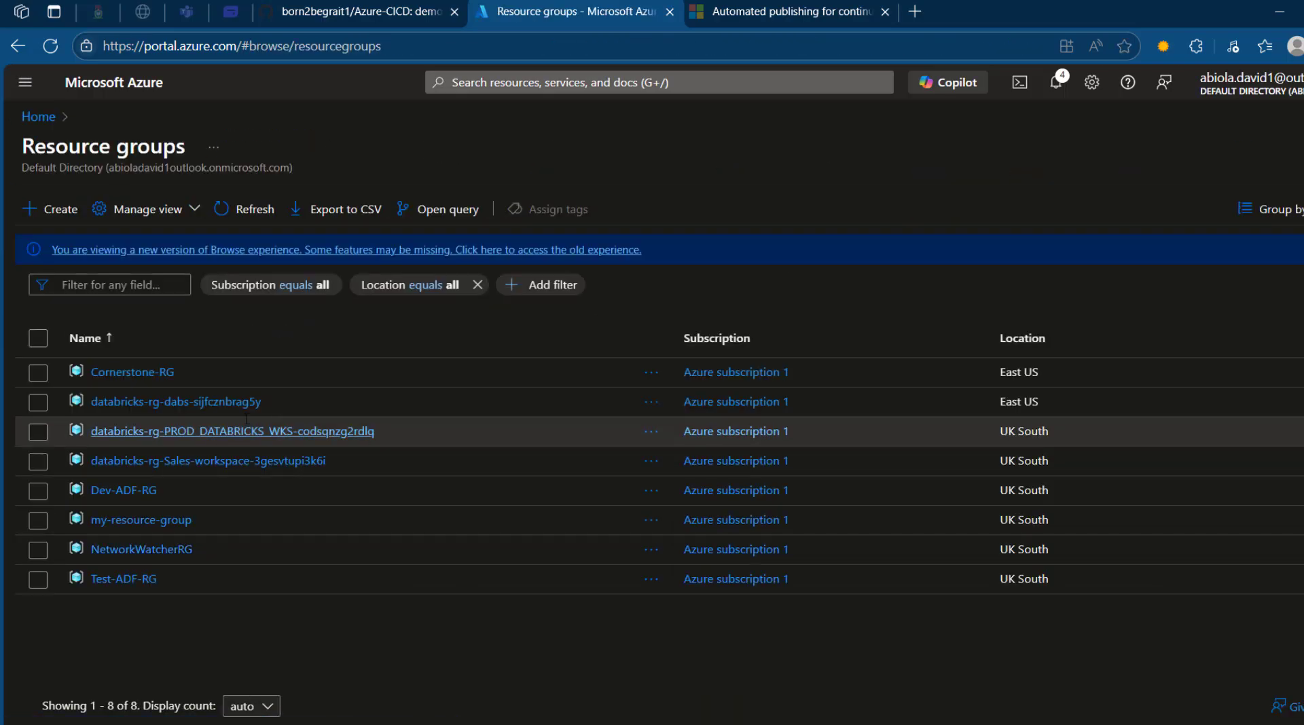
{"action": "left_click", "coordinate": [133, 492]}
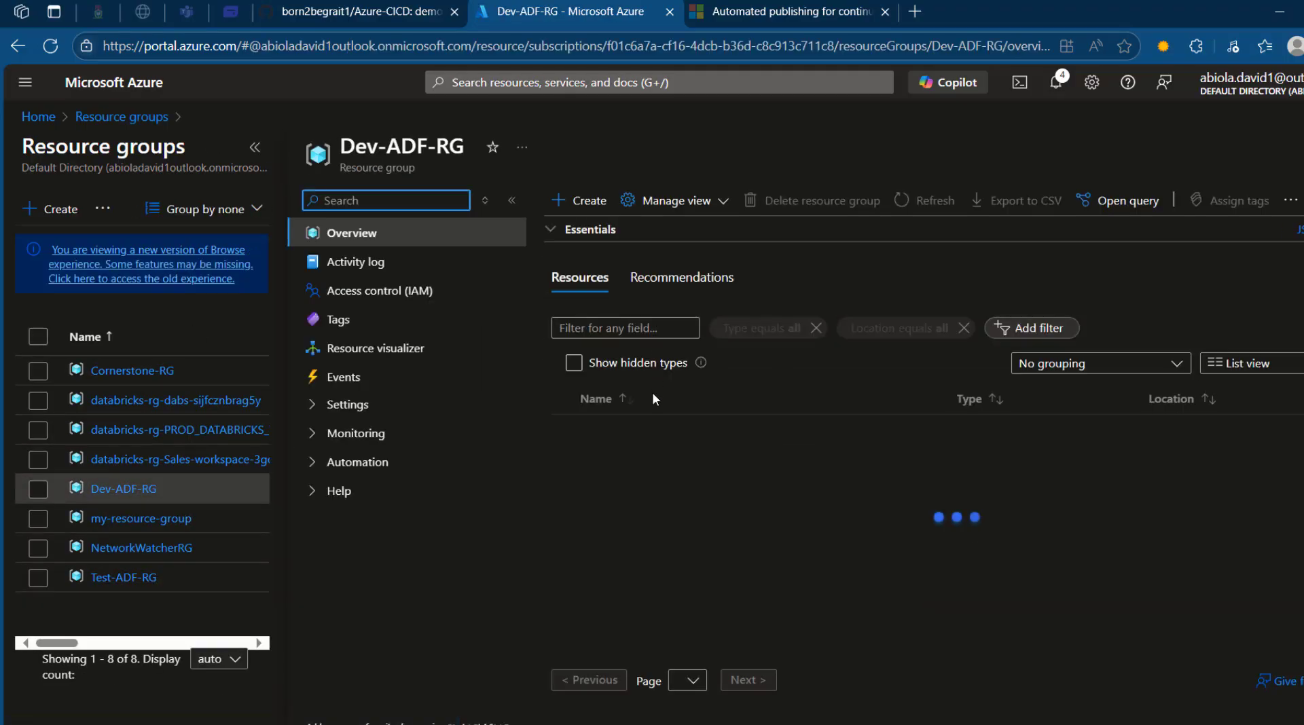
{"action": "left_click", "coordinate": [644, 430]}
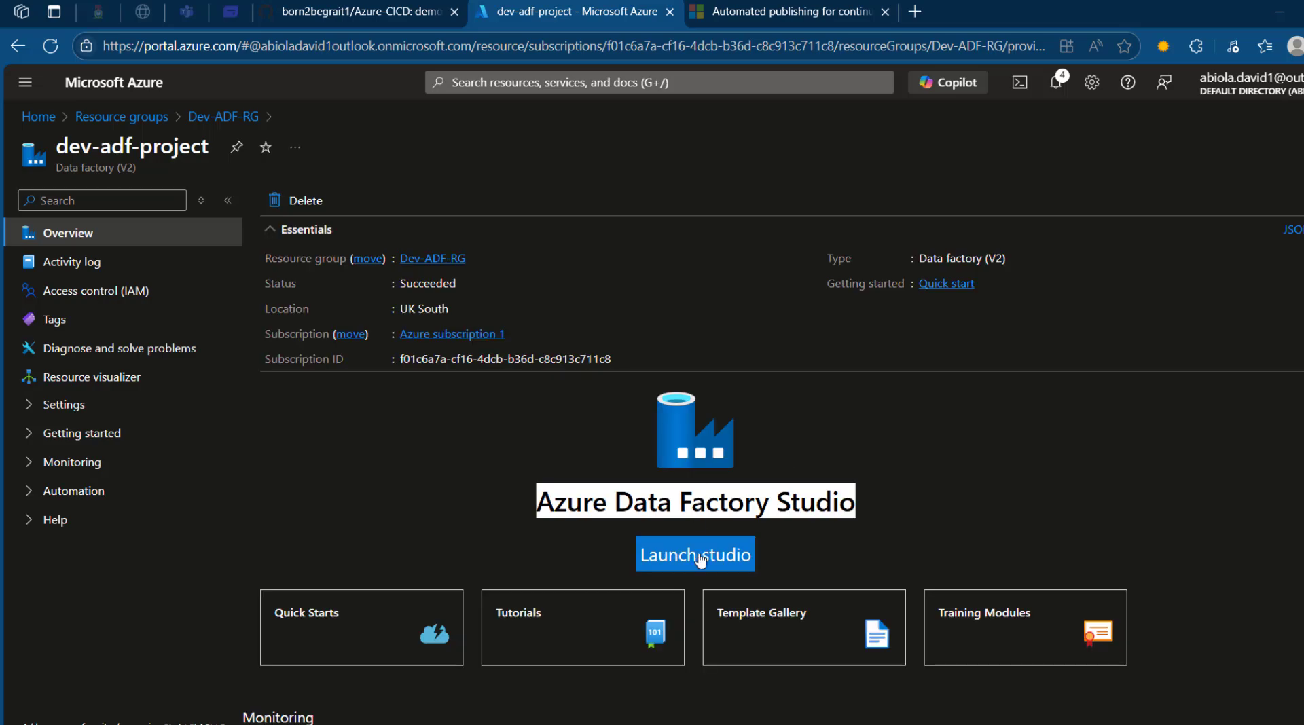
{"action": "left_click", "coordinate": [656, 635]}
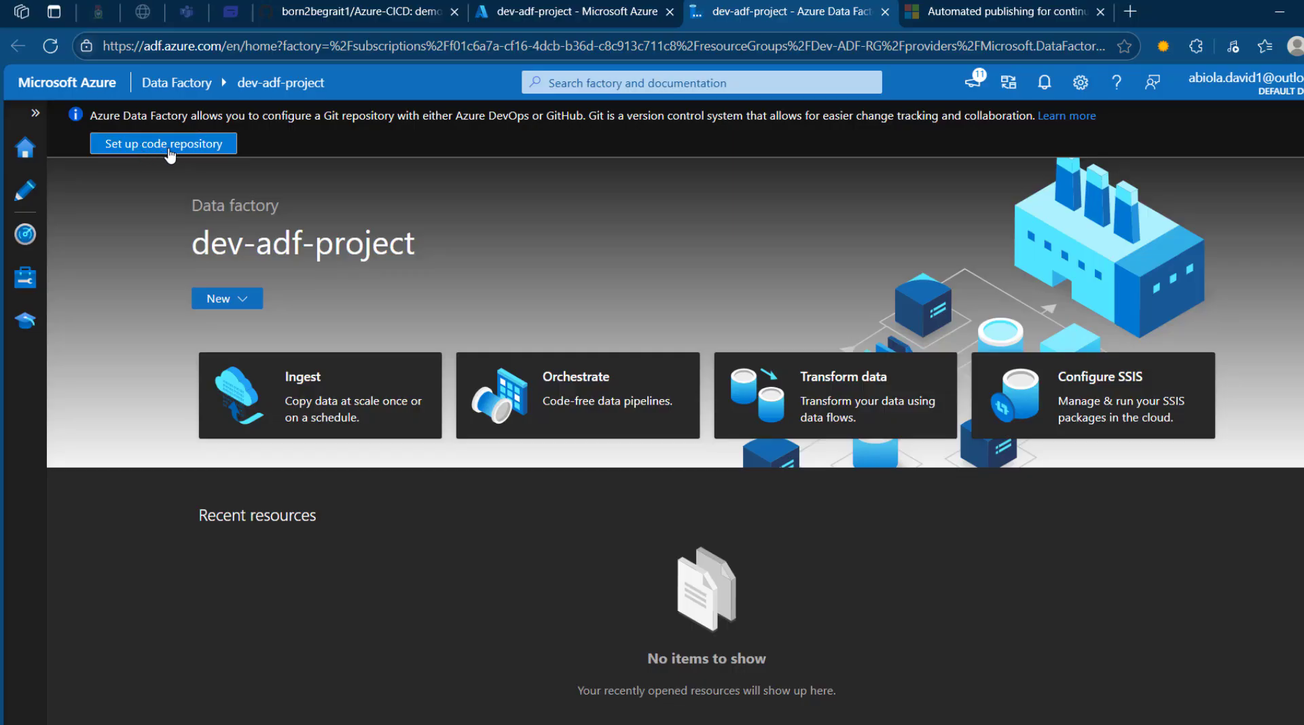
Open the data factory's Git configuration settings and start configuring a repository.
{"action": "left_click", "coordinate": [25, 190]}
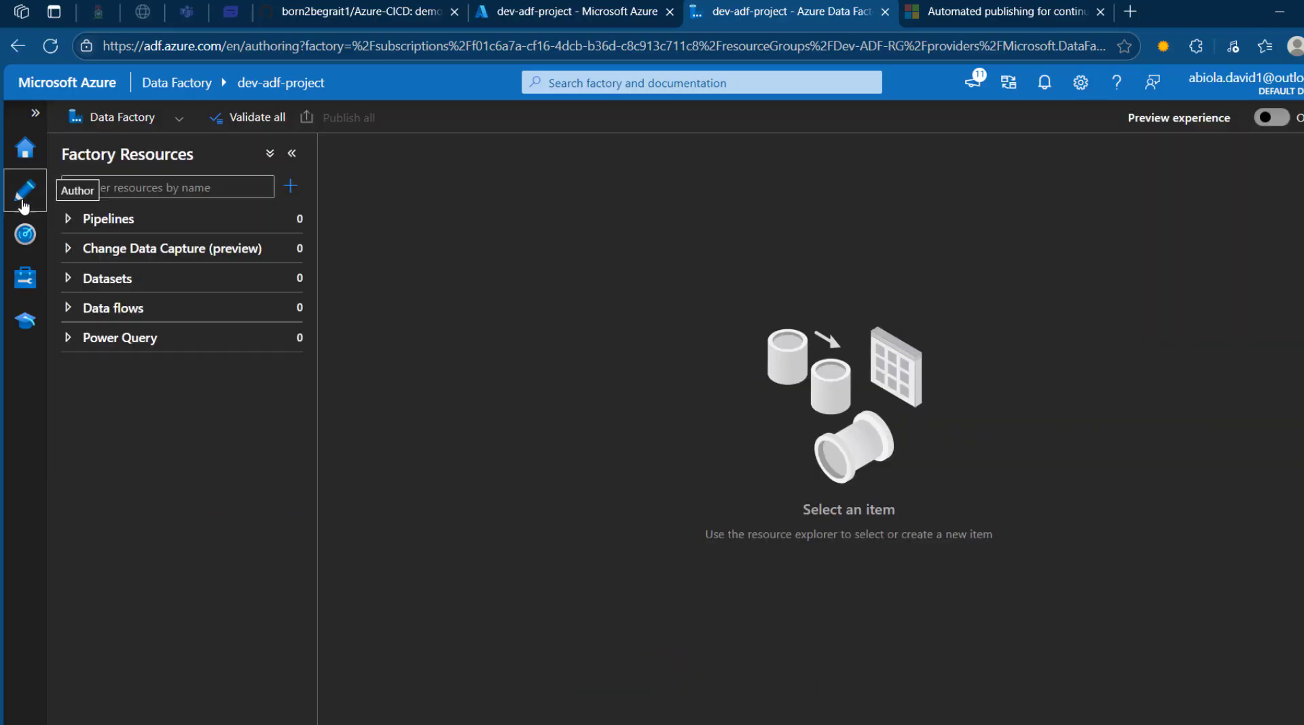
{"action": "left_click", "coordinate": [133, 118]}
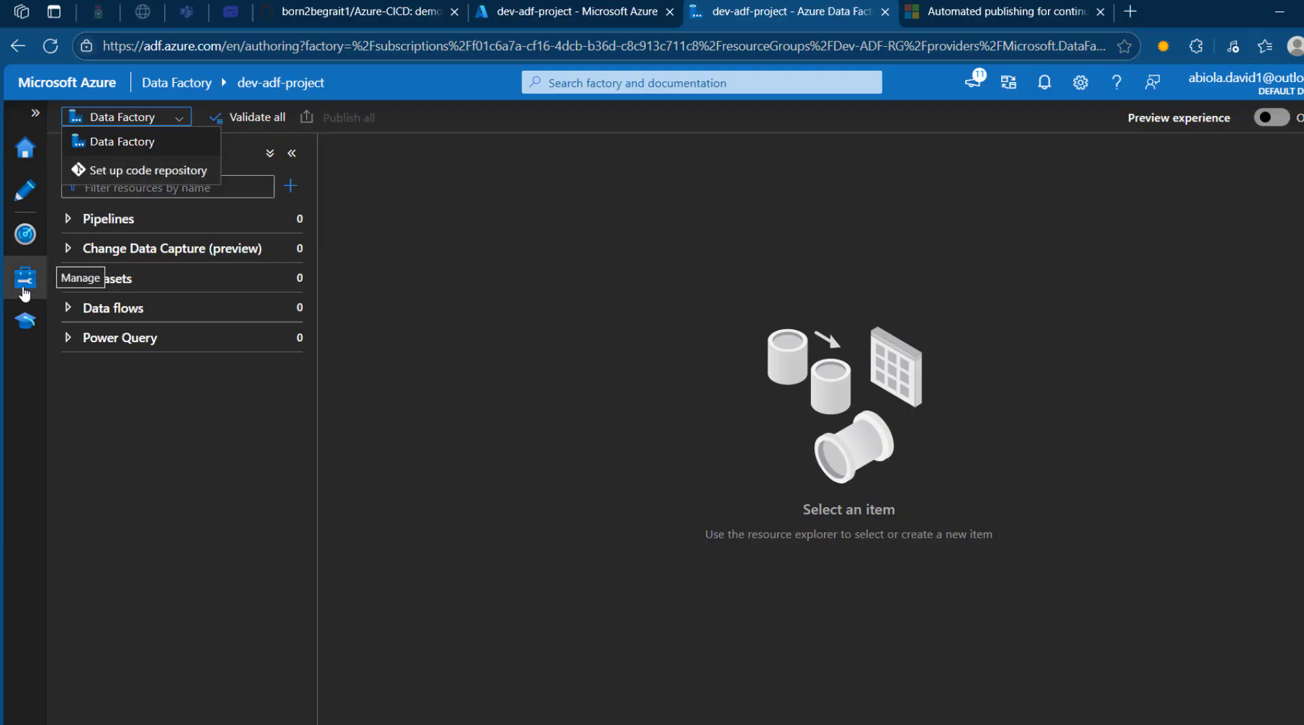
{"action": "left_click", "coordinate": [25, 292]}
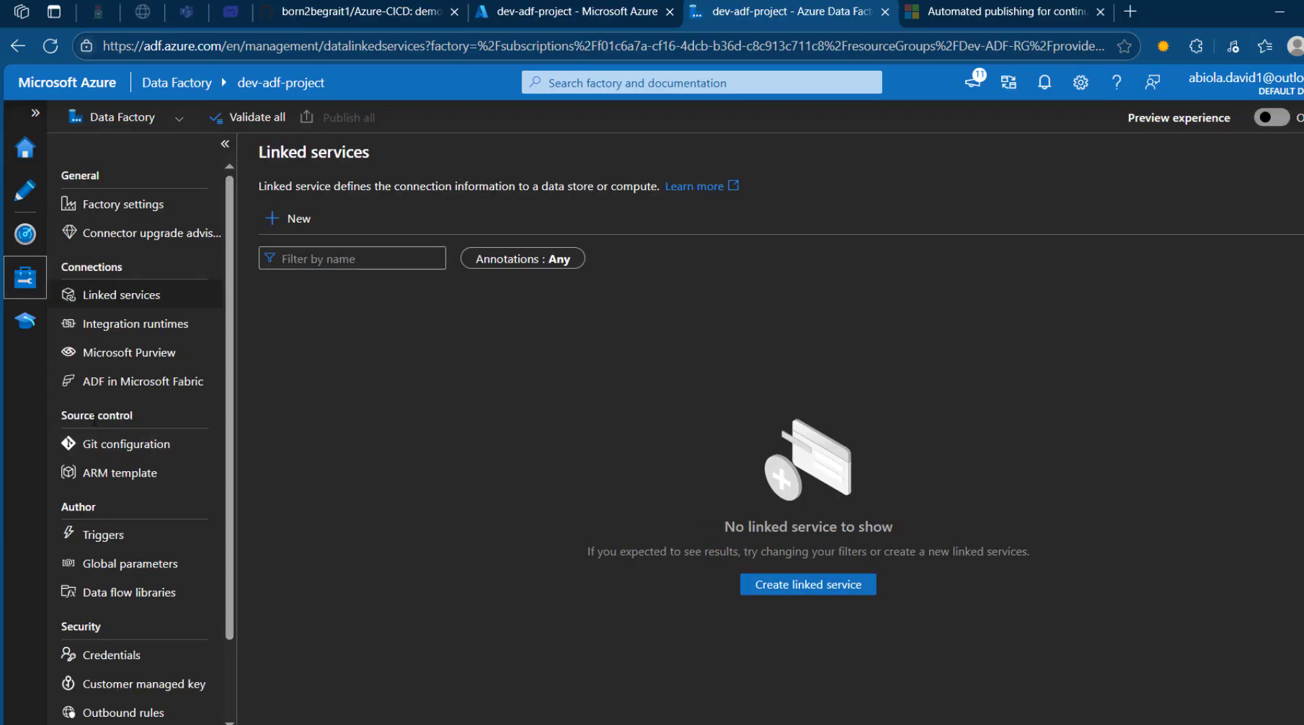
{"action": "left_click", "coordinate": [116, 445]}
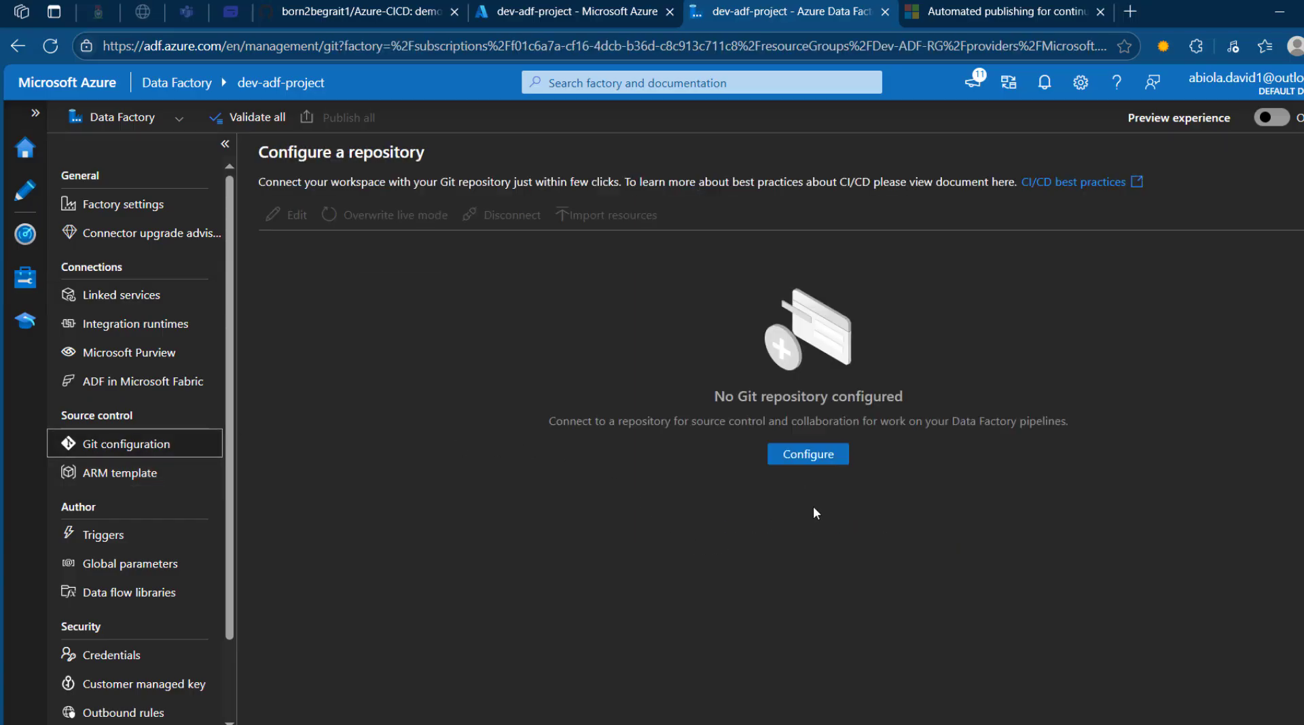
{"action": "left_click", "coordinate": [835, 459]}
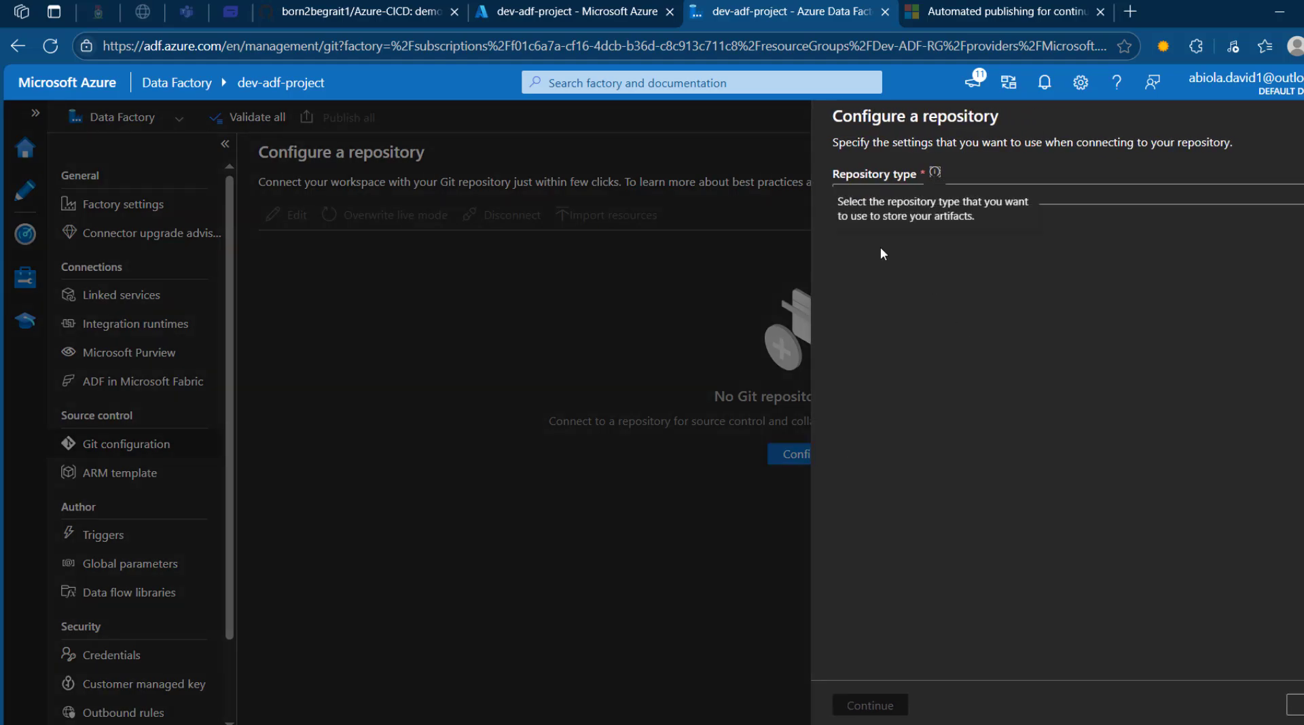
Set the repository type to GitHub, enter the repository owner's account name after checking it on GitHub, and continue.
{"action": "left_click", "coordinate": [1087, 196]}
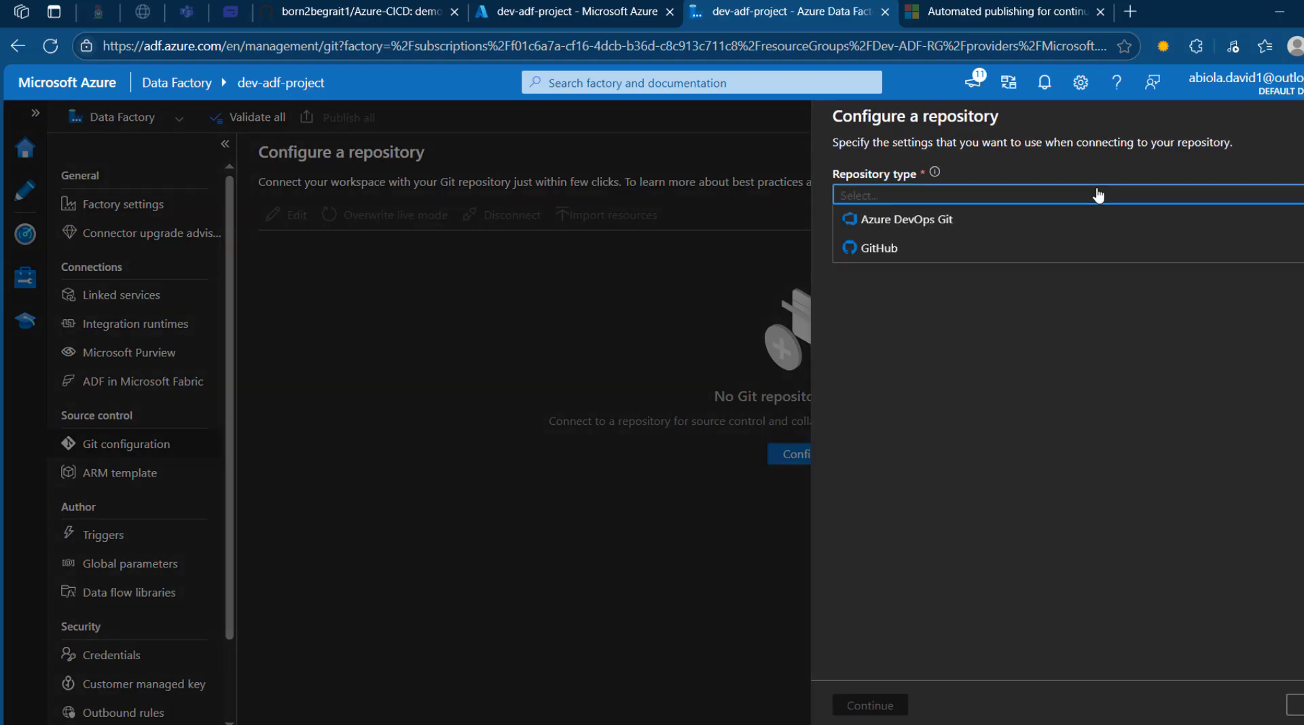
{"action": "left_click", "coordinate": [923, 249]}
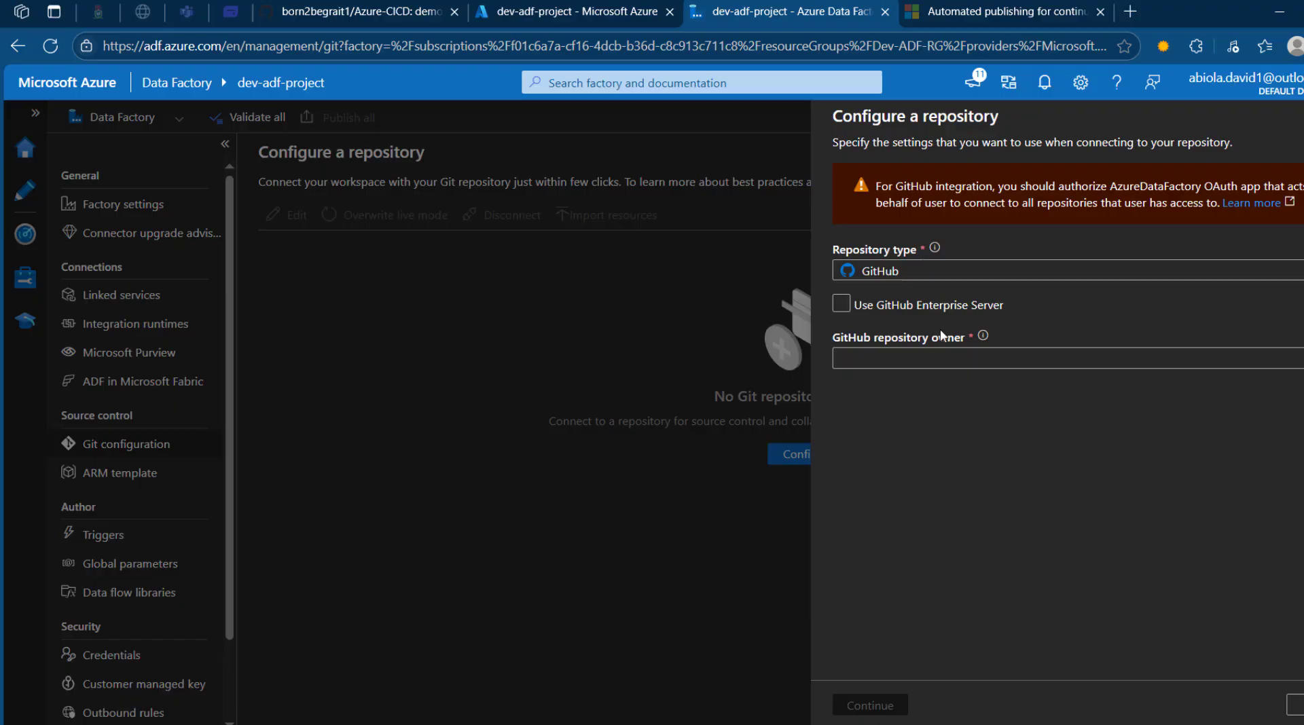
{"action": "left_click", "coordinate": [951, 356]}
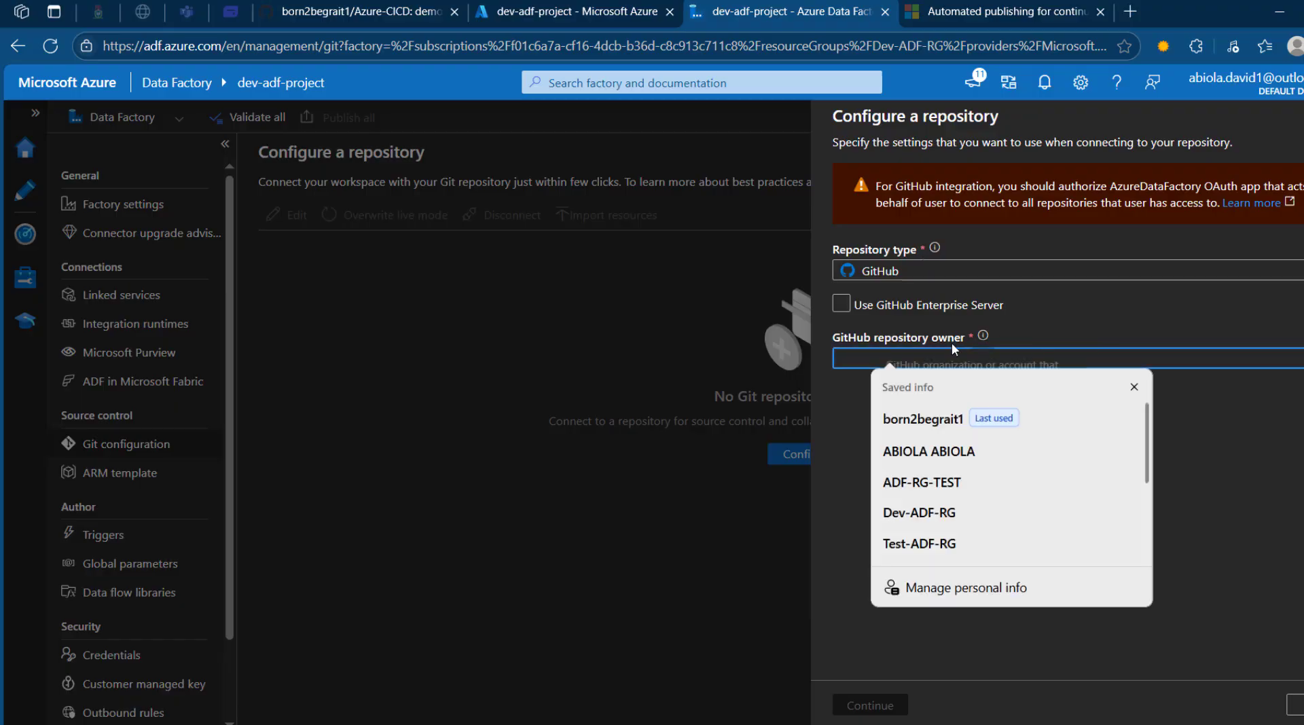
{"action": "left_click", "coordinate": [950, 417]}
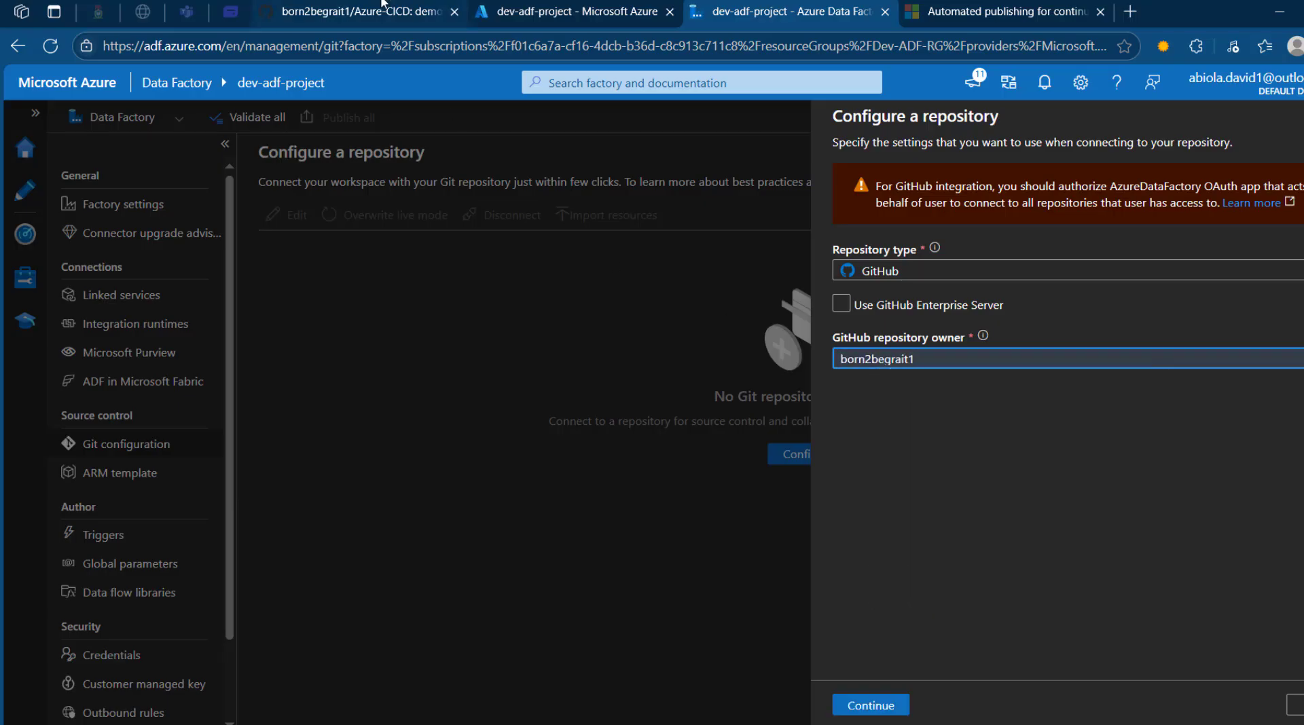
{"action": "left_click", "coordinate": [378, 5]}
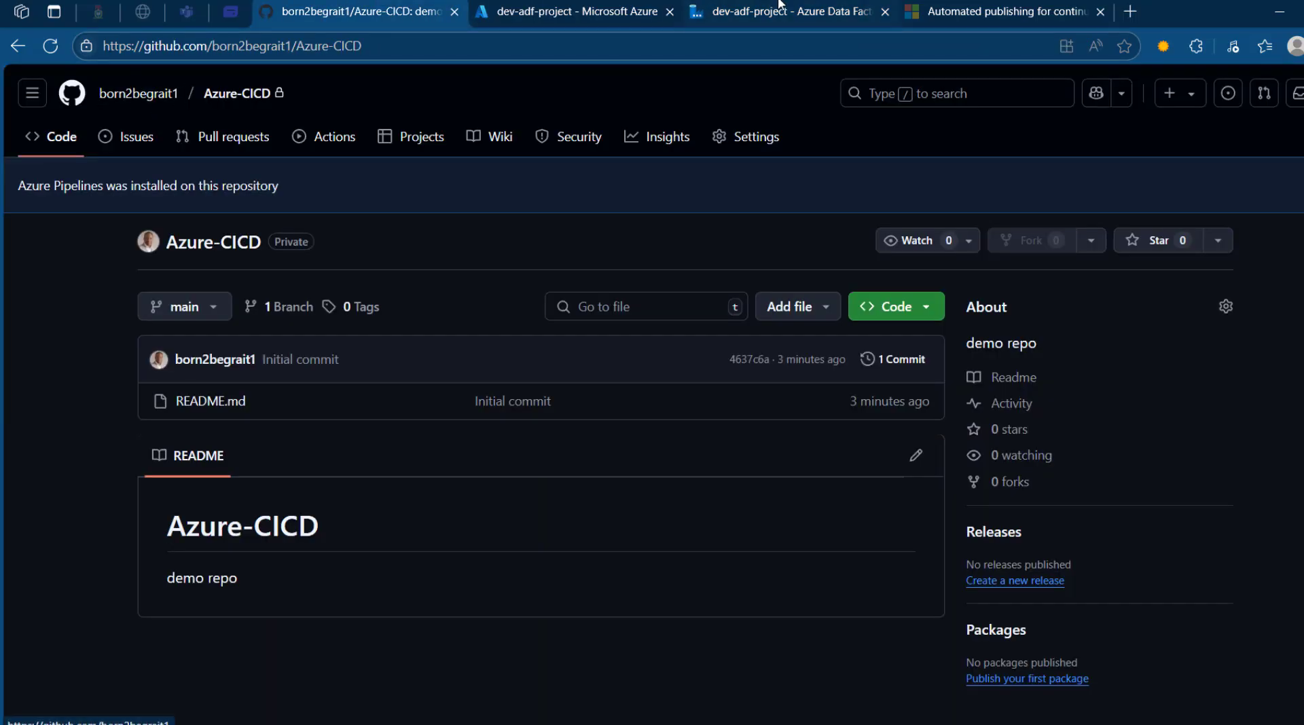
{"action": "left_click", "coordinate": [835, 7]}
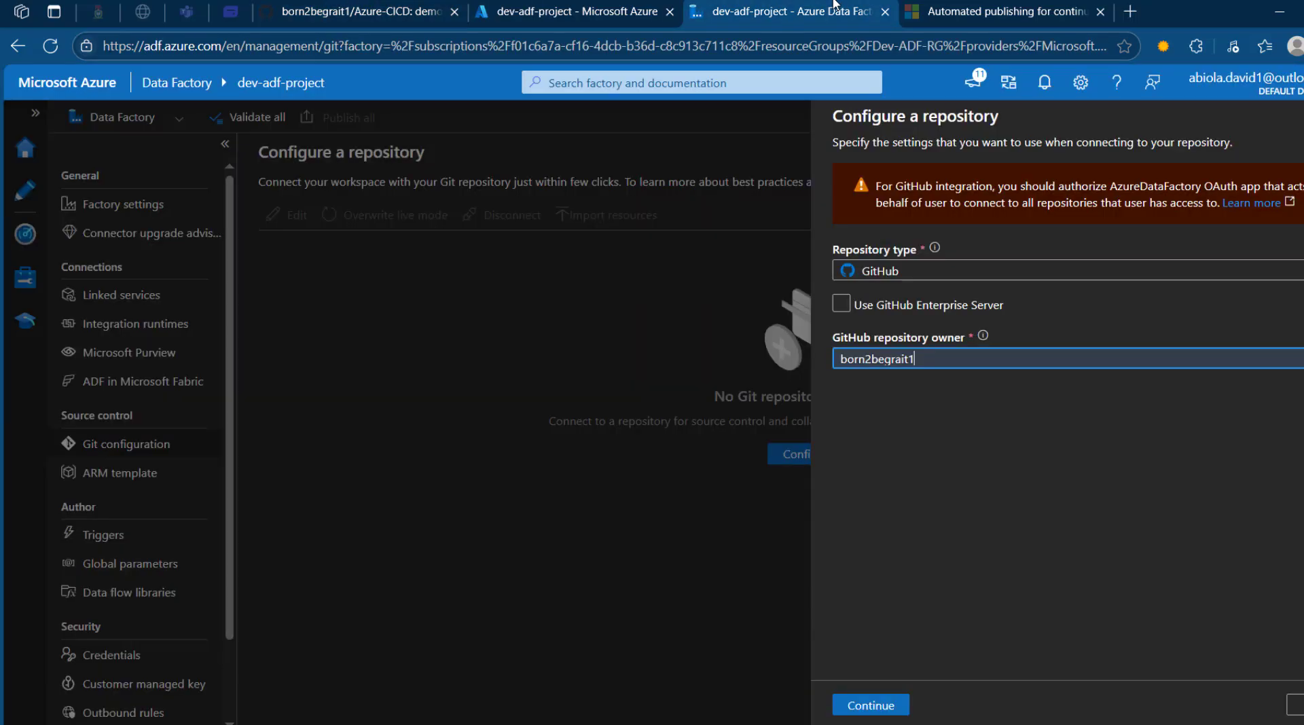
{"action": "left_click", "coordinate": [876, 707]}
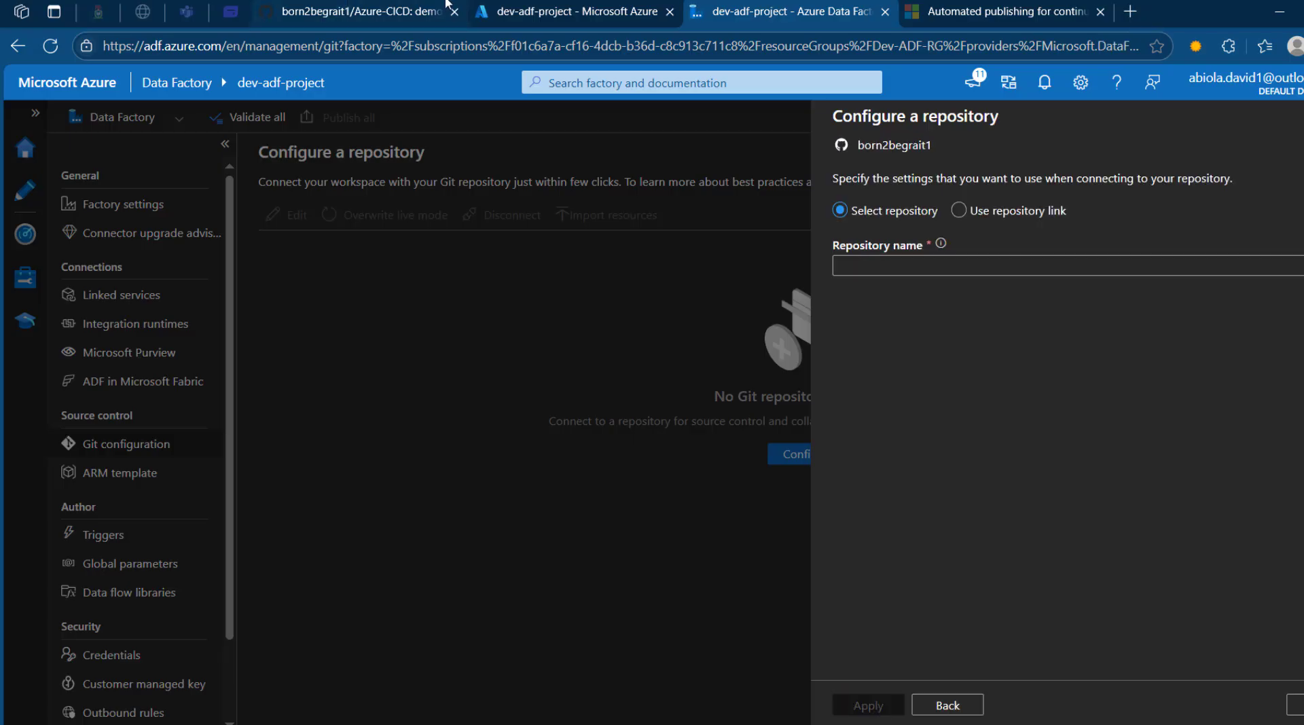
Connect the factory to the Azure-CICD repository with main as collaboration branch and adf_publish as publish branch, and apply the settings.
{"action": "left_click", "coordinate": [400, 8]}
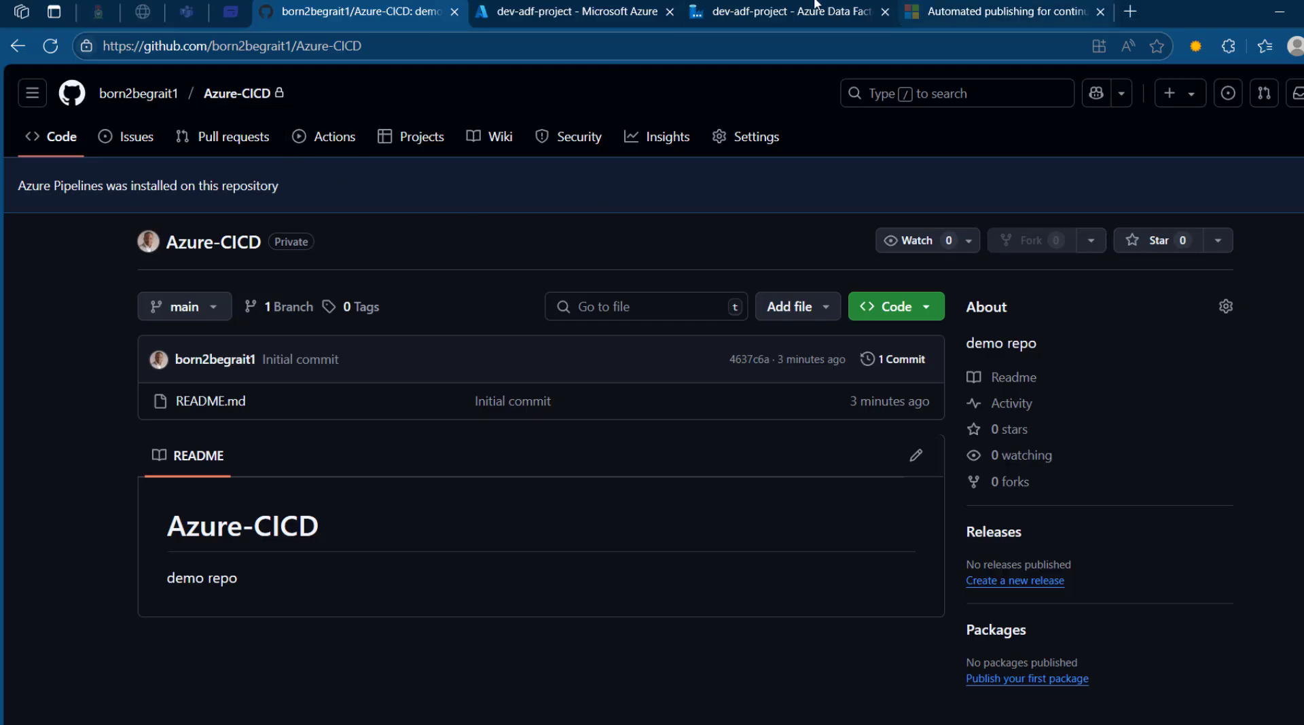
{"action": "left_click", "coordinate": [761, 12]}
{"action": "left_click", "coordinate": [927, 265]}
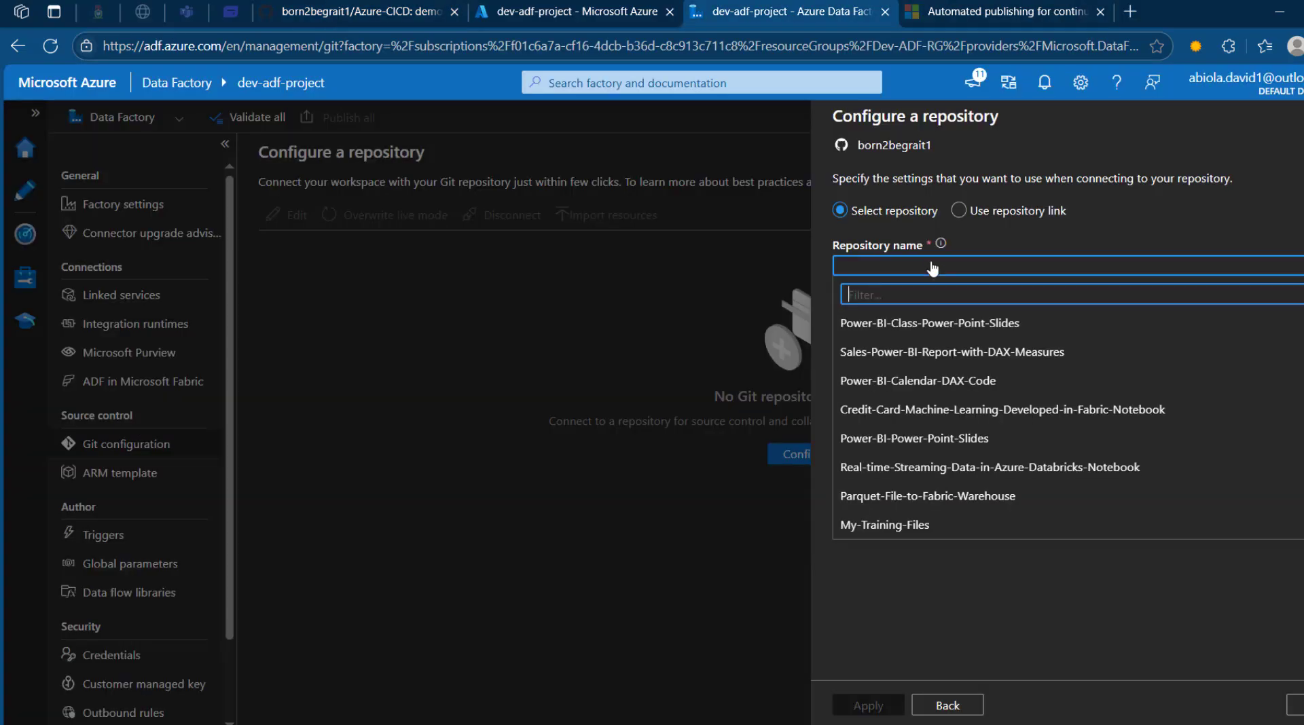
{"action": "type", "text": "cic"}
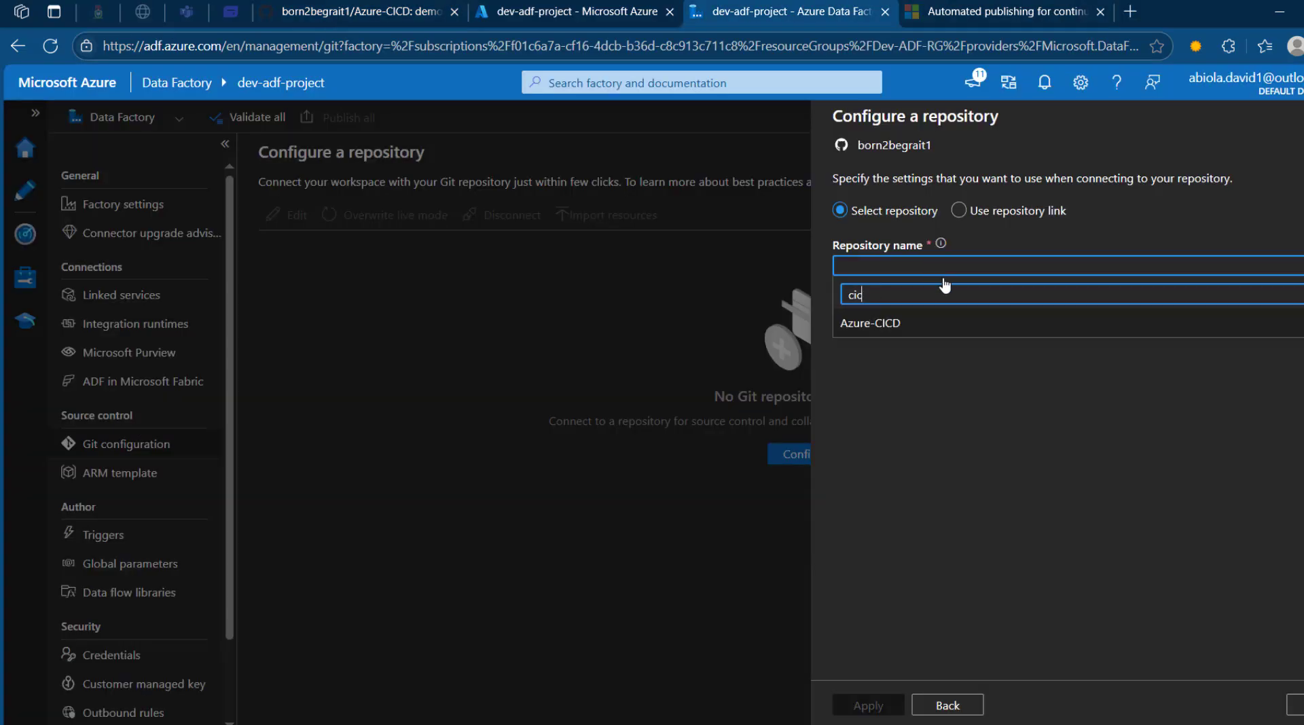
{"action": "left_click", "coordinate": [947, 324]}
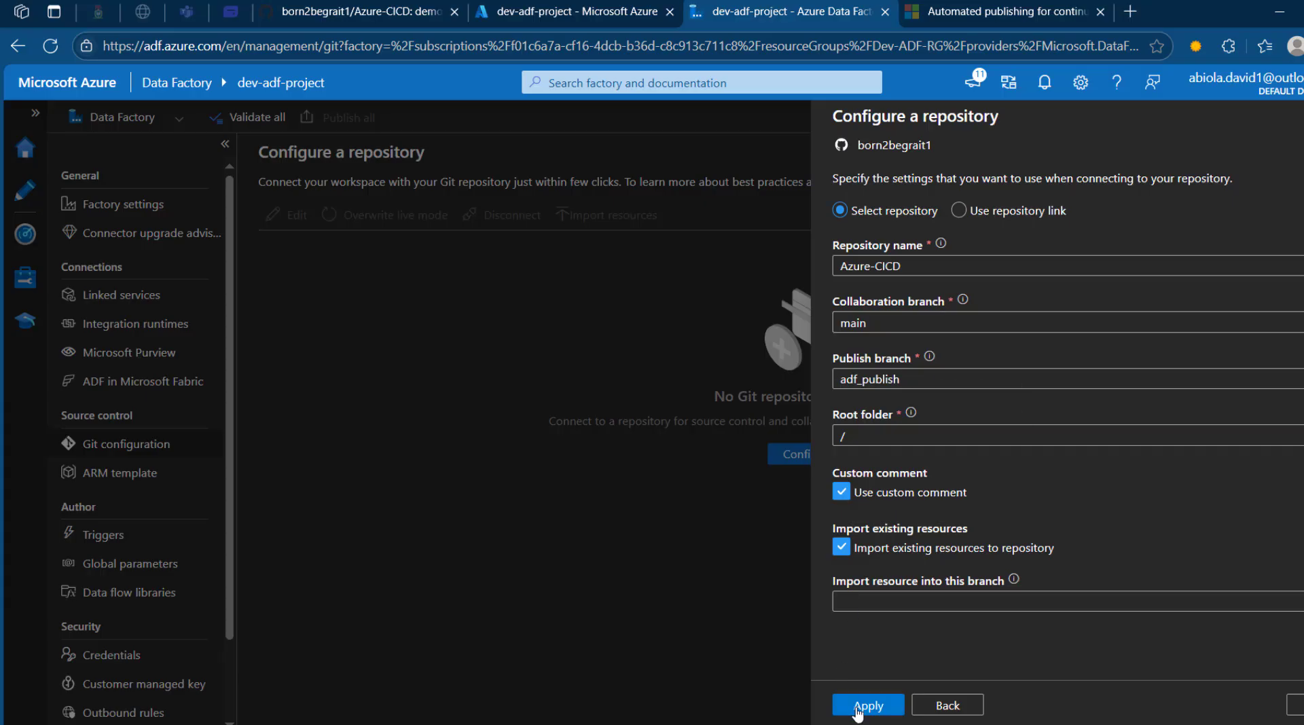
{"action": "left_click", "coordinate": [860, 707]}
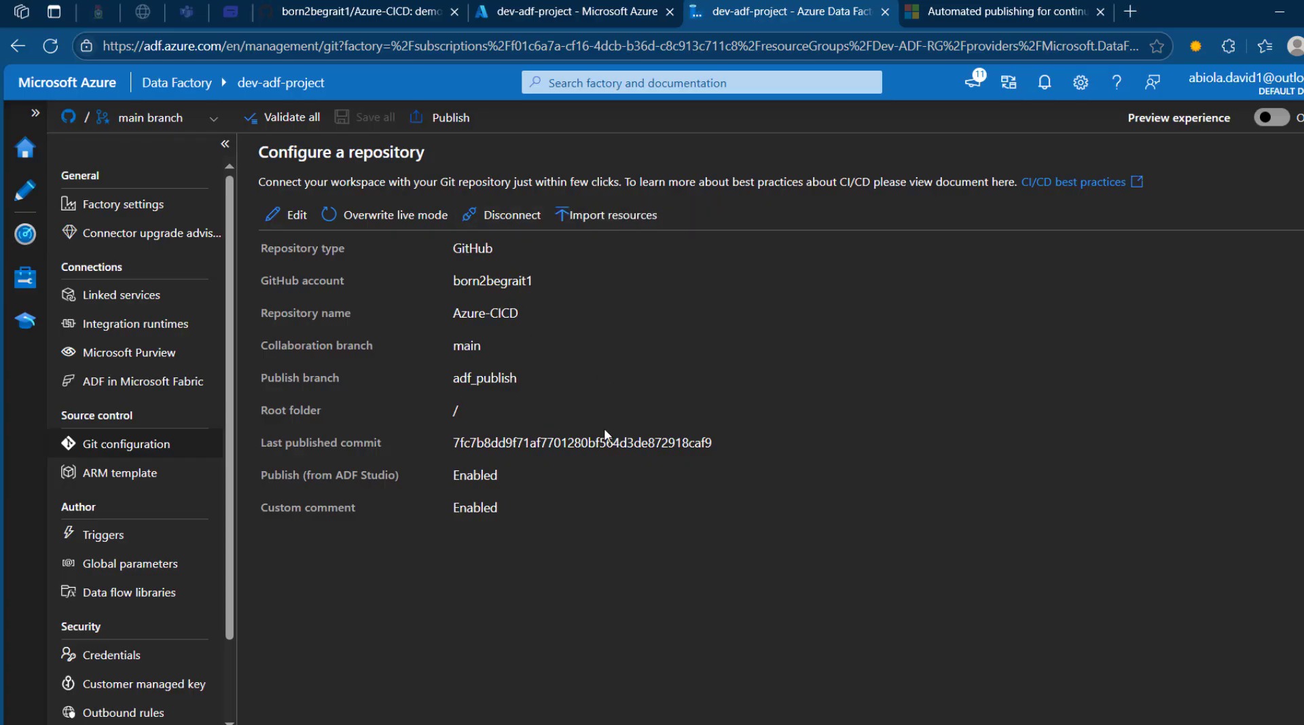
Create a new branch named feature/create_wait_pipeline based on the main branch.
{"action": "left_click", "coordinate": [174, 123]}
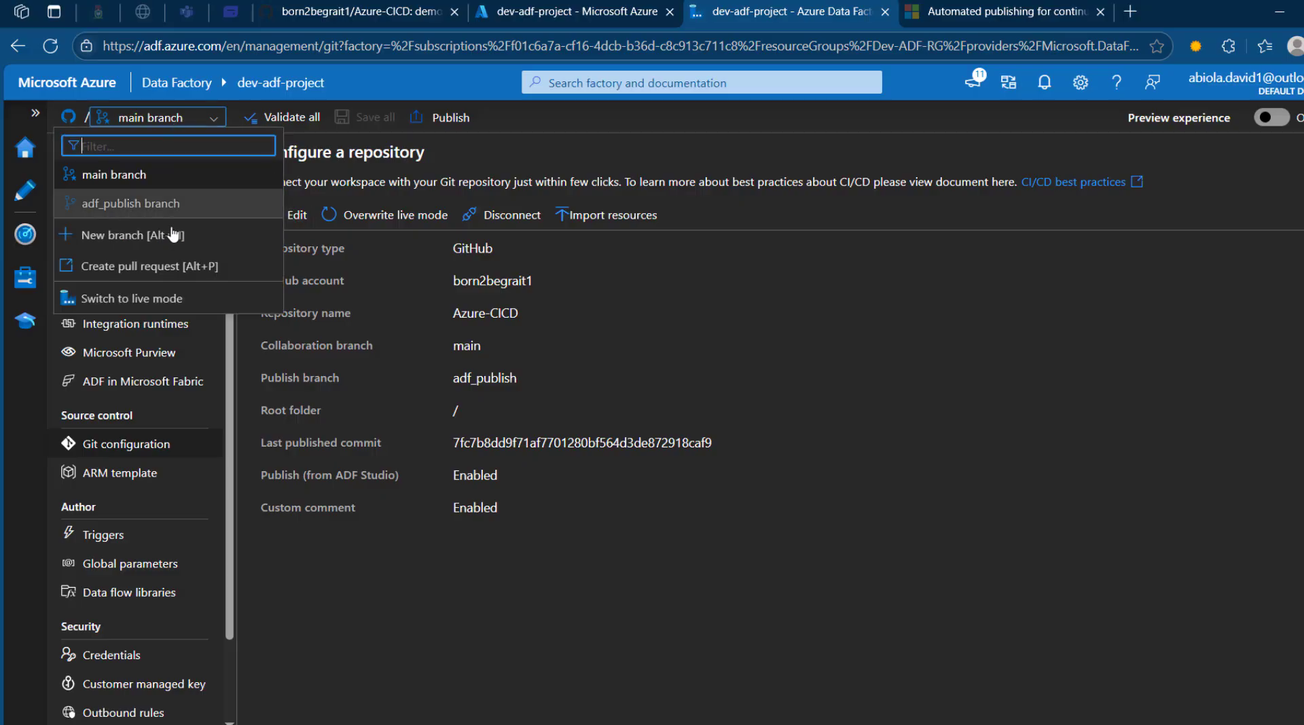
{"action": "left_click", "coordinate": [146, 237]}
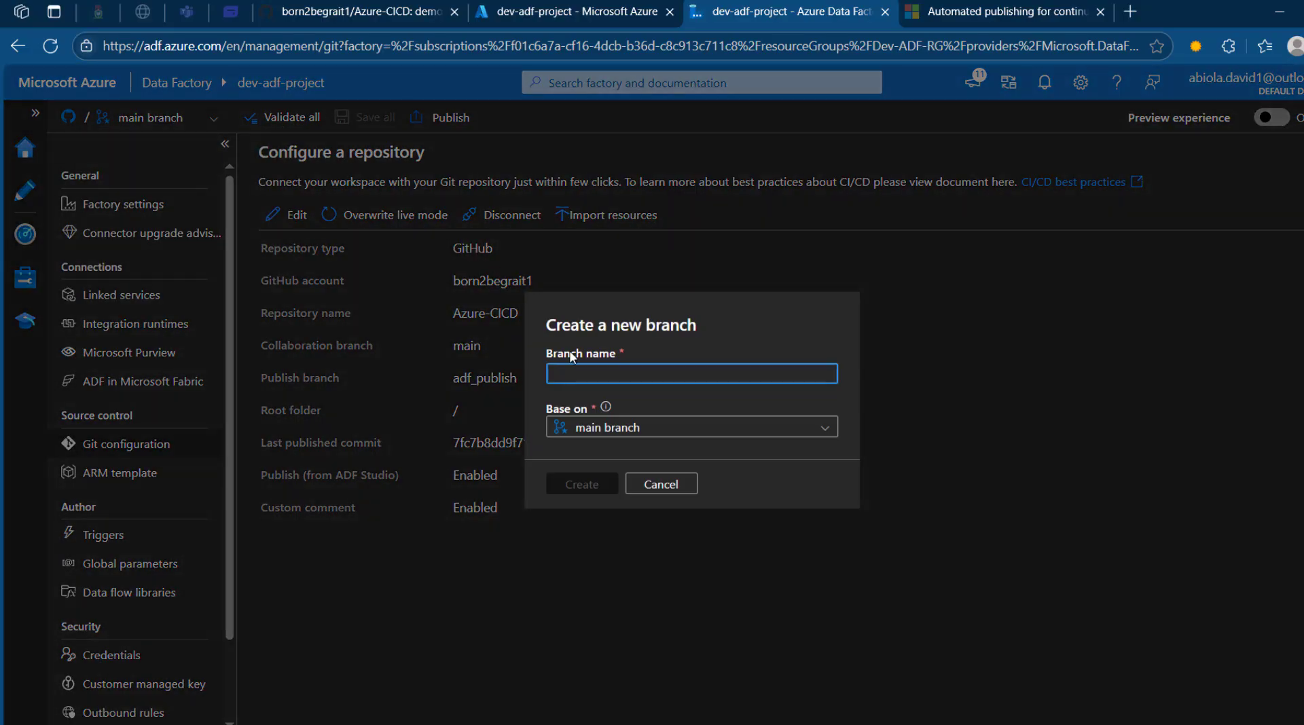
{"action": "type", "text": "feature/cre"}
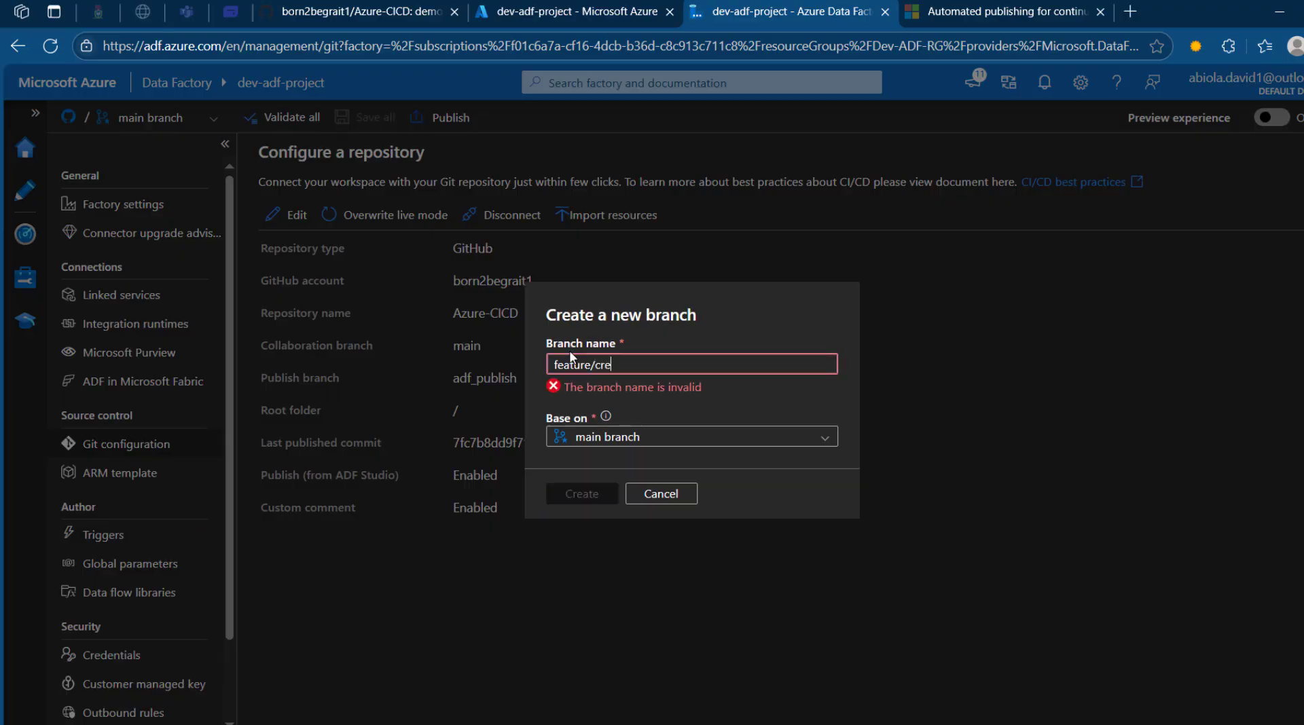
{"action": "type", "text": "ate_wait_pipeline"}
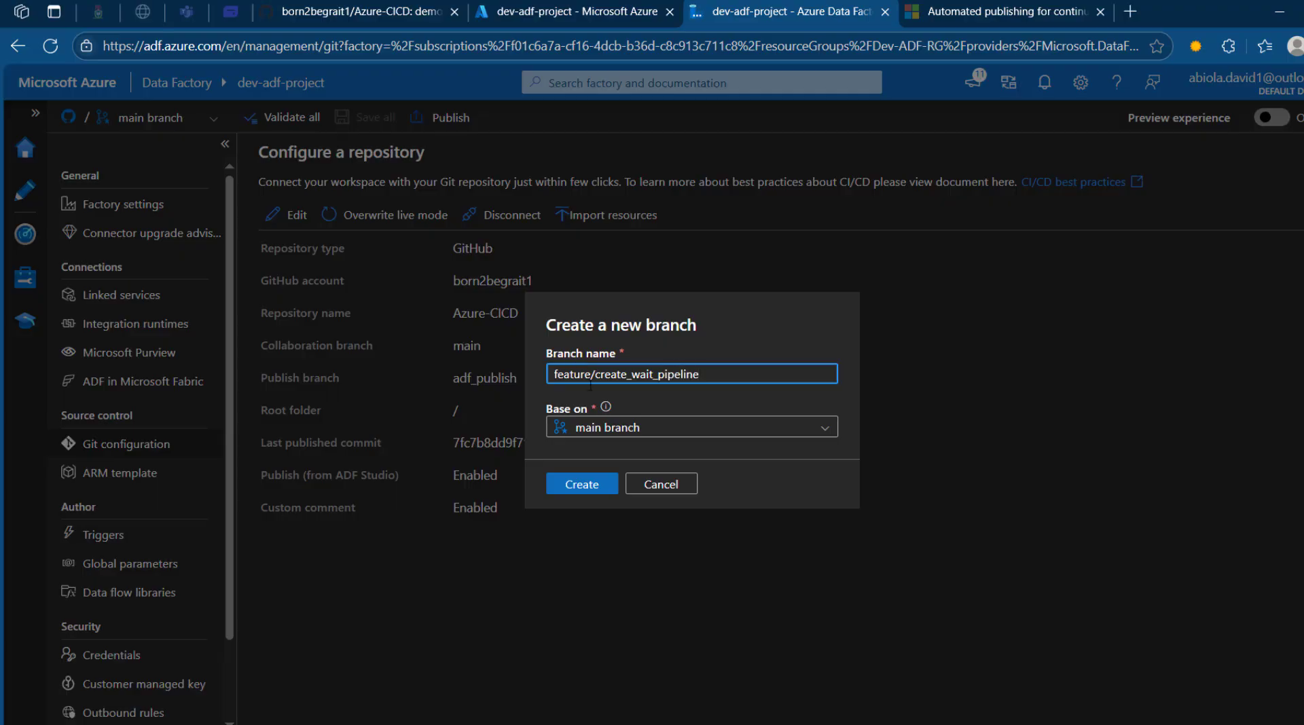
{"action": "left_click", "coordinate": [596, 485]}
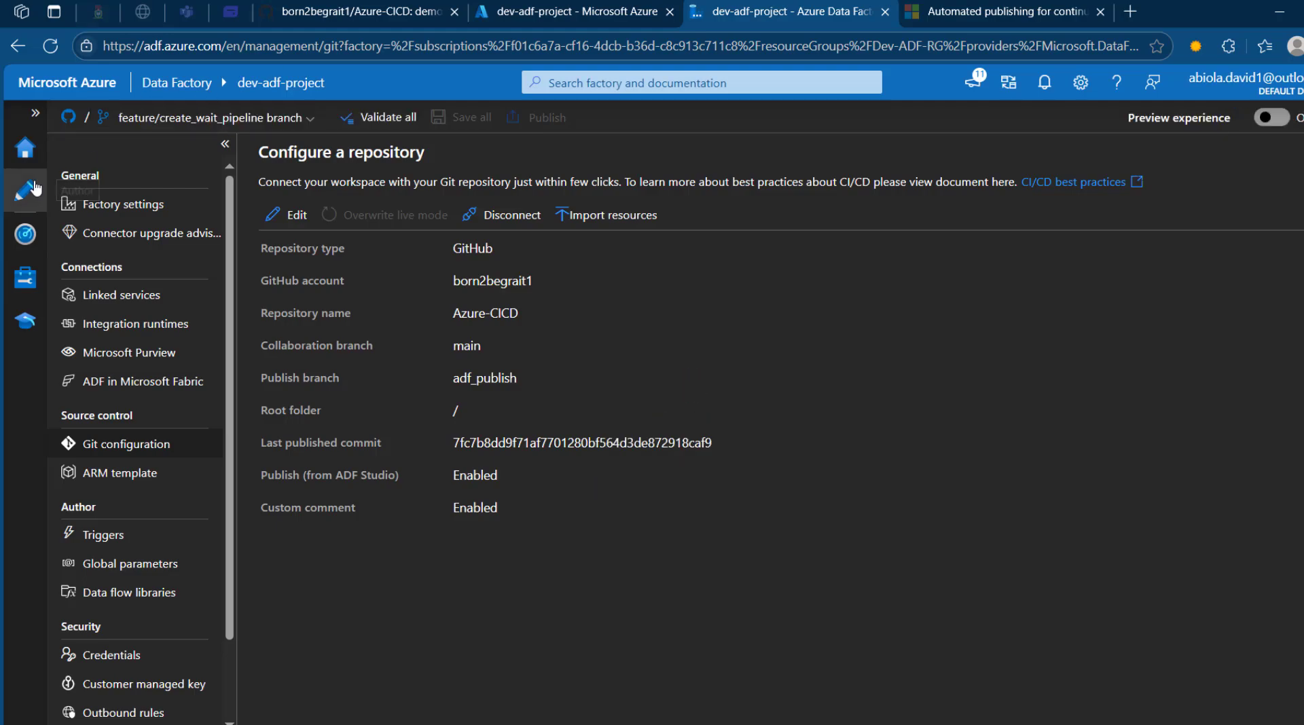
Open the factory's authoring area and create a new pipeline.
{"action": "left_click", "coordinate": [35, 113]}
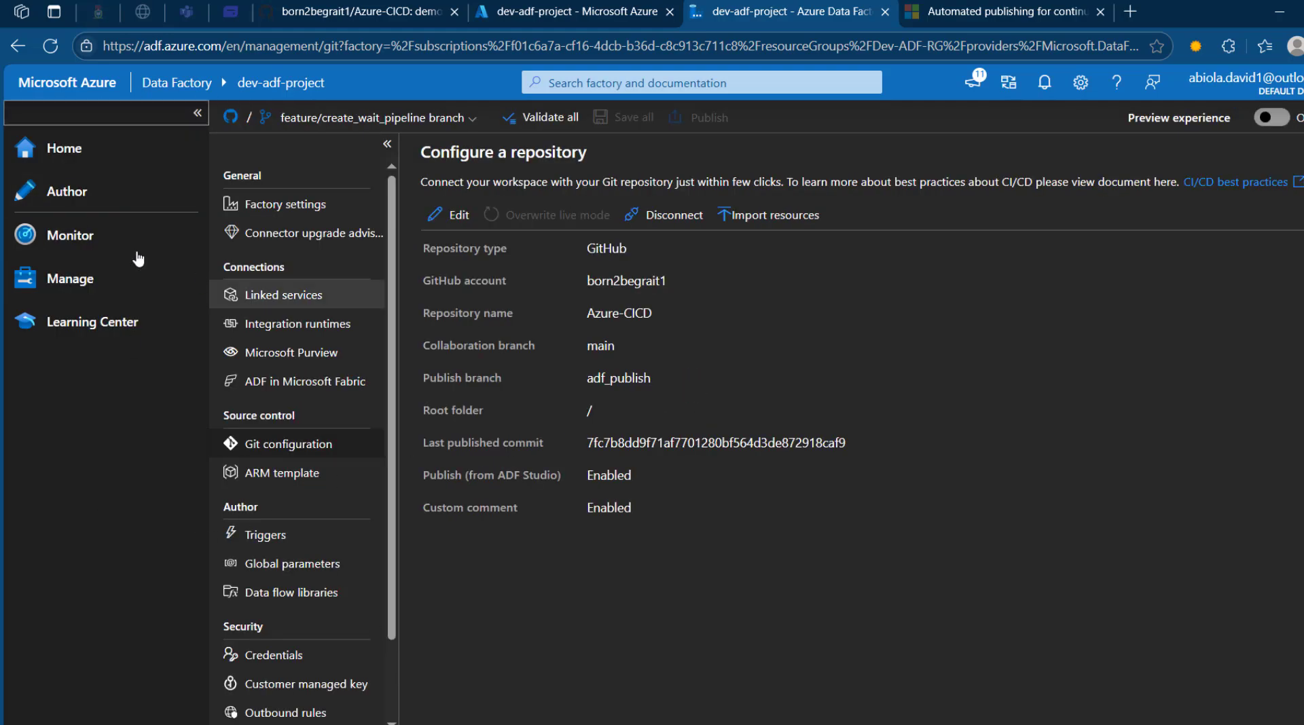
{"action": "left_click", "coordinate": [78, 199]}
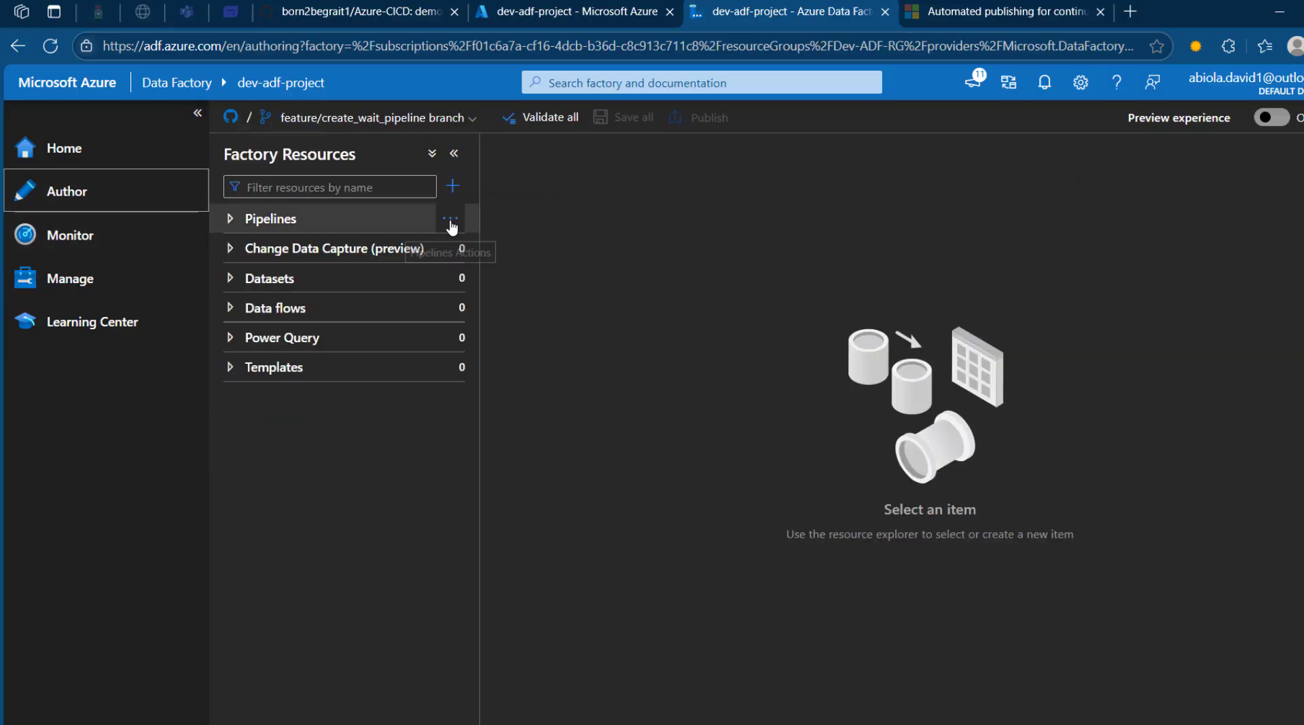
{"action": "left_click", "coordinate": [453, 223]}
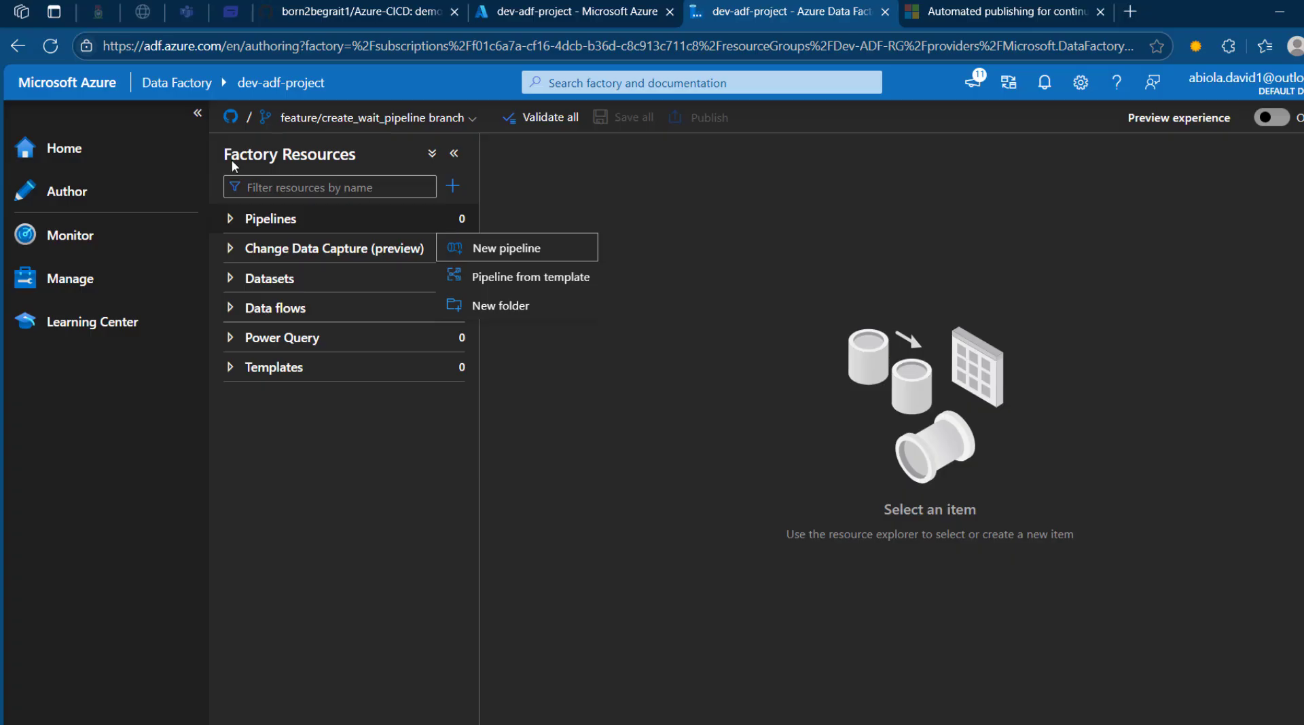
{"action": "left_click", "coordinate": [506, 248]}
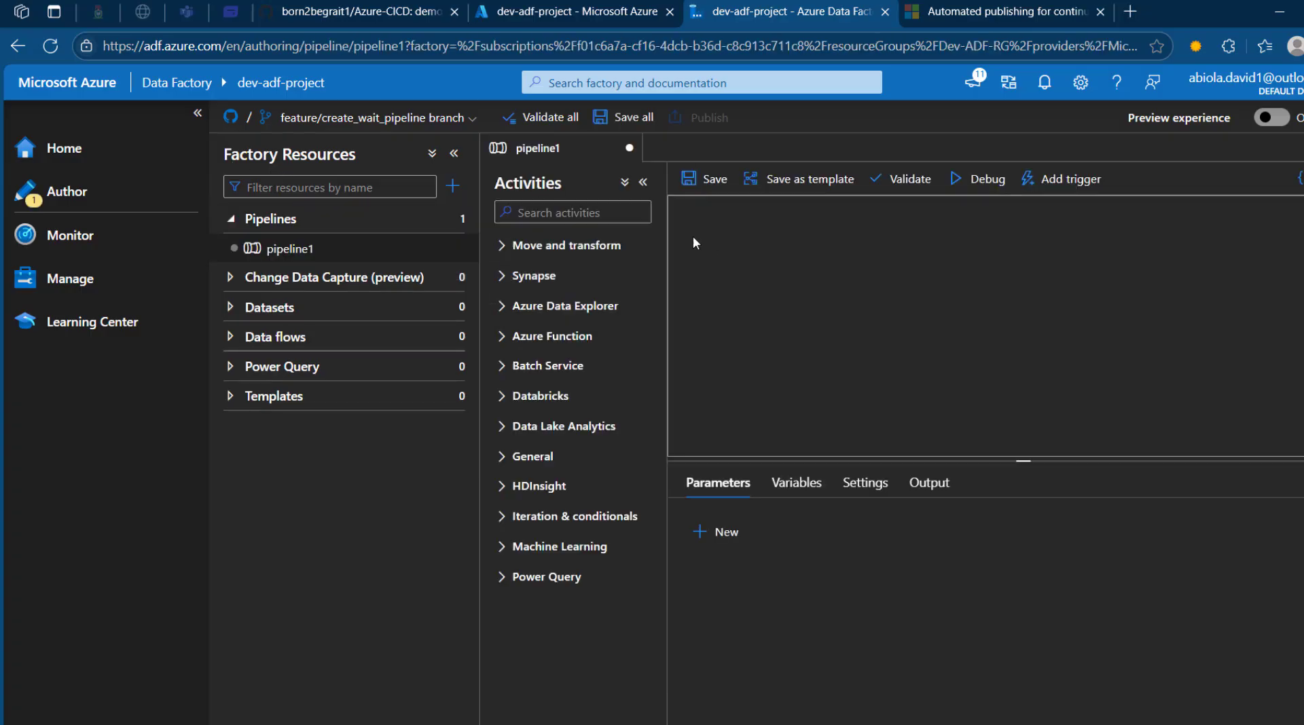
Add a Wait activity to the pipeline canvas and save the pipeline to the feature branch with the default commit comment.
{"action": "left_click", "coordinate": [639, 215]}
{"action": "type", "text": "wai"}
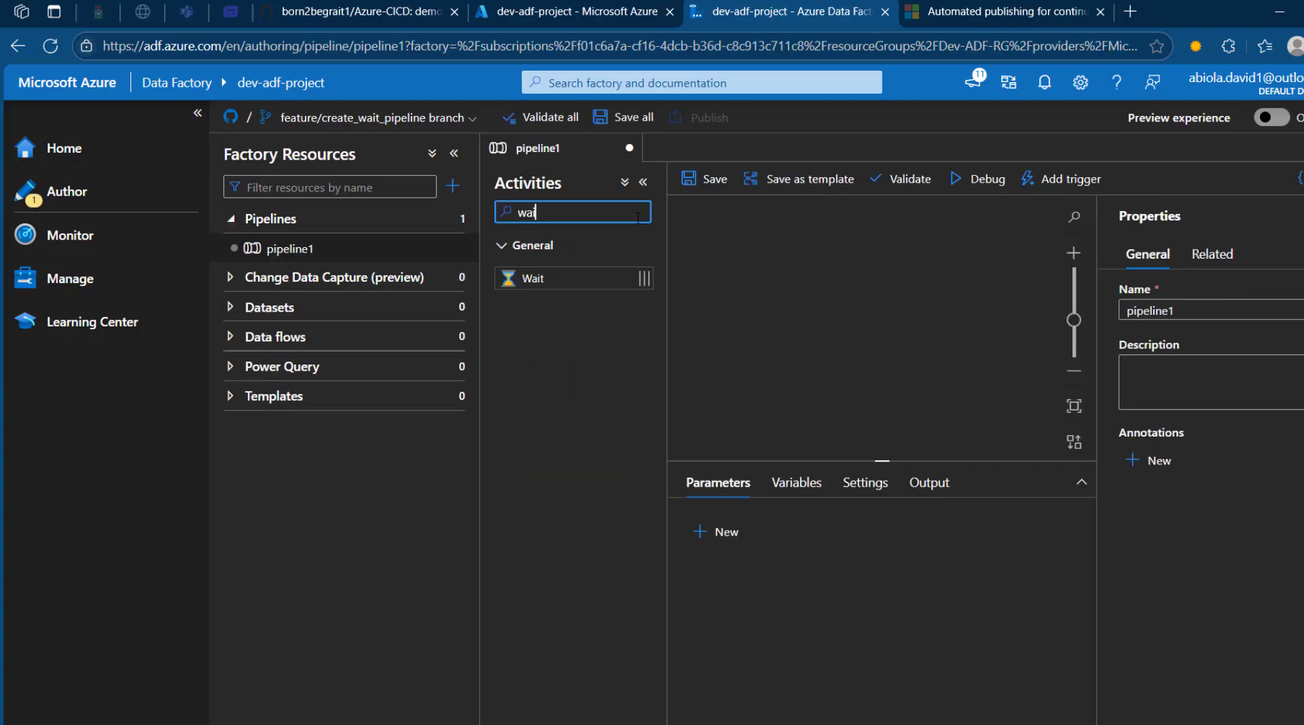
{"action": "left_click_drag", "start_coordinate": [570, 278], "coordinate": [888, 302]}
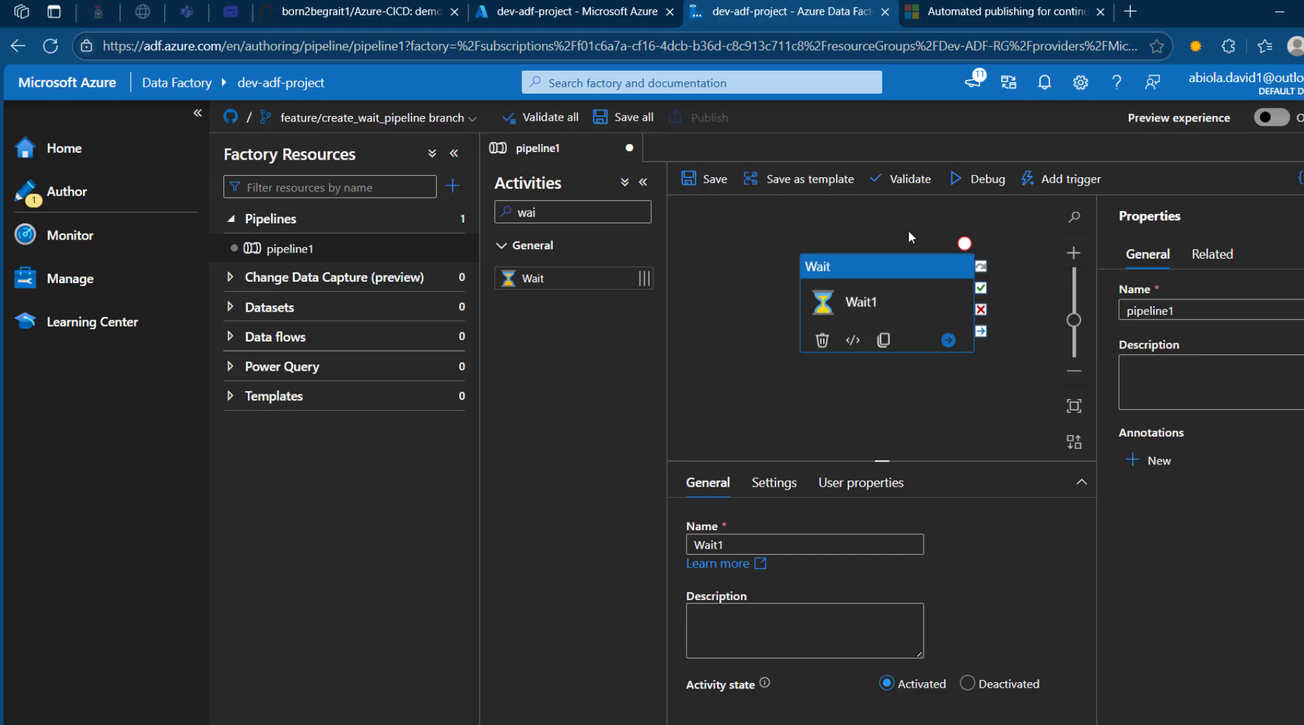
{"action": "left_click", "coordinate": [693, 179]}
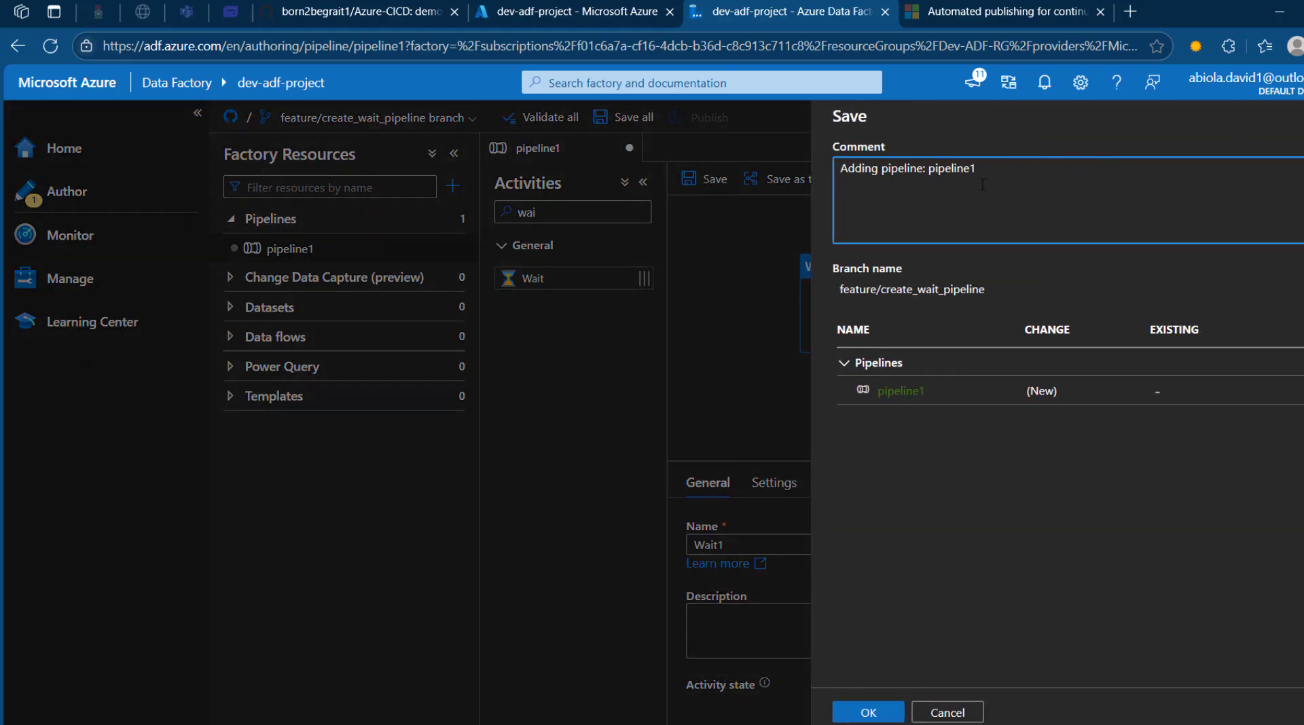
{"action": "left_click", "coordinate": [869, 712]}
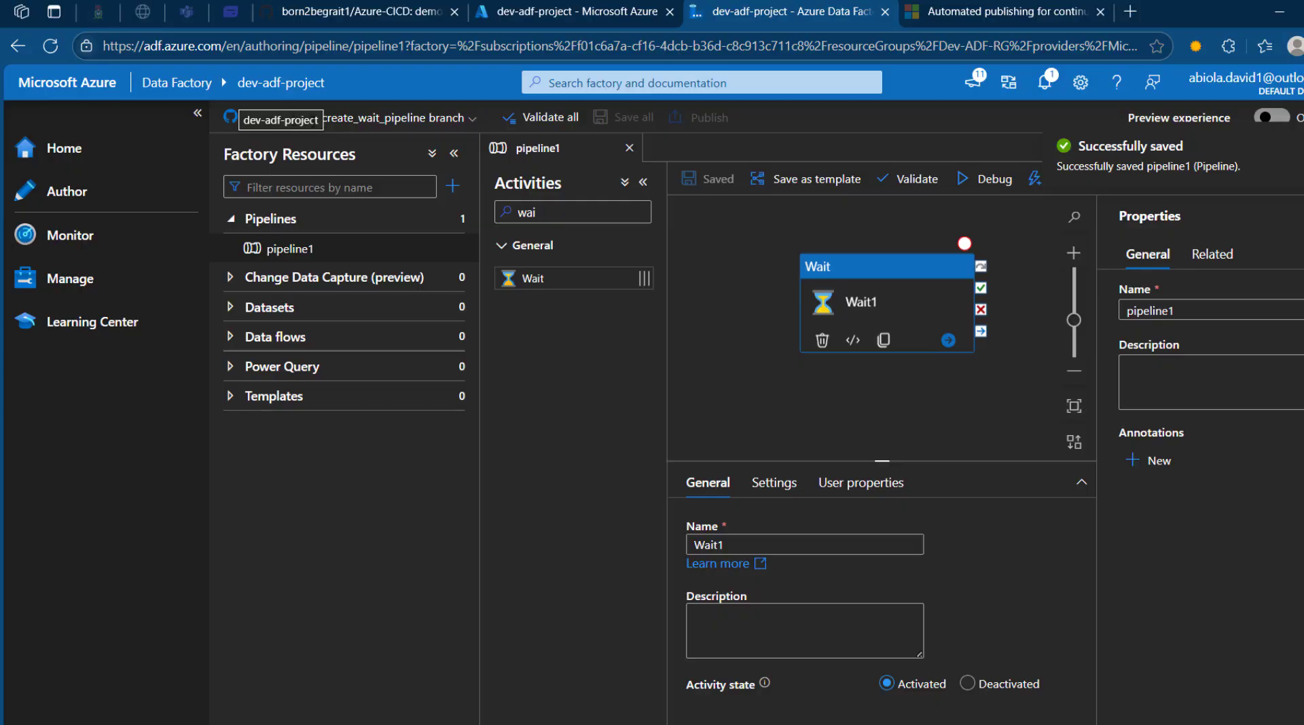
Create a GitHub pull request from feature/create_wait_pipeline into main with the description "created a wait pipeline".
{"action": "left_click", "coordinate": [412, 121]}
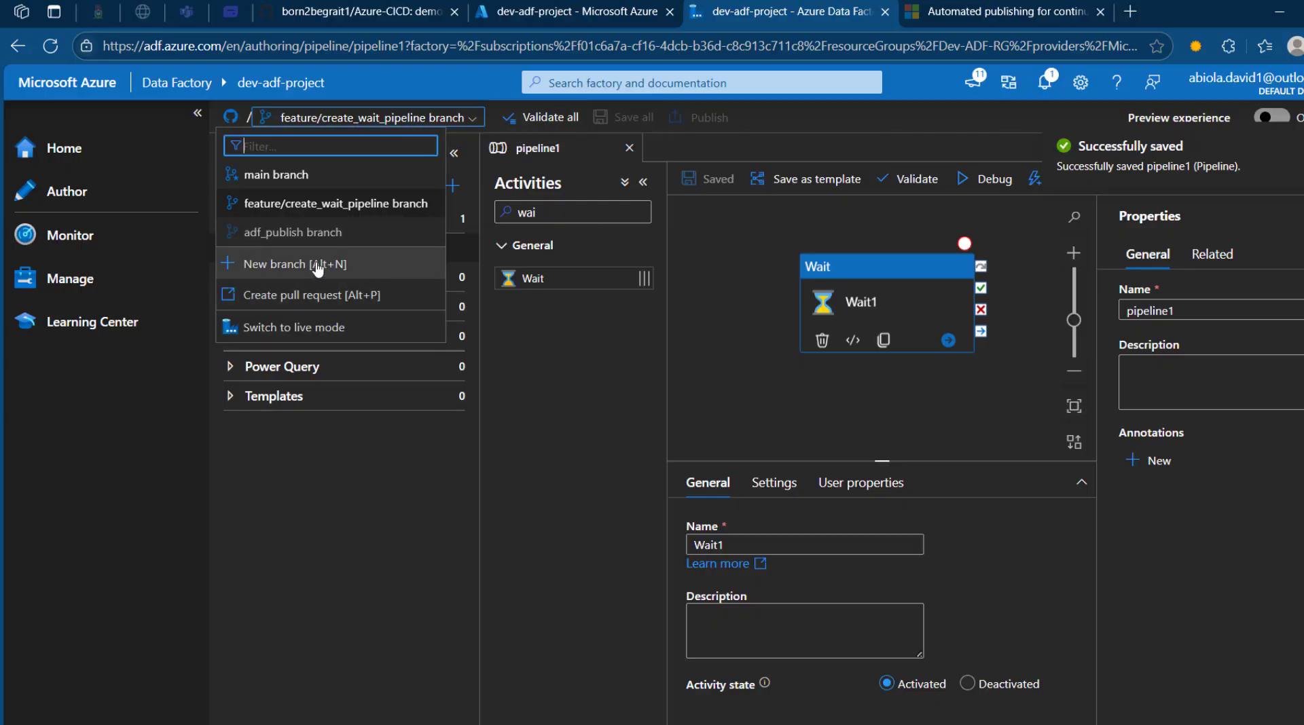
{"action": "left_click", "coordinate": [357, 295]}
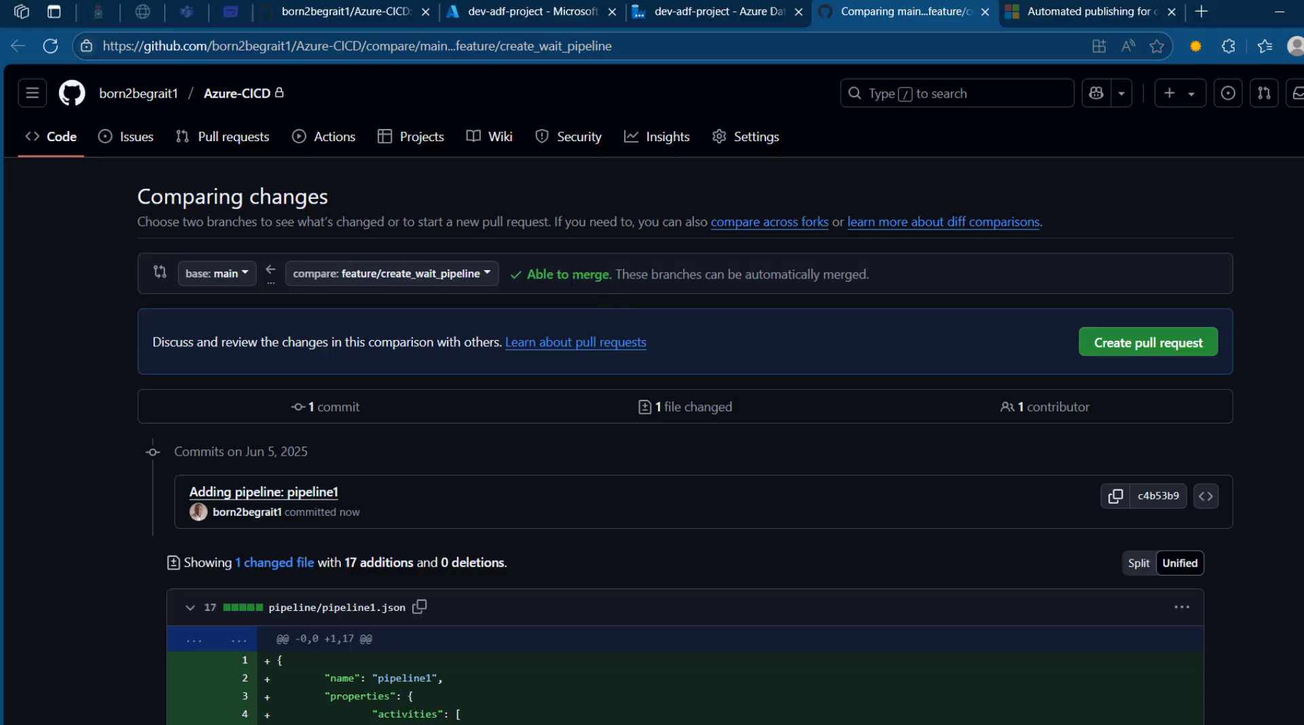
{"action": "left_click", "coordinate": [1118, 357]}
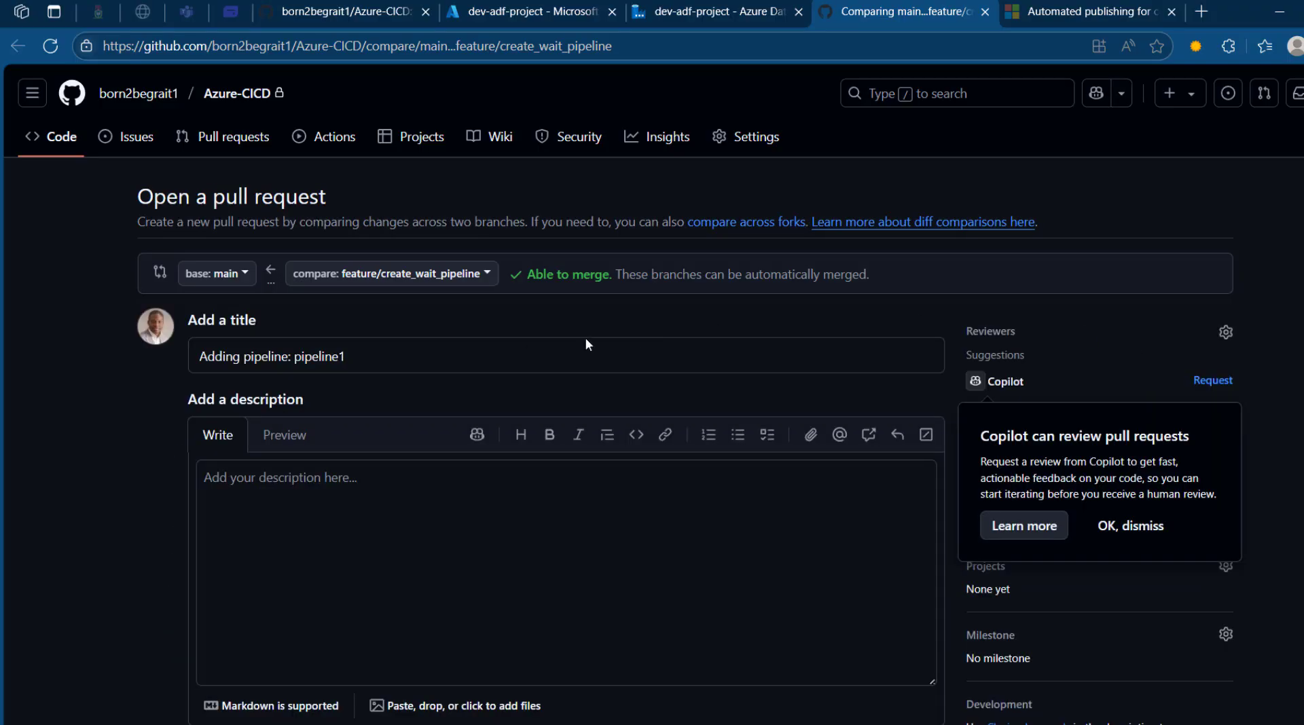
{"action": "left_click", "coordinate": [272, 511]}
{"action": "type", "text": "cre"}
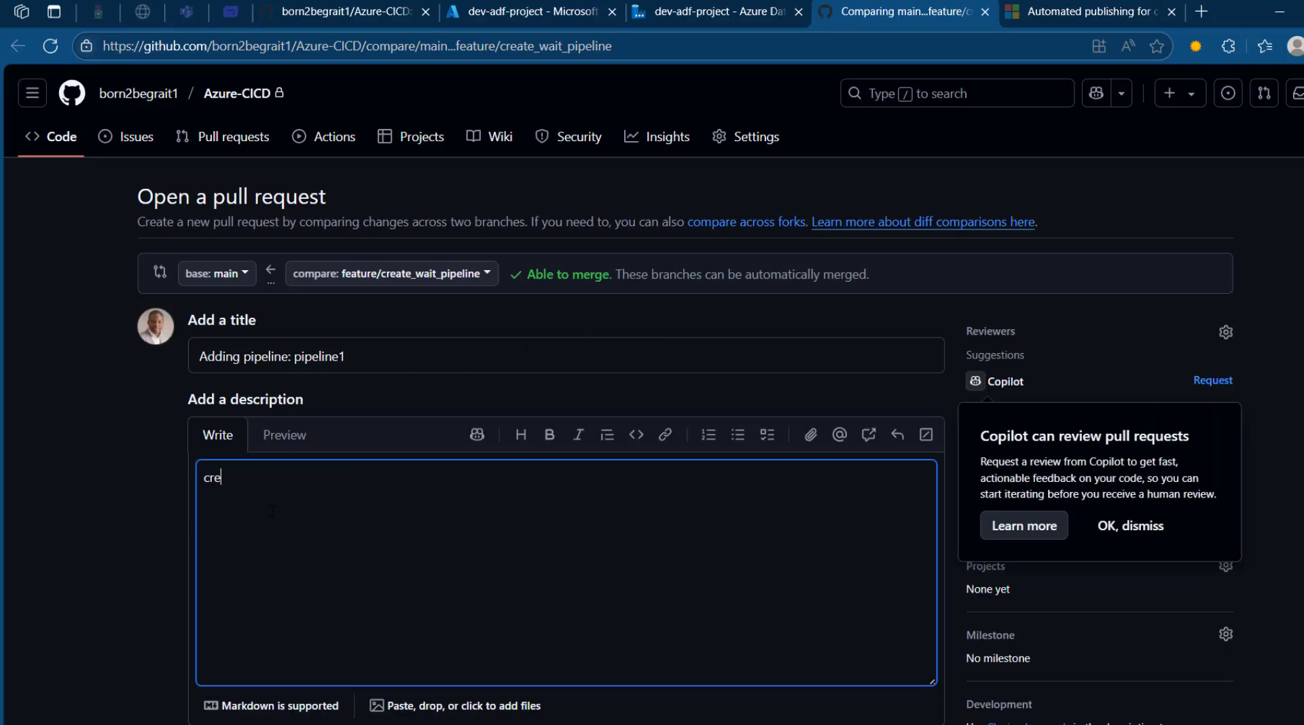
{"action": "type", "text": "ated a wait pipeline"}
{"action": "left_click", "coordinate": [128, 518]}
{"action": "scroll", "coordinate": [129, 520], "scroll_direction": "down", "scroll_amount": 5}
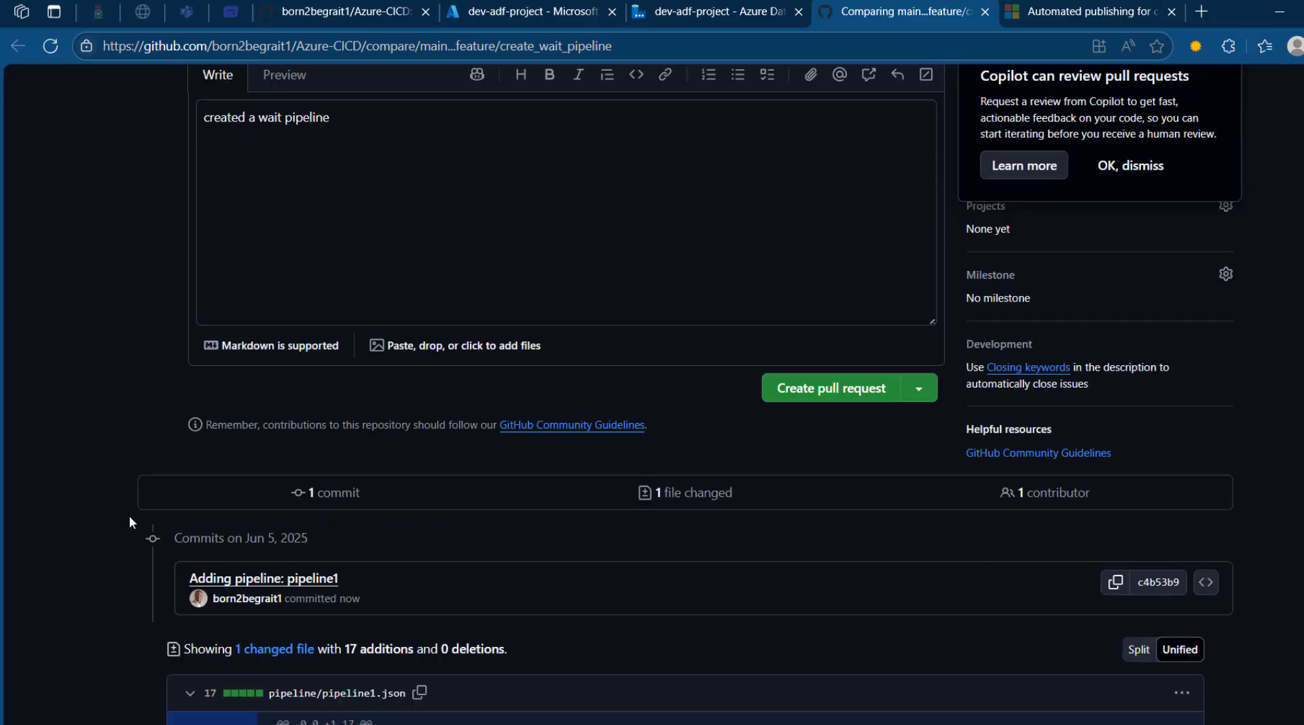
{"action": "left_click", "coordinate": [845, 398]}
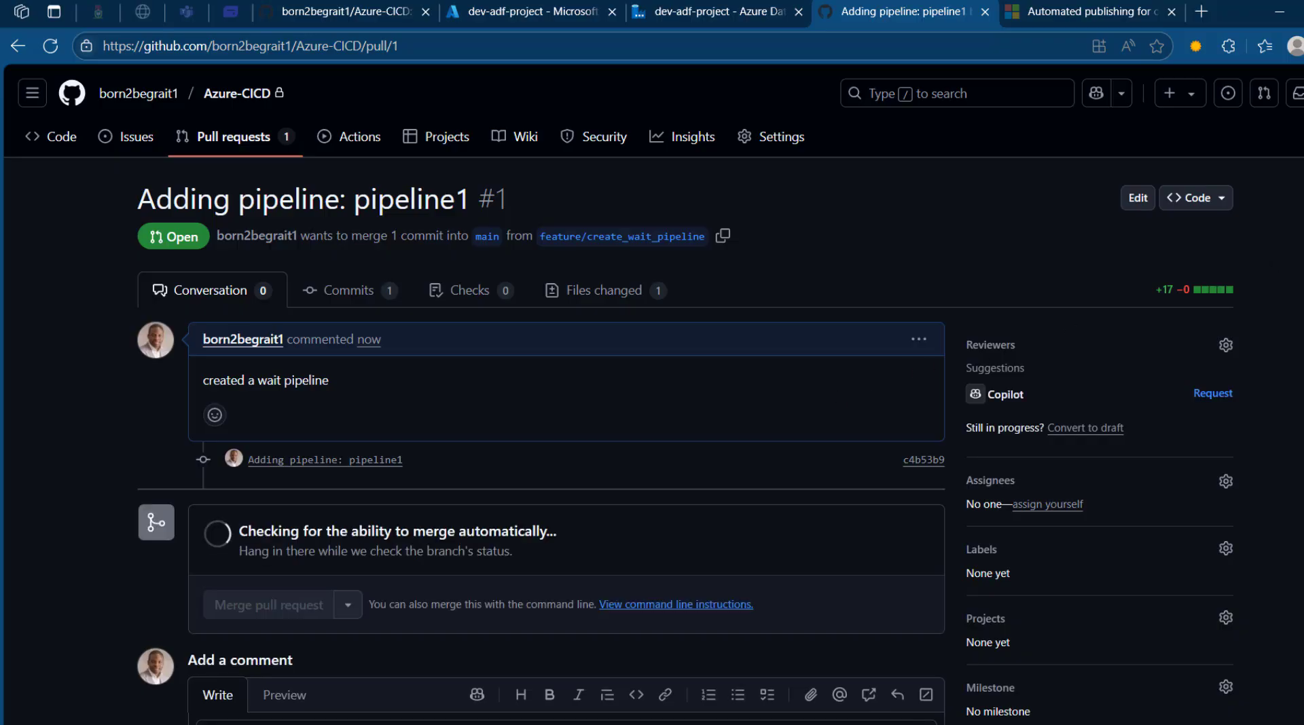
Merge the pull request into main and delete the feature/create_wait_pipeline branch.
{"action": "key", "text": "ctrl+a"}
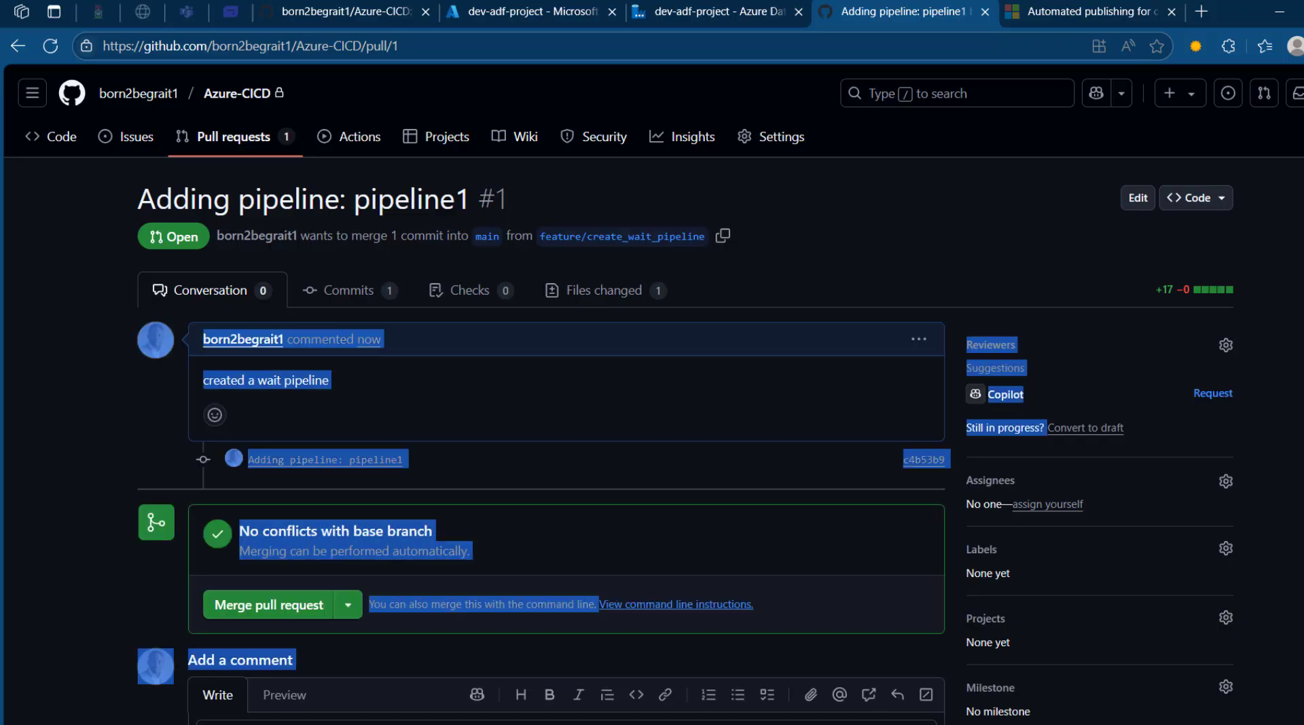
{"action": "left_click", "coordinate": [51, 528]}
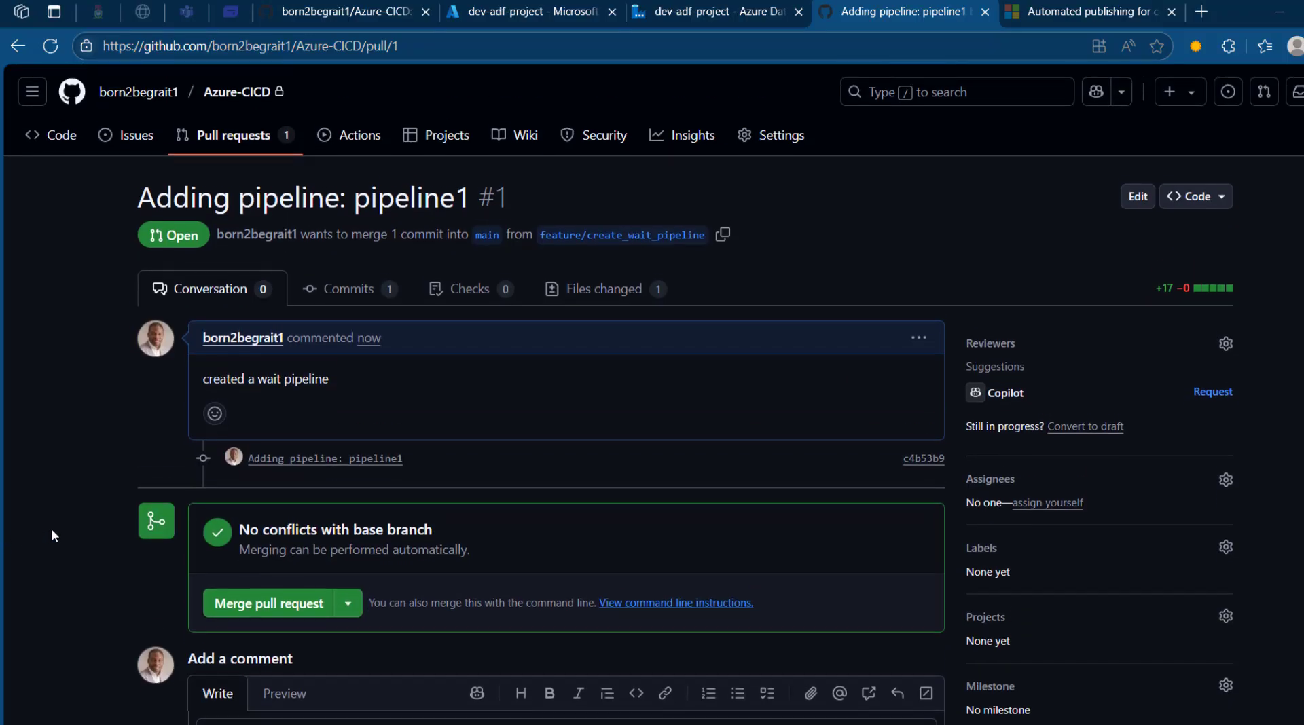
{"action": "scroll", "coordinate": [51, 528], "scroll_direction": "down", "scroll_amount": 2}
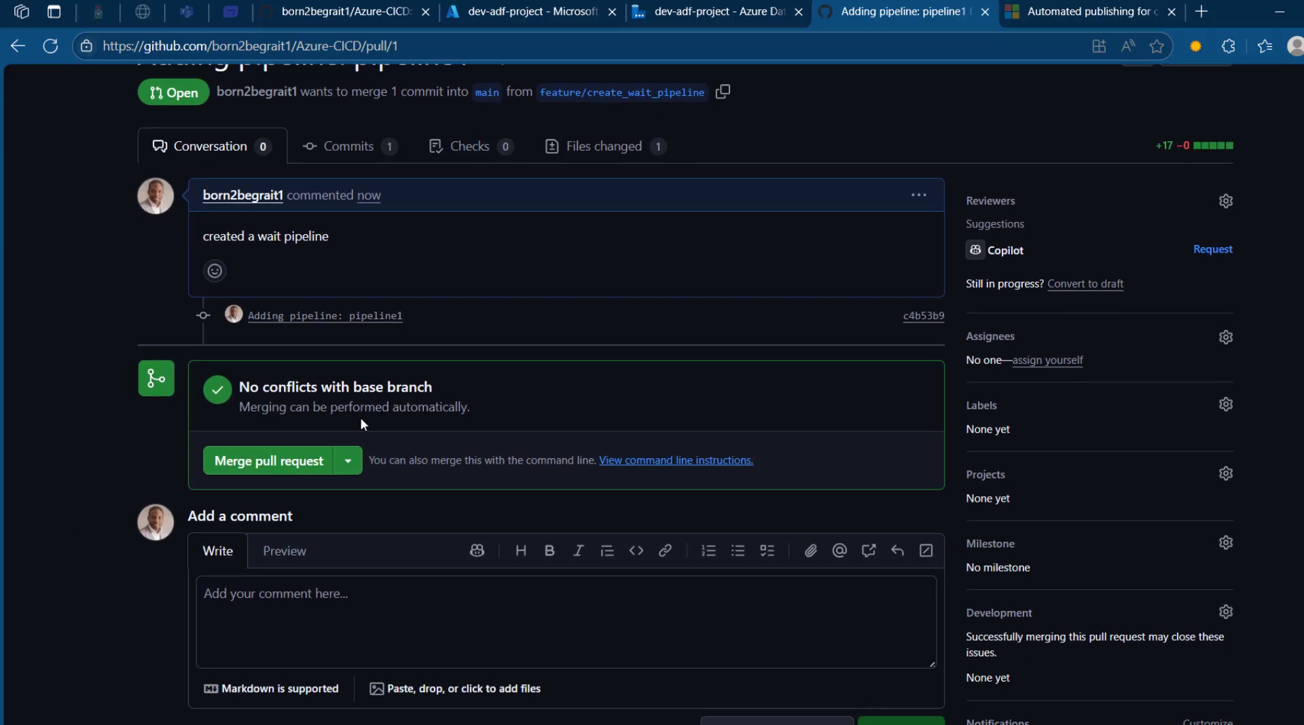
{"action": "left_click", "coordinate": [271, 469]}
{"action": "left_click", "coordinate": [272, 678]}
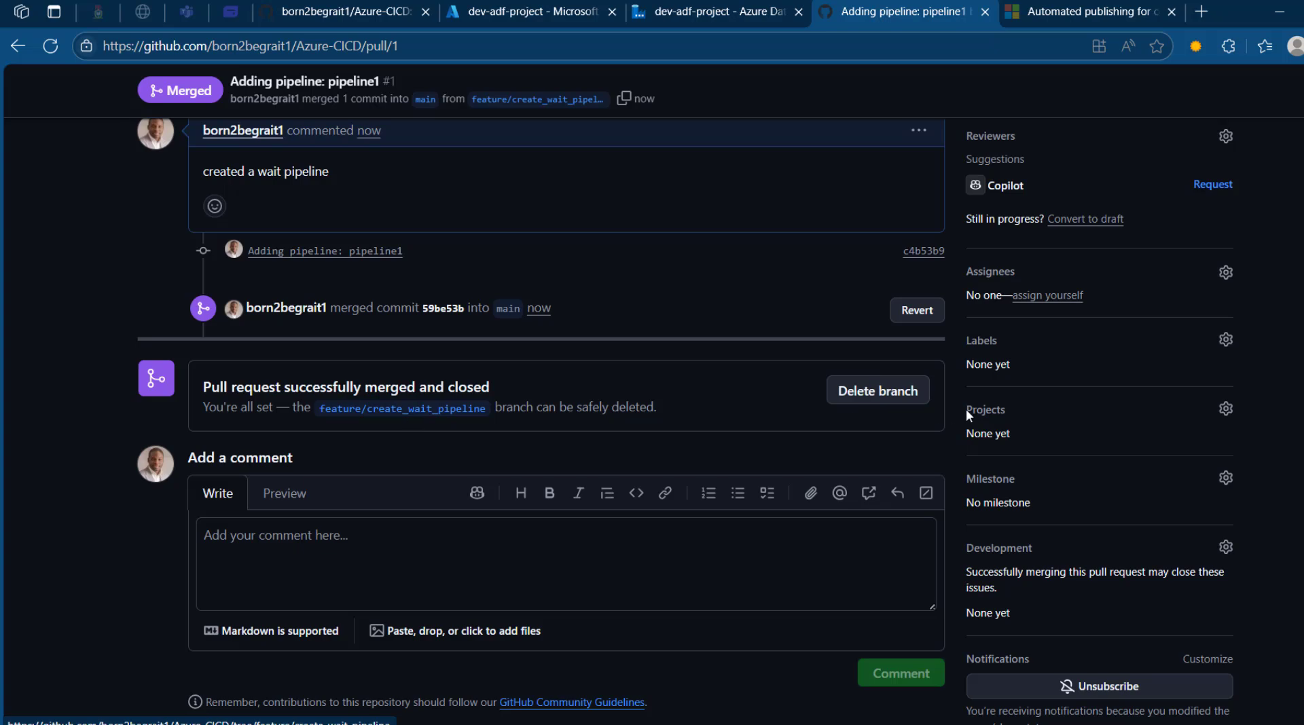
{"action": "left_click", "coordinate": [878, 397]}
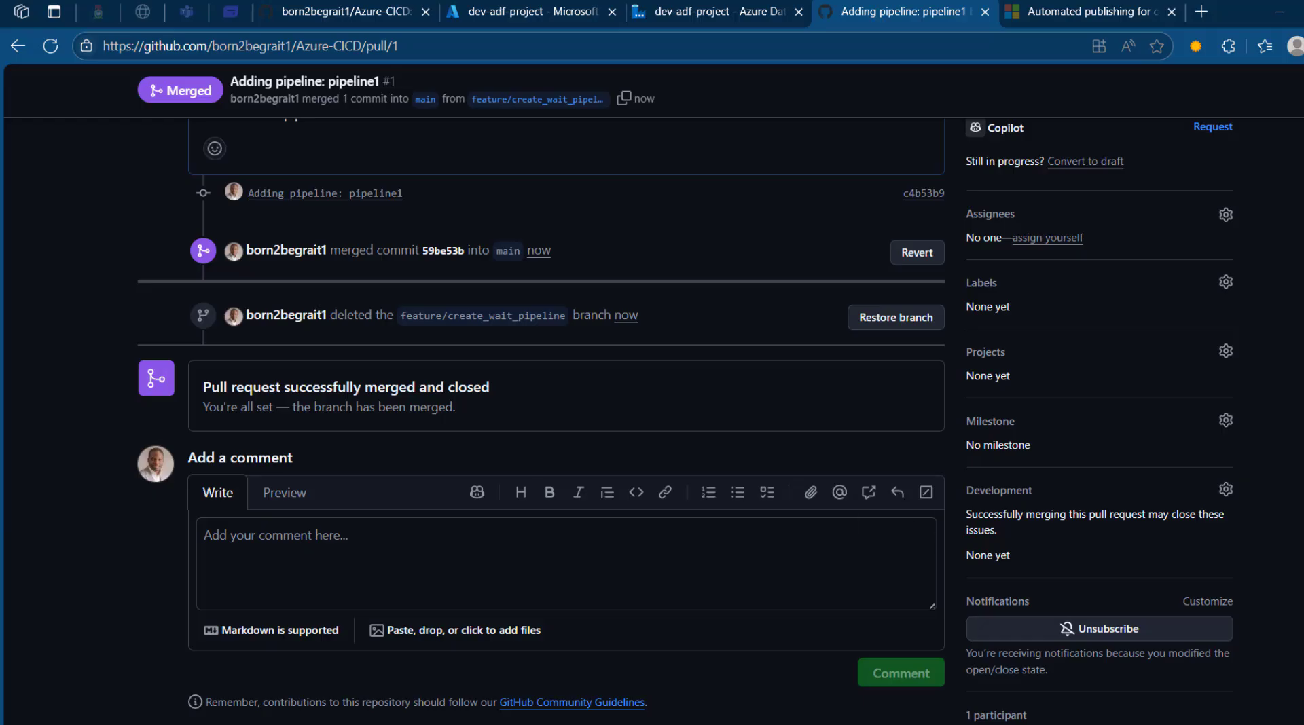
View the repository's main branch on GitHub, and switch the working branch in Azure Data Factory Studio to main.
{"action": "scroll", "coordinate": [516, 557], "scroll_direction": "up", "scroll_amount": 4}
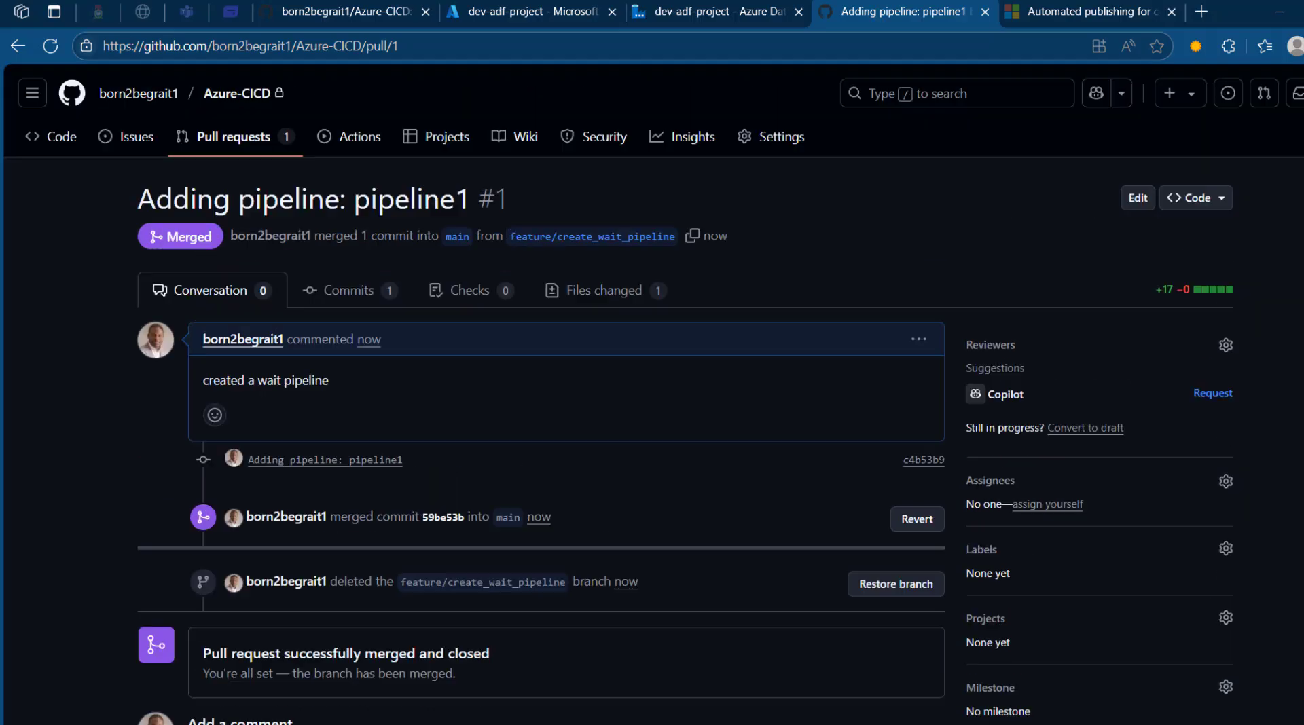
{"action": "left_click", "coordinate": [459, 239]}
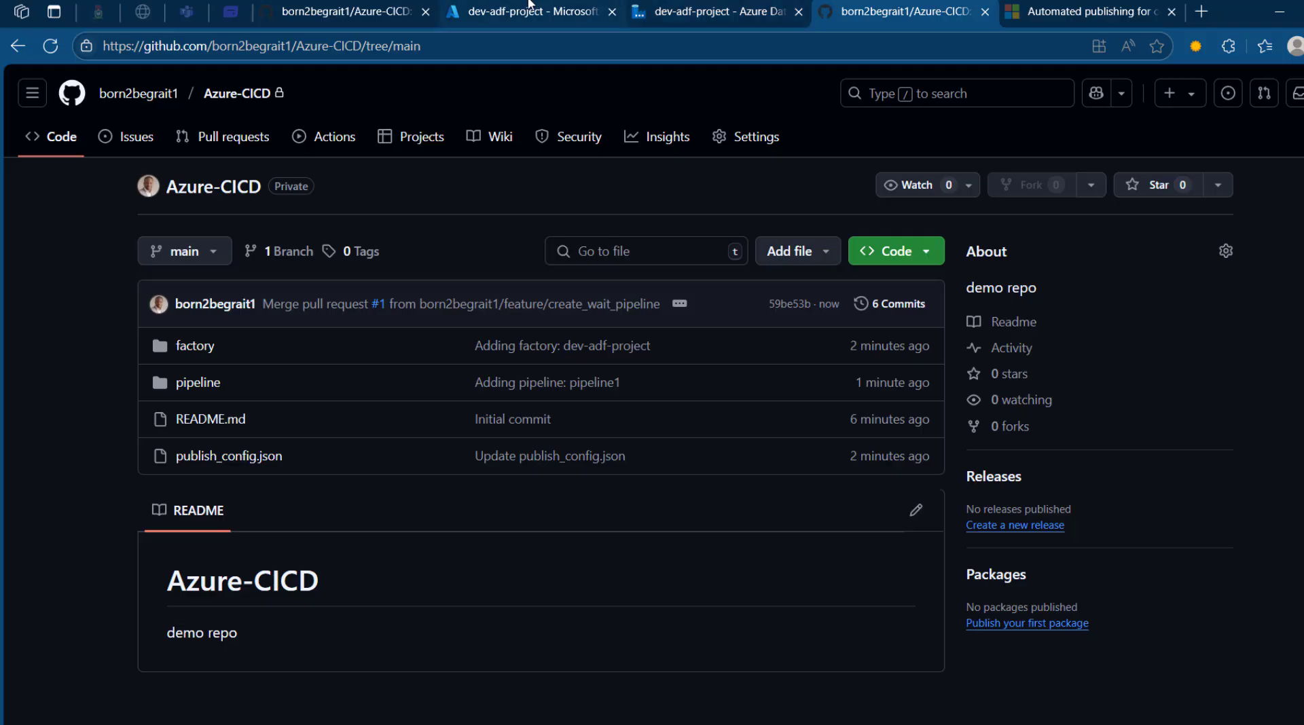
{"action": "left_click", "coordinate": [730, 10]}
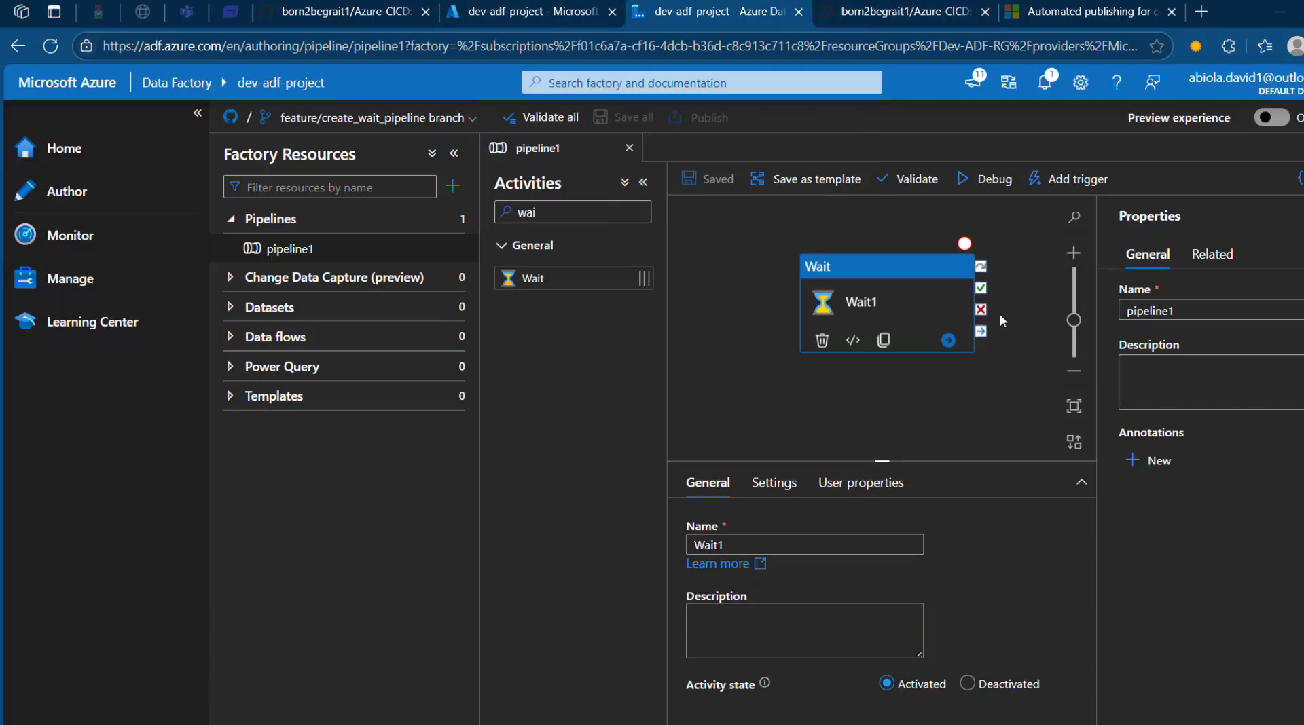
{"action": "left_click", "coordinate": [418, 118]}
{"action": "left_click", "coordinate": [272, 175]}
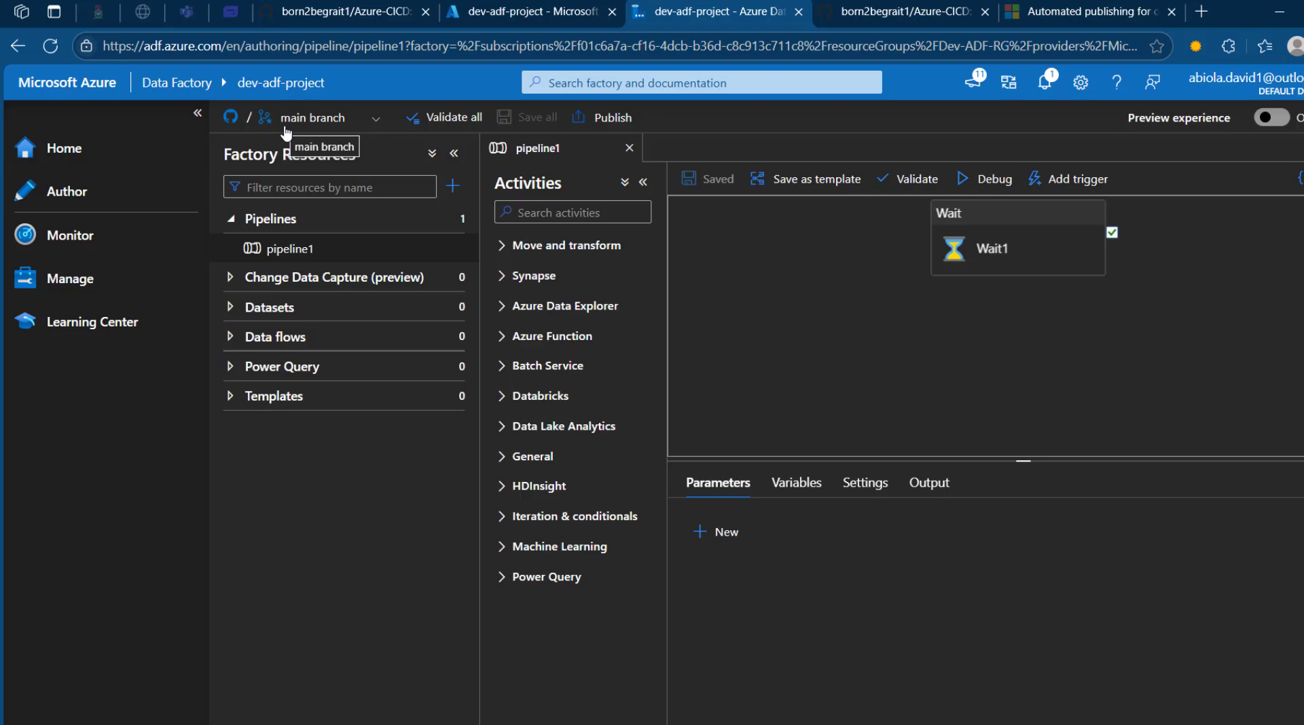
In the Azure portal, start a new user-assigned managed identity in the Test-ADF-RG resource group with region UK South.
{"action": "left_click", "coordinate": [510, 12]}
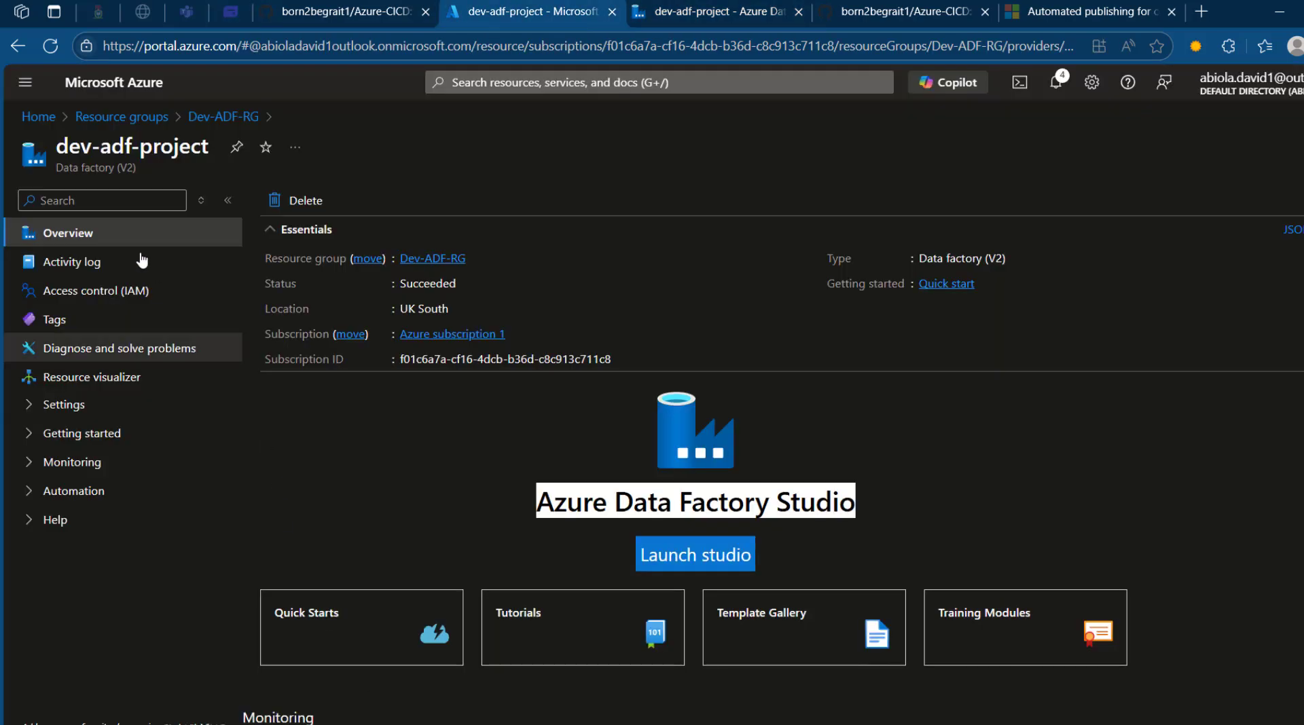
{"action": "left_click", "coordinate": [40, 117]}
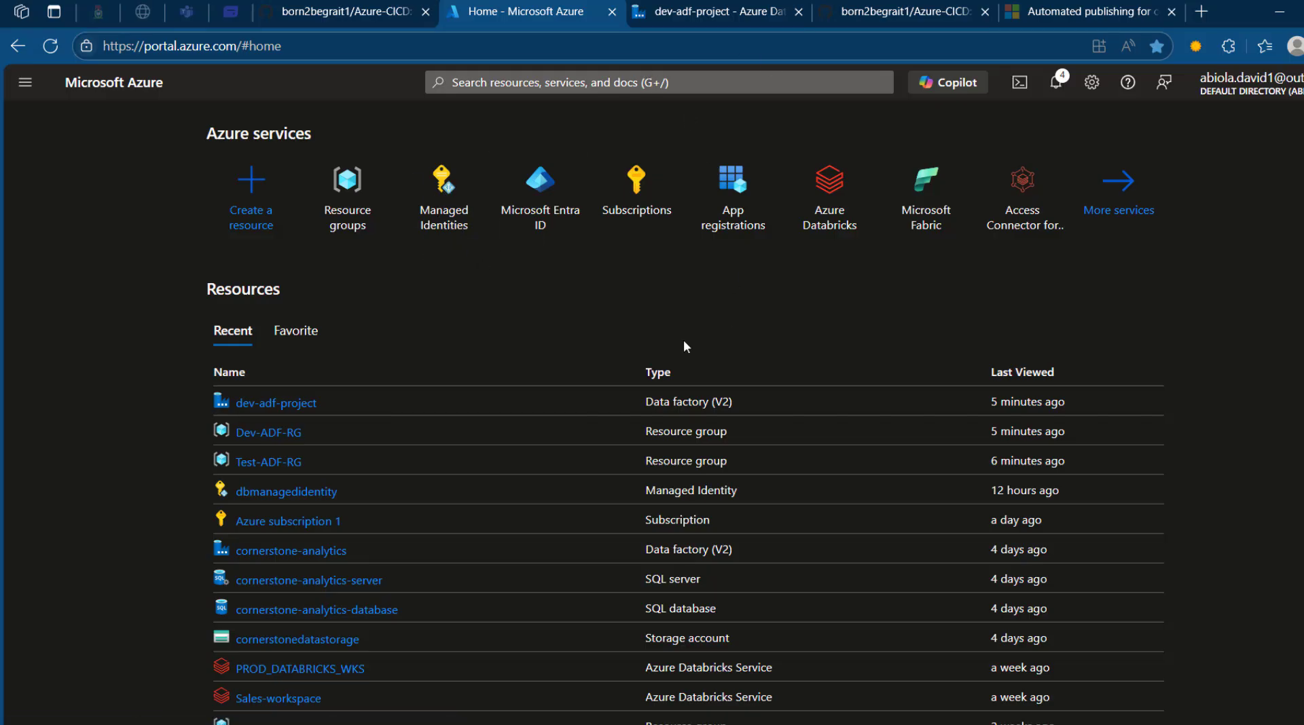
{"action": "left_click", "coordinate": [431, 226]}
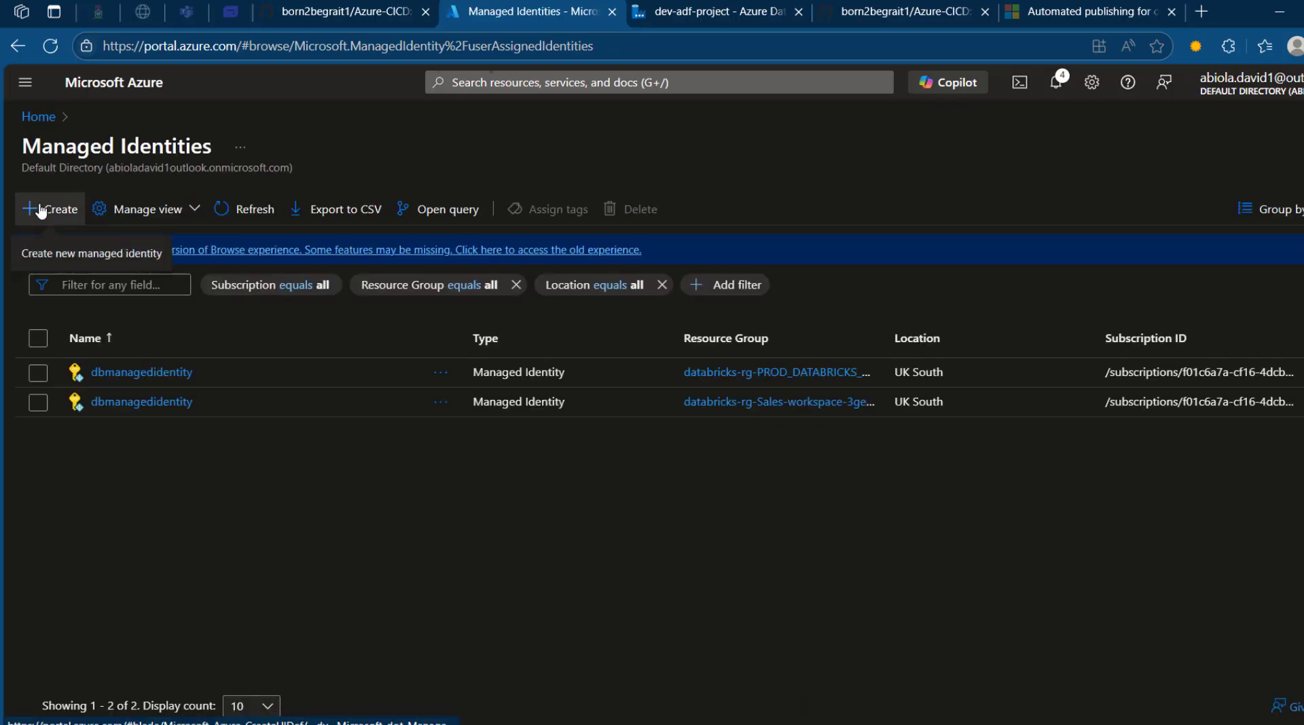
{"action": "left_click", "coordinate": [40, 206]}
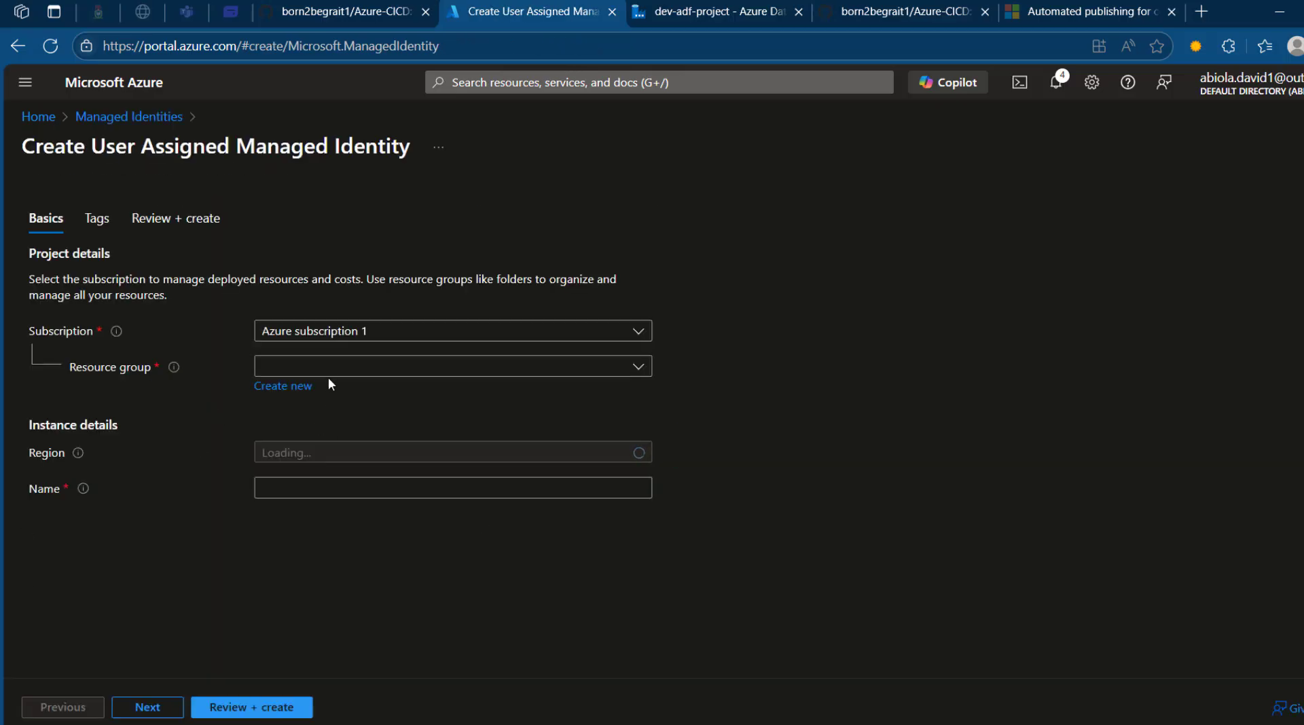
{"action": "left_click", "coordinate": [331, 371]}
{"action": "type", "text": "tes"}
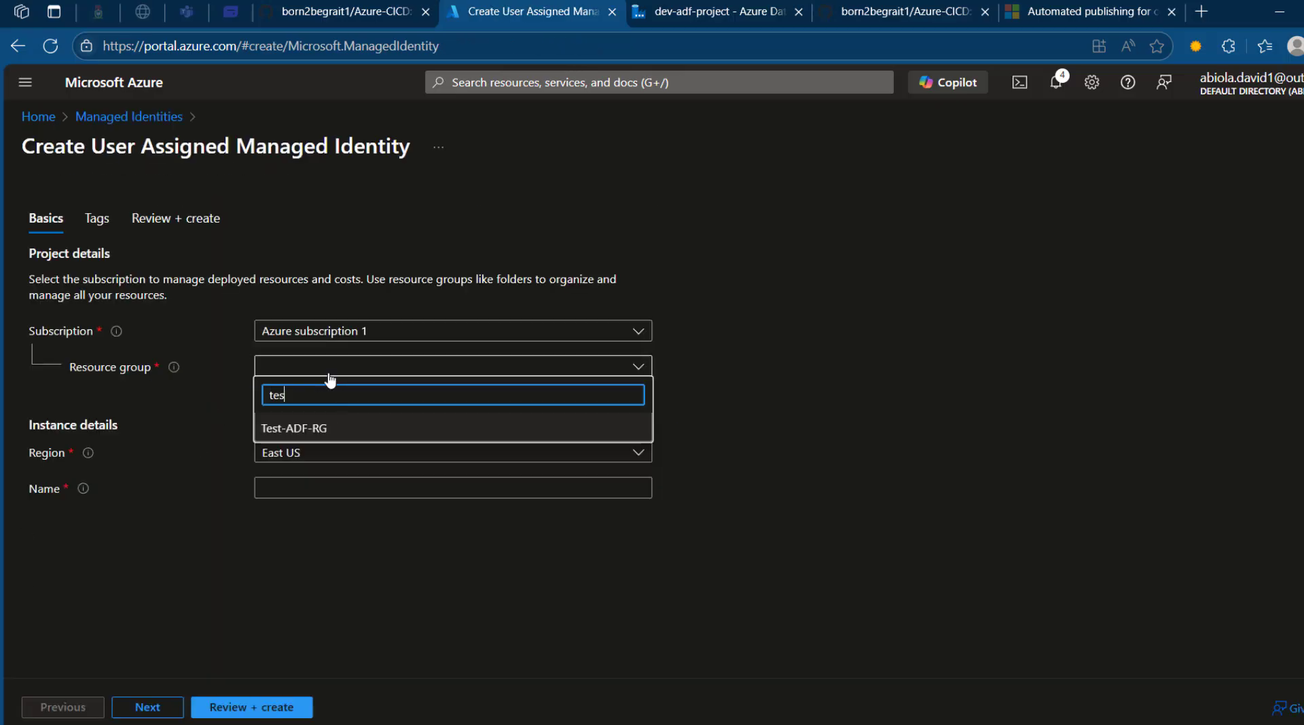
{"action": "left_click", "coordinate": [334, 429]}
{"action": "left_click", "coordinate": [528, 453]}
{"action": "type", "text": "uk"}
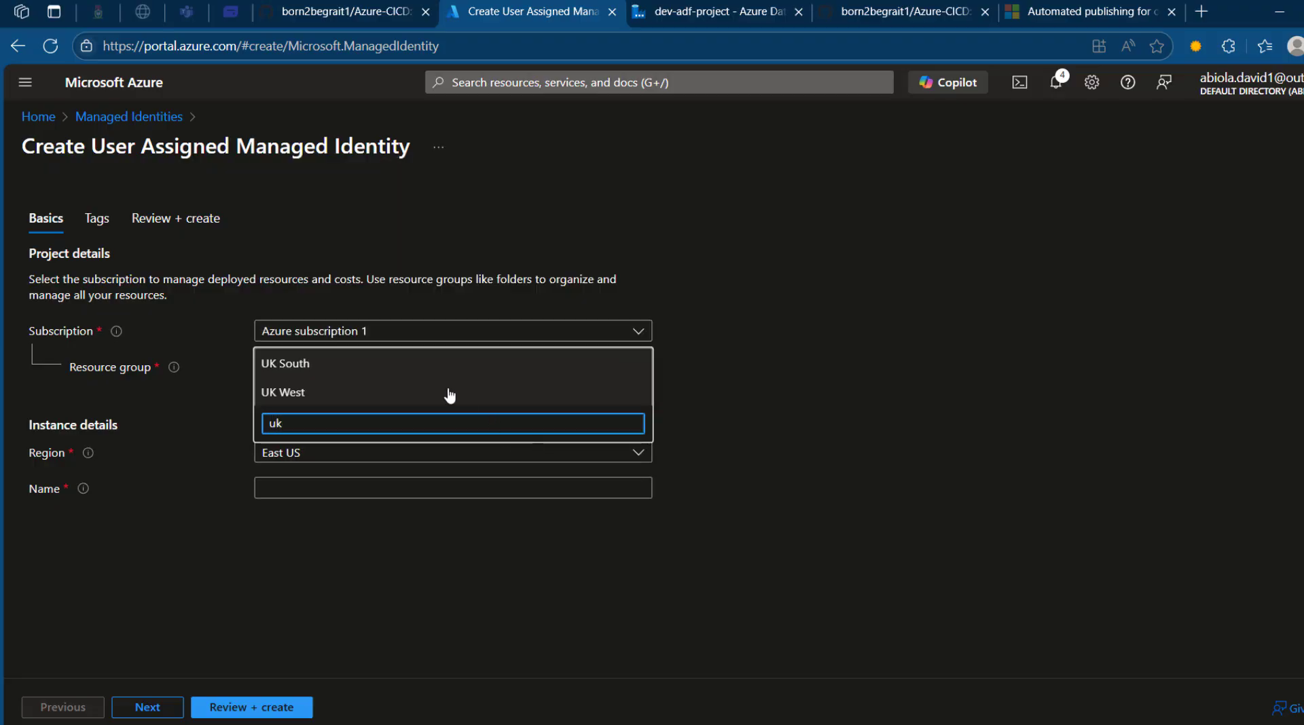
{"action": "left_click", "coordinate": [385, 363]}
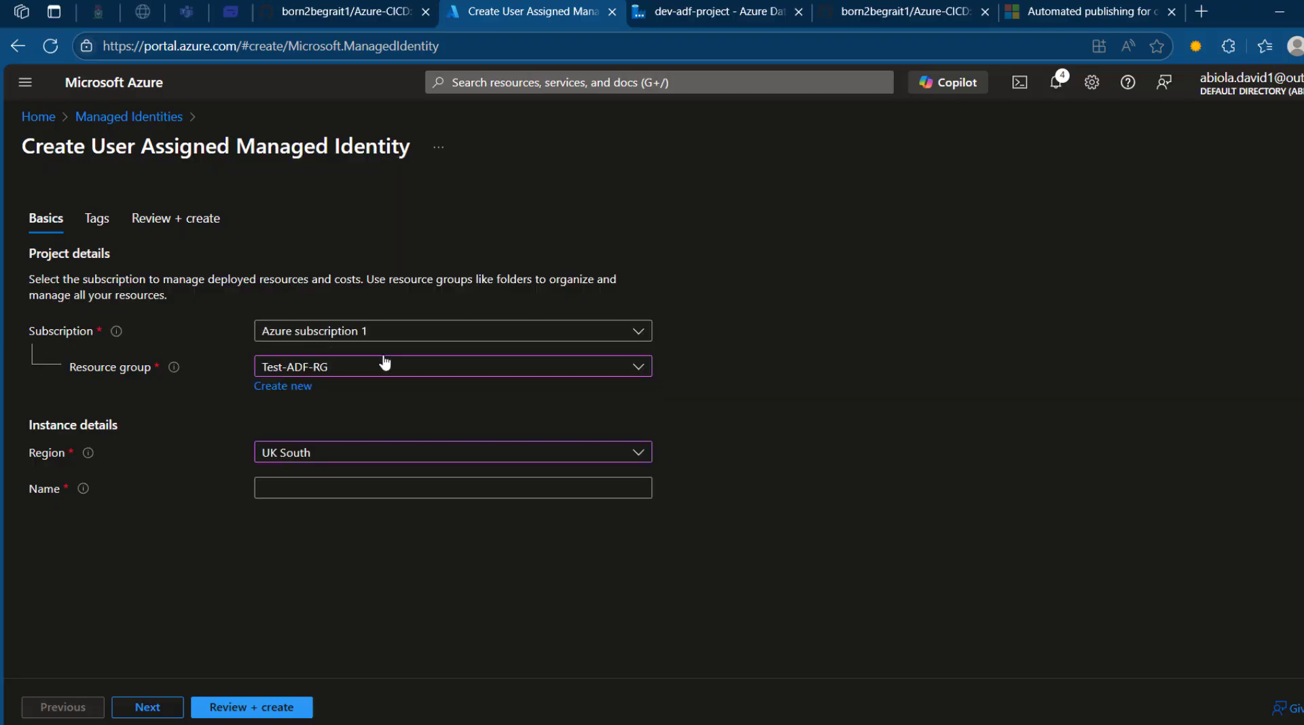
Name the managed identity GitHub-Managed-Identity, then review and create it.
{"action": "left_click", "coordinate": [470, 489]}
{"action": "type", "text": "Gi"}
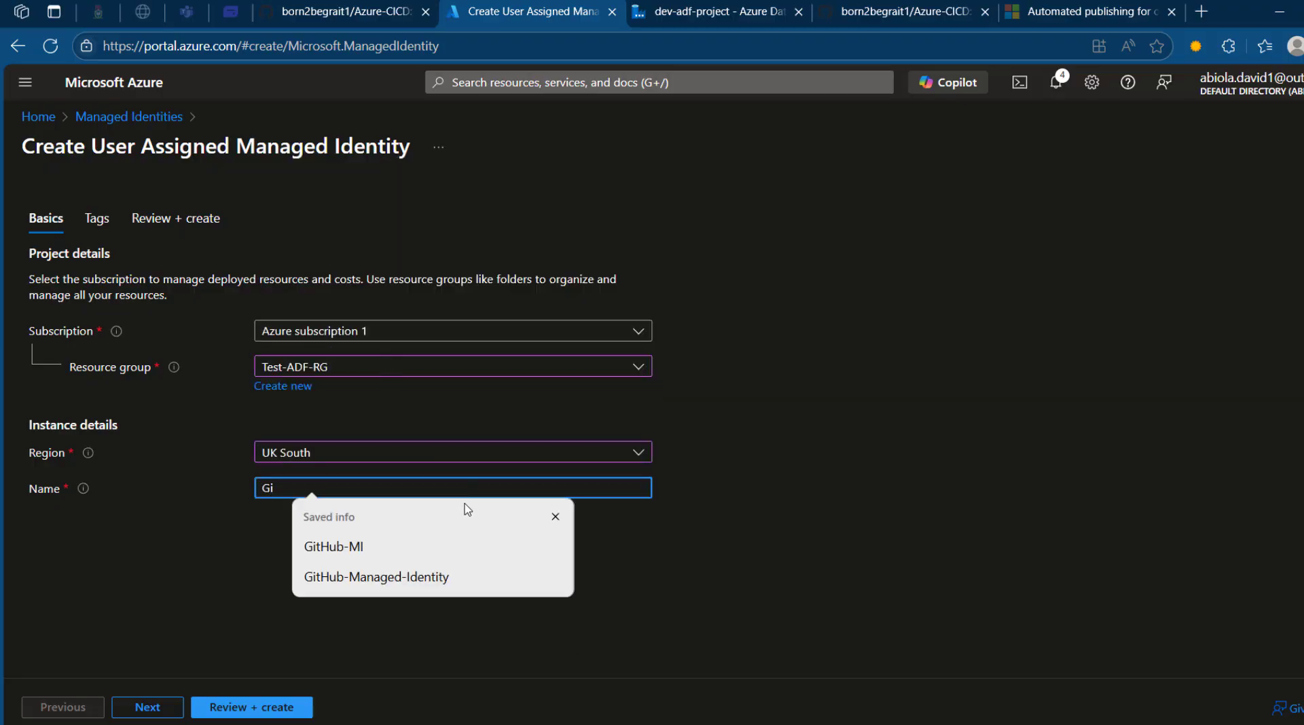
{"action": "left_click", "coordinate": [435, 576]}
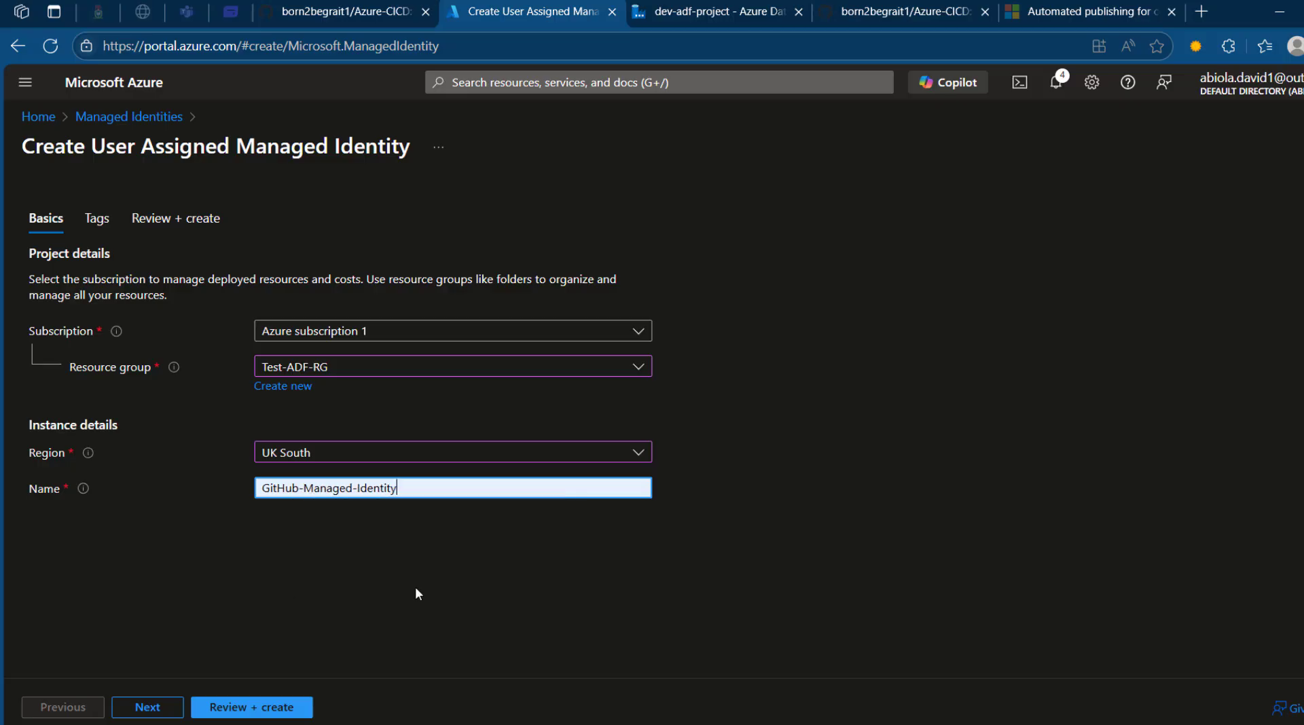
{"action": "left_click", "coordinate": [276, 707]}
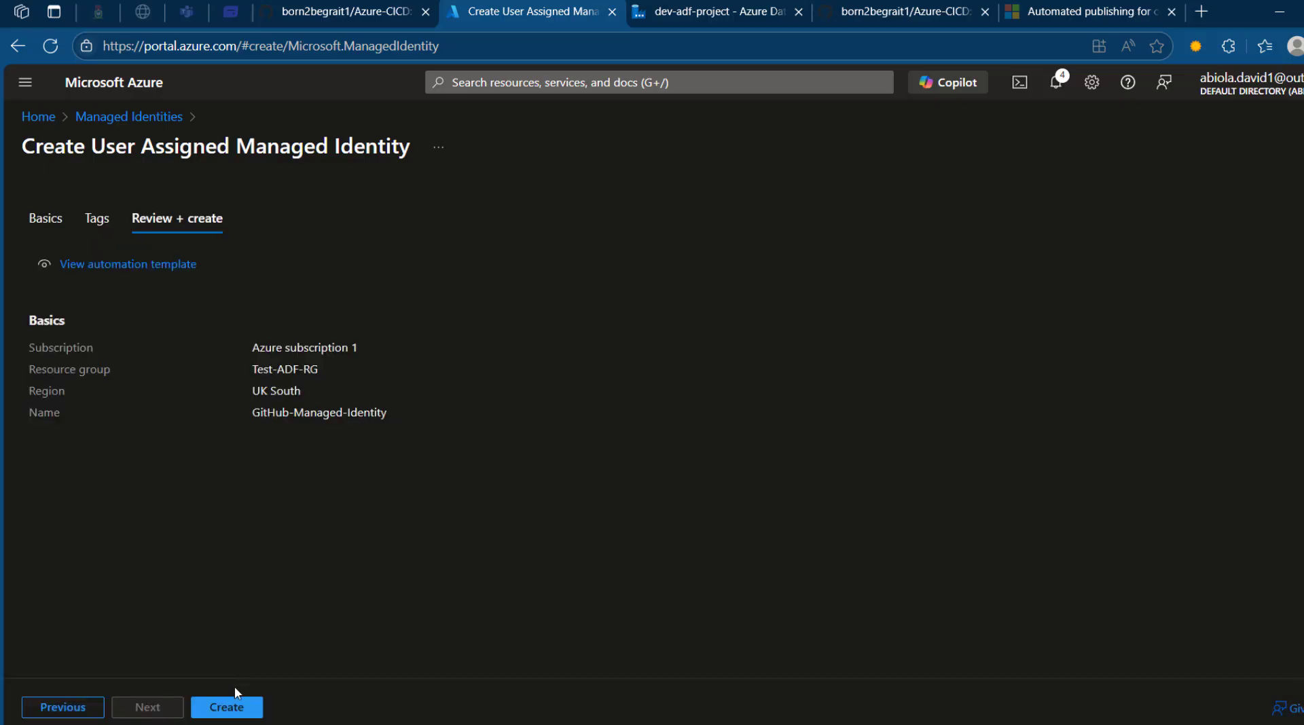
{"action": "left_click", "coordinate": [246, 710]}
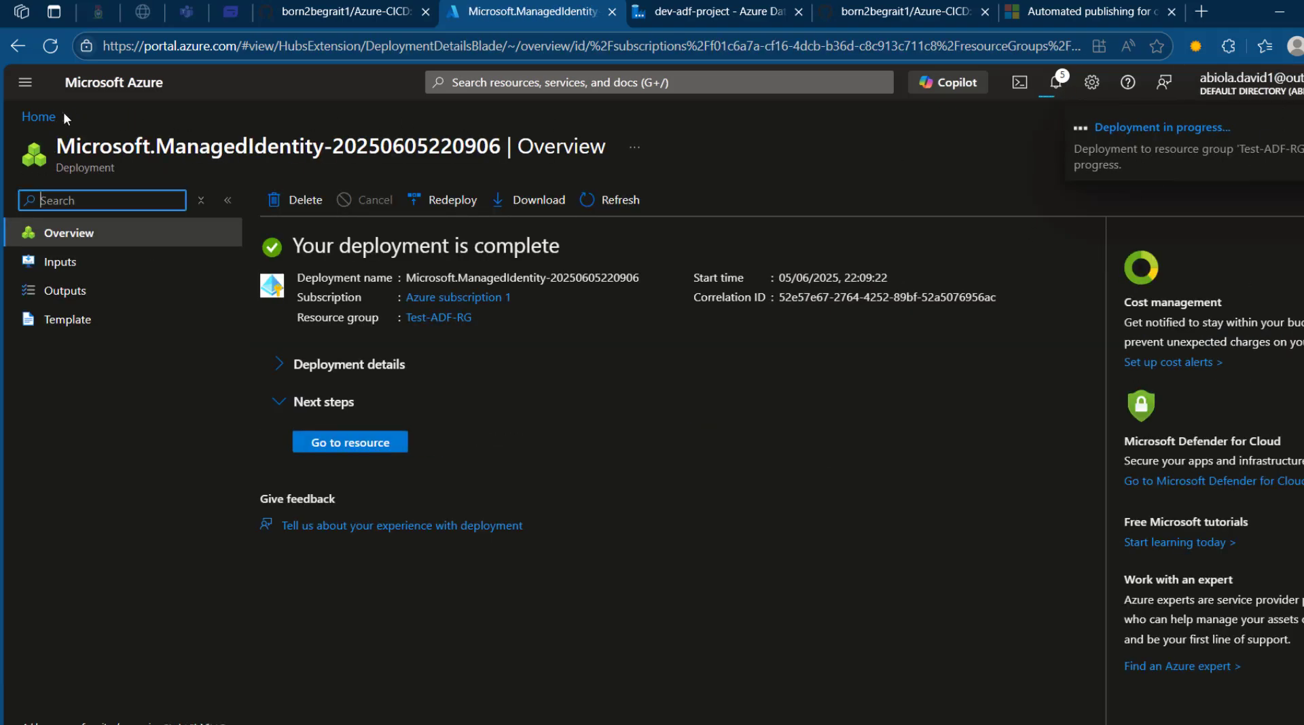
Open the access control (IAM) settings of the Test-ADF-RG resource group.
{"action": "left_click", "coordinate": [38, 117]}
{"action": "left_click", "coordinate": [447, 201]}
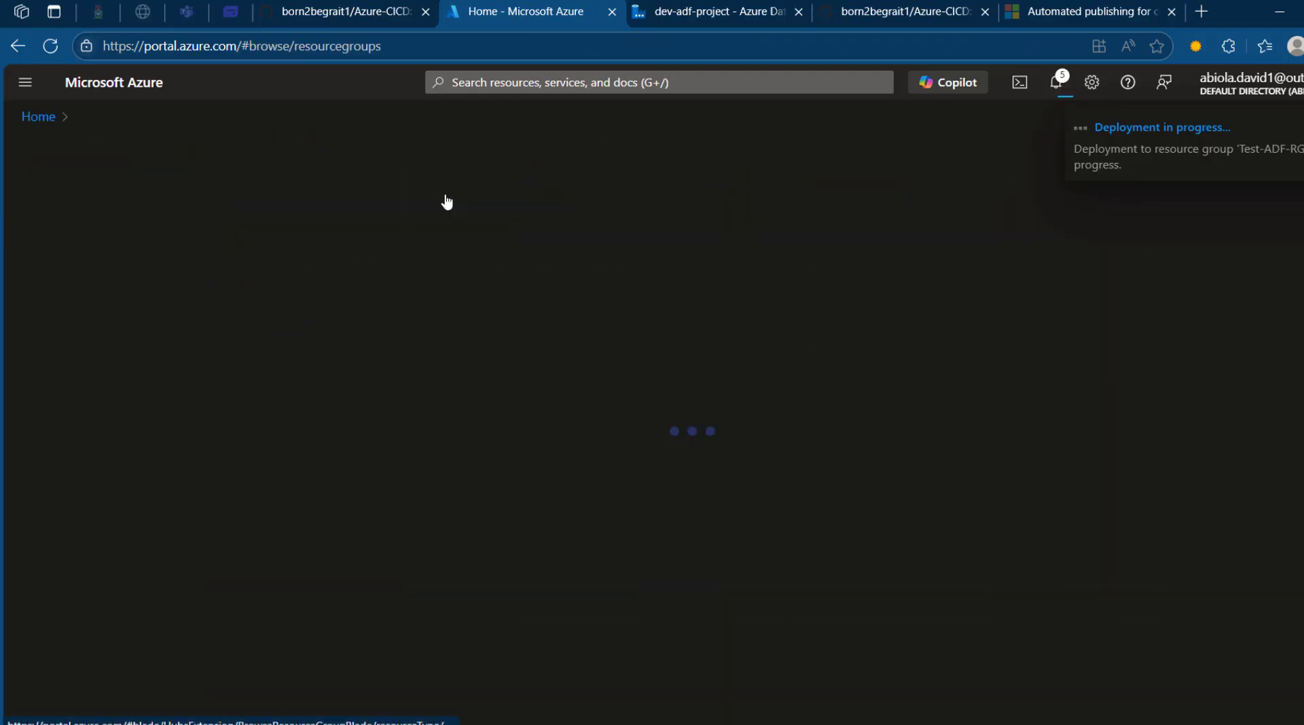
{"action": "left_click", "coordinate": [126, 593]}
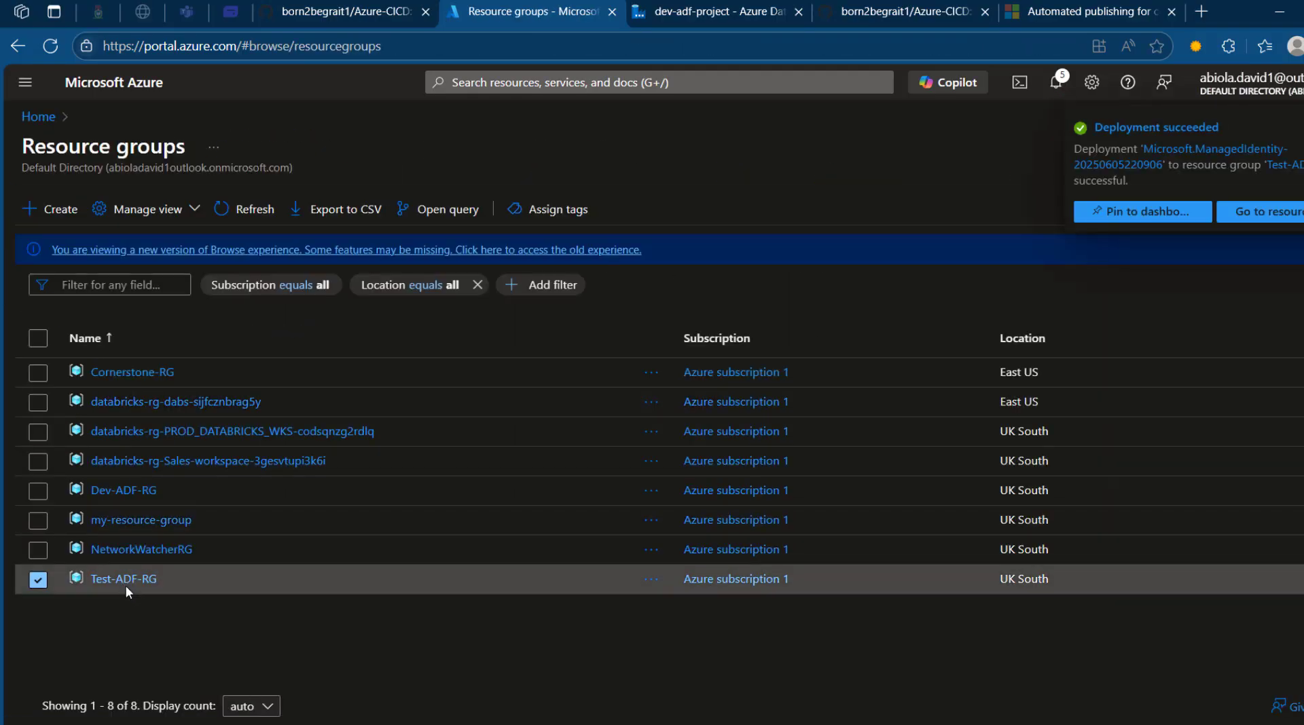
{"action": "left_click", "coordinate": [135, 584]}
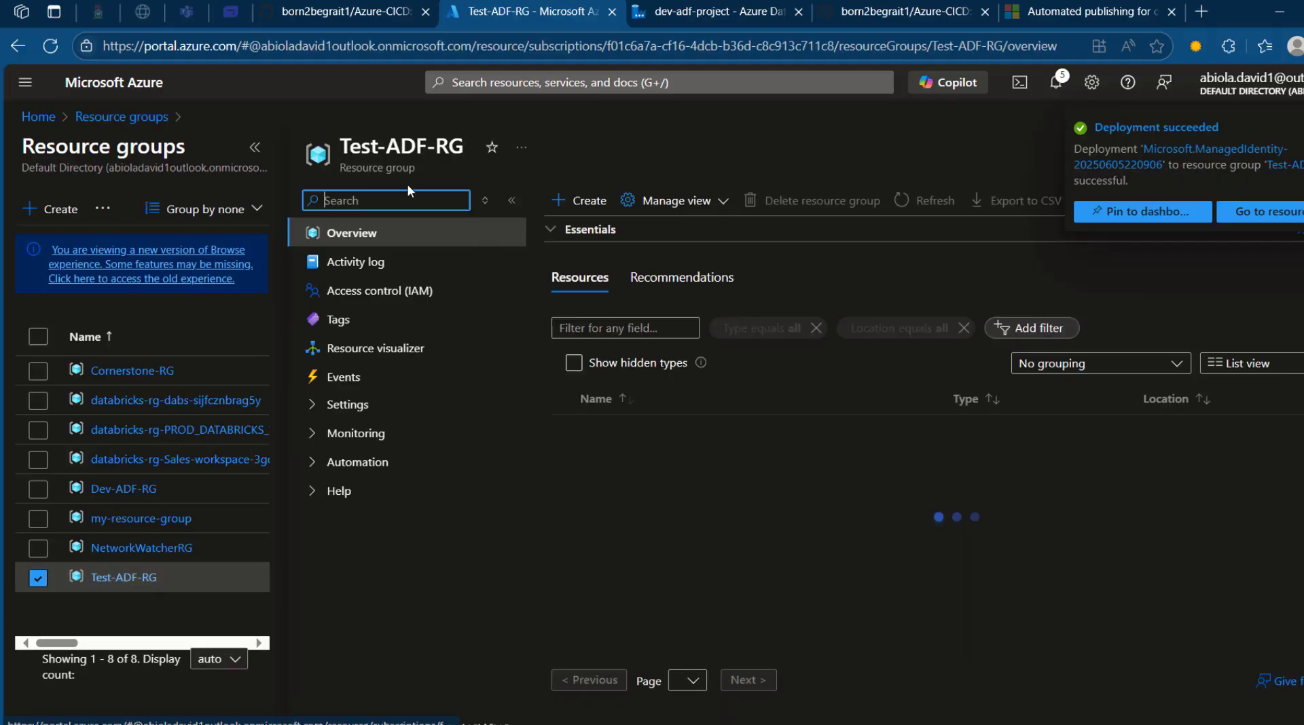
{"action": "left_click", "coordinate": [378, 296]}
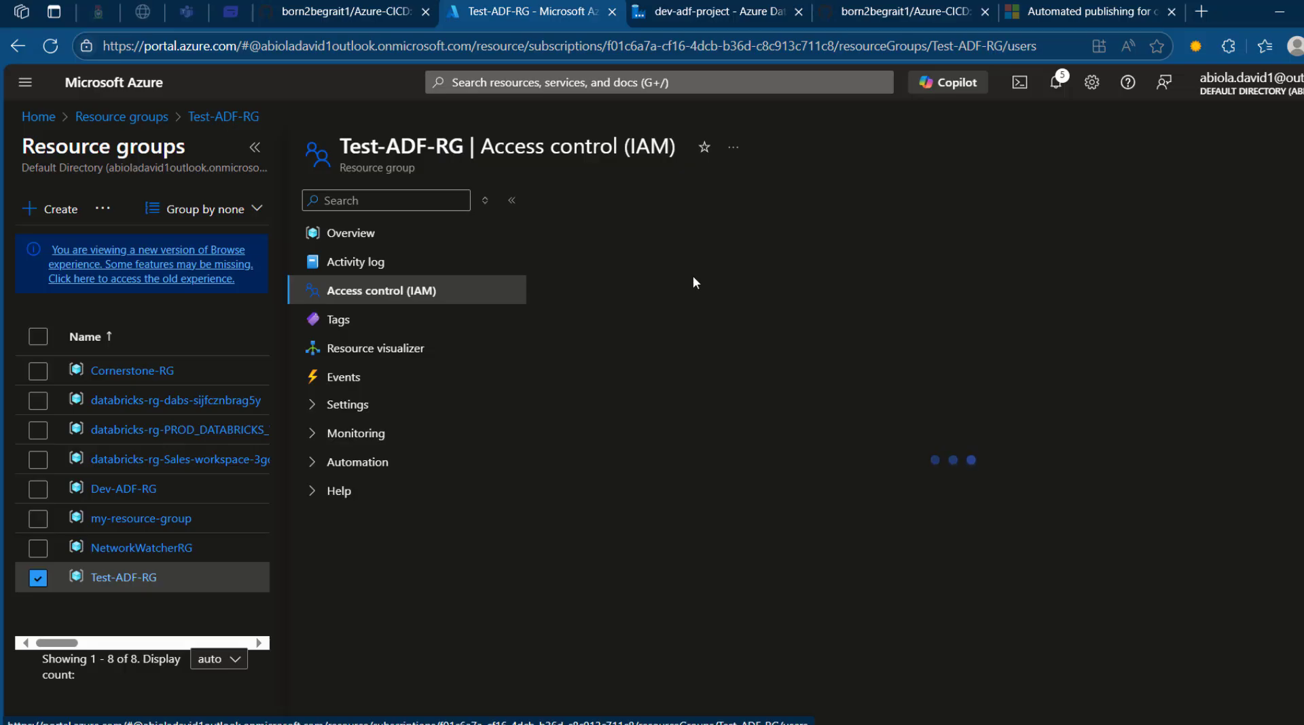
Start a new role assignment for Test-ADF-RG using the Data Factory Contributor role and continue to its members.
{"action": "left_click", "coordinate": [583, 198]}
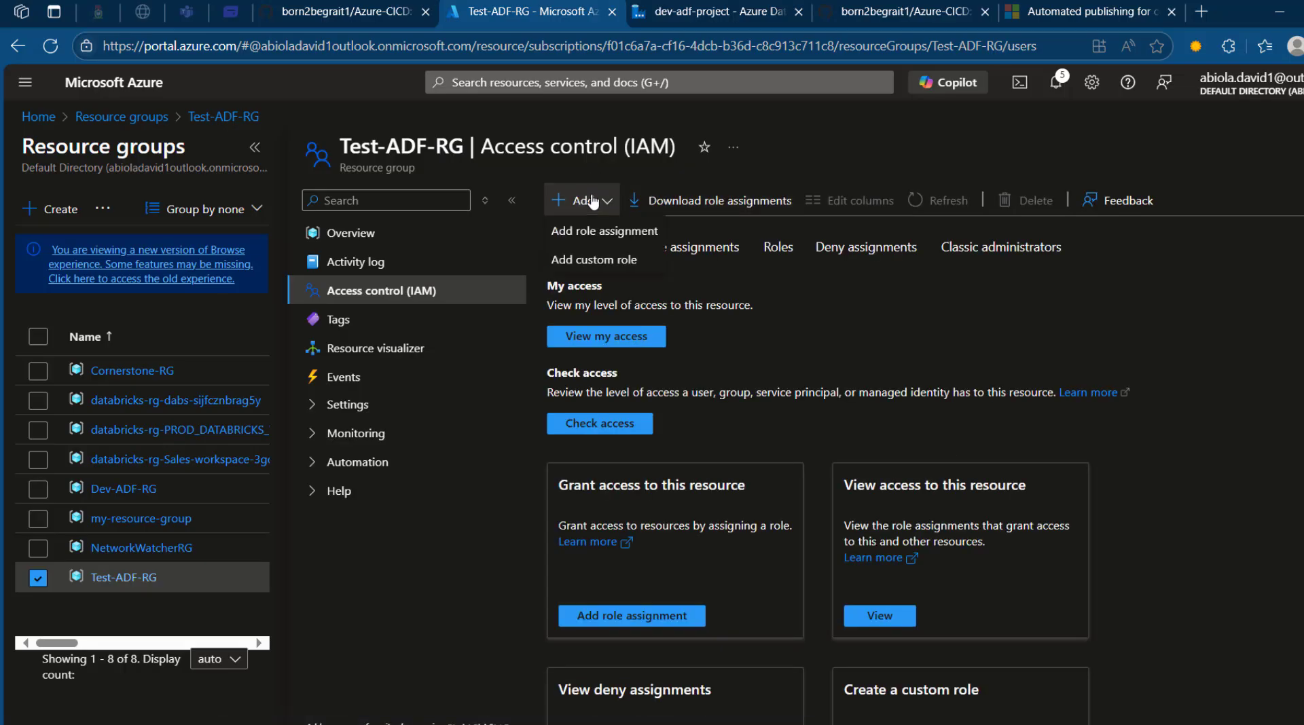
{"action": "left_click", "coordinate": [605, 232]}
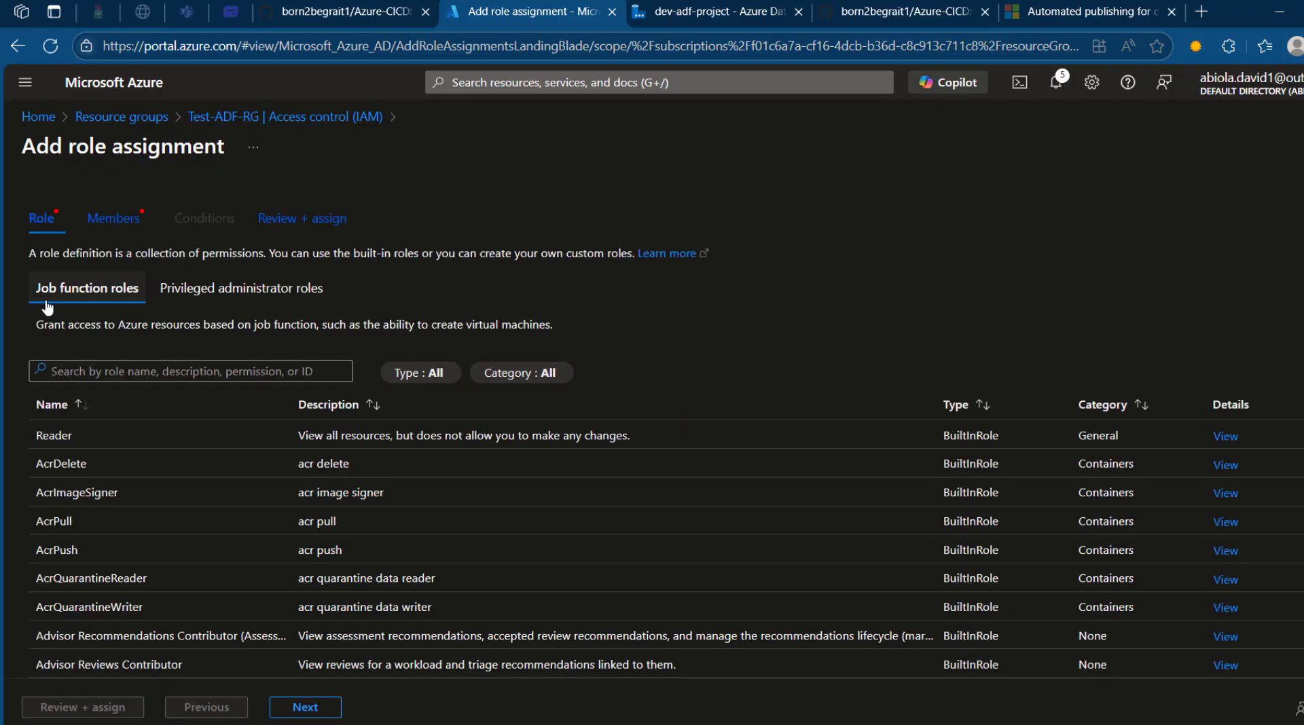
{"action": "left_click", "coordinate": [125, 371]}
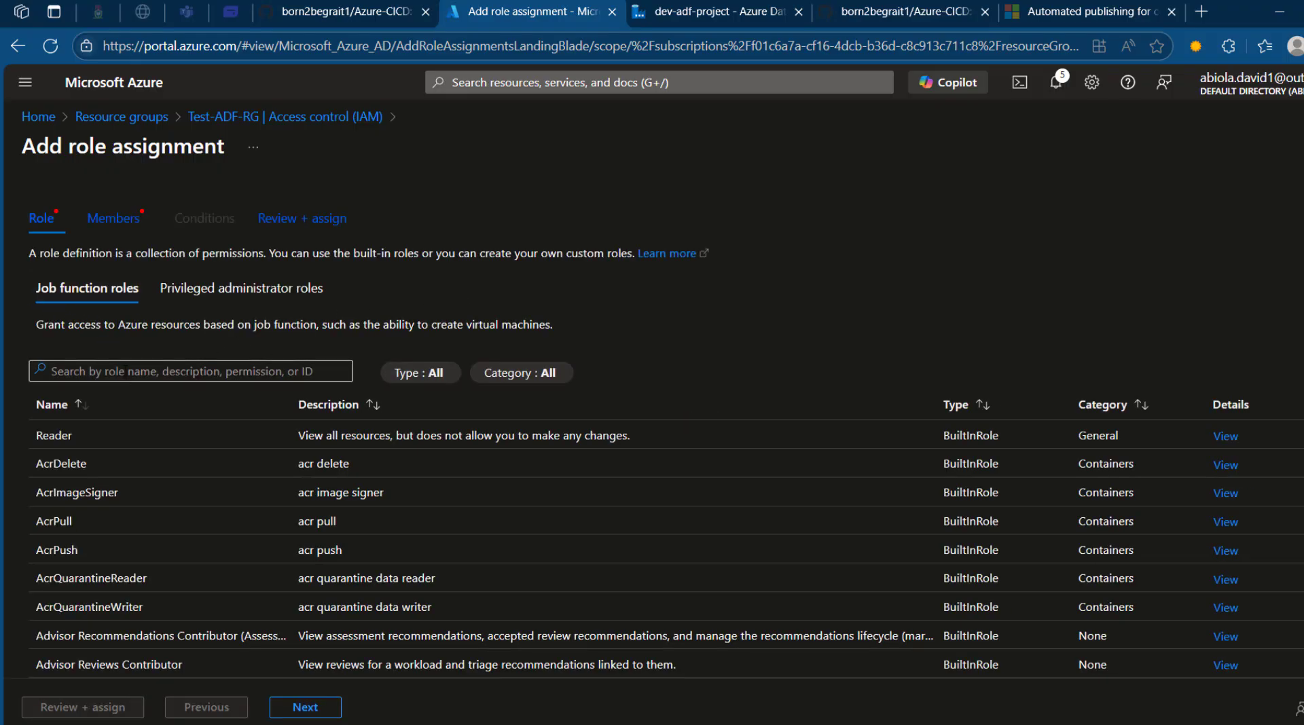
{"action": "type", "text": "data fact"}
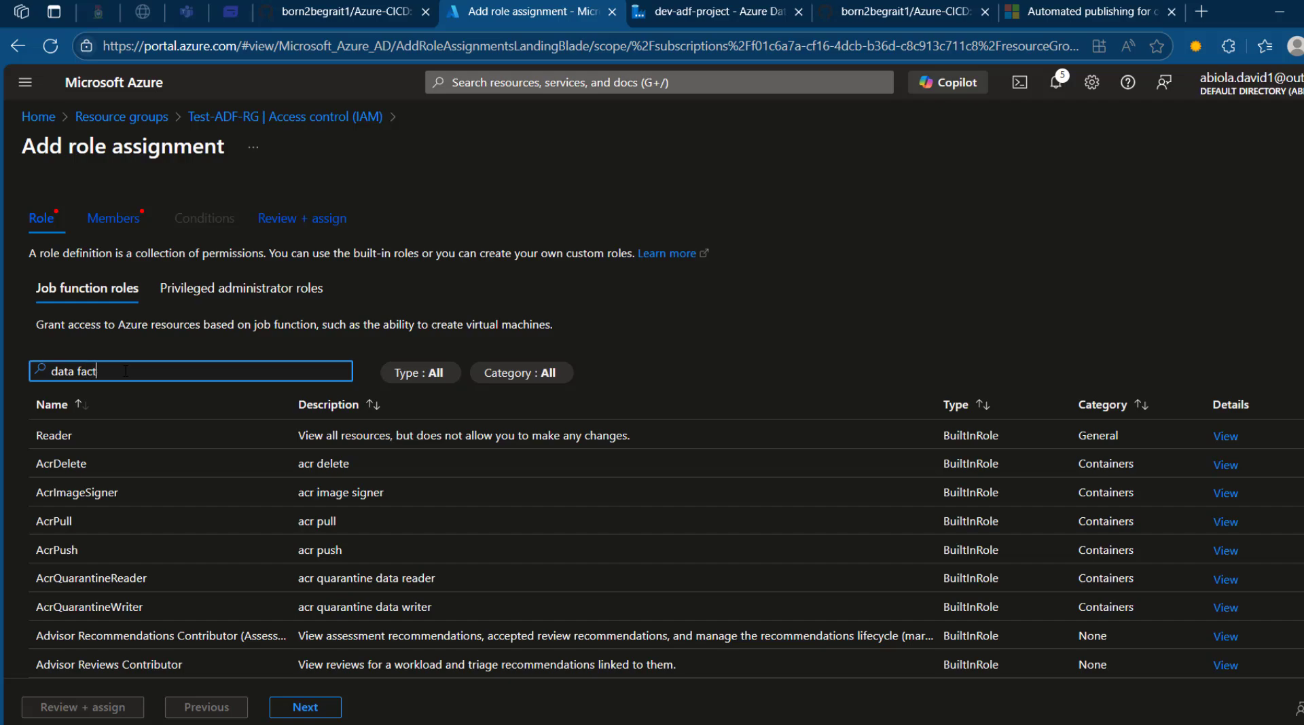
{"action": "type", "text": "ory con"}
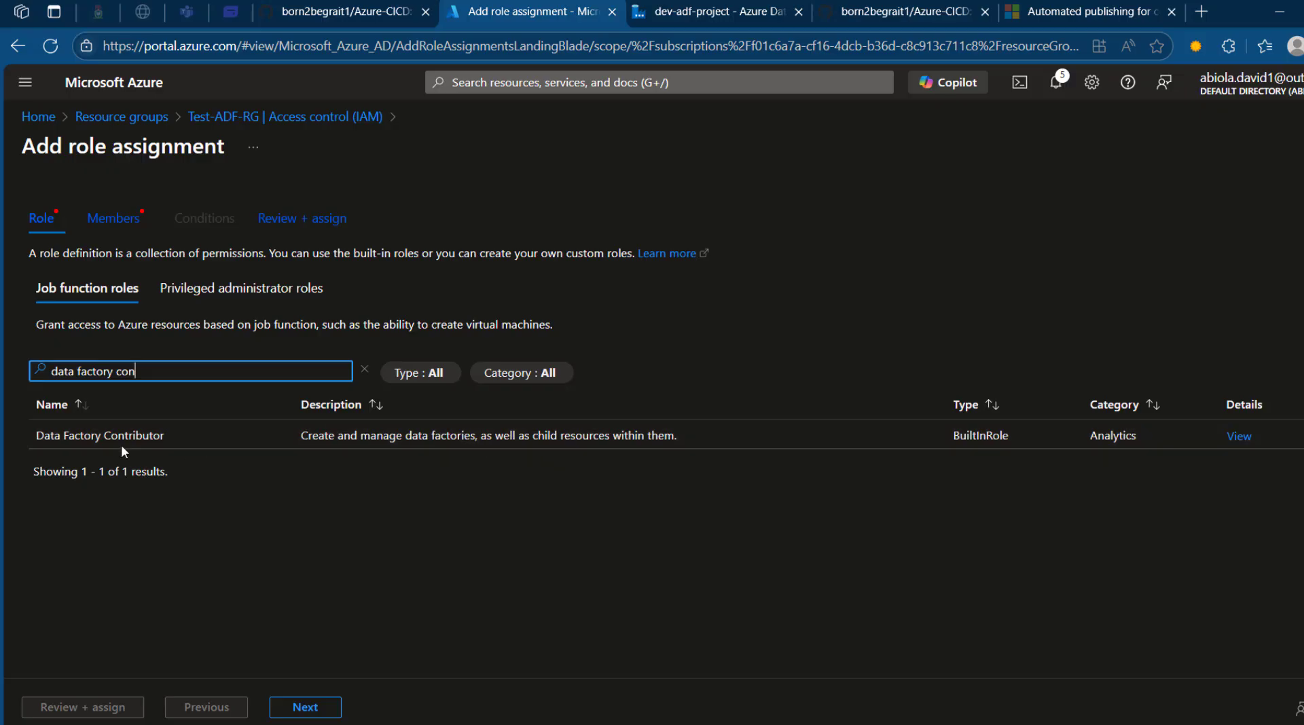
{"action": "left_click", "coordinate": [503, 446]}
{"action": "left_click", "coordinate": [305, 707]}
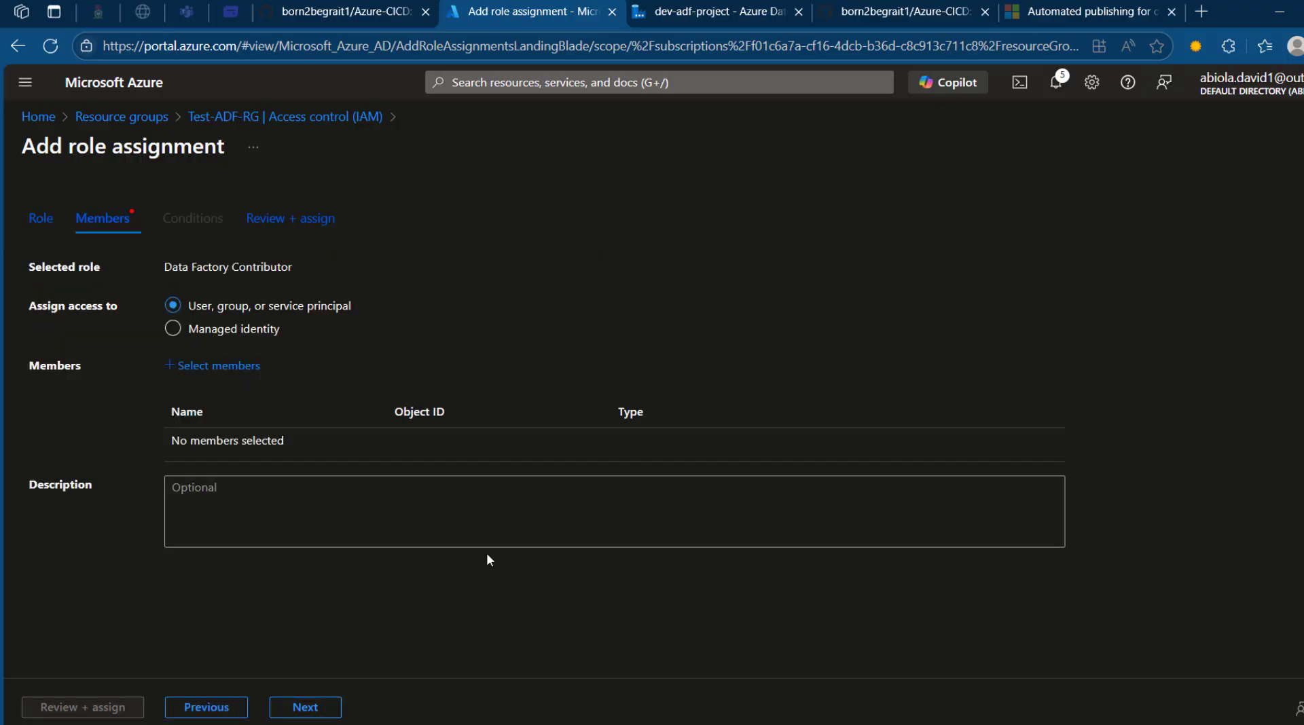
Assign access to a managed identity and select the user-assigned GitHub-Managed-Identity as the member.
{"action": "left_click", "coordinate": [202, 336]}
{"action": "left_click", "coordinate": [218, 365]}
{"action": "left_click", "coordinate": [1063, 301]}
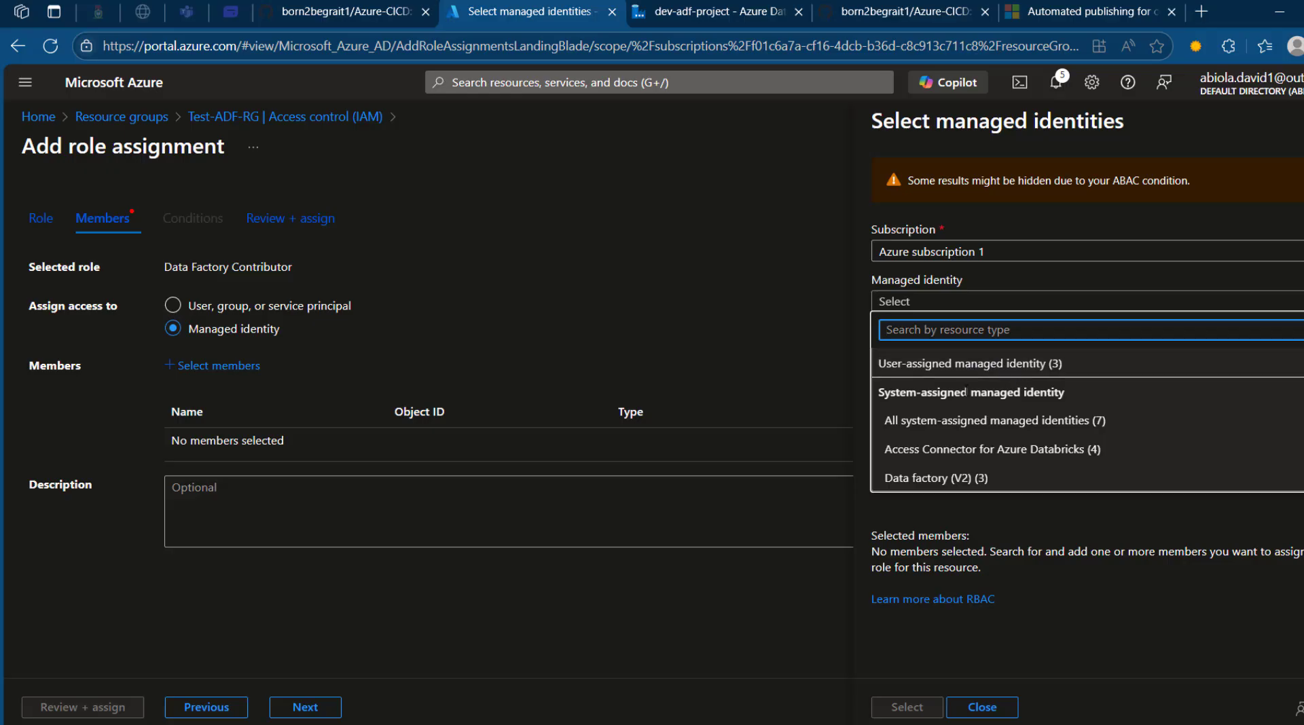
{"action": "left_click", "coordinate": [939, 363]}
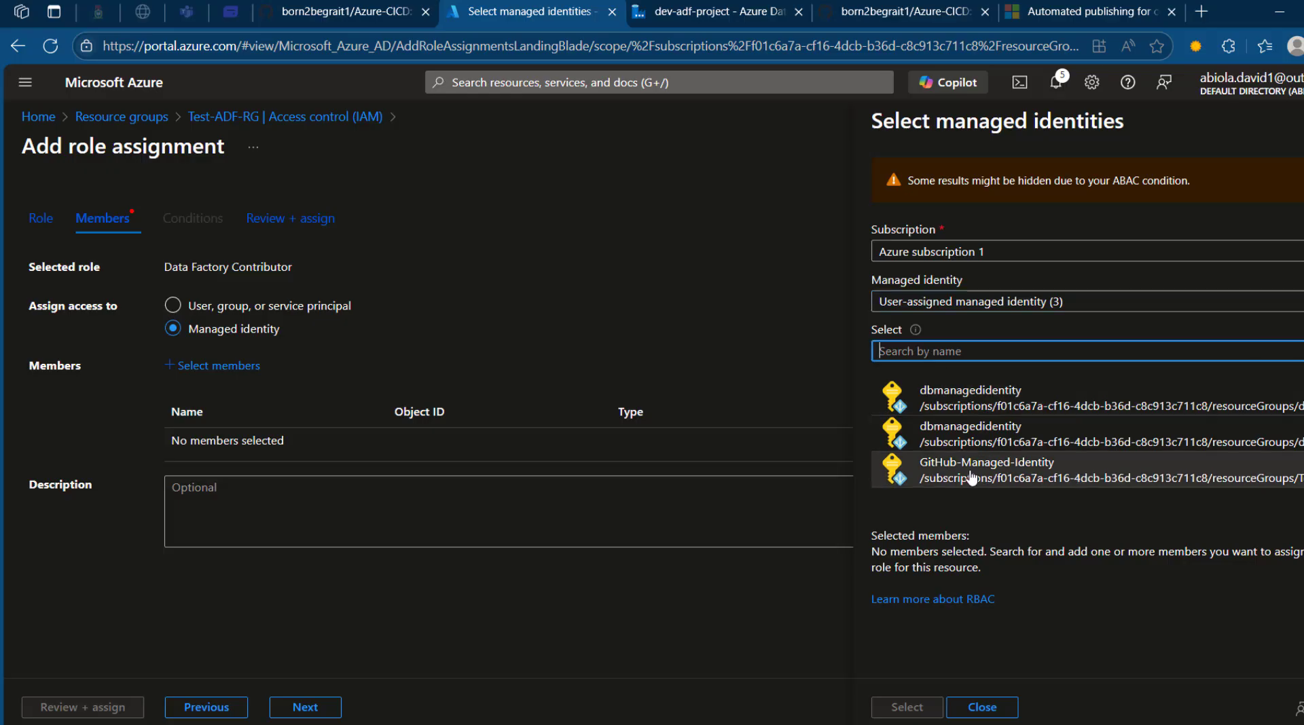
{"action": "left_click", "coordinate": [980, 477]}
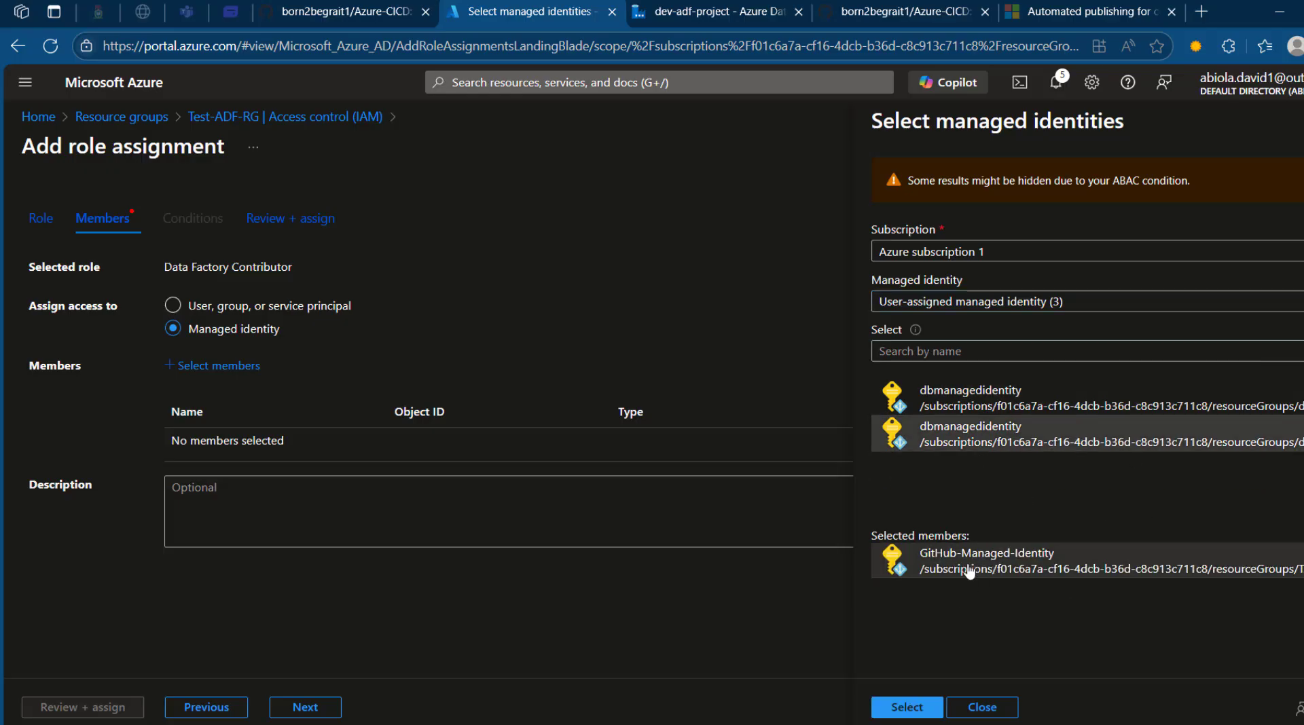
{"action": "left_click", "coordinate": [910, 706]}
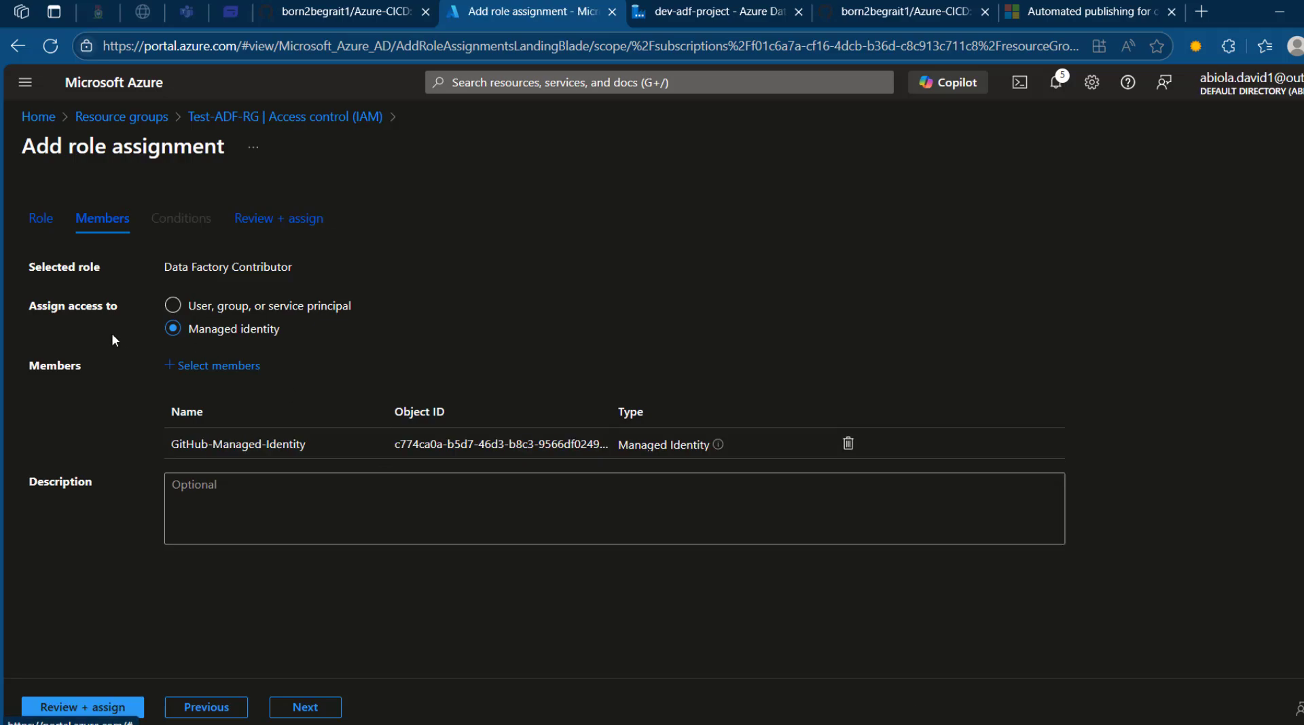
Review and submit the role assignment, and view the list of role assignments on Test-ADF-RG.
{"action": "left_click_drag", "start_coordinate": [118, 435], "coordinate": [790, 419]}
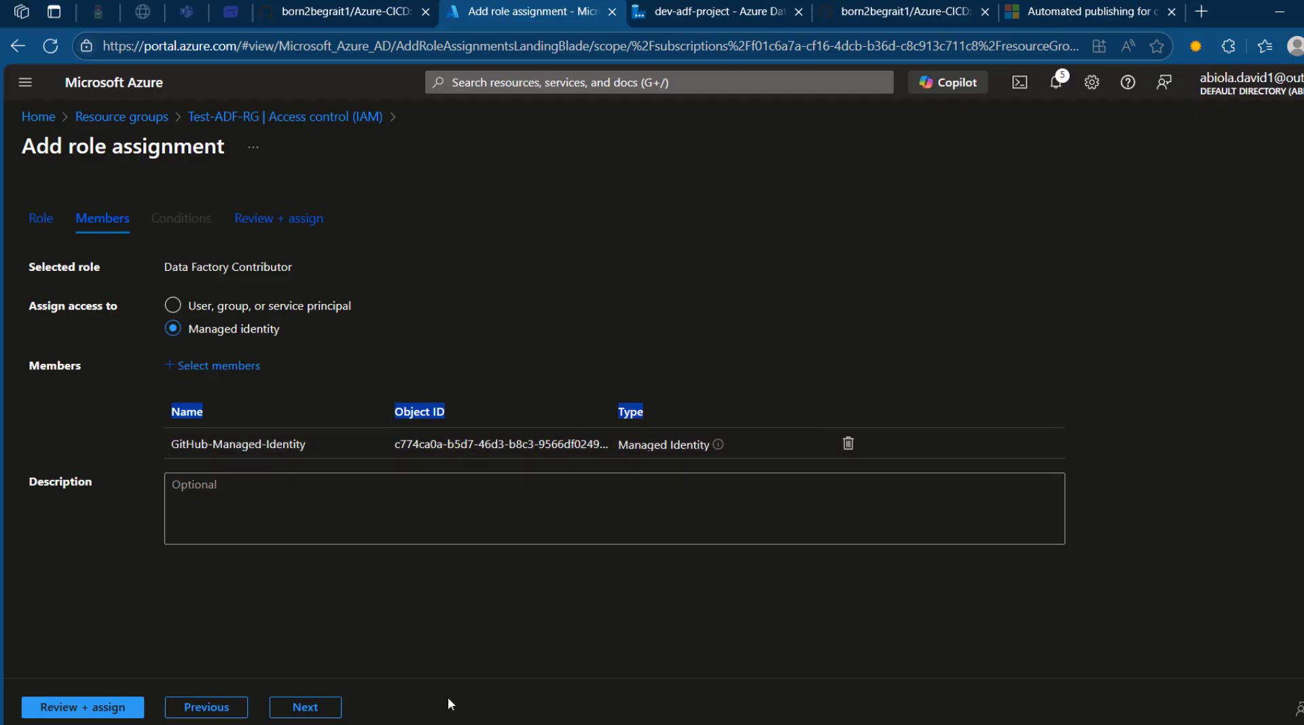
{"action": "left_click", "coordinate": [79, 708]}
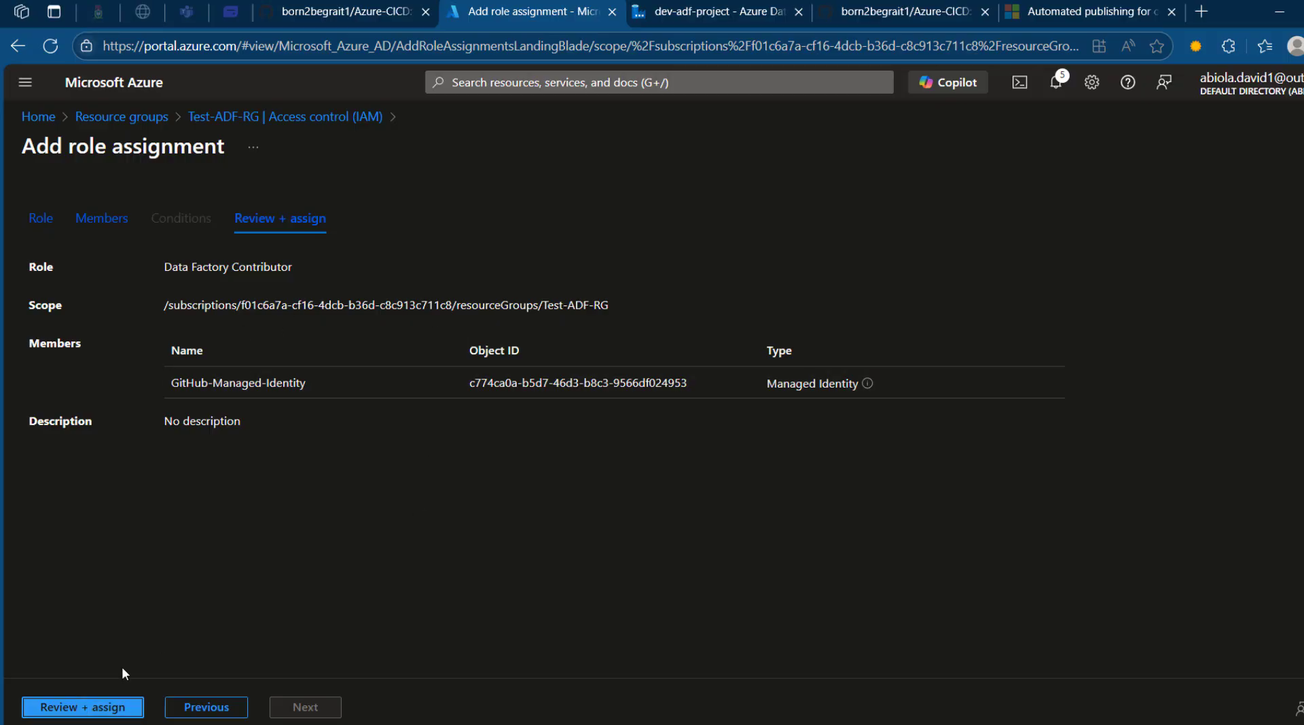
{"action": "left_click", "coordinate": [84, 708]}
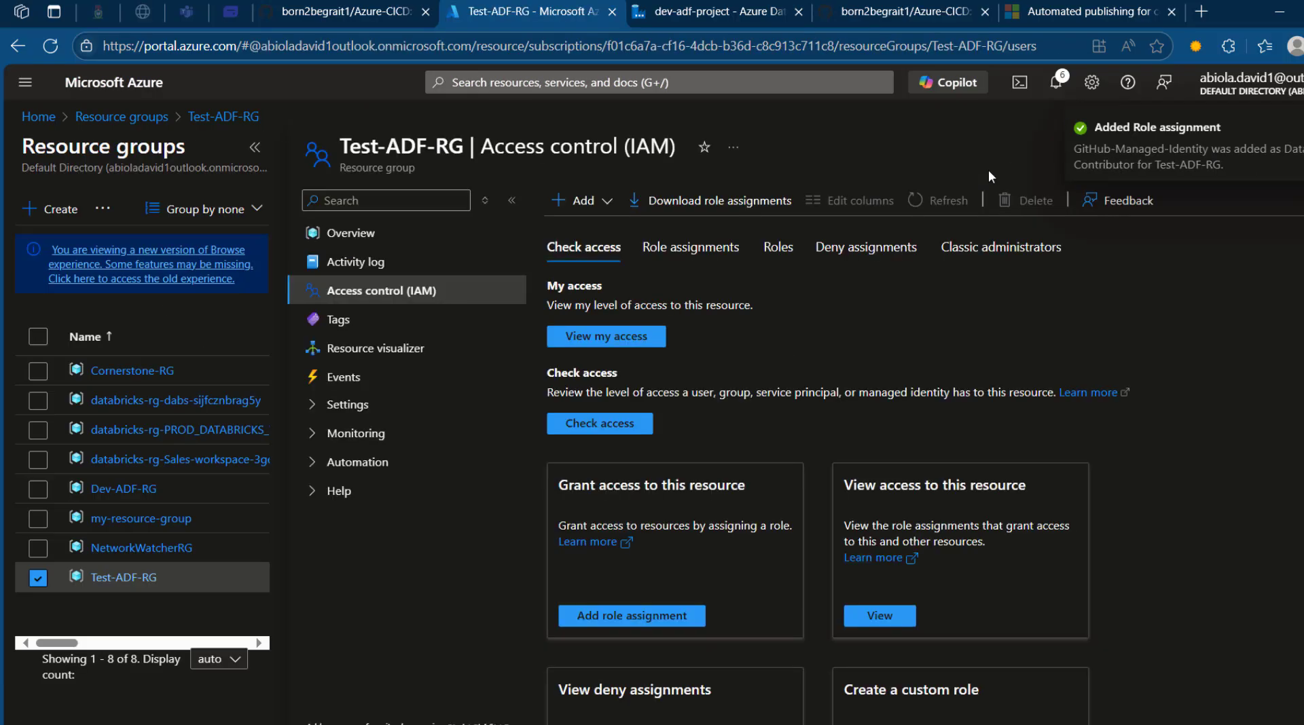
{"action": "left_click", "coordinate": [677, 258]}
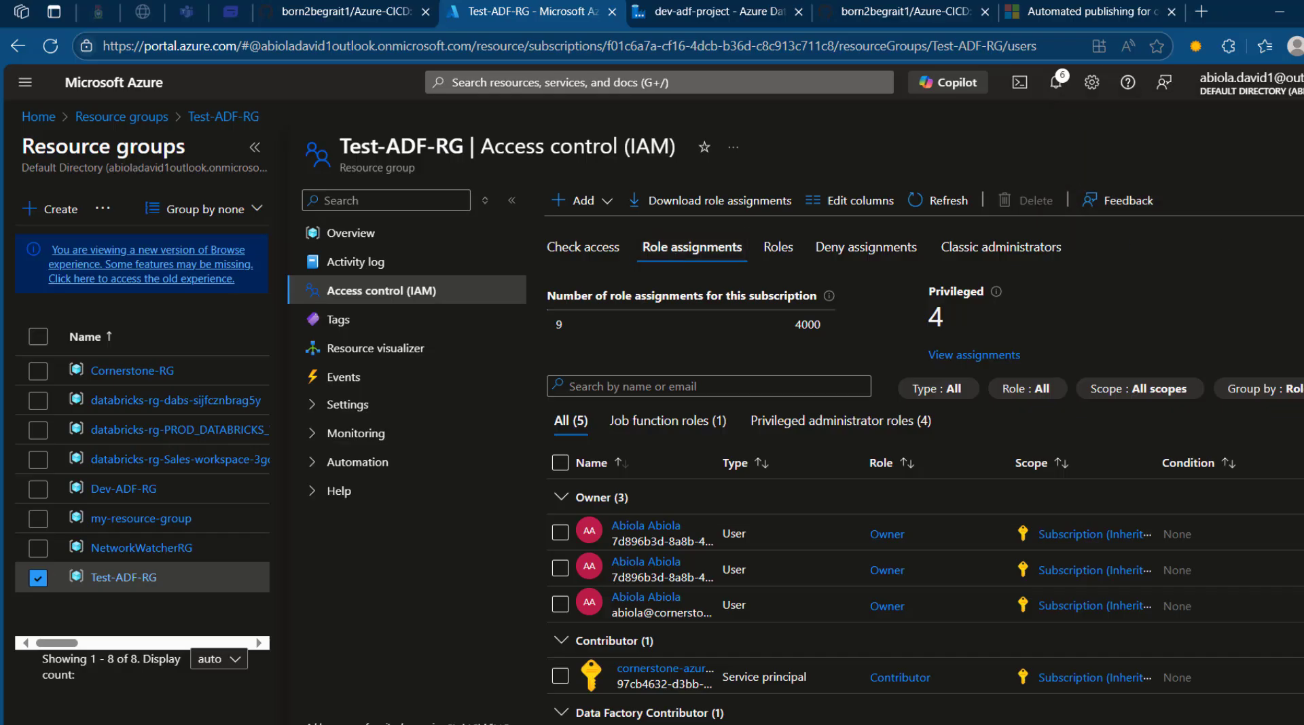
{"action": "scroll", "coordinate": [747, 577], "scroll_direction": "down", "scroll_amount": 2}
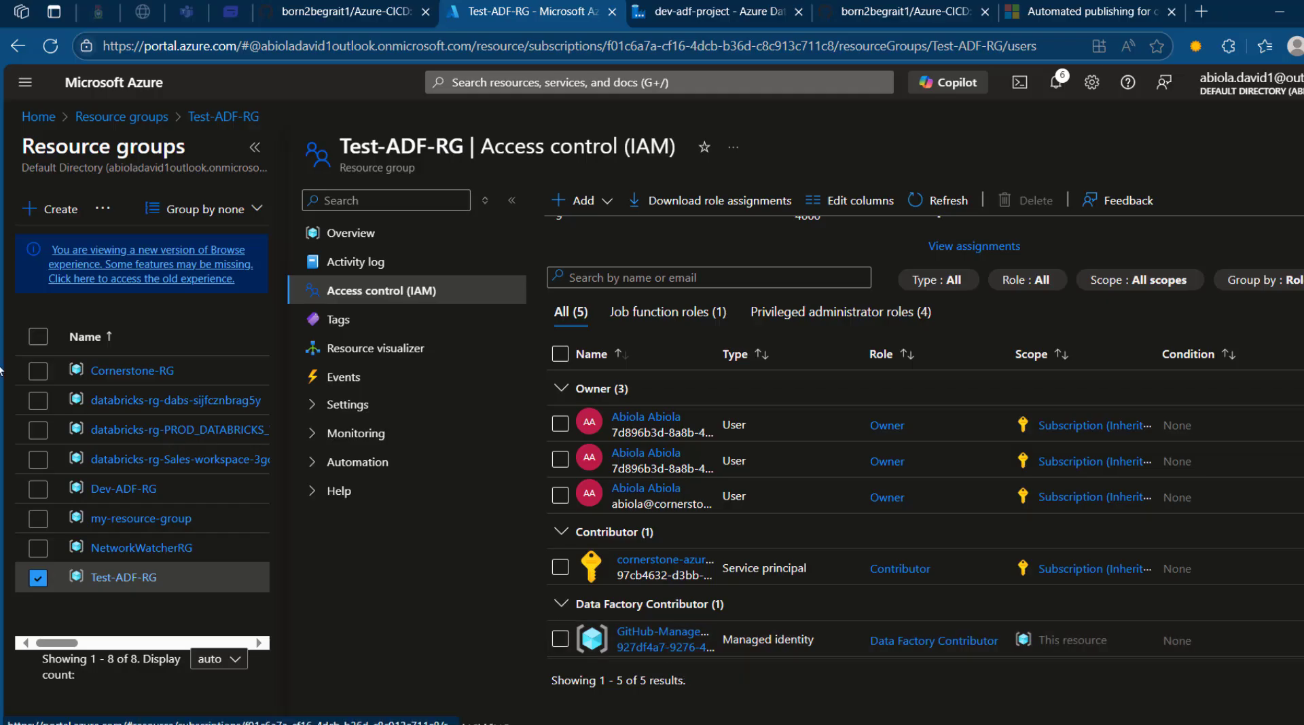
Open the federated credentials of GitHub-Managed-Identity in the Test-ADF-RG resource group.
{"action": "left_click", "coordinate": [38, 117]}
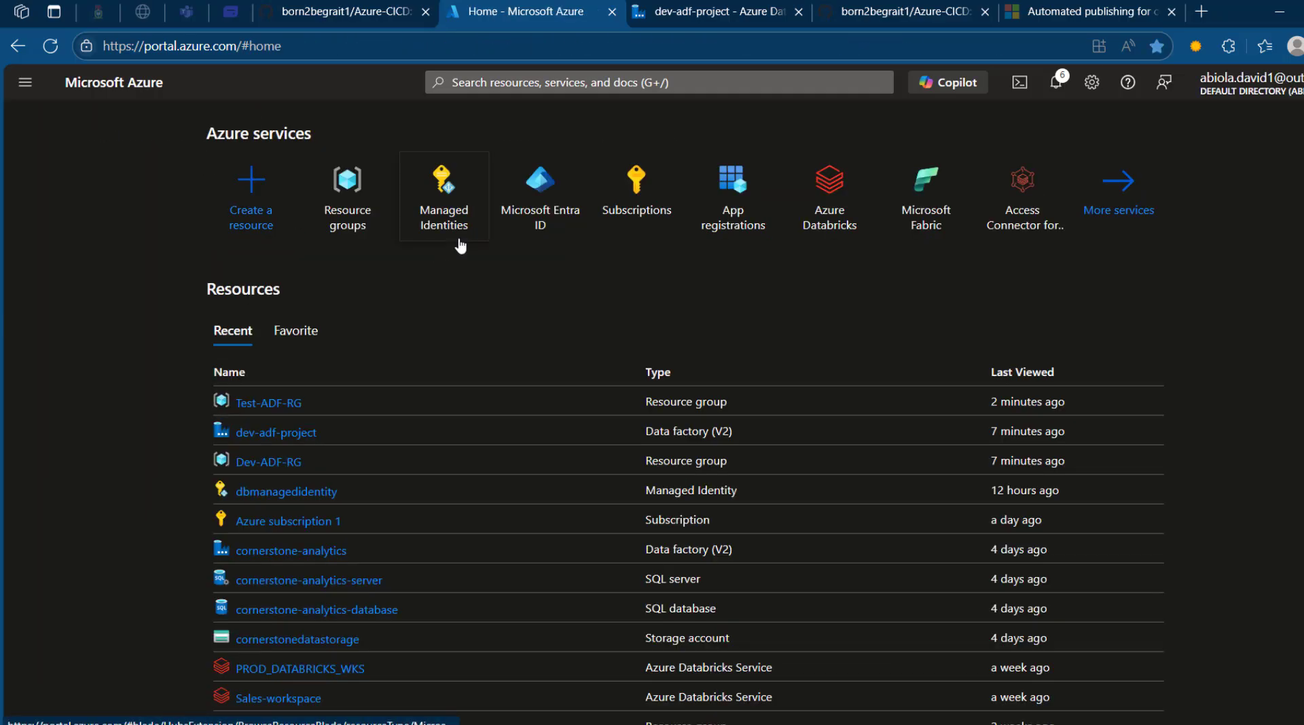
{"action": "left_click", "coordinate": [323, 197]}
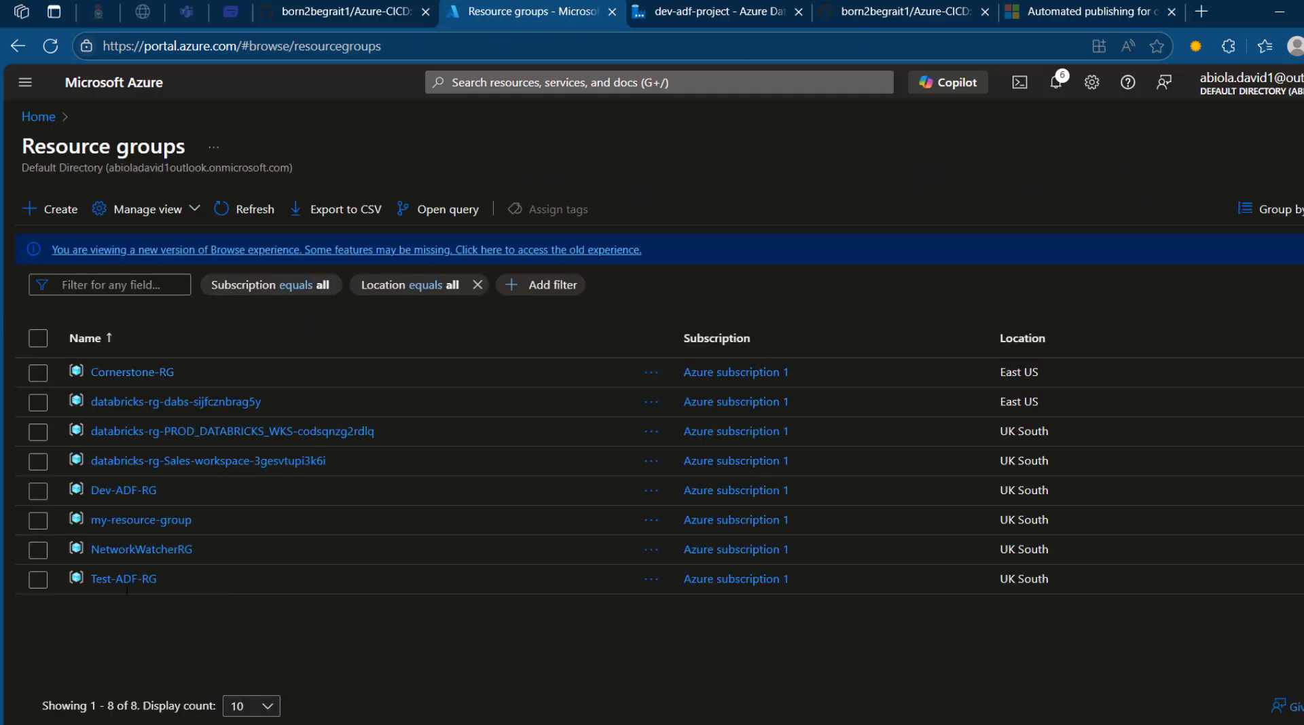
{"action": "left_click", "coordinate": [115, 579]}
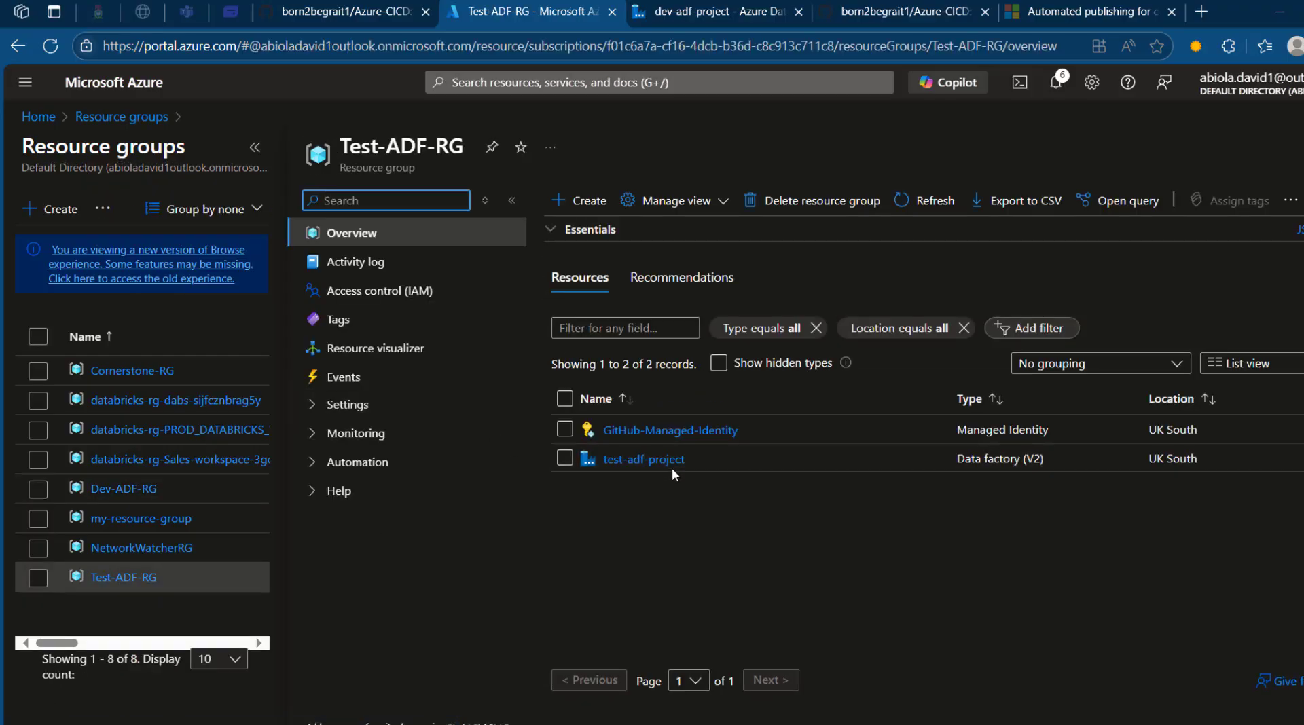
{"action": "left_click", "coordinate": [665, 428]}
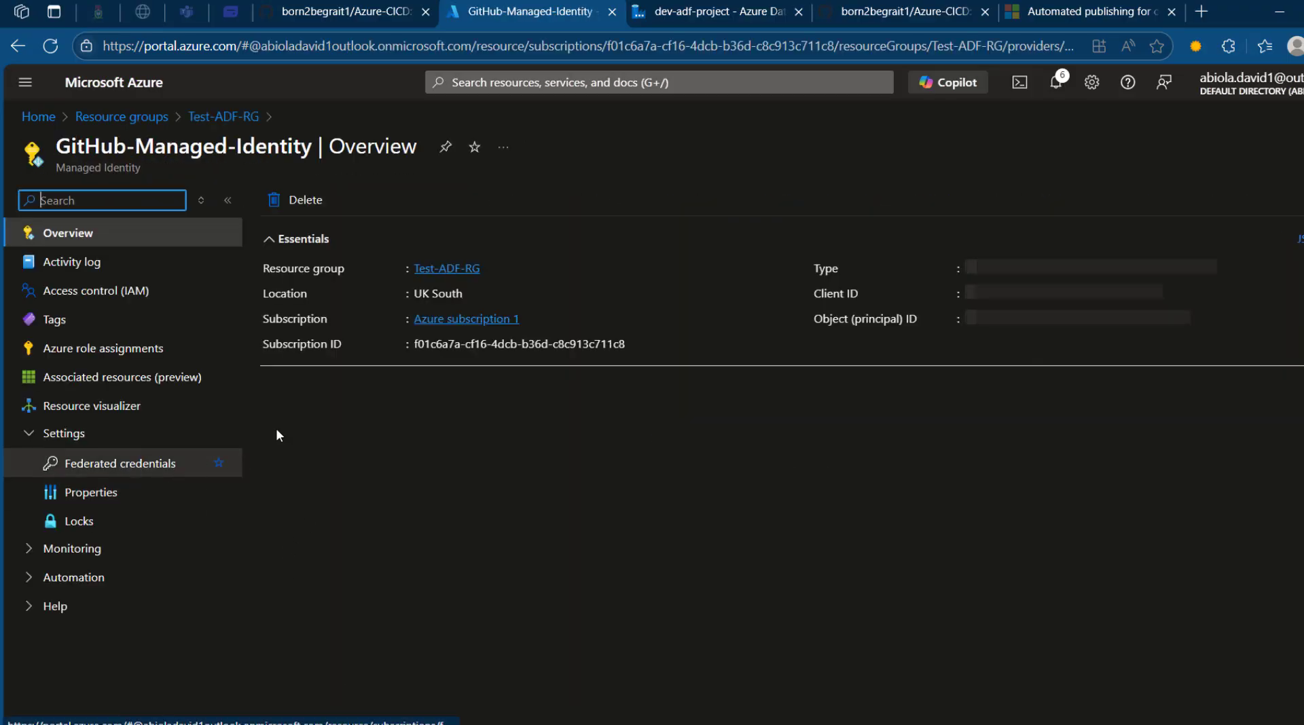
{"action": "left_click", "coordinate": [131, 469]}
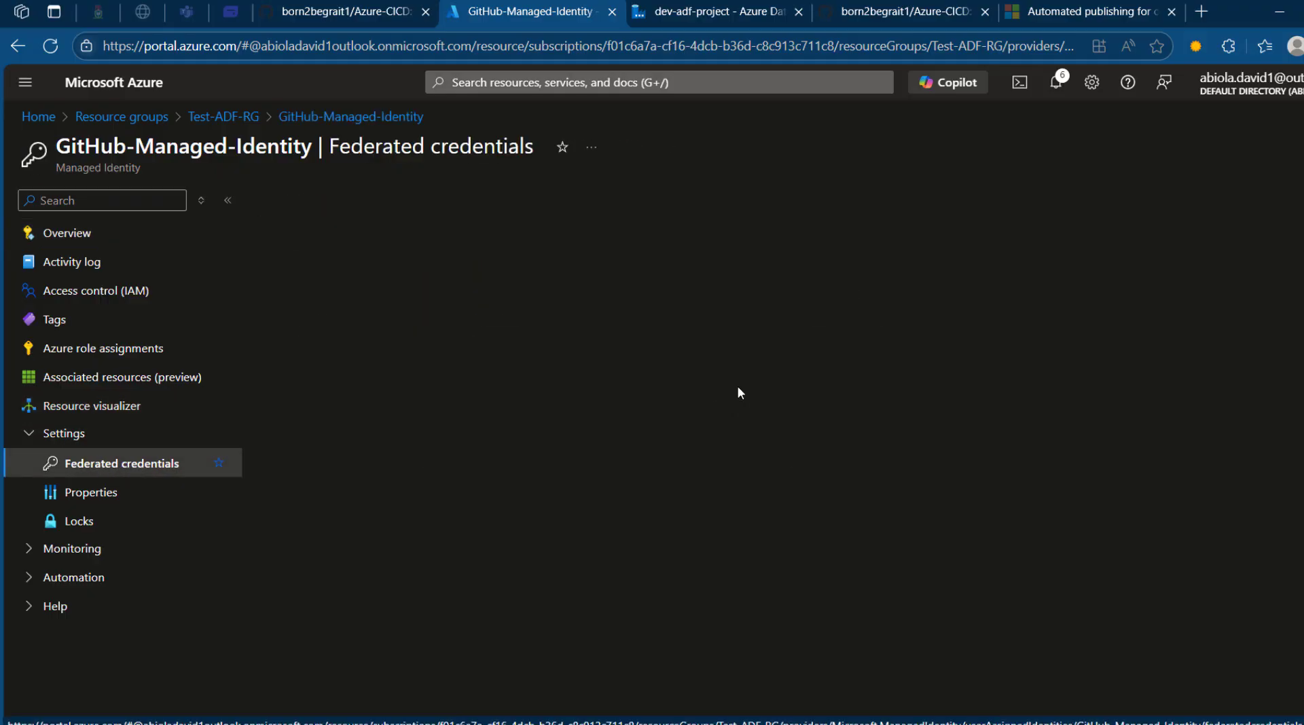
Start adding a federated credential to GitHub-Managed-Identity using the scenario Github Actions deploying Azure resources.
{"action": "left_click", "coordinate": [382, 295]}
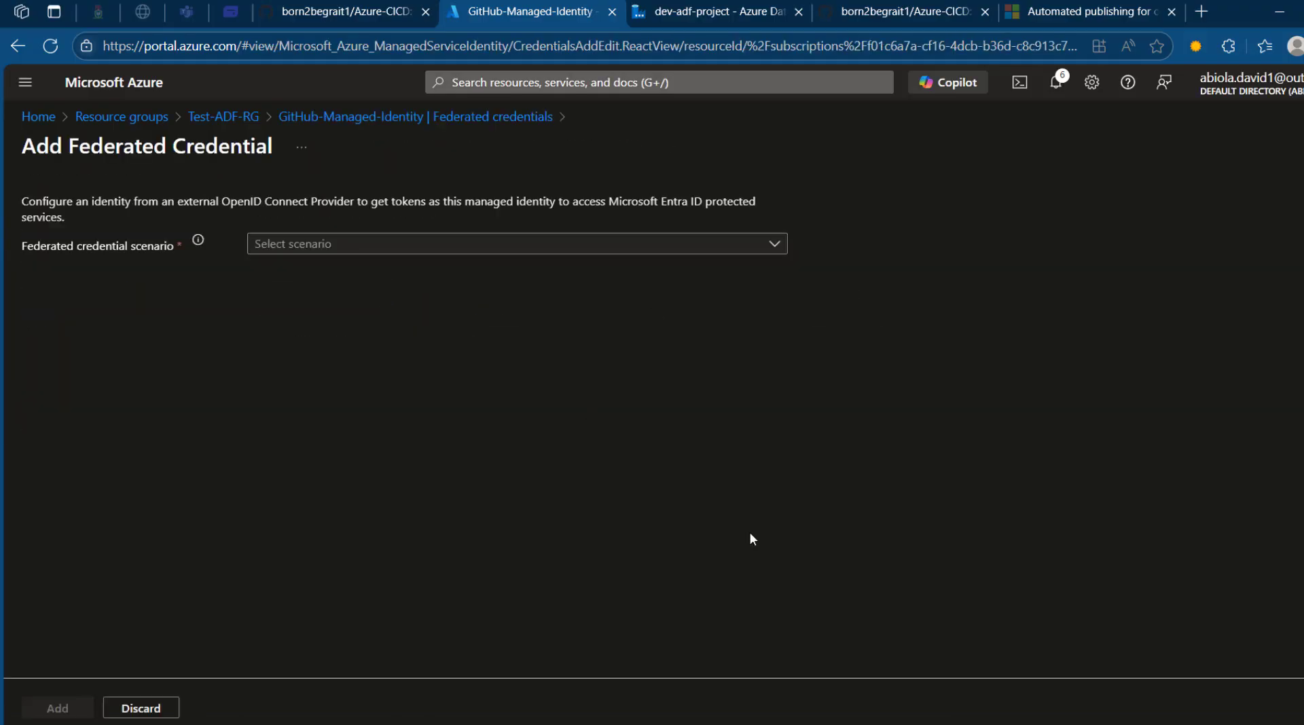
{"action": "left_click", "coordinate": [392, 250]}
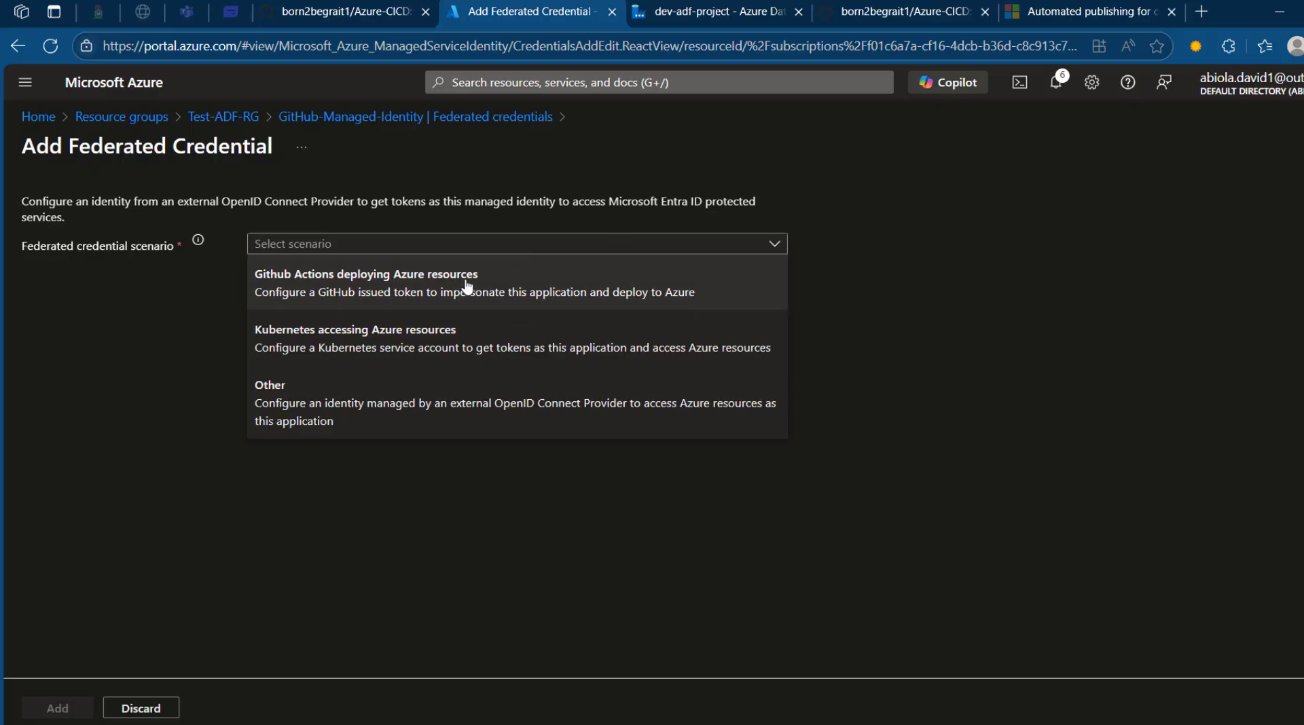
{"action": "left_click", "coordinate": [632, 293]}
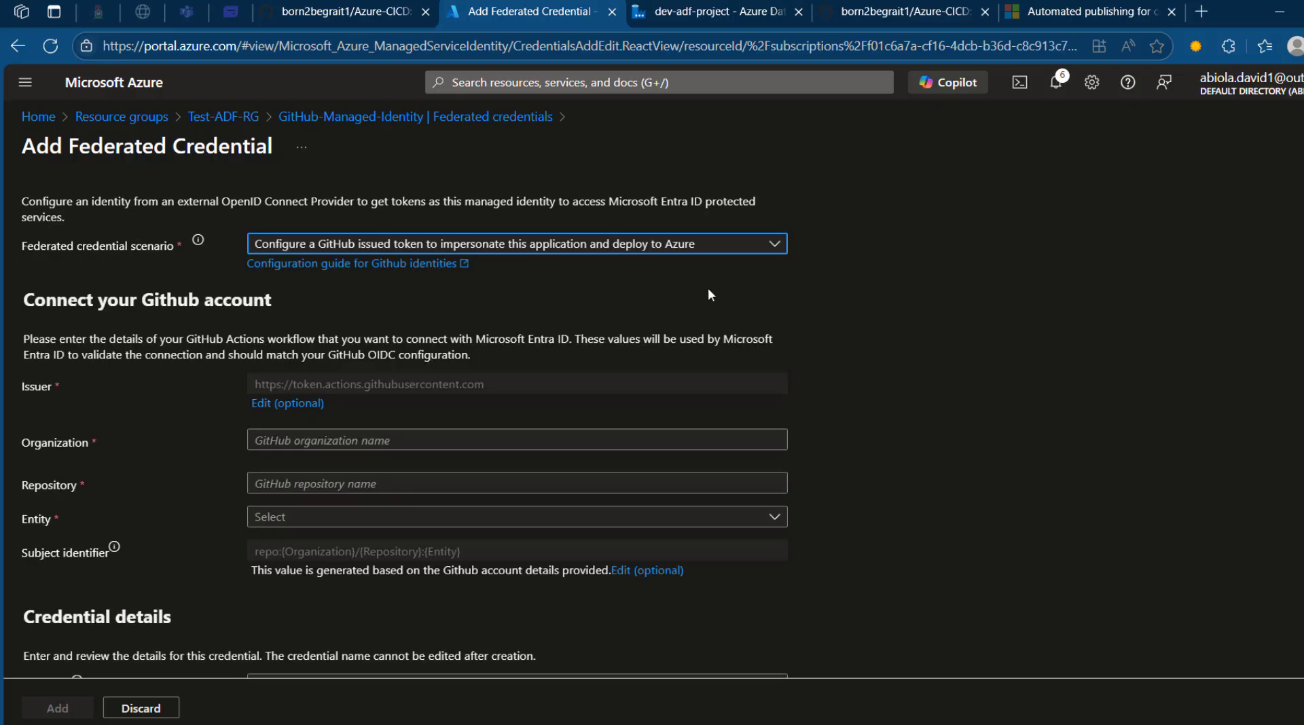
{"action": "left_click", "coordinate": [786, 337]}
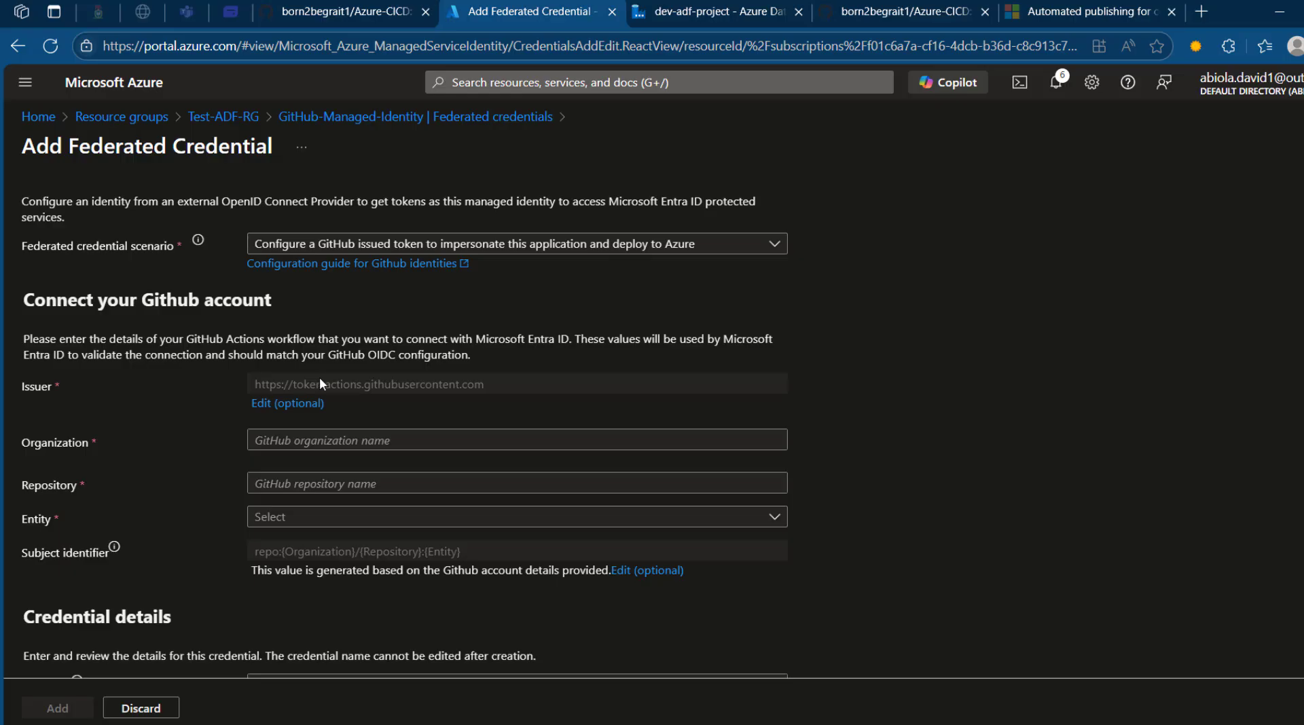
Set the federated credential's GitHub organization to born2begrait1 and its repository to Azure-CICD, checking both names against the GitHub repository.
{"action": "left_click", "coordinate": [320, 444]}
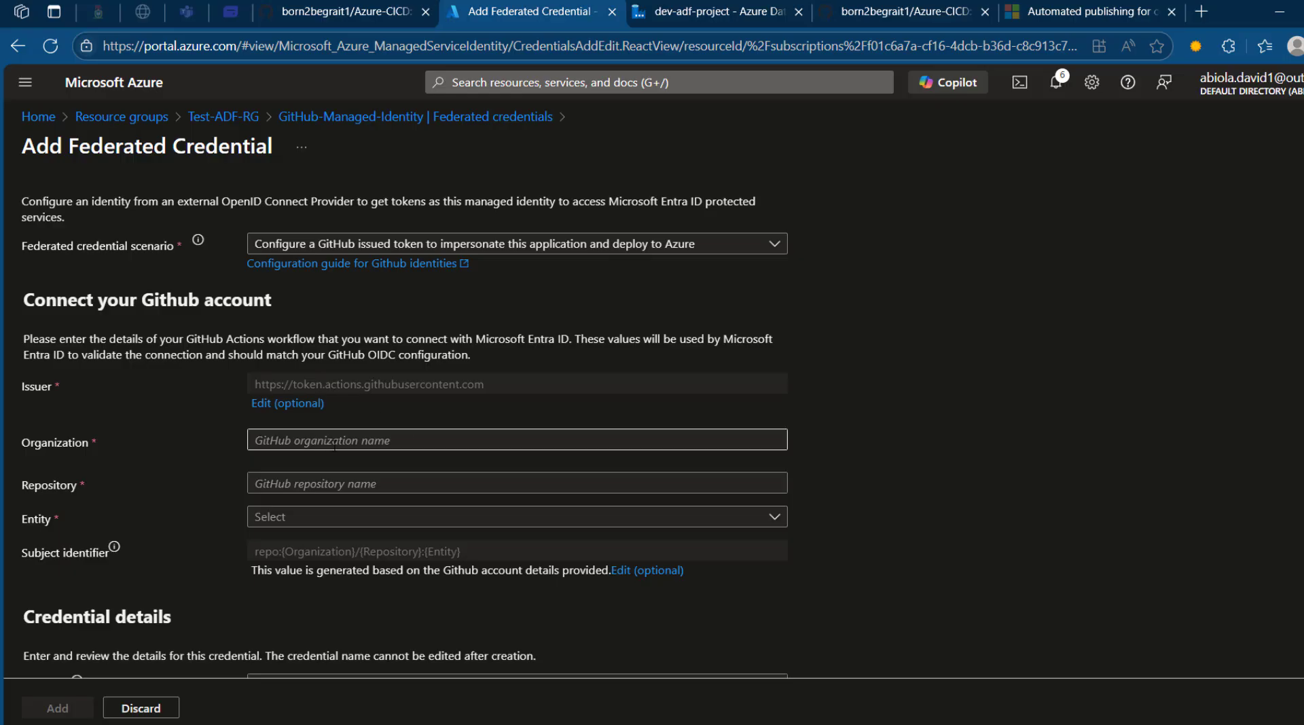
{"action": "type", "text": "born2"}
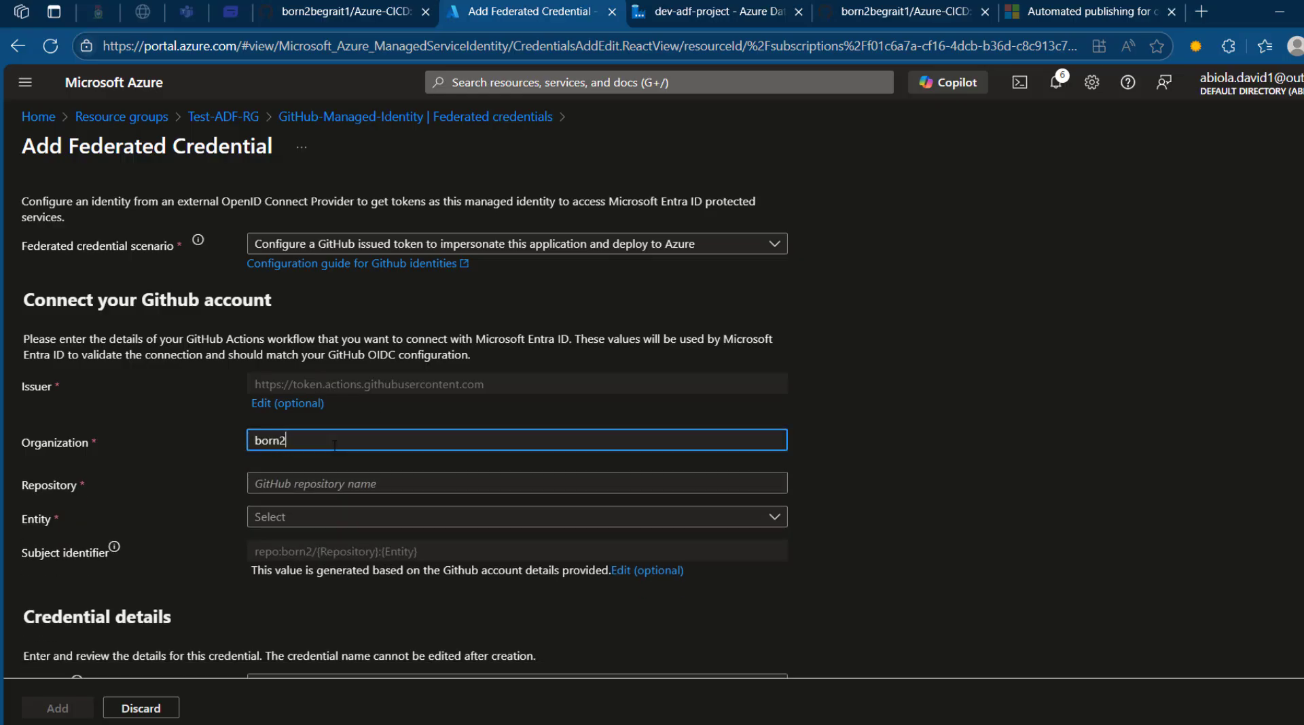
{"action": "type", "text": "begrait"}
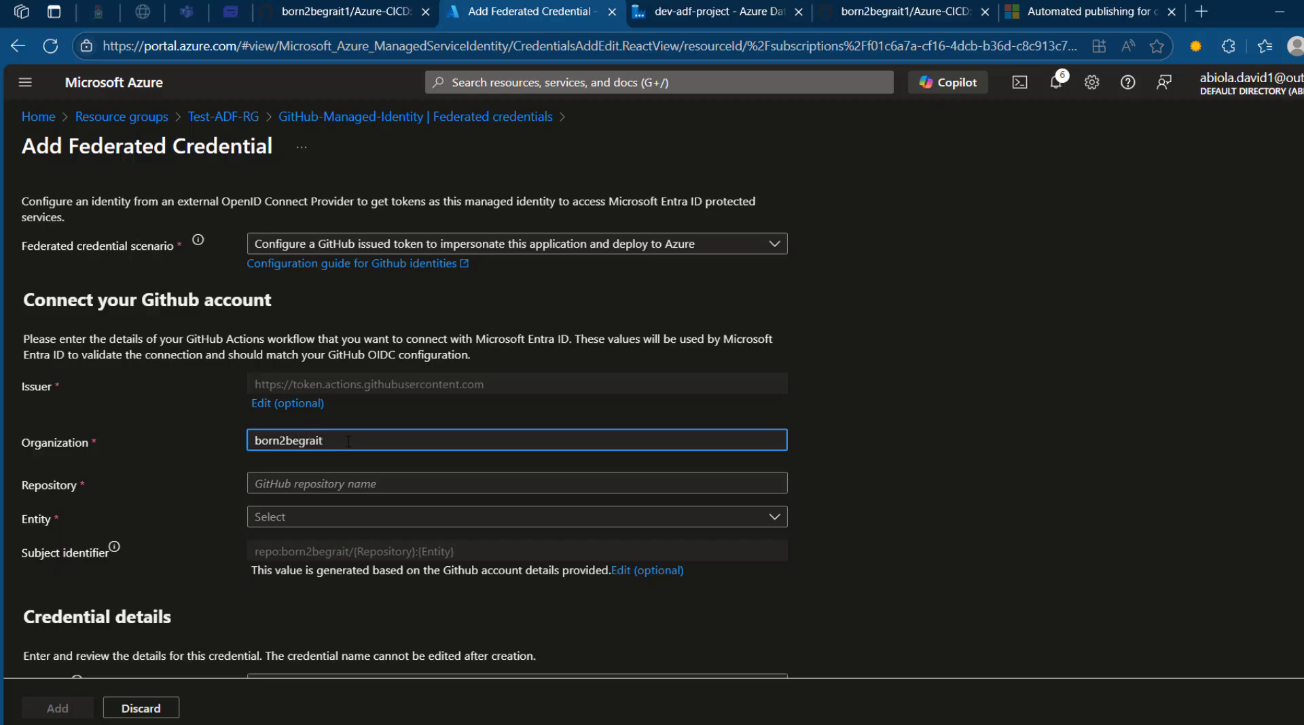
{"action": "type", "text": "1"}
{"action": "left_click", "coordinate": [343, 12]}
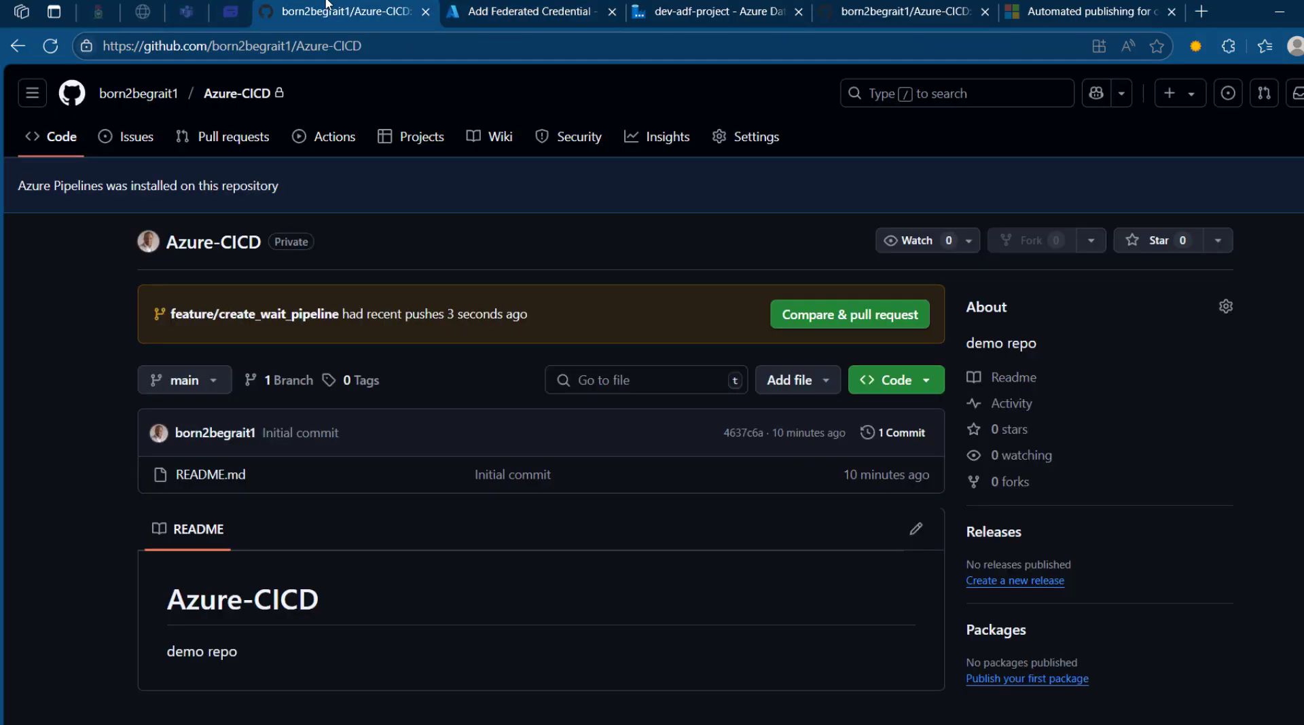
{"action": "left_click", "coordinate": [551, 6]}
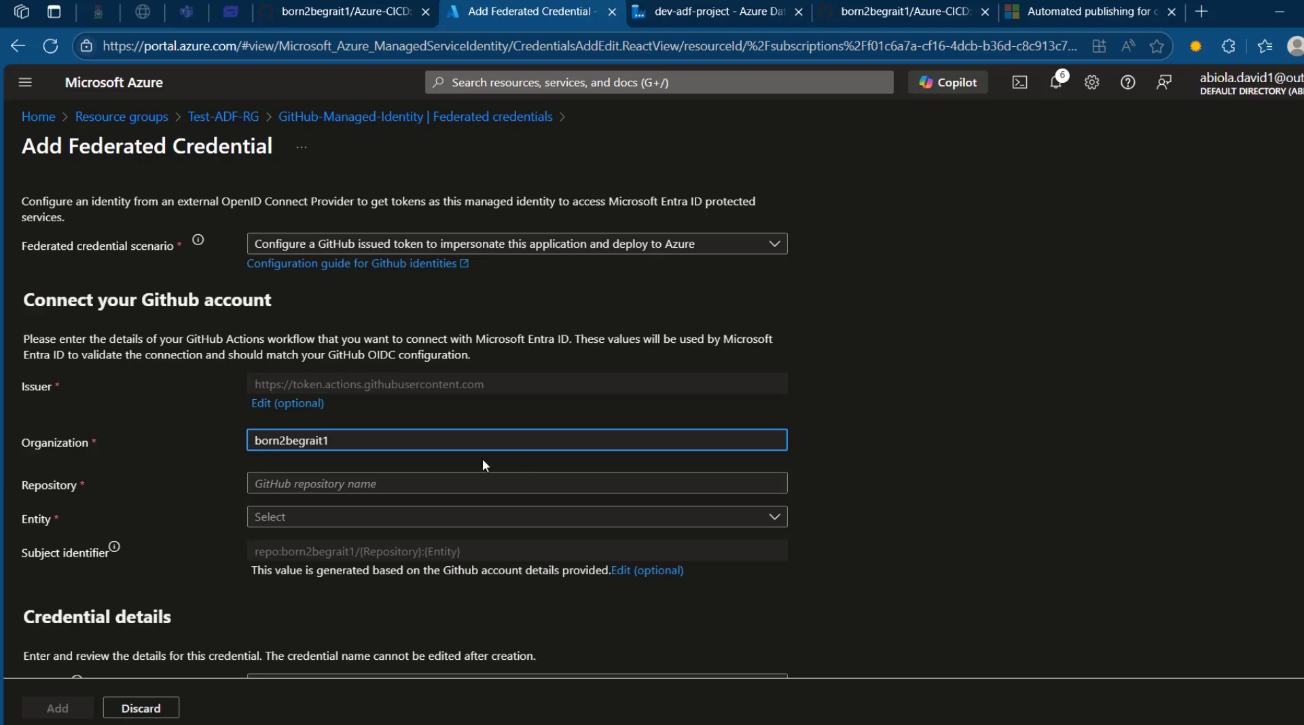
{"action": "left_click", "coordinate": [464, 484]}
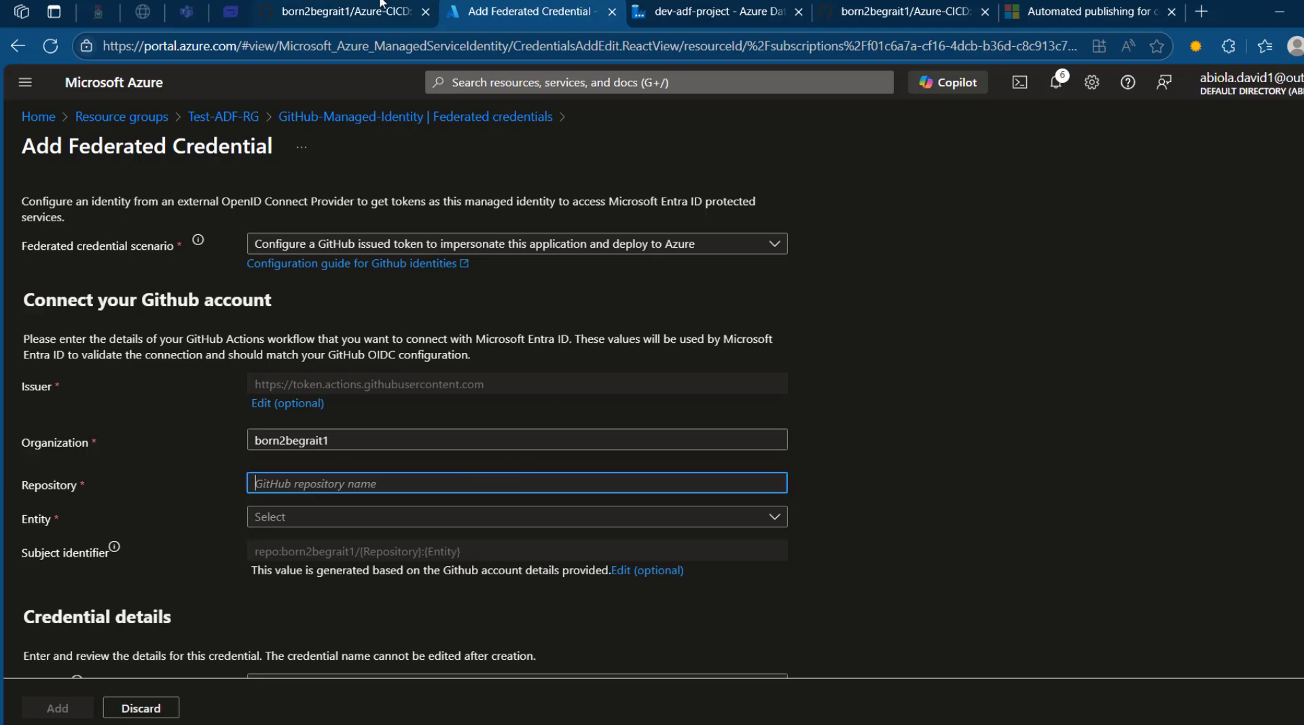
{"action": "left_click", "coordinate": [343, 12]}
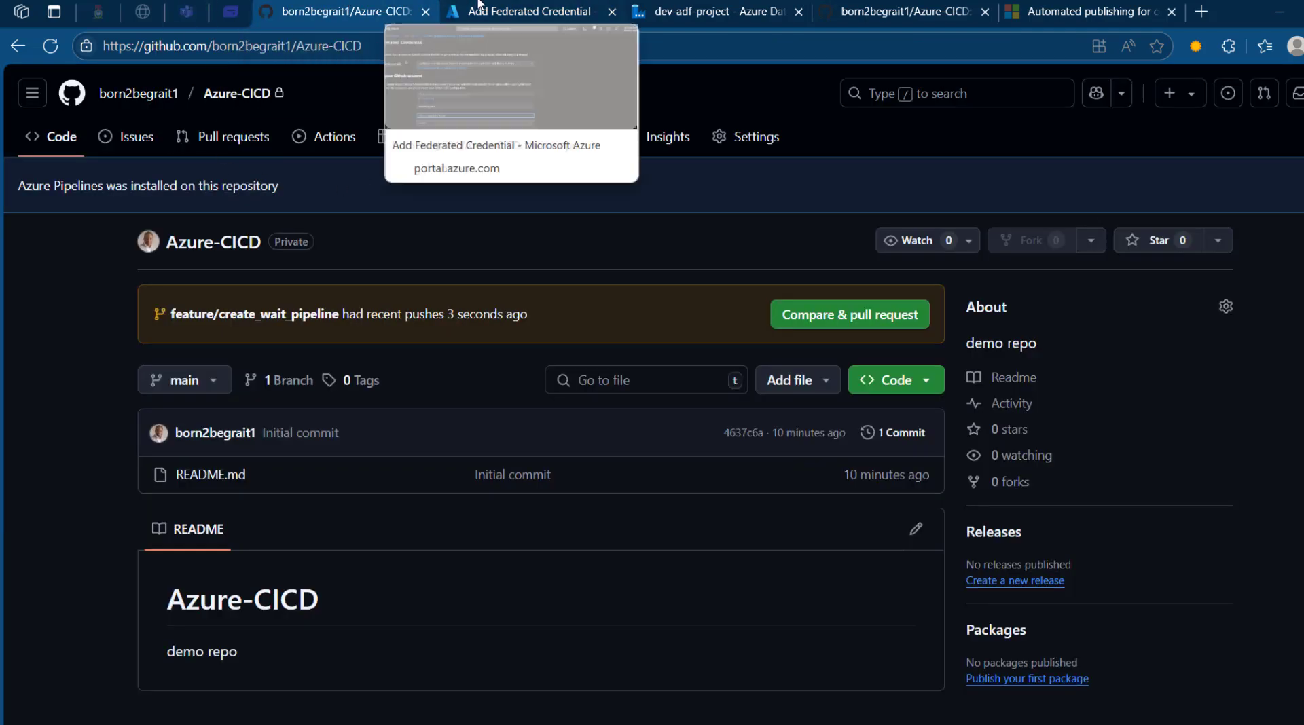
{"action": "left_click", "coordinate": [537, 11]}
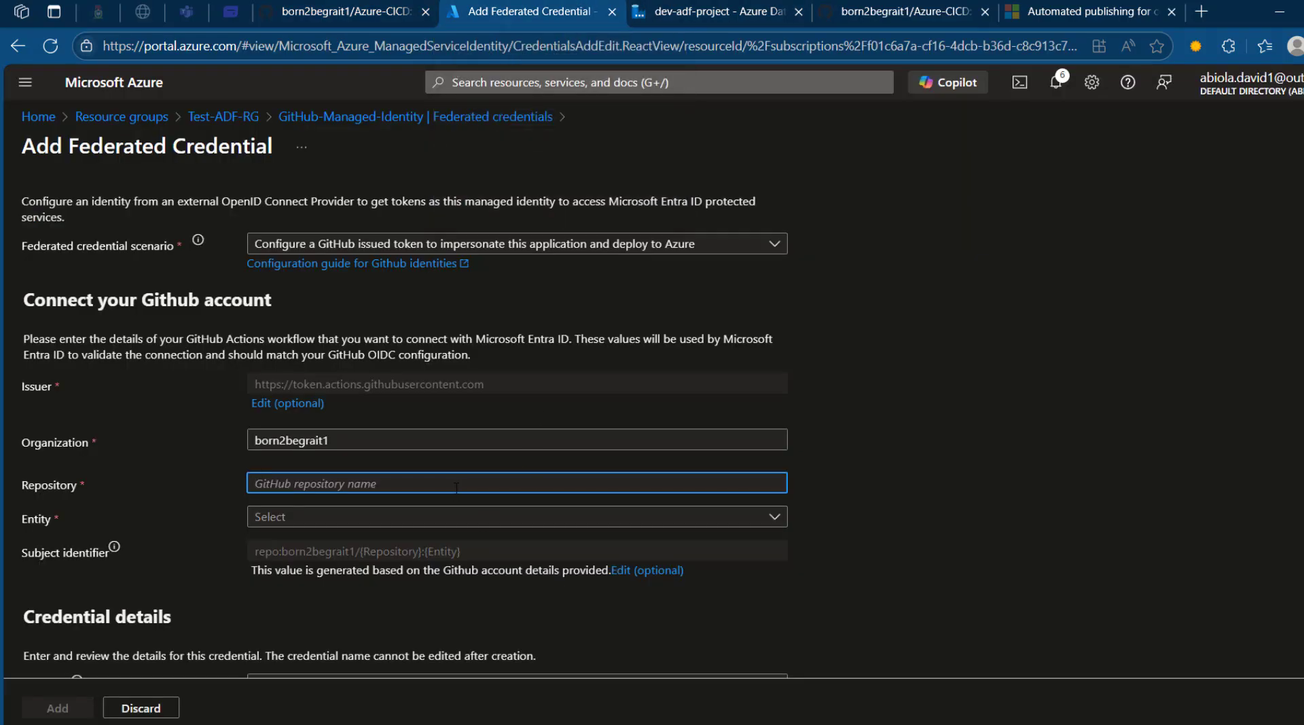
{"action": "type", "text": "Azure-C"}
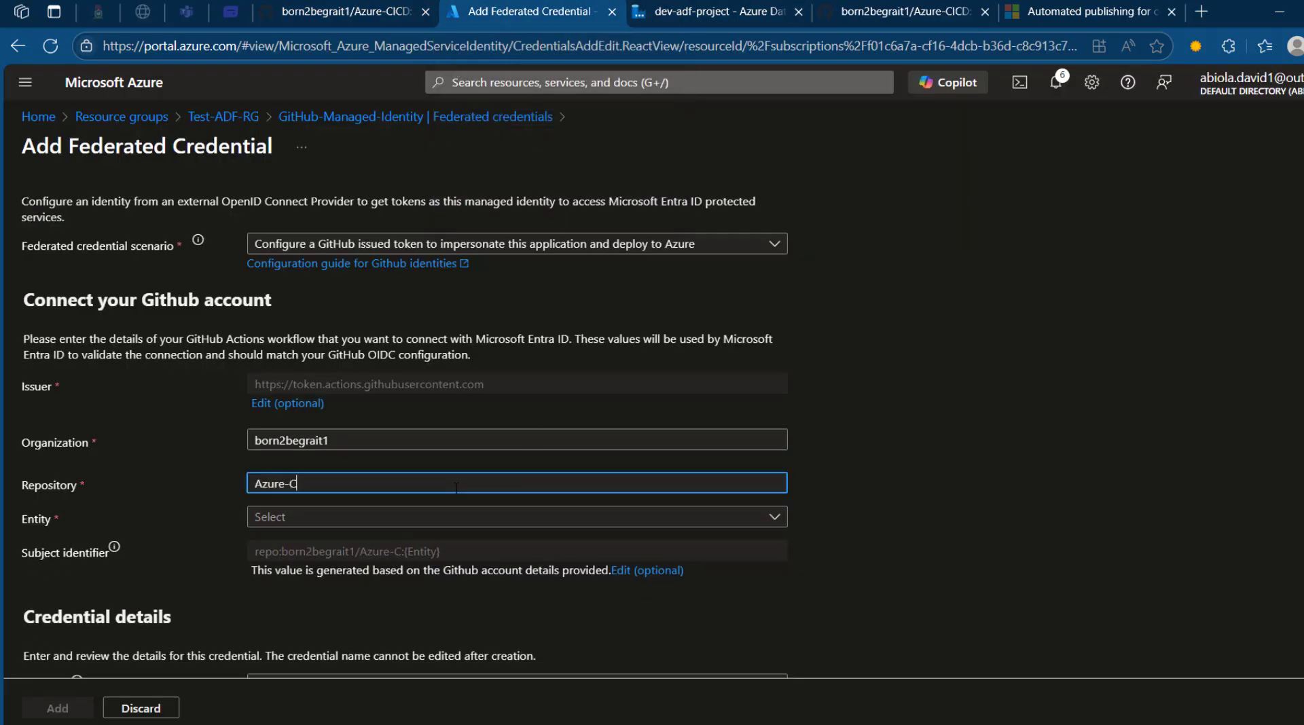
{"action": "type", "text": "ICD"}
Set the credential's entity to Branch with main as the branch value.
{"action": "left_click", "coordinate": [380, 524]}
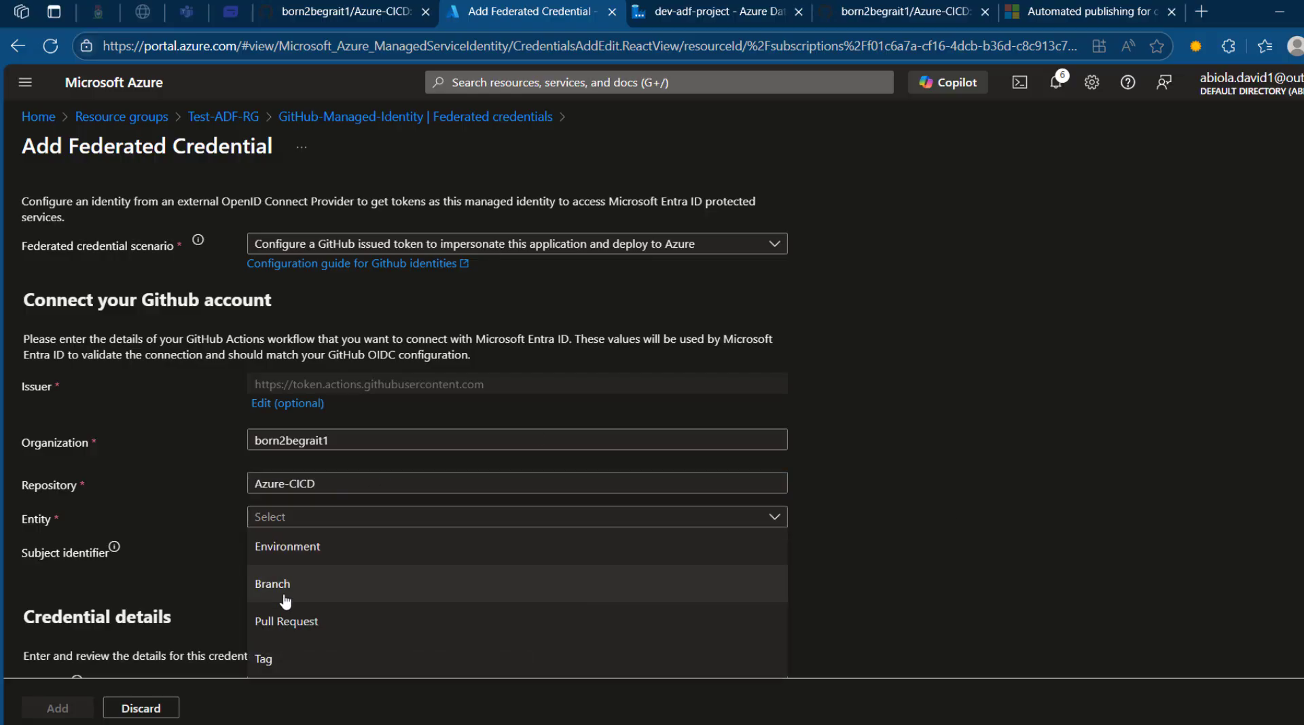
{"action": "left_click", "coordinate": [288, 586]}
{"action": "left_click", "coordinate": [390, 549]}
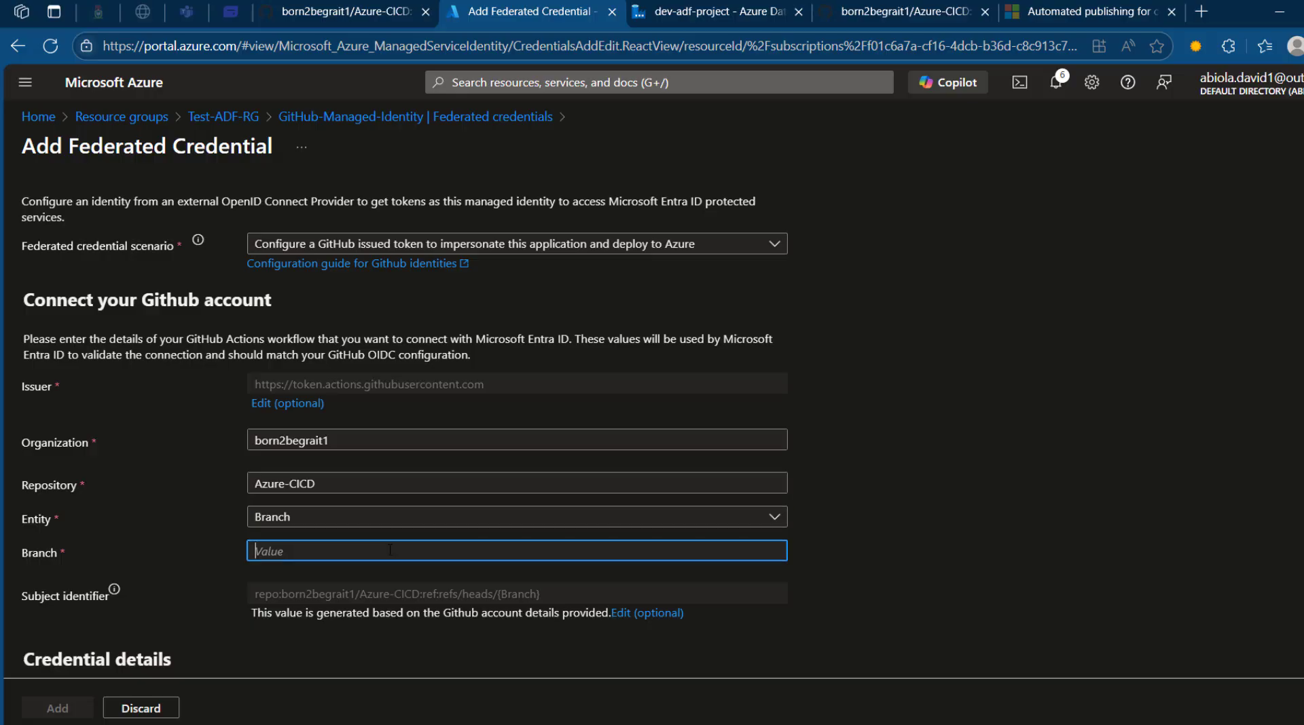
{"action": "type", "text": "main"}
{"action": "left_click", "coordinate": [1082, 487]}
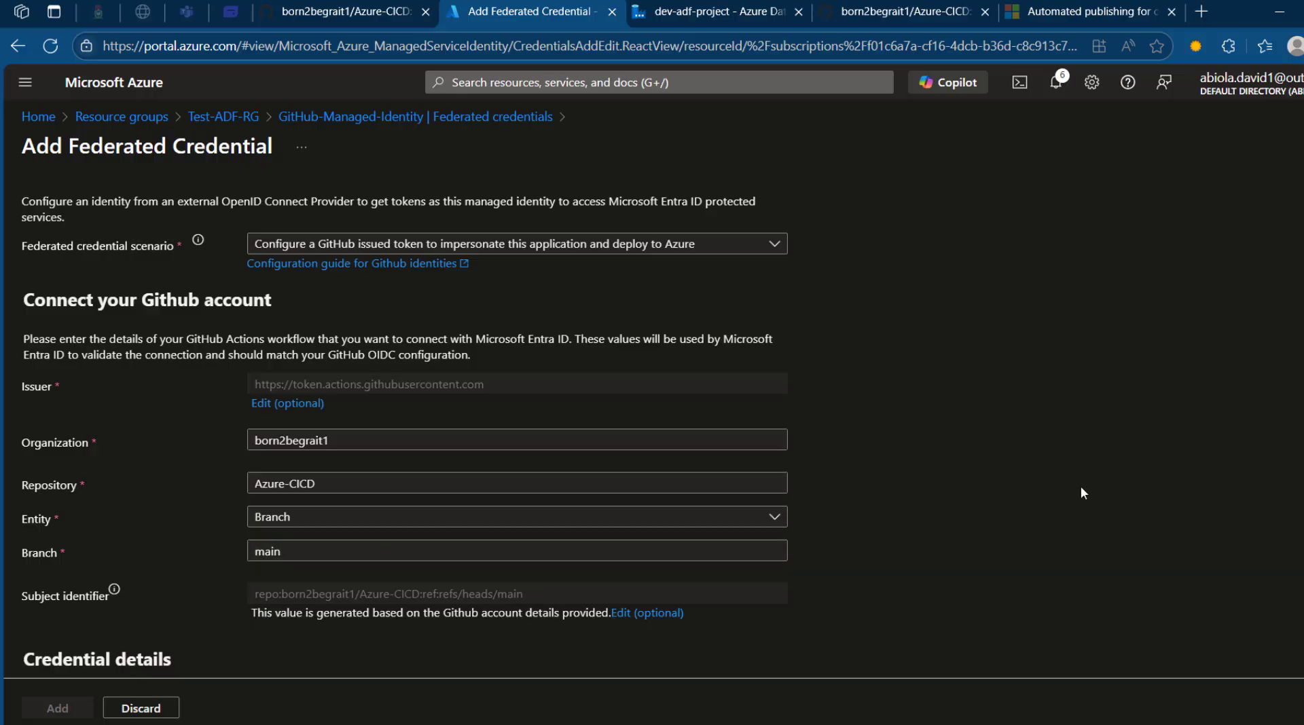
Name the credential GitHub-Federated-Credential and add it to the managed identity.
{"action": "scroll", "coordinate": [652, 381], "scroll_direction": "down", "scroll_amount": 2}
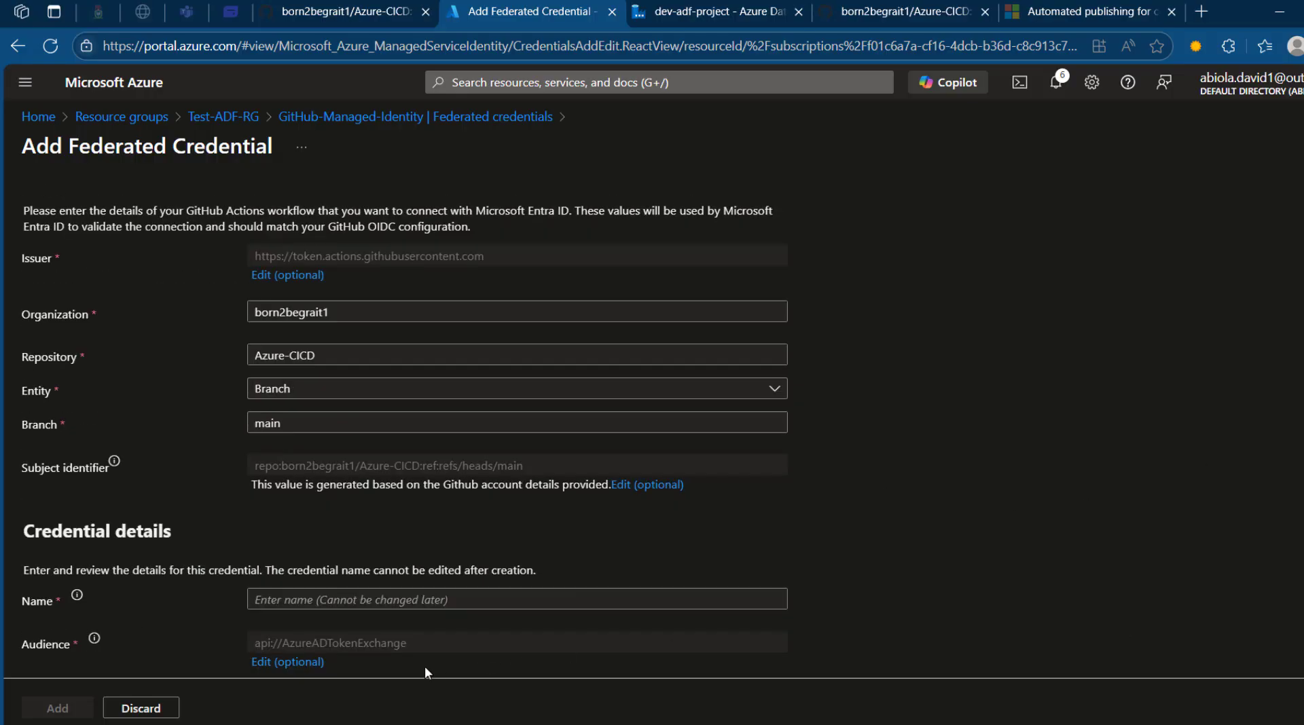
{"action": "left_click", "coordinate": [309, 603]}
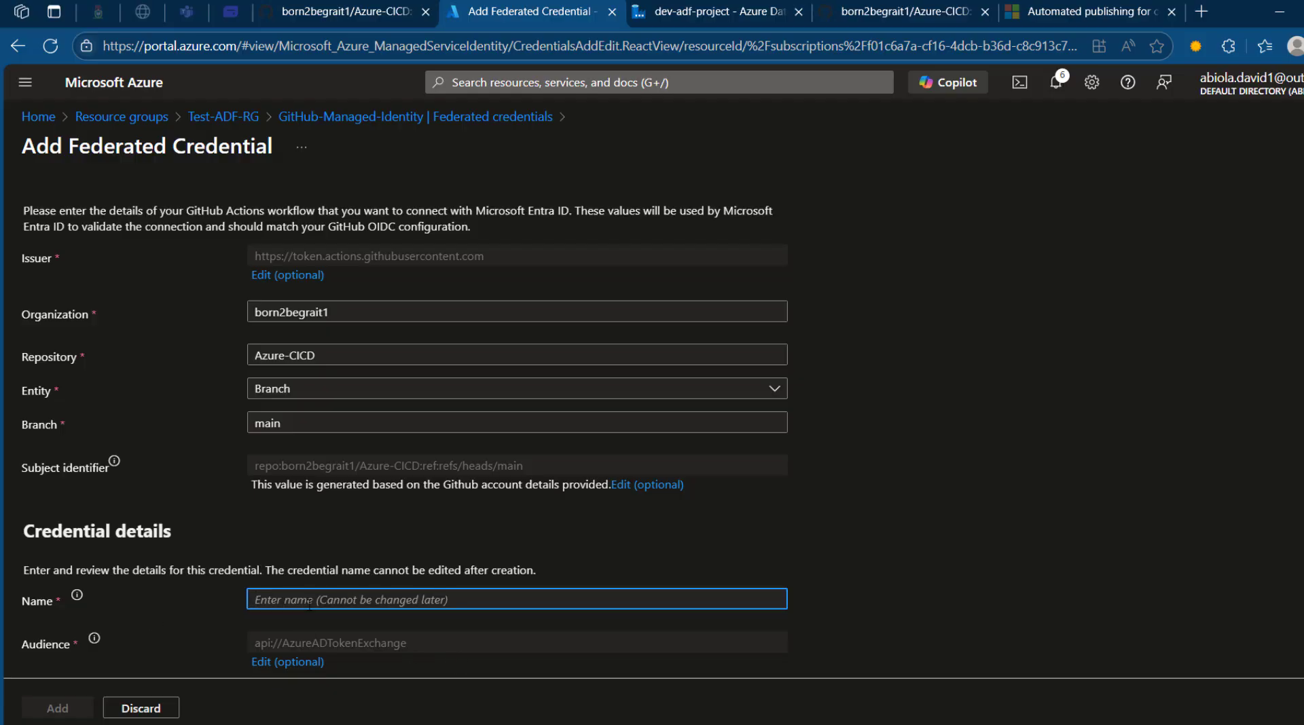
{"action": "type", "text": "GitHub"}
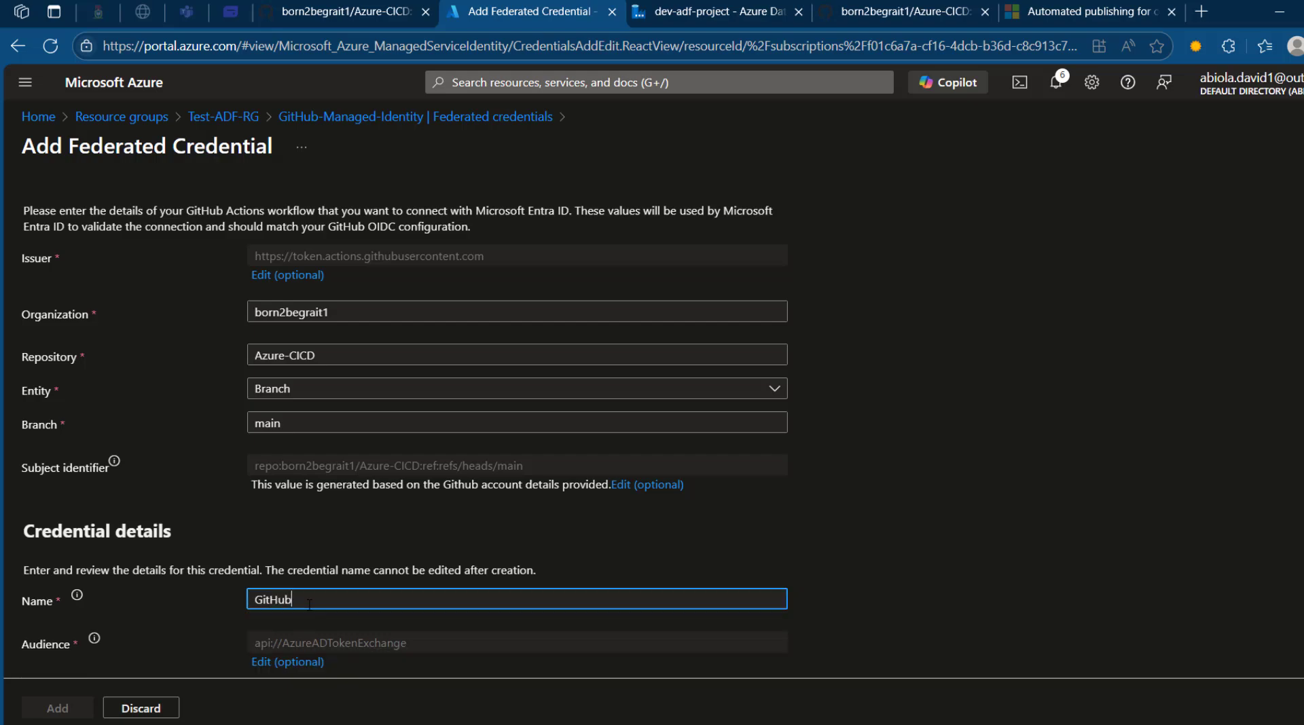
{"action": "type", "text": "-Federated-Credential"}
{"action": "left_click", "coordinate": [899, 574]}
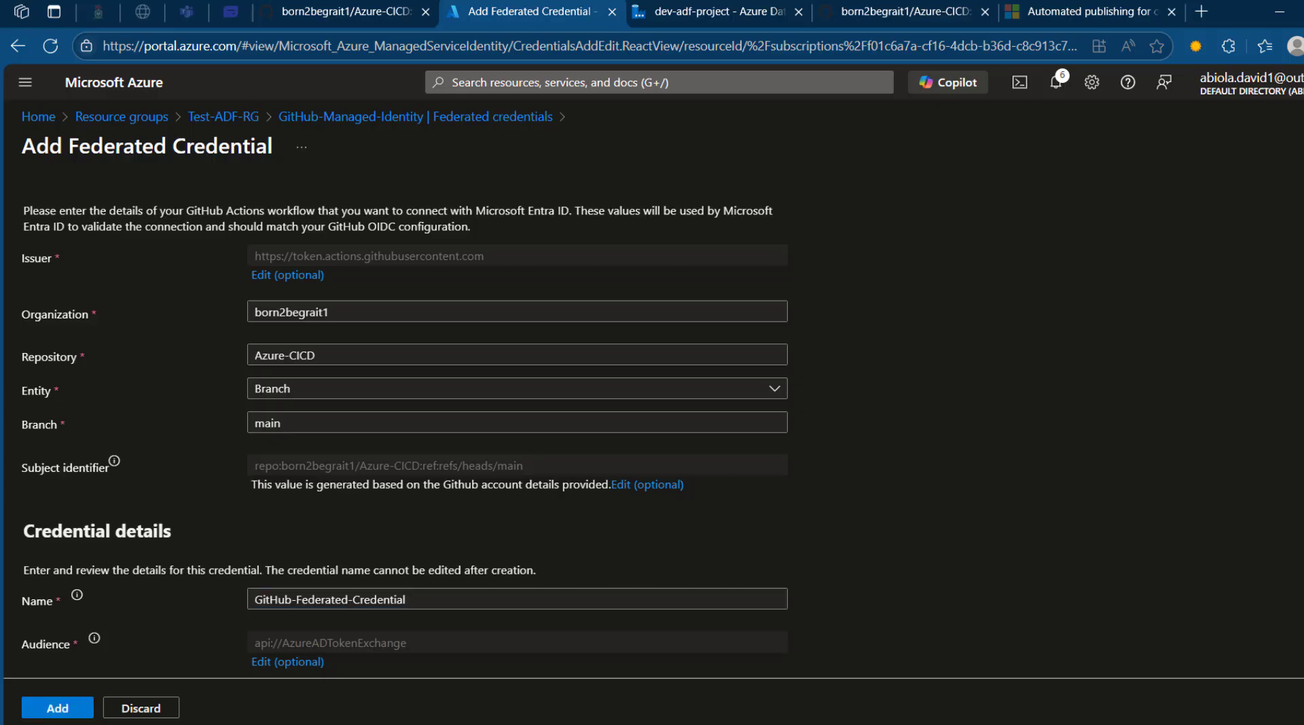
{"action": "left_click", "coordinate": [61, 710]}
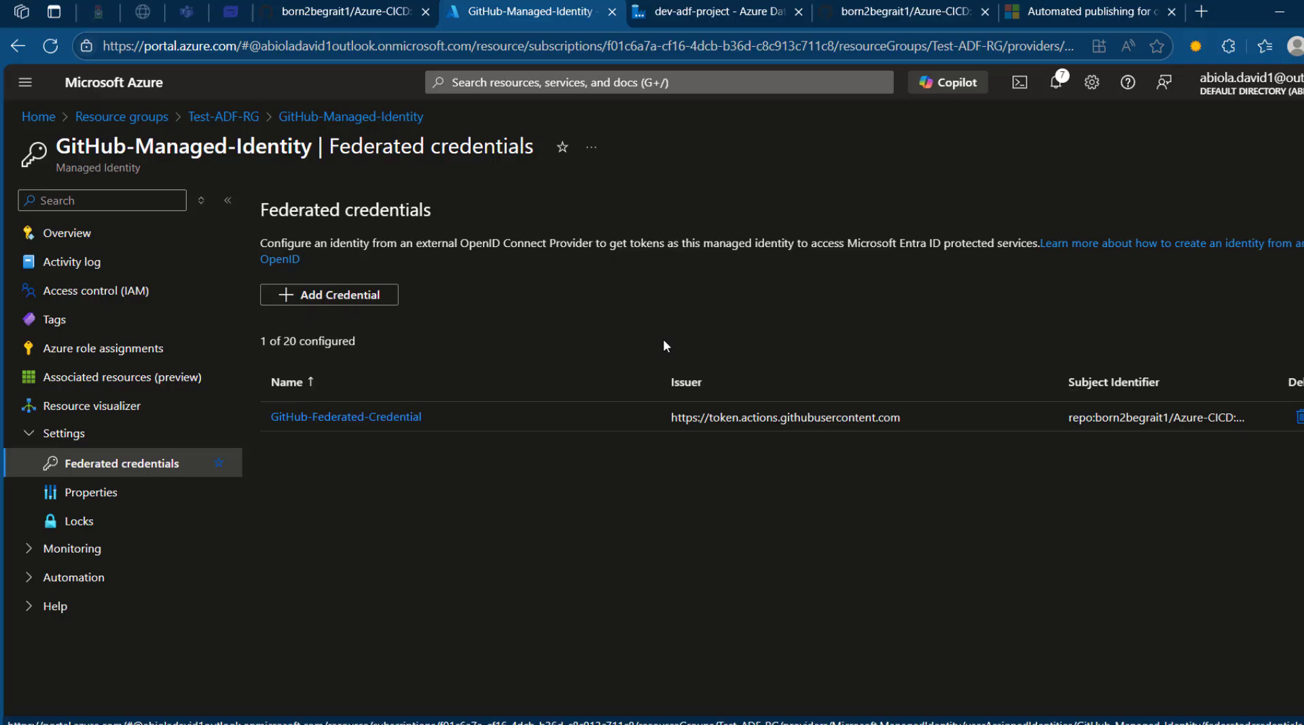
Copy the sample package.json code from the Microsoft Learn article on automated publishing for CI/CD.
{"action": "left_click", "coordinate": [1083, 11]}
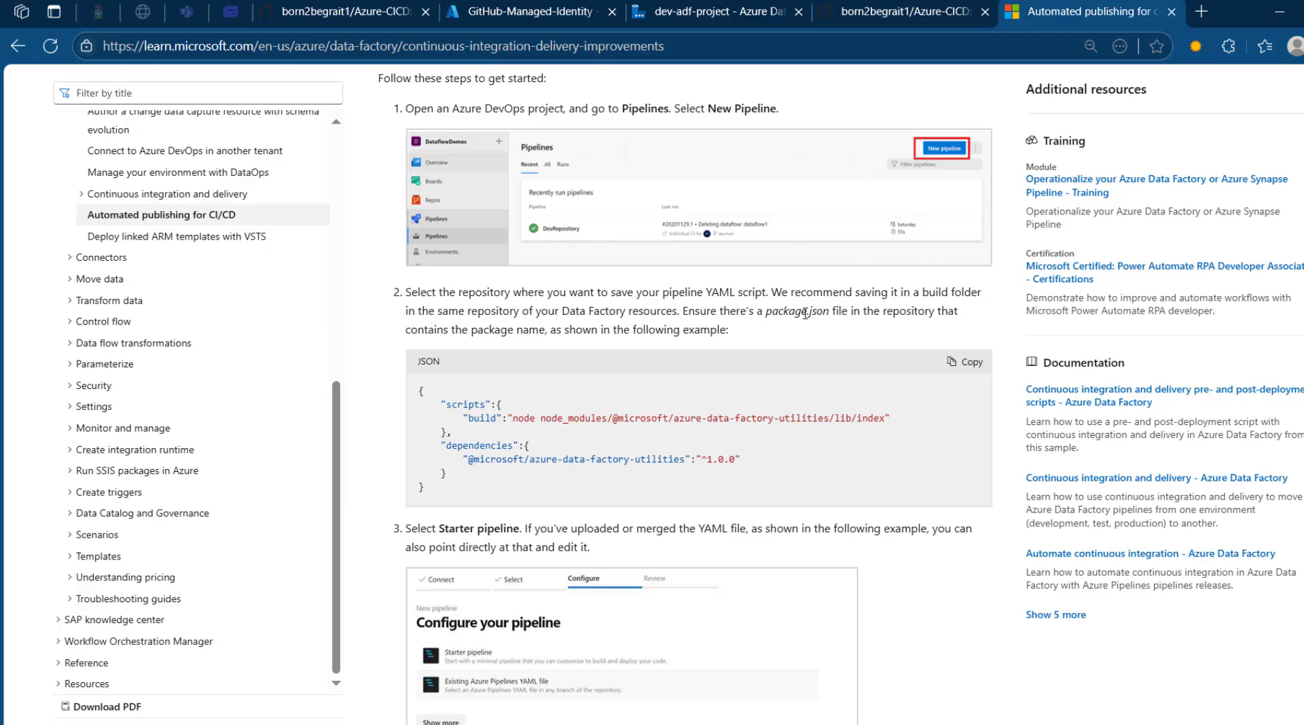
{"action": "left_click_drag", "start_coordinate": [921, 293], "coordinate": [930, 292]}
{"action": "left_click", "coordinate": [952, 367]}
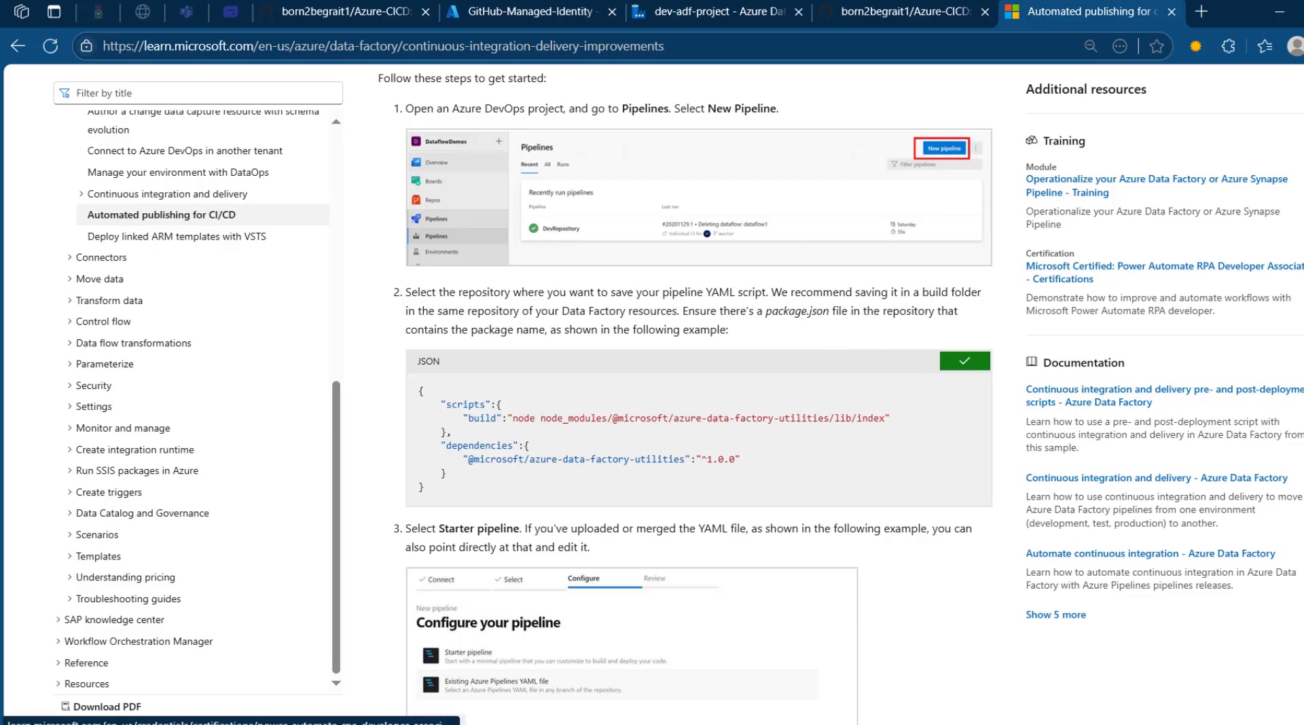
{"action": "scroll", "coordinate": [952, 367], "scroll_direction": "up", "scroll_amount": 15}
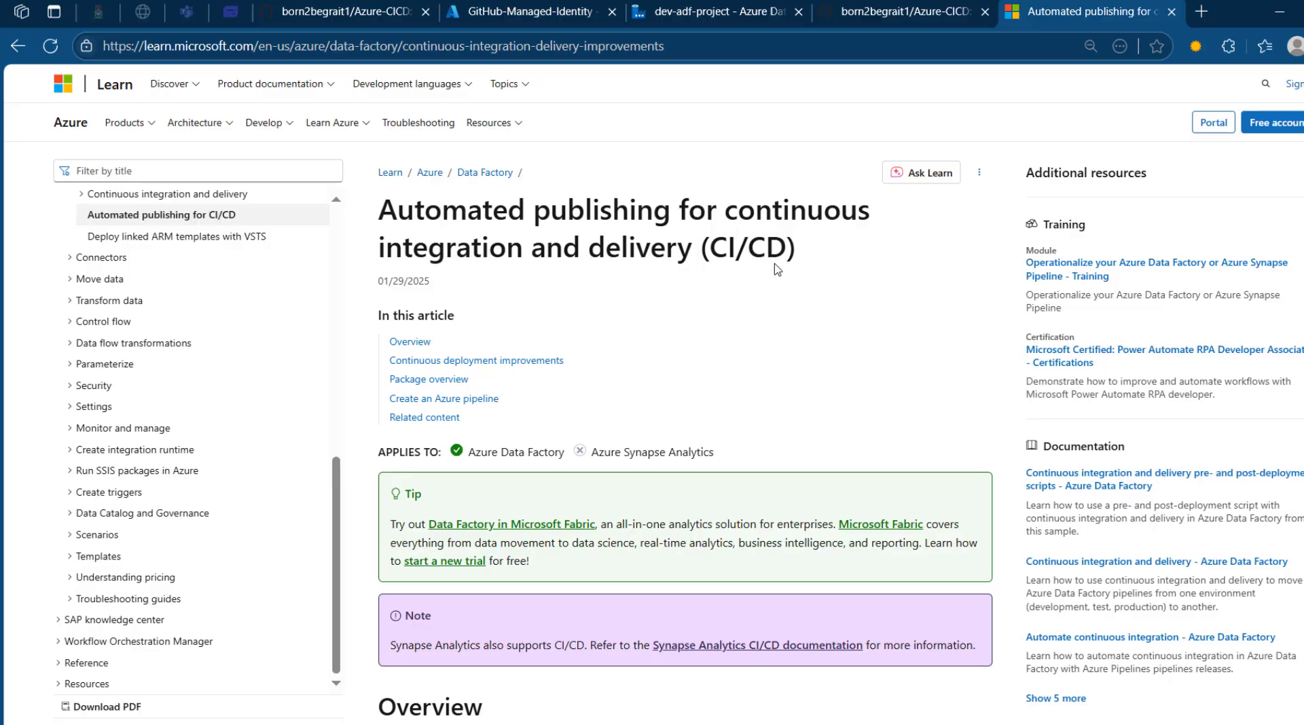
Switch to the Azure-CICD repository on GitHub, view the comparison of feature/create_wait_pipeline with main, and return to the repository's main page.
{"action": "left_click", "coordinate": [565, 9]}
{"action": "left_click", "coordinate": [335, 5]}
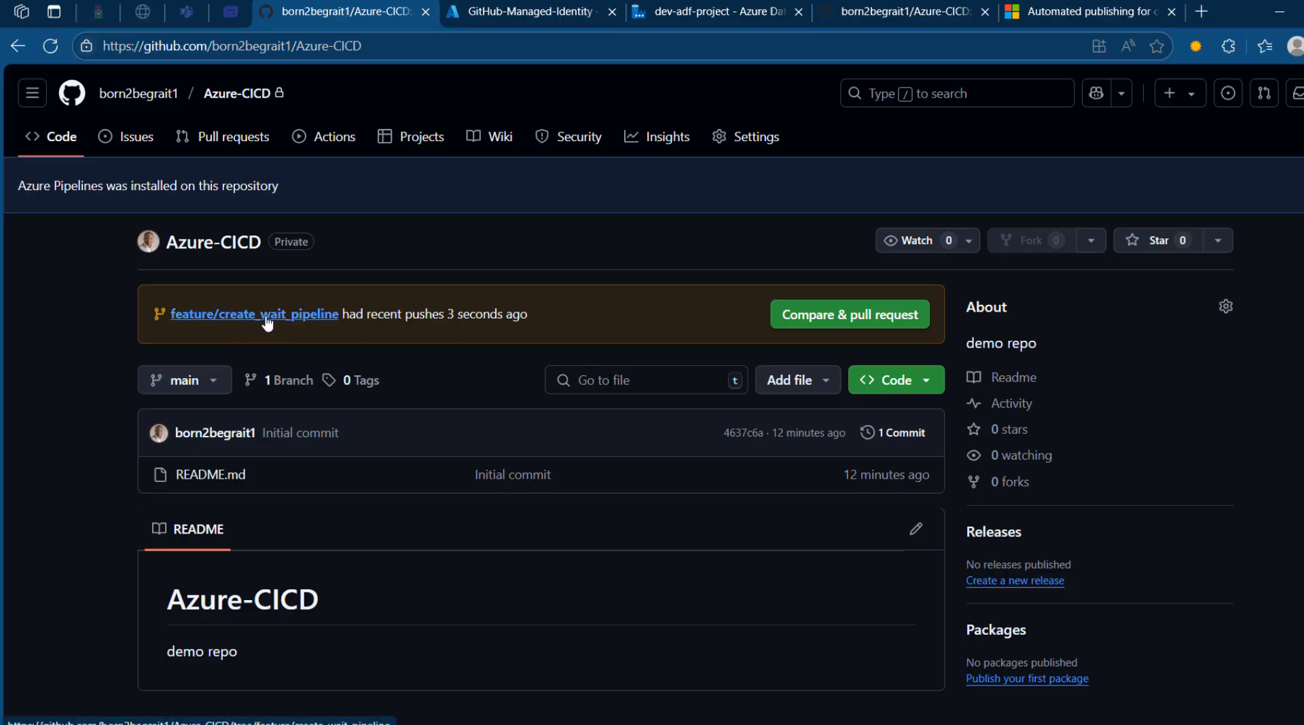
{"action": "left_click", "coordinate": [886, 324]}
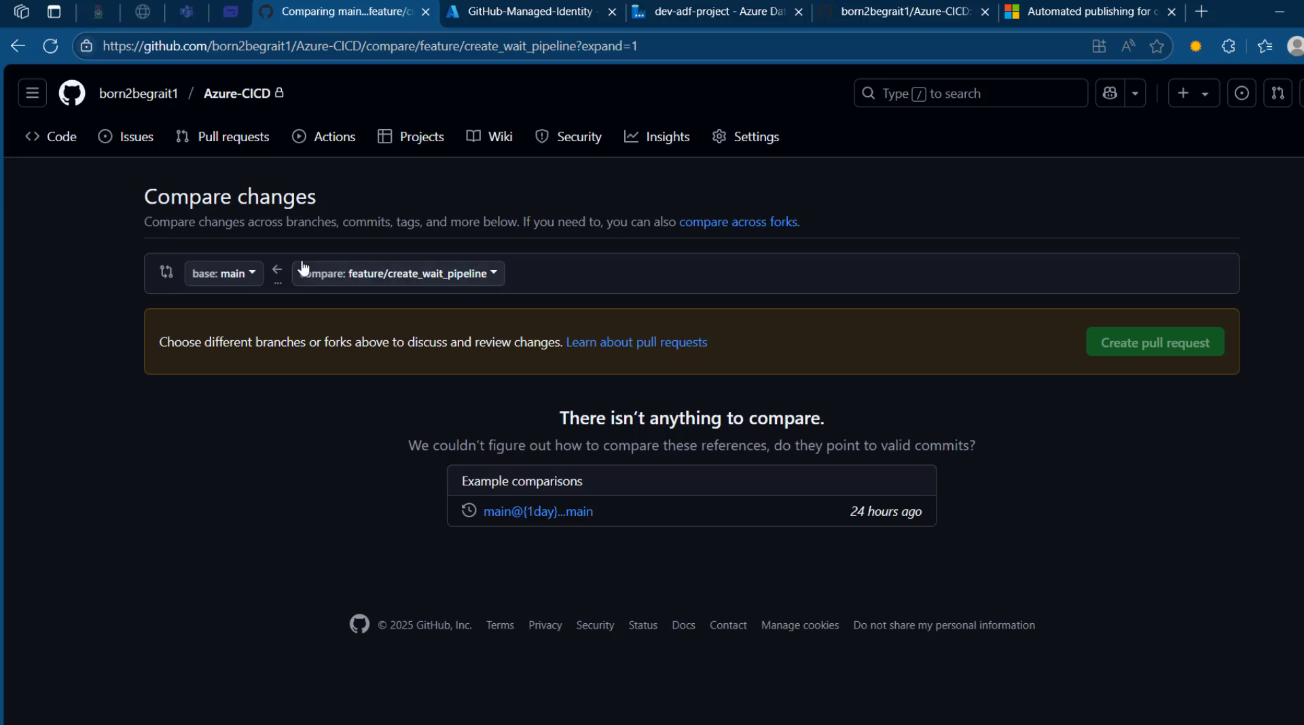
{"action": "left_click", "coordinate": [230, 102]}
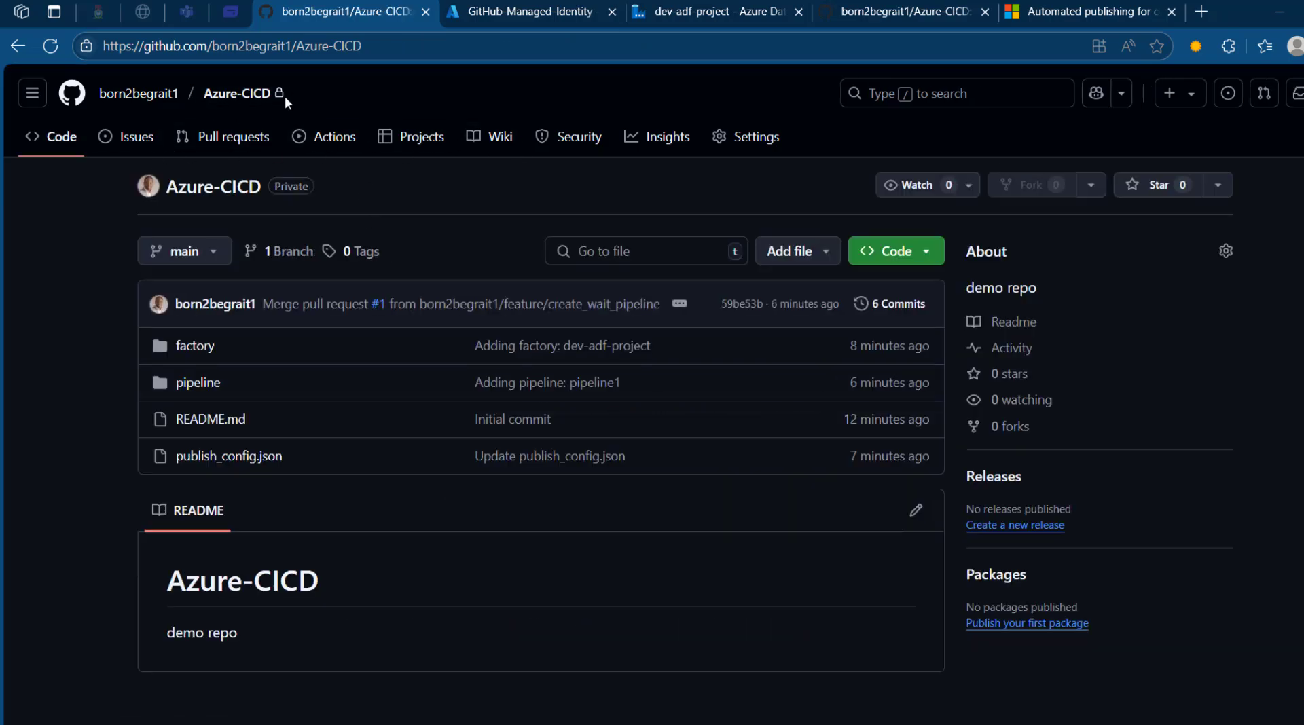
Start a new file on the main branch of Azure-CICD named package.json inside a build folder.
{"action": "left_click", "coordinate": [805, 251]}
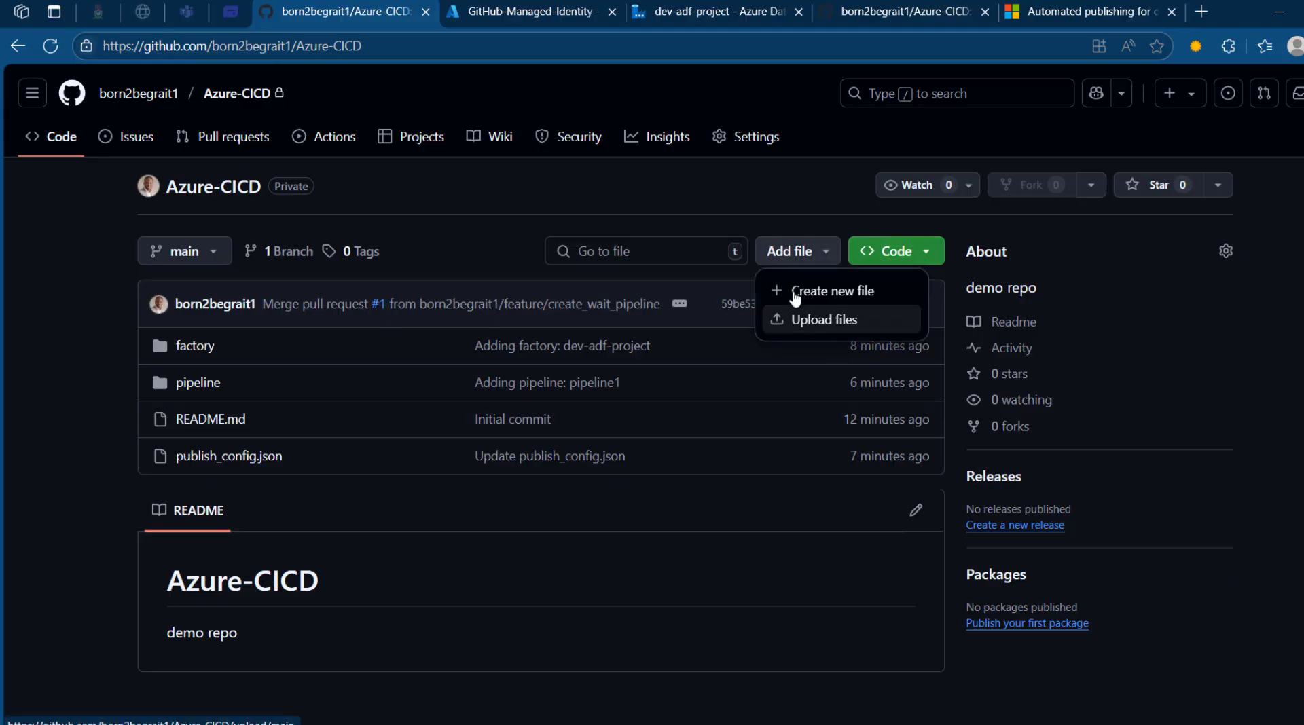
{"action": "left_click", "coordinate": [799, 292]}
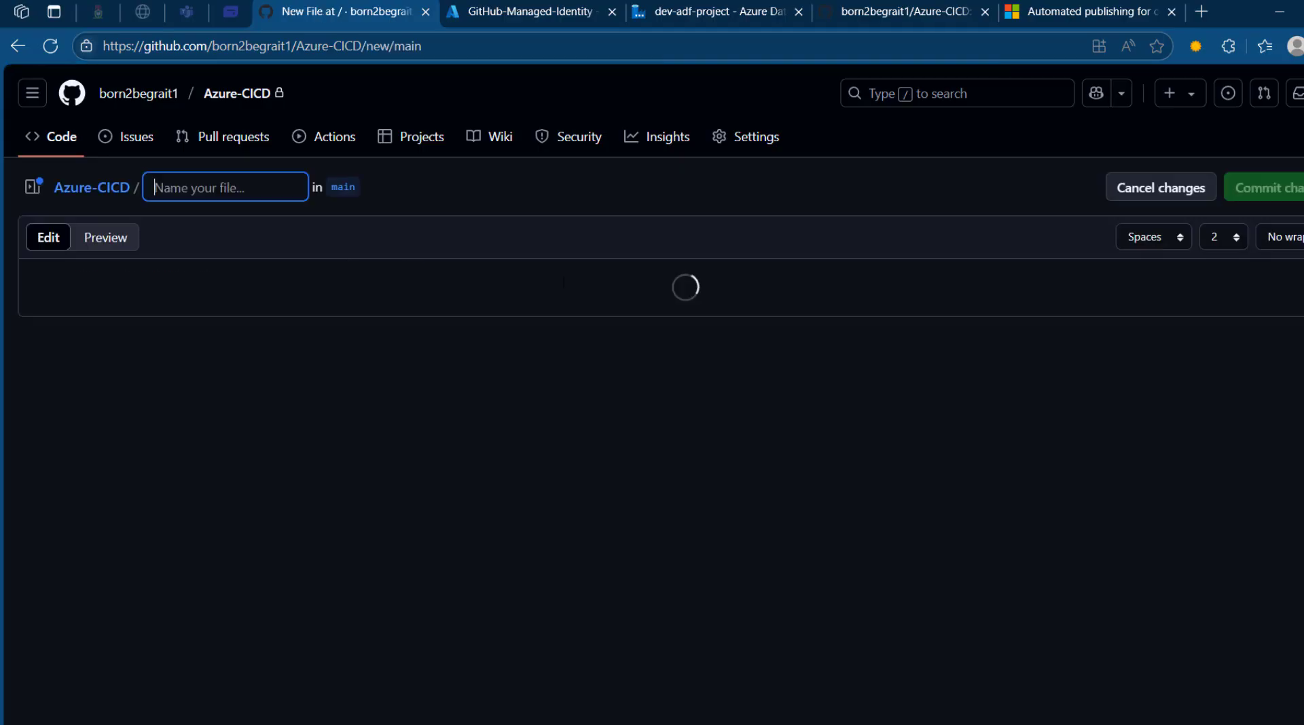
{"action": "left_click", "coordinate": [206, 190]}
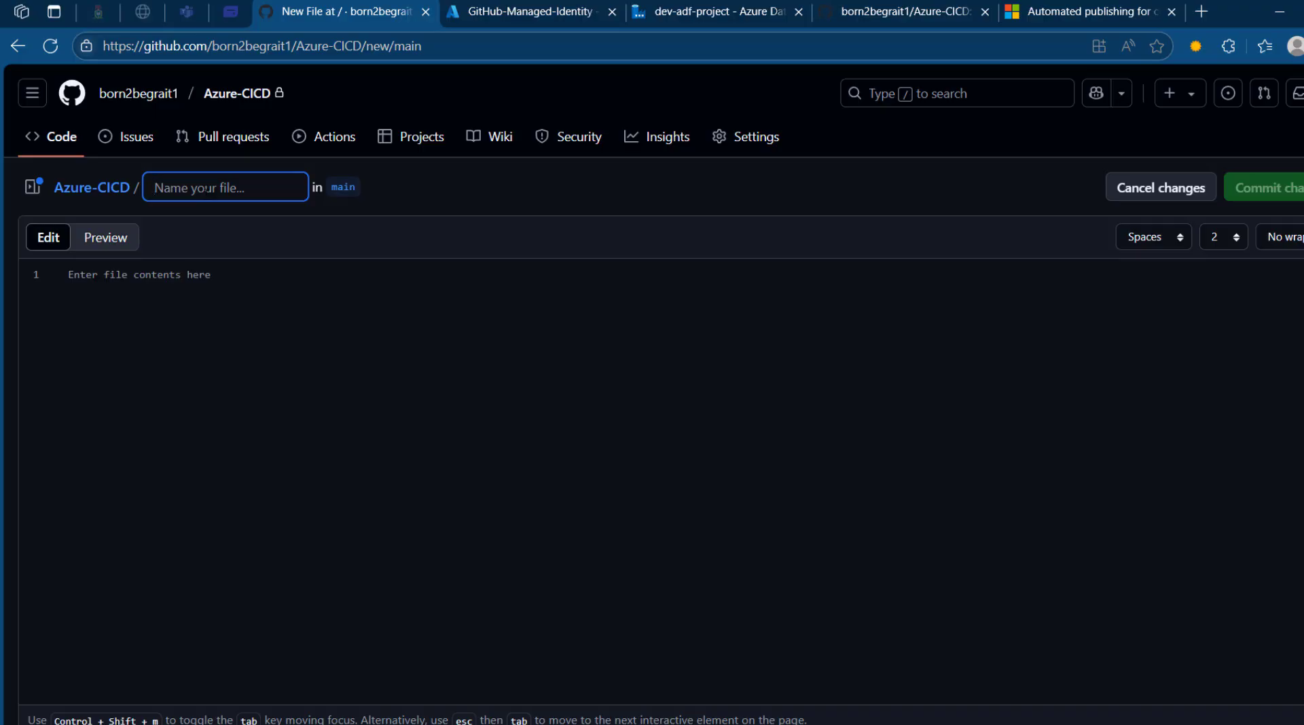
{"action": "type", "text": "build/"}
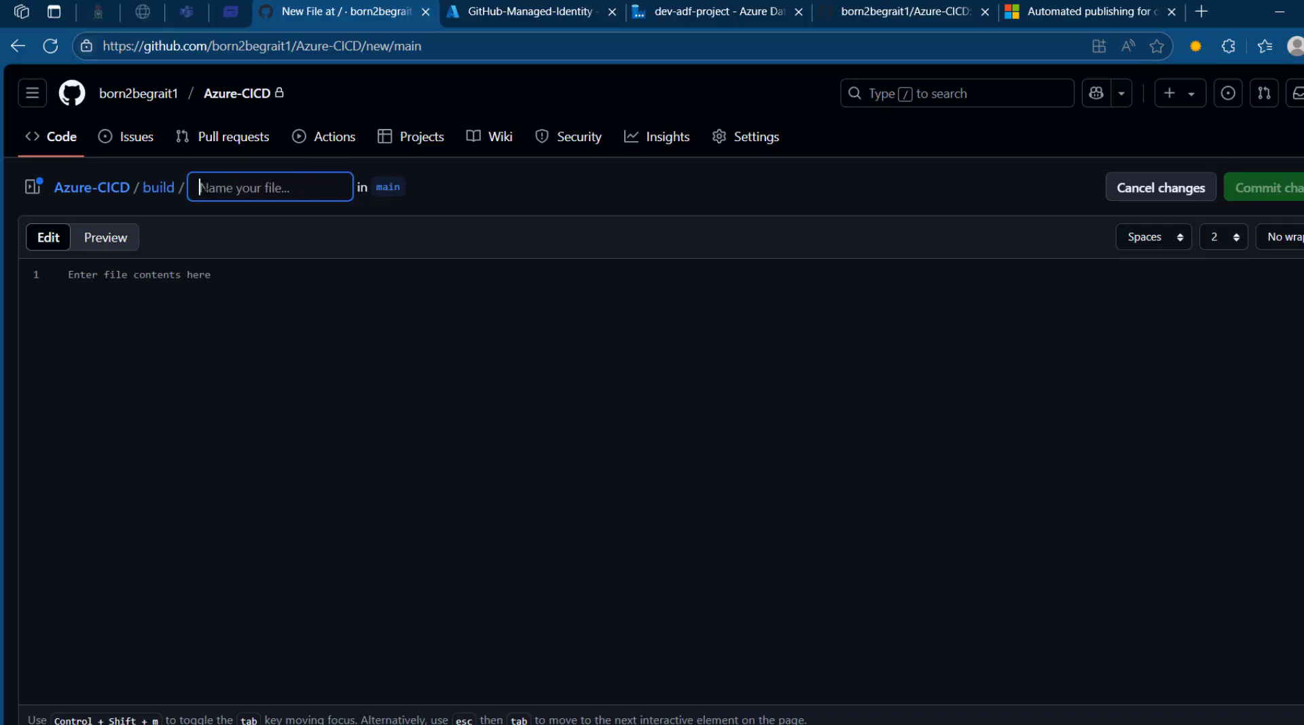
{"action": "type", "text": "package"}
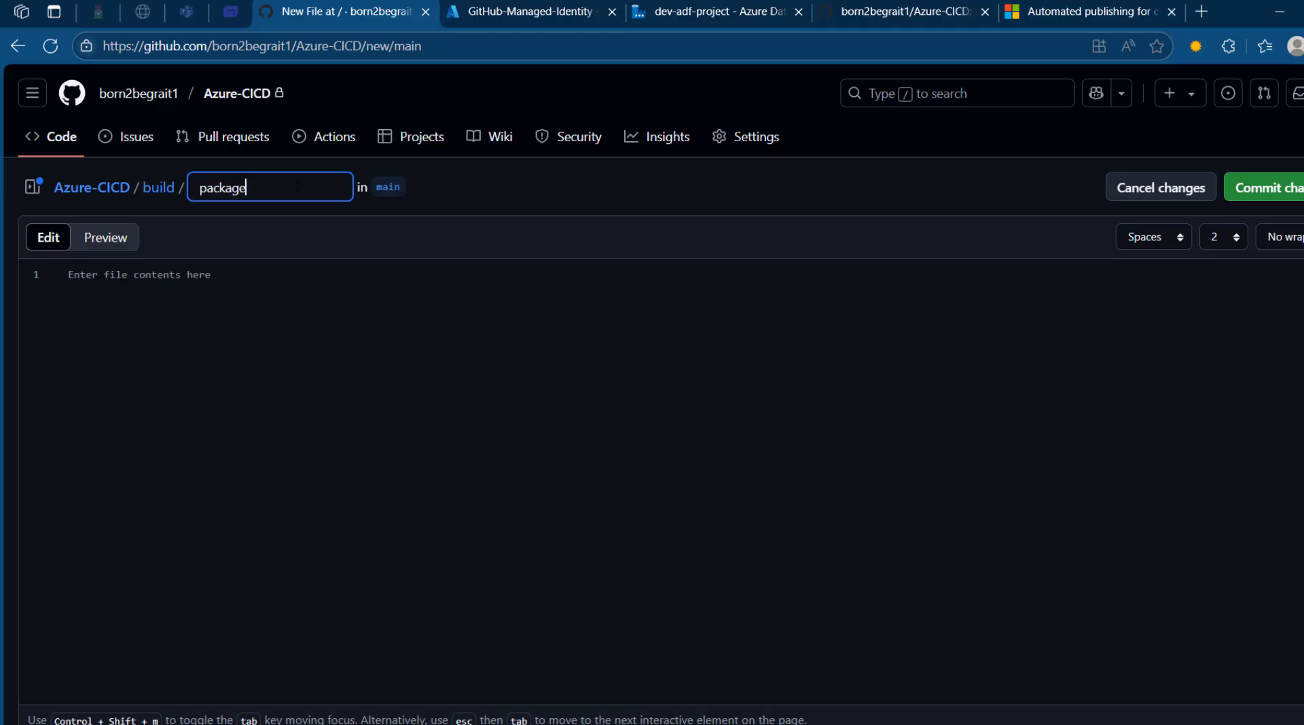
{"action": "type", "text": ".json"}
Paste the copied build script and azure-data-factory-utilities dependency code into the new package.json file.
{"action": "left_click", "coordinate": [294, 308]}
{"action": "key", "text": "ctrl+v"}
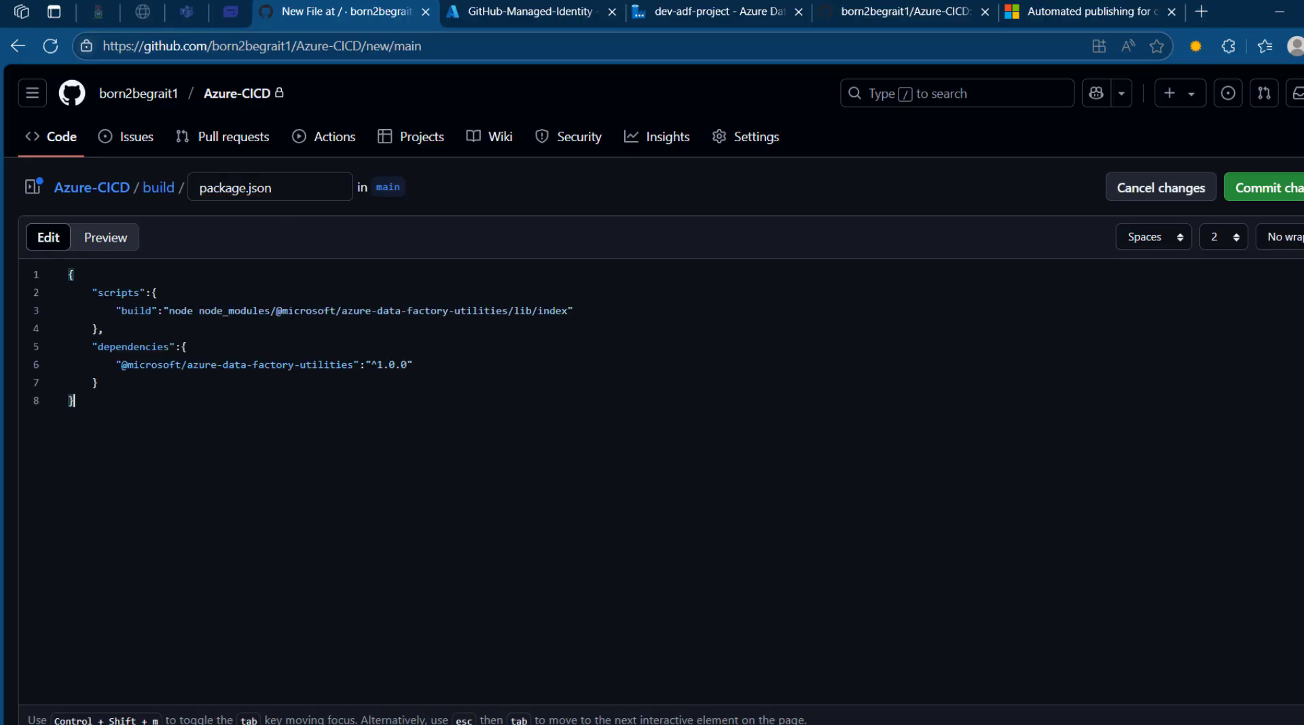
{"action": "left_click_drag", "start_coordinate": [411, 418], "coordinate": [68, 274]}
{"action": "left_click", "coordinate": [116, 292]}
{"action": "key", "text": "ctrl+a"}
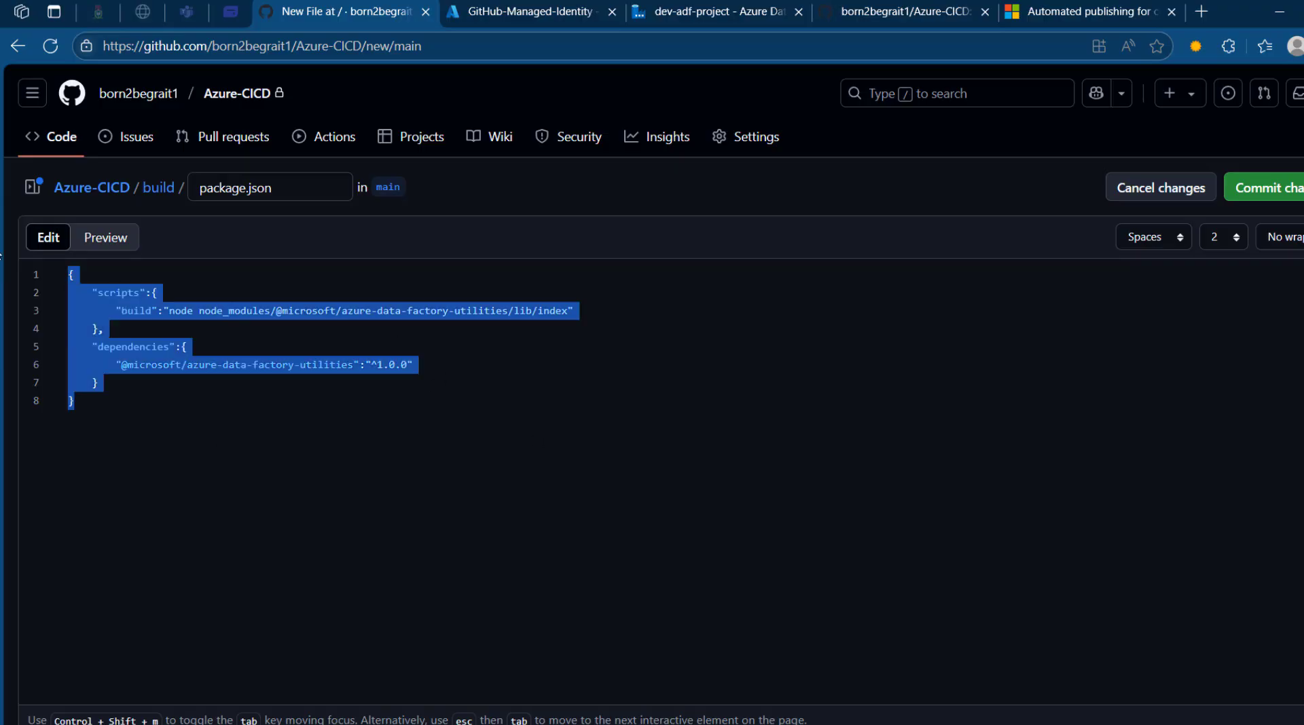
Commit package.json directly to the main branch with the extended description "build package json".
{"action": "left_click", "coordinate": [1295, 197]}
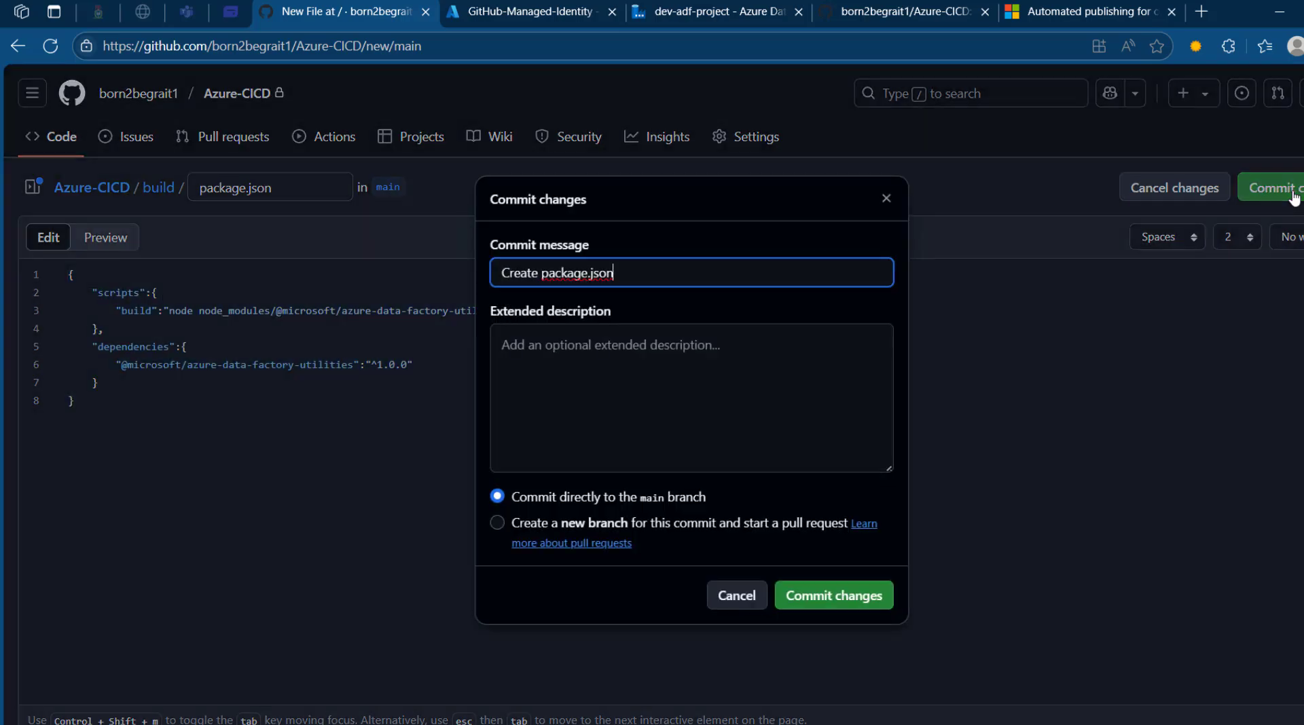
{"action": "left_click", "coordinate": [650, 365]}
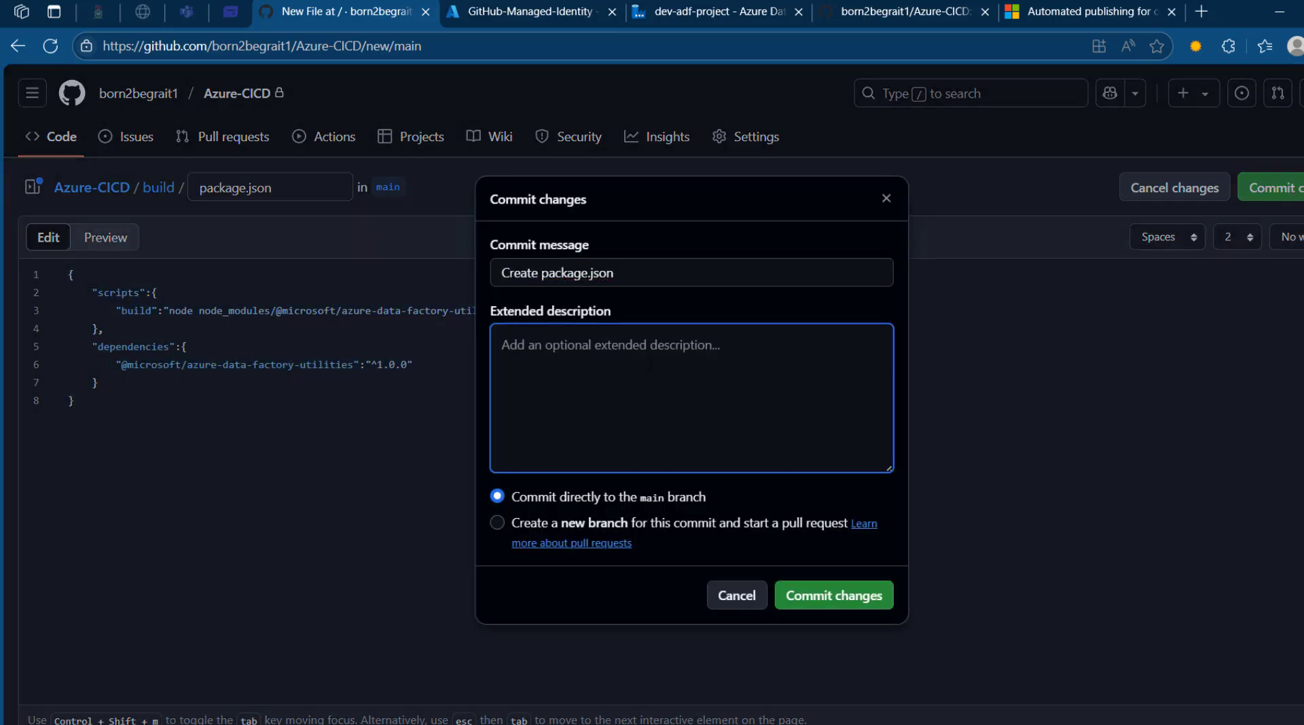
{"action": "type", "text": "build"}
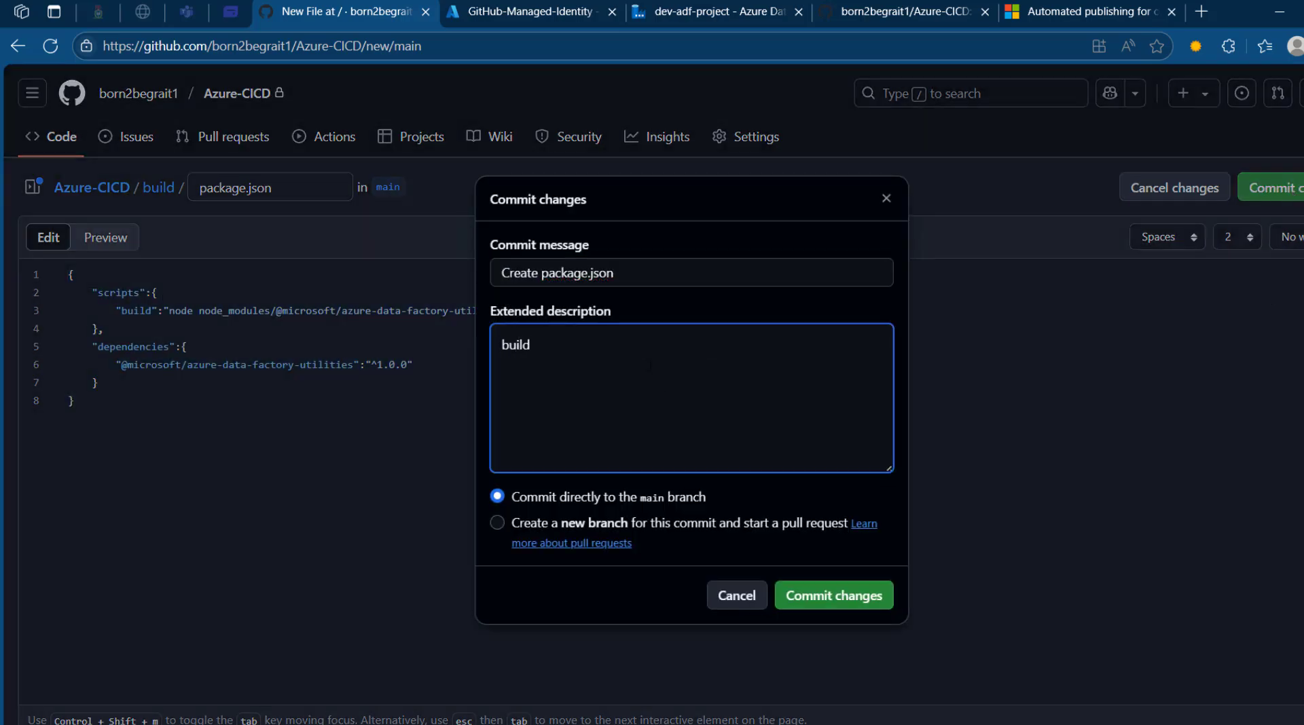
{"action": "type", "text": " package json"}
{"action": "left_click", "coordinate": [851, 596]}
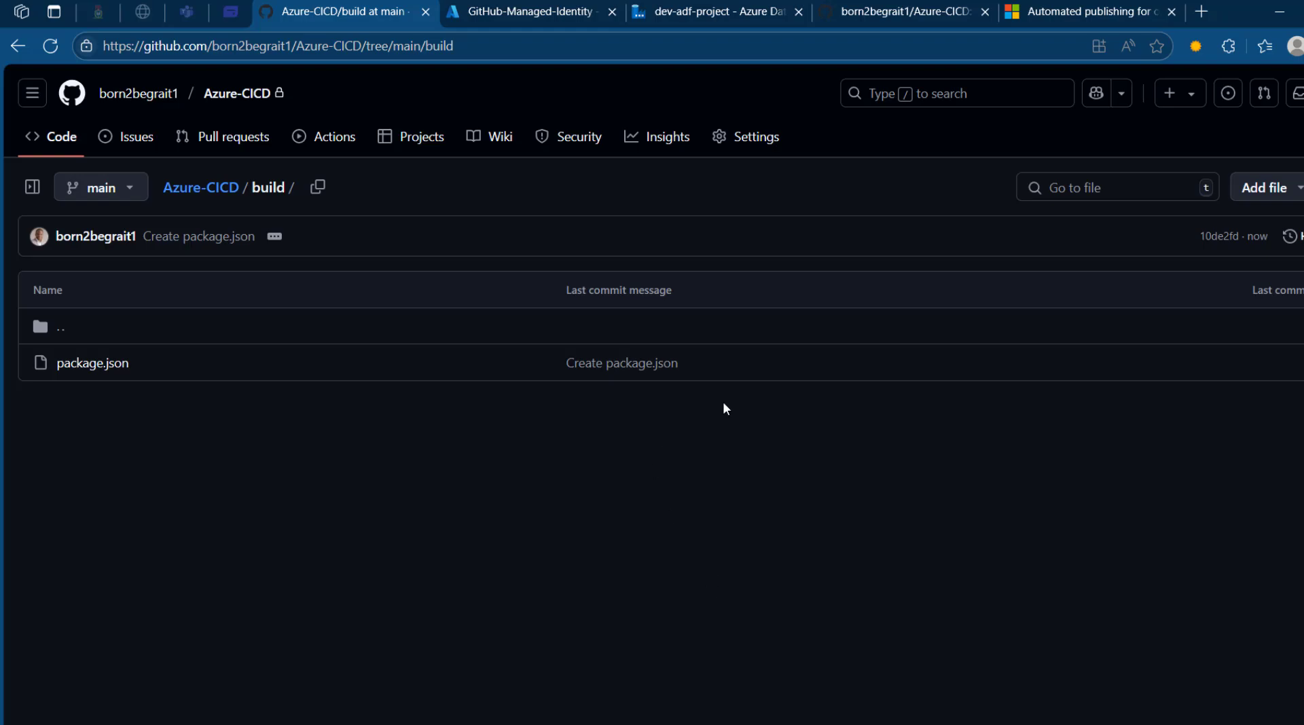
Open the Actions secrets and variables page in the Azure-CICD repository's settings.
{"action": "left_click", "coordinate": [767, 148]}
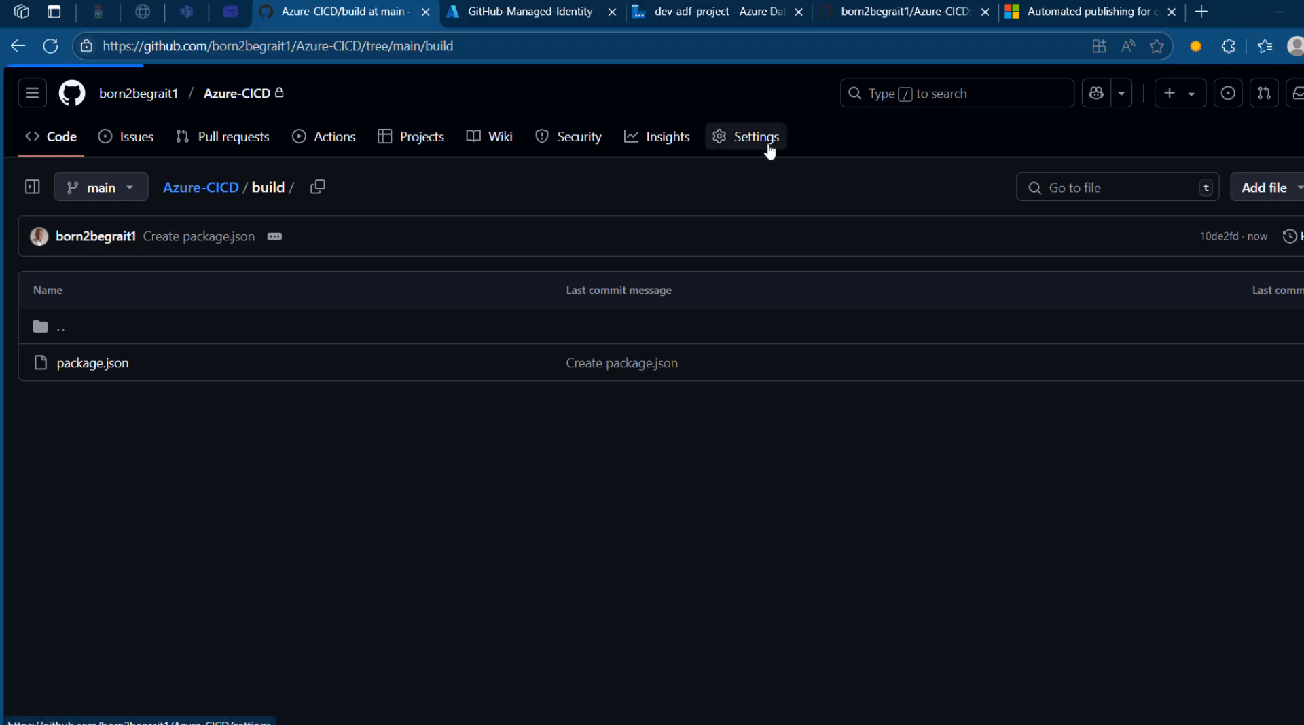
{"action": "scroll", "coordinate": [771, 340], "scroll_direction": "down", "scroll_amount": 15}
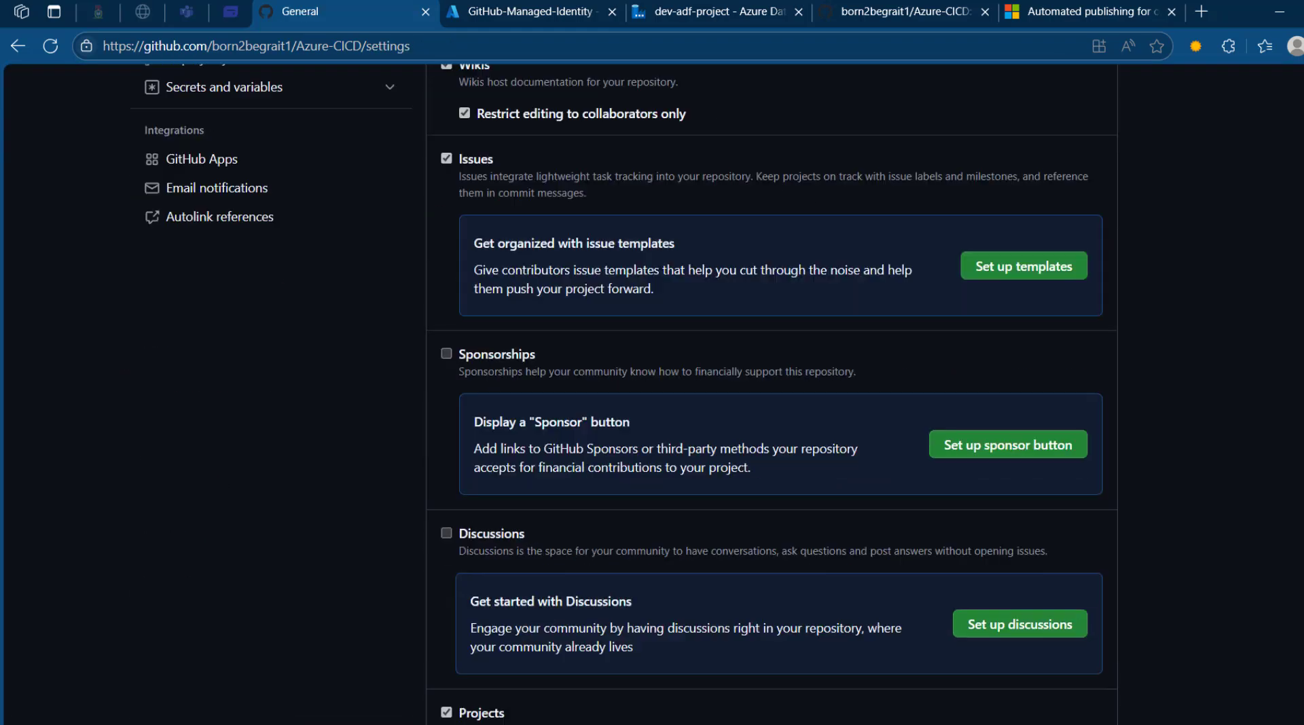
{"action": "scroll", "coordinate": [772, 394], "scroll_direction": "up", "scroll_amount": 7}
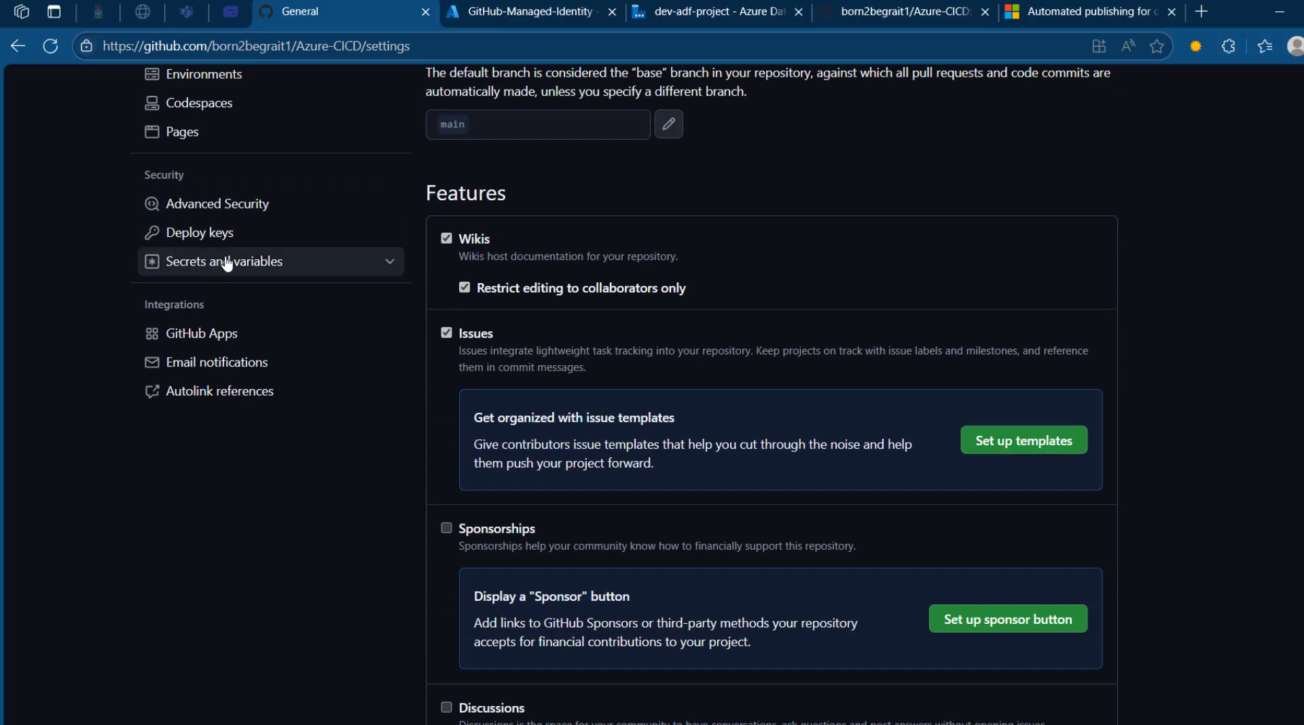
{"action": "left_click", "coordinate": [253, 271]}
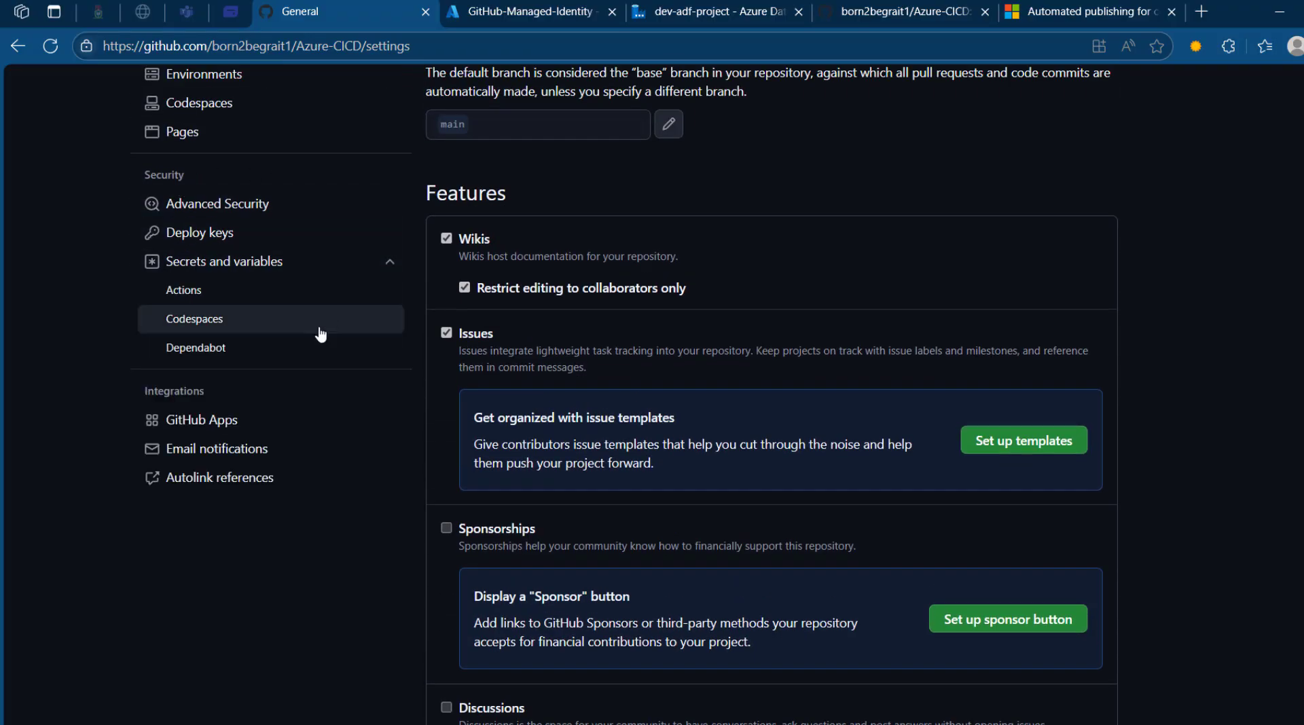
{"action": "left_click", "coordinate": [222, 300]}
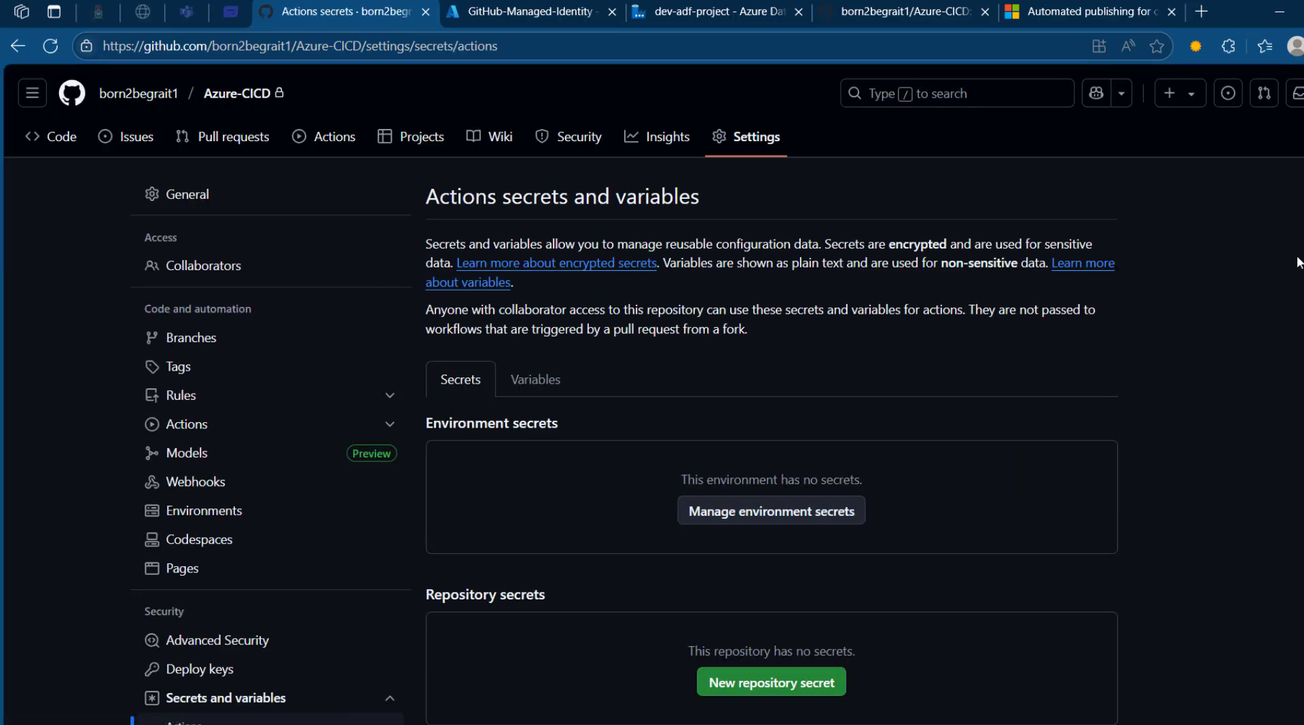
{"action": "scroll", "coordinate": [891, 349], "scroll_direction": "down", "scroll_amount": 3}
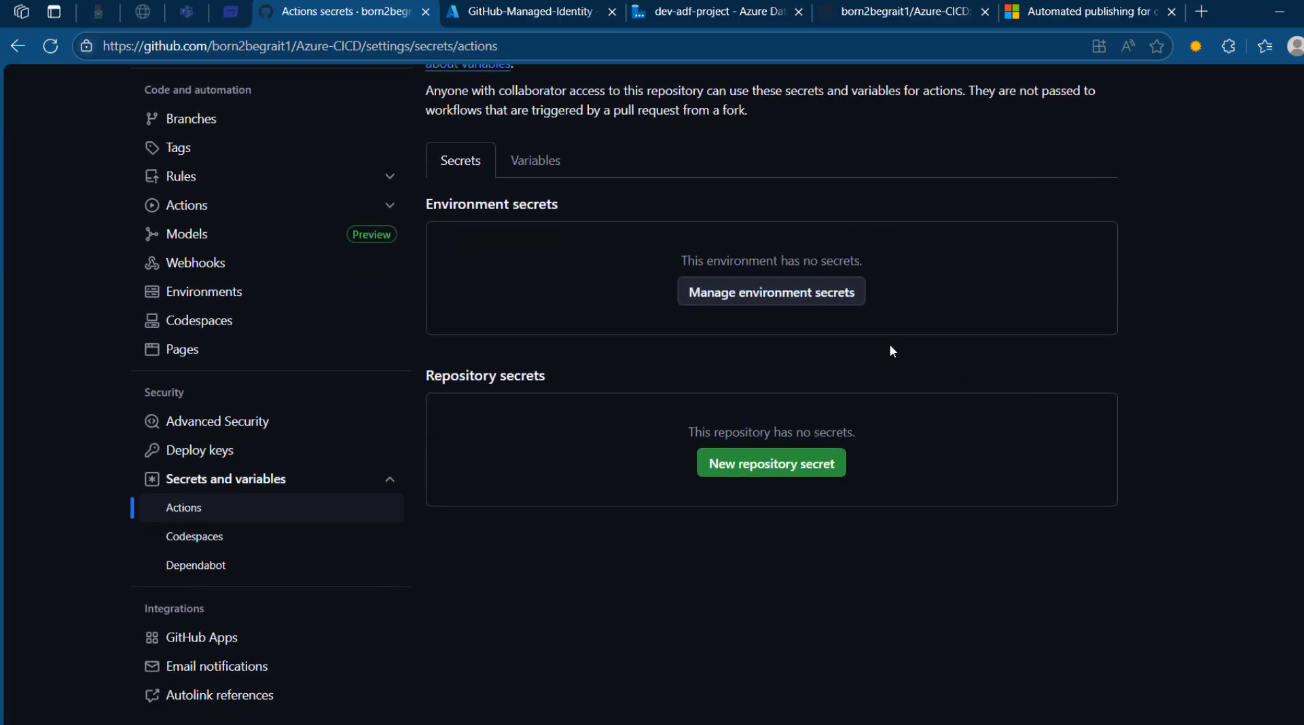
Start a new repository secret named AZURE_SUBSCRIPTION_ID.
{"action": "left_click", "coordinate": [779, 469]}
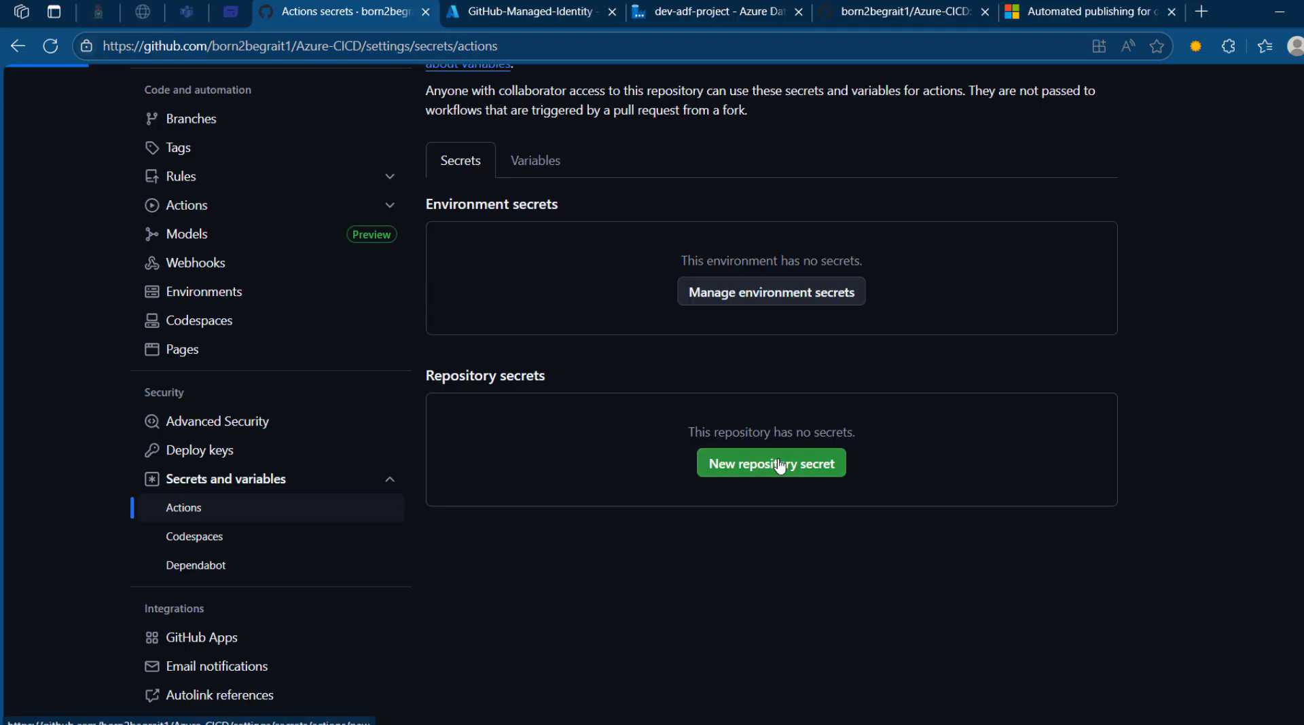
{"action": "left_click", "coordinate": [531, 272]}
{"action": "type", "text": "Az"}
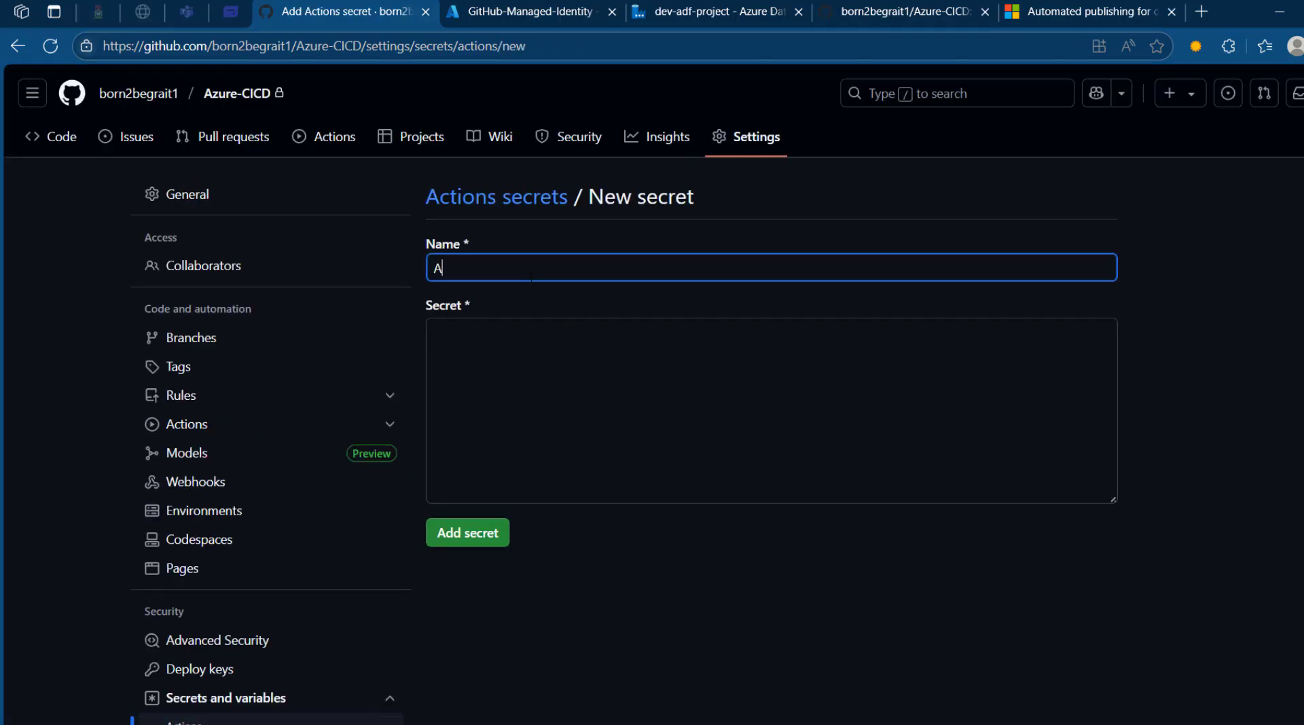
{"action": "key", "text": "BackSpace"}
{"action": "key", "text": "BackSpace"}
{"action": "type", "text": "ZURE"}
{"action": "key", "text": "BackSpace"}
{"action": "key", "text": "BackSpace"}
{"action": "key", "text": "BackSpace"}
{"action": "key", "text": "BackSpace"}
{"action": "type", "text": "AZURE_SUBSCRIPTION"}
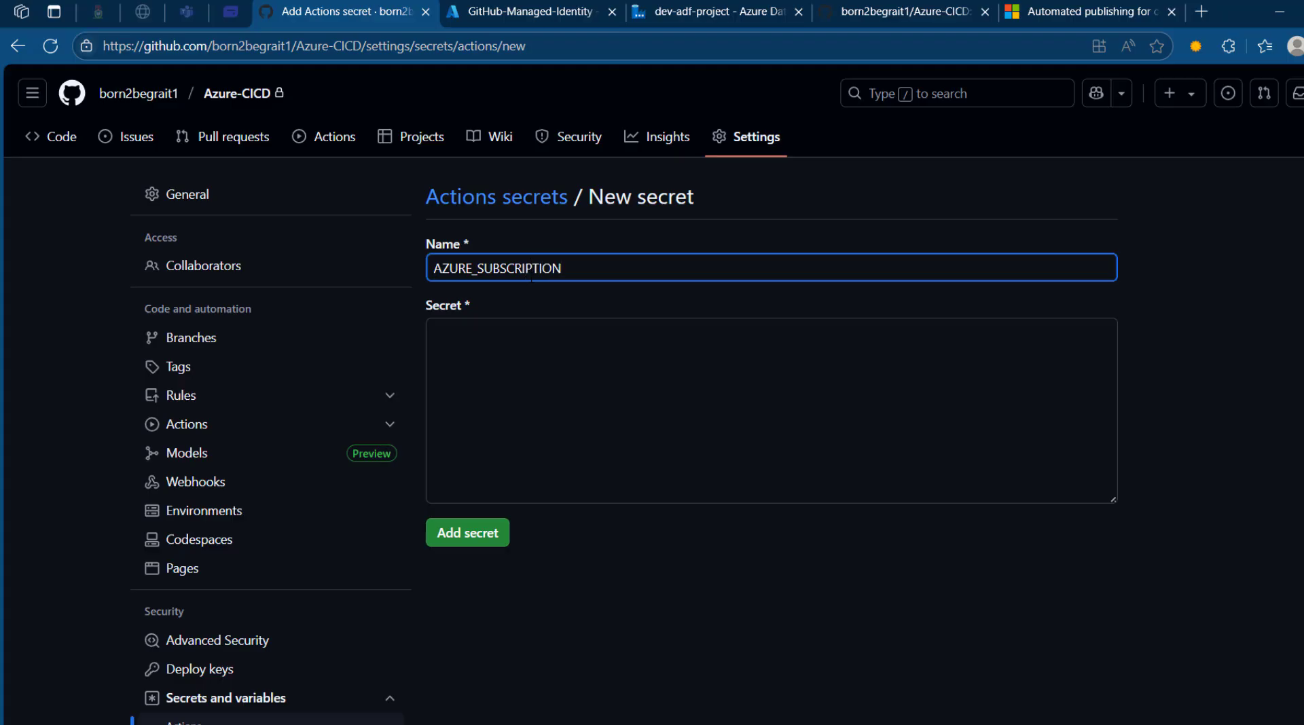
{"action": "type", "text": "_ID"}
{"action": "left_click", "coordinate": [547, 324]}
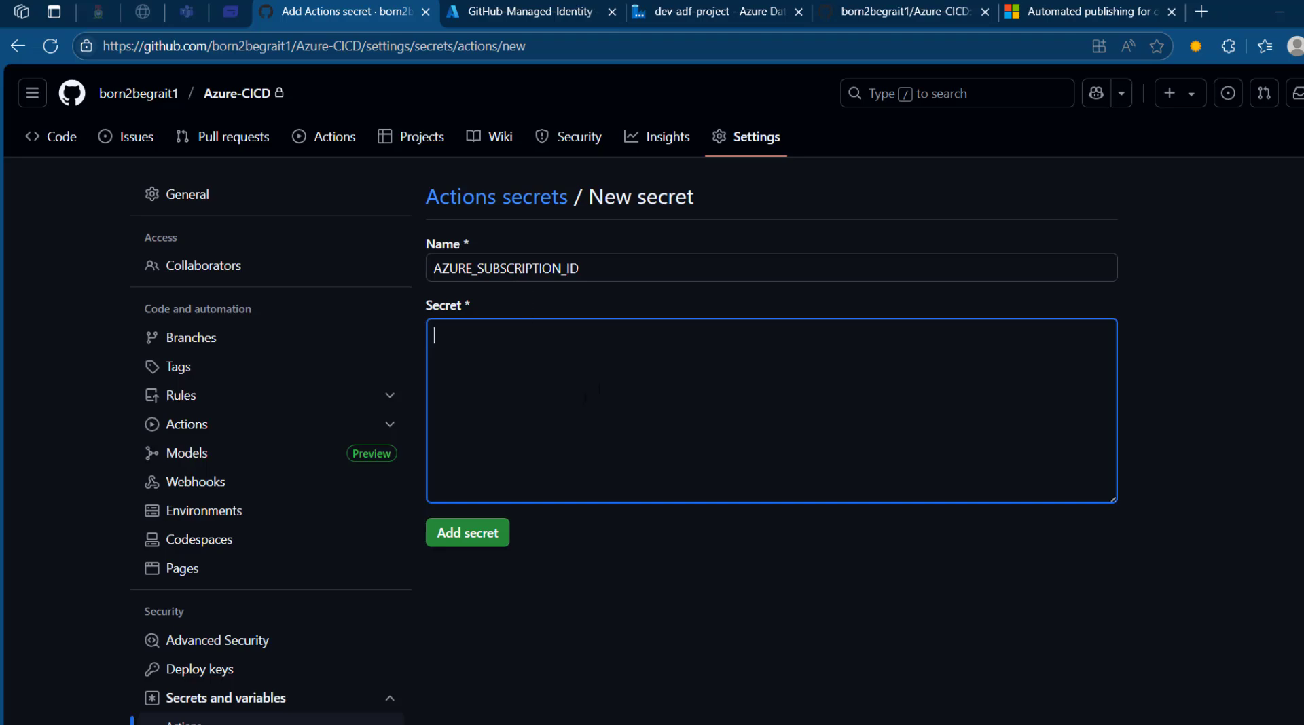
Copy the subscription ID from GitHub-Managed-Identity's overview in the Azure portal, paste it as the GitHub secret's value, and add the secret.
{"action": "left_click", "coordinate": [516, 5]}
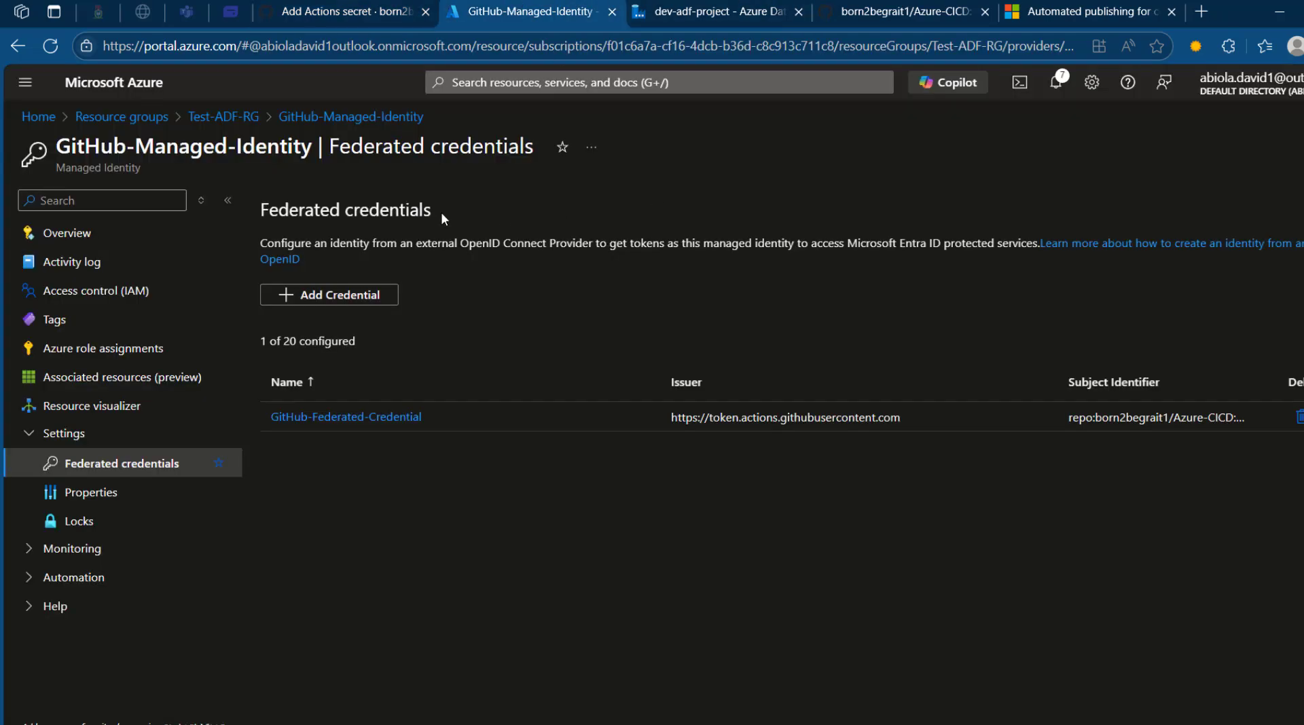
{"action": "left_click", "coordinate": [91, 238]}
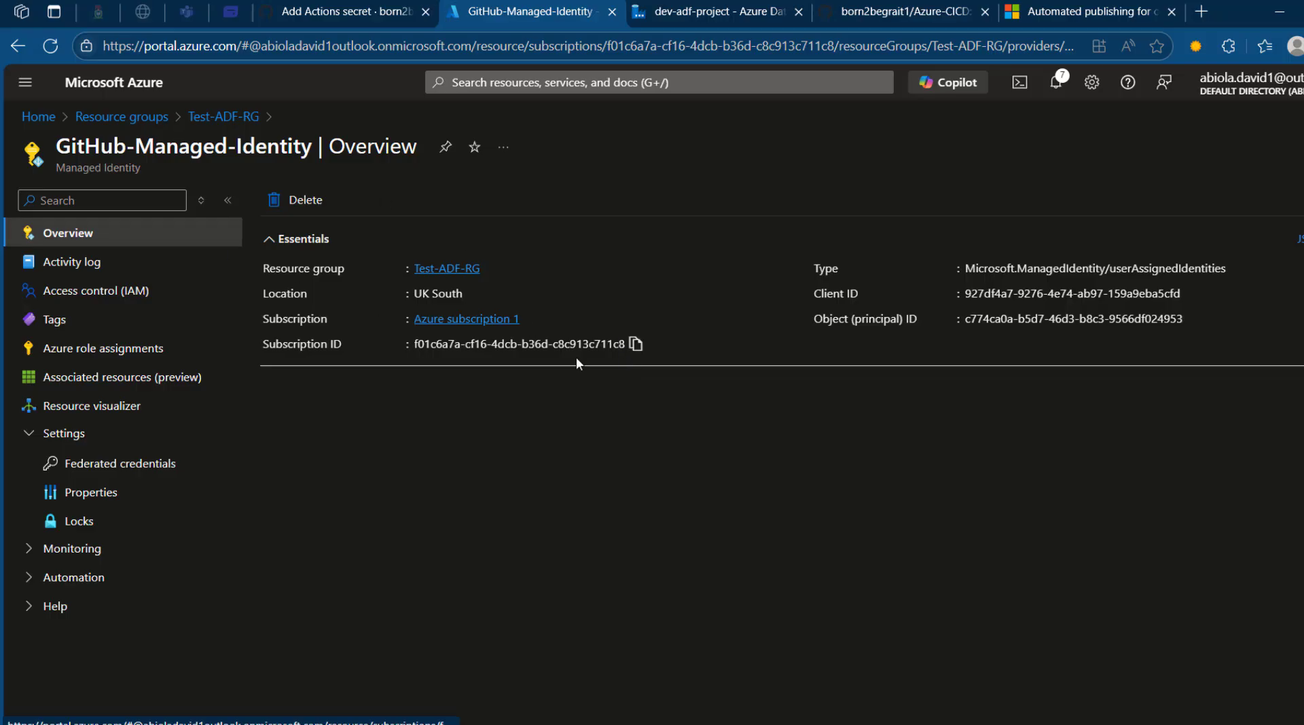
{"action": "left_click", "coordinate": [635, 345]}
{"action": "left_click", "coordinate": [346, 11]}
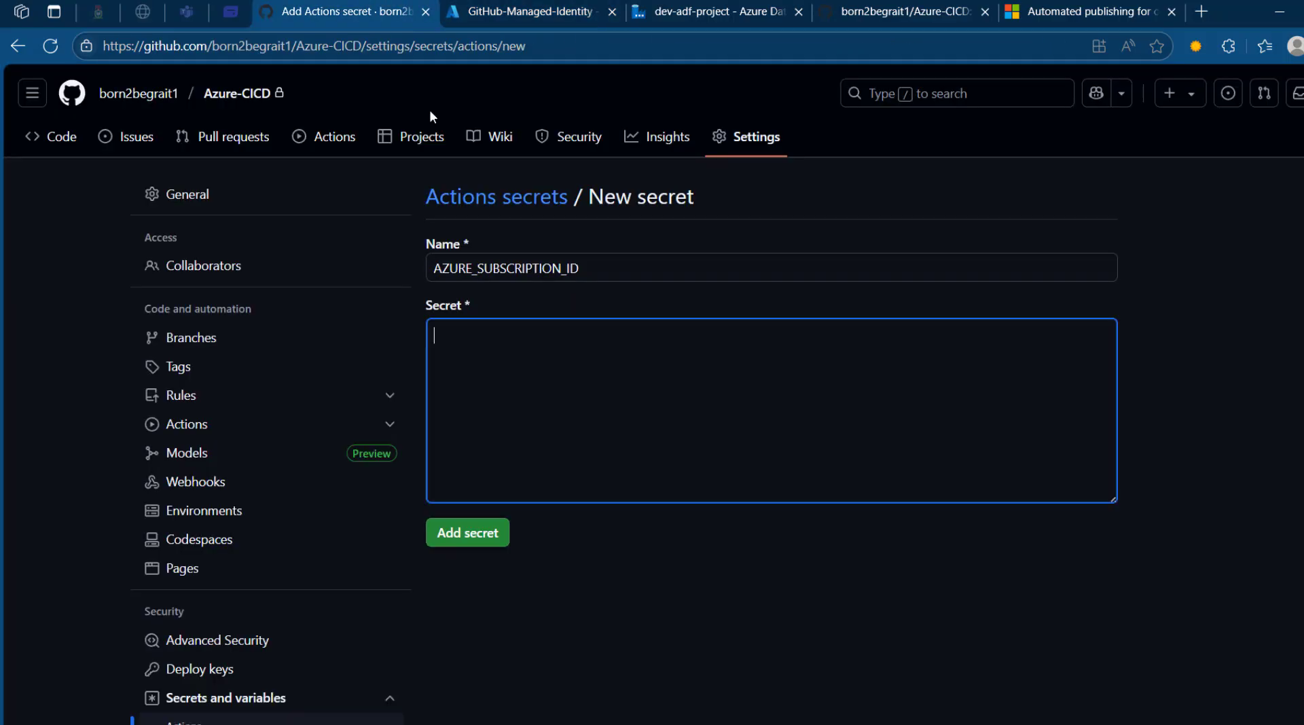
{"action": "key", "text": "ctrl+v"}
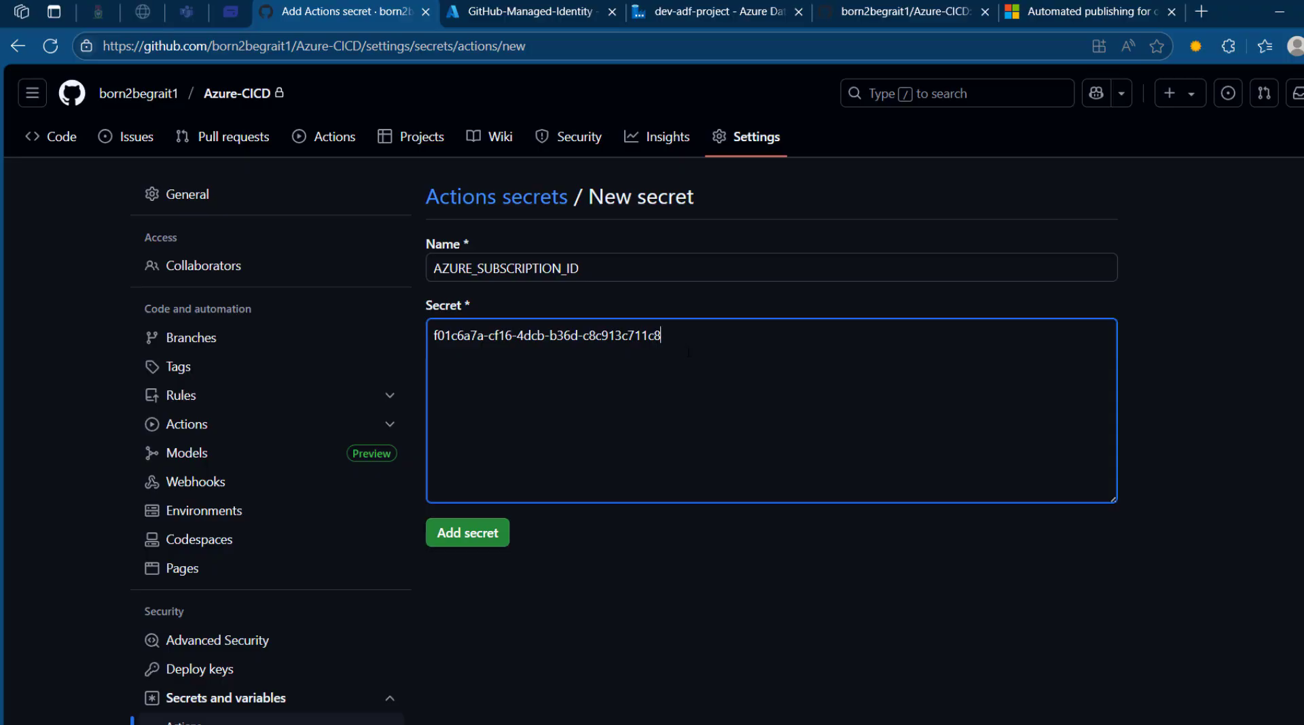
{"action": "left_click_drag", "start_coordinate": [689, 351], "coordinate": [457, 346]}
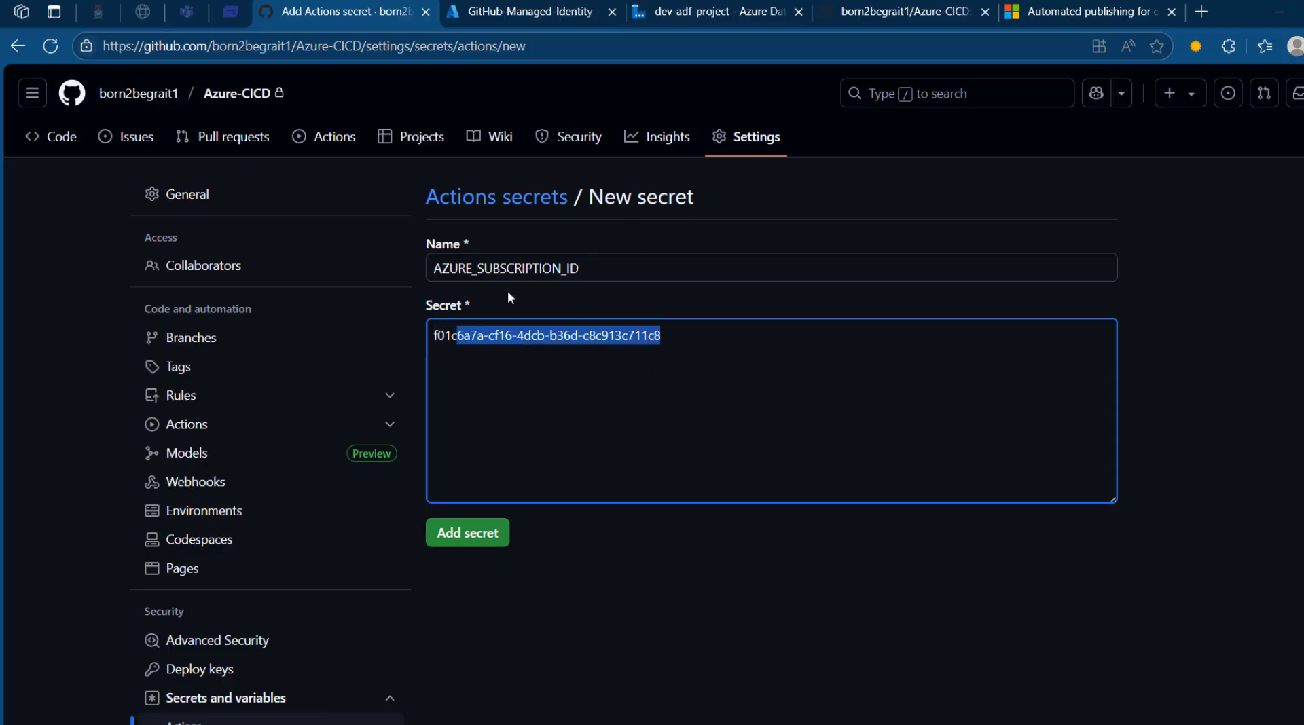
{"action": "left_click_drag", "start_coordinate": [449, 269], "coordinate": [623, 267]}
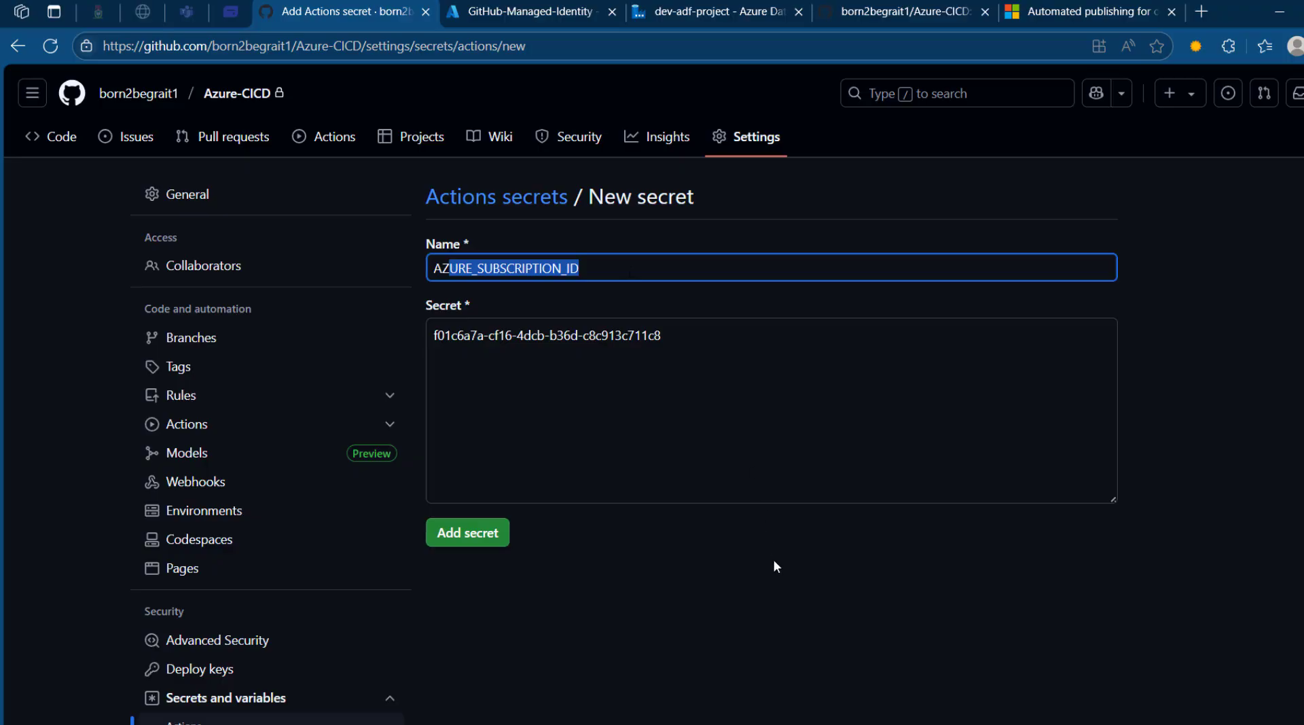
{"action": "left_click", "coordinate": [747, 550]}
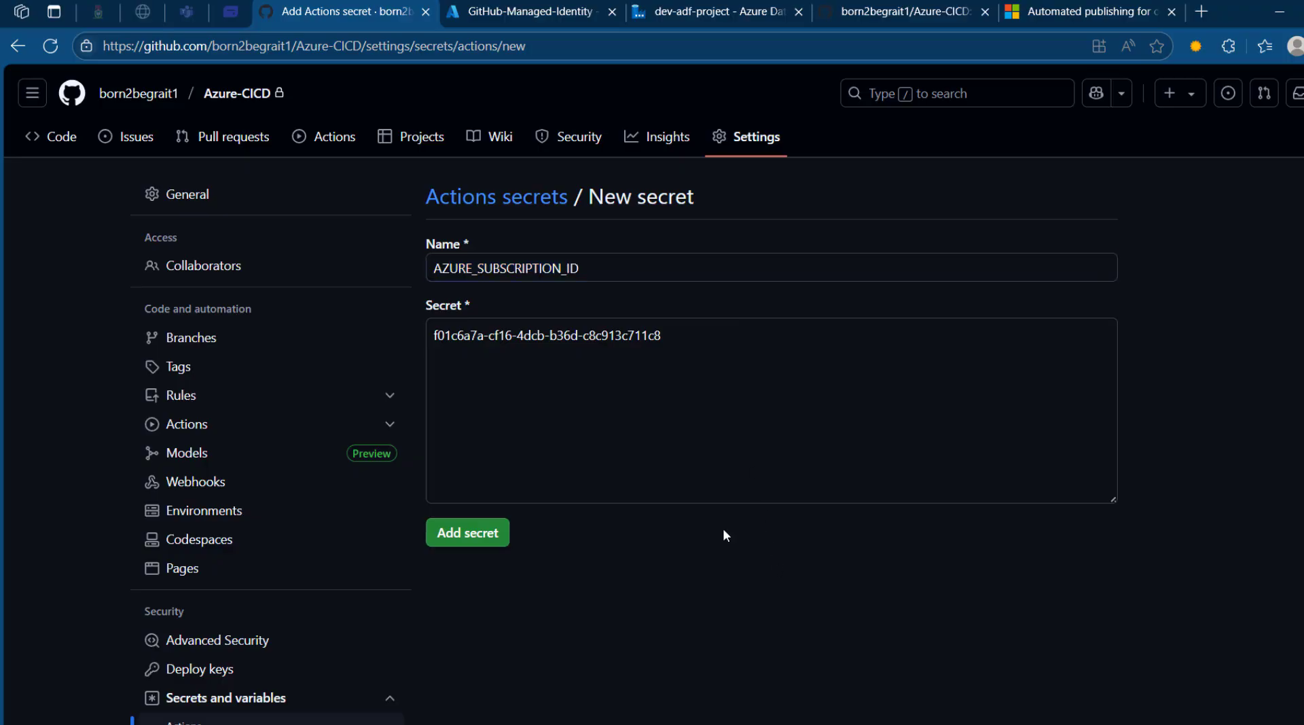
{"action": "left_click", "coordinate": [475, 536]}
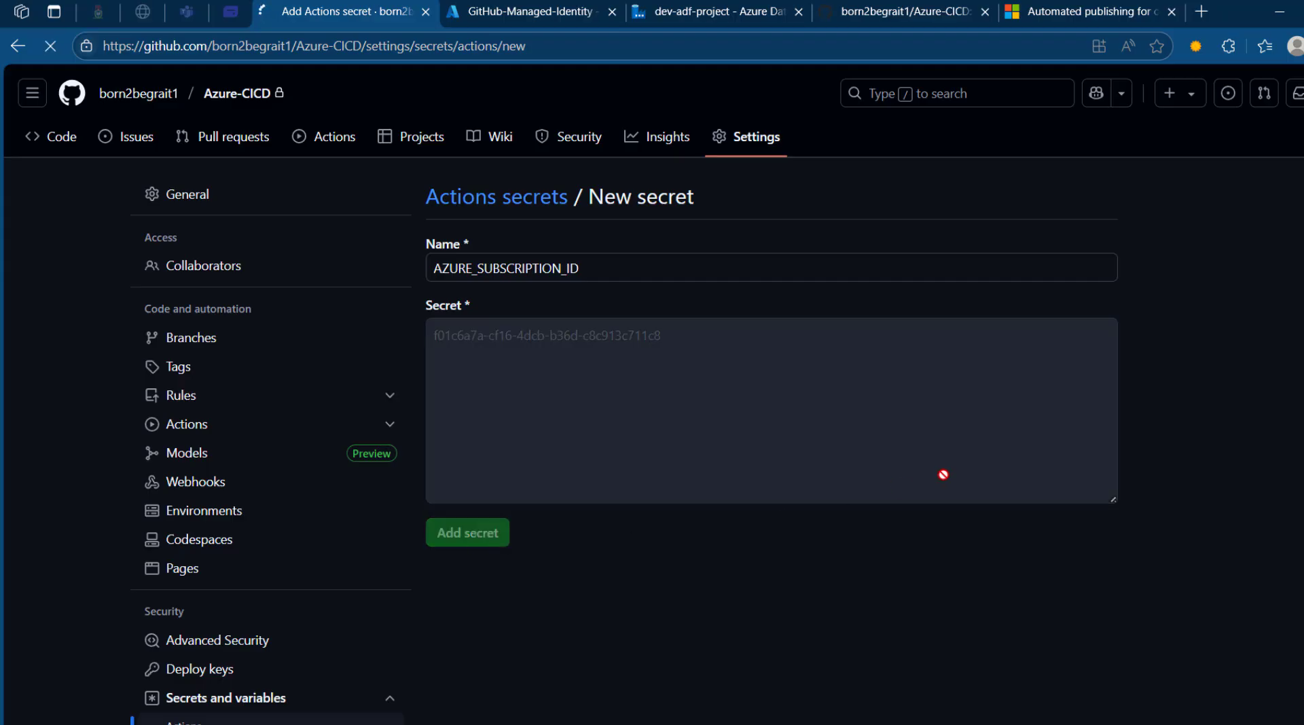
Start another repository secret named AZURE_CLIENT_ID.
{"action": "left_click", "coordinate": [1033, 656]}
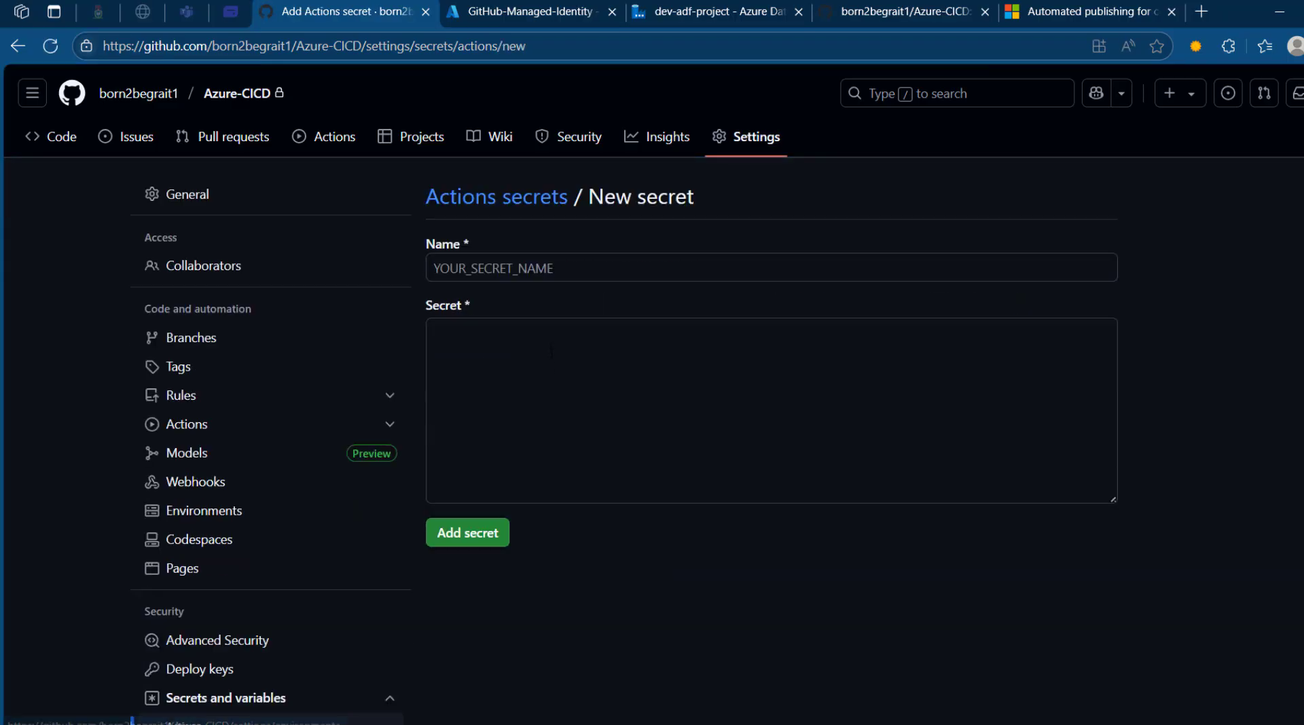
{"action": "left_click", "coordinate": [490, 267]}
{"action": "type", "text": "AZUR"}
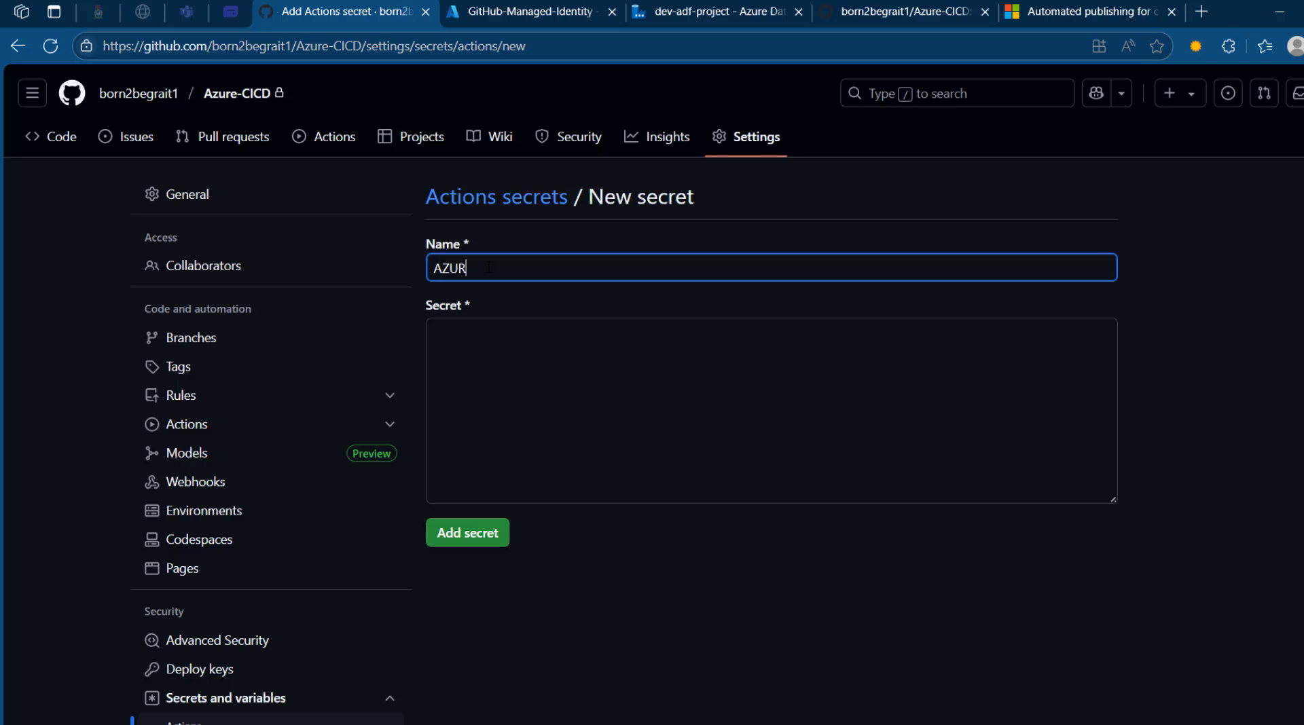
{"action": "type", "text": "E_CILENT_ID"}
{"action": "left_click", "coordinate": [503, 340]}
Copy the managed identity's client ID from the Azure portal, paste it as the GitHub secret's value, and add the secret.
{"action": "left_click", "coordinate": [530, 12]}
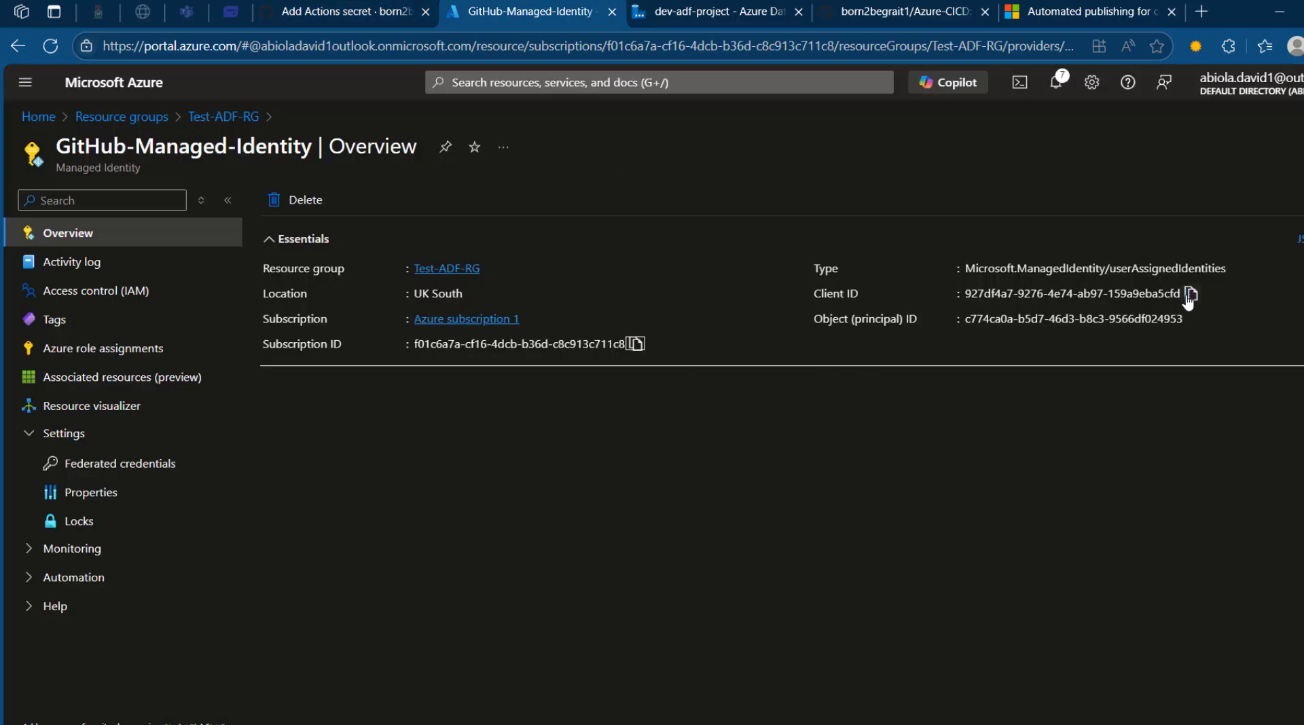
{"action": "left_click", "coordinate": [1189, 294]}
{"action": "left_click", "coordinate": [347, 12]}
{"action": "key", "text": "ctrl+v"}
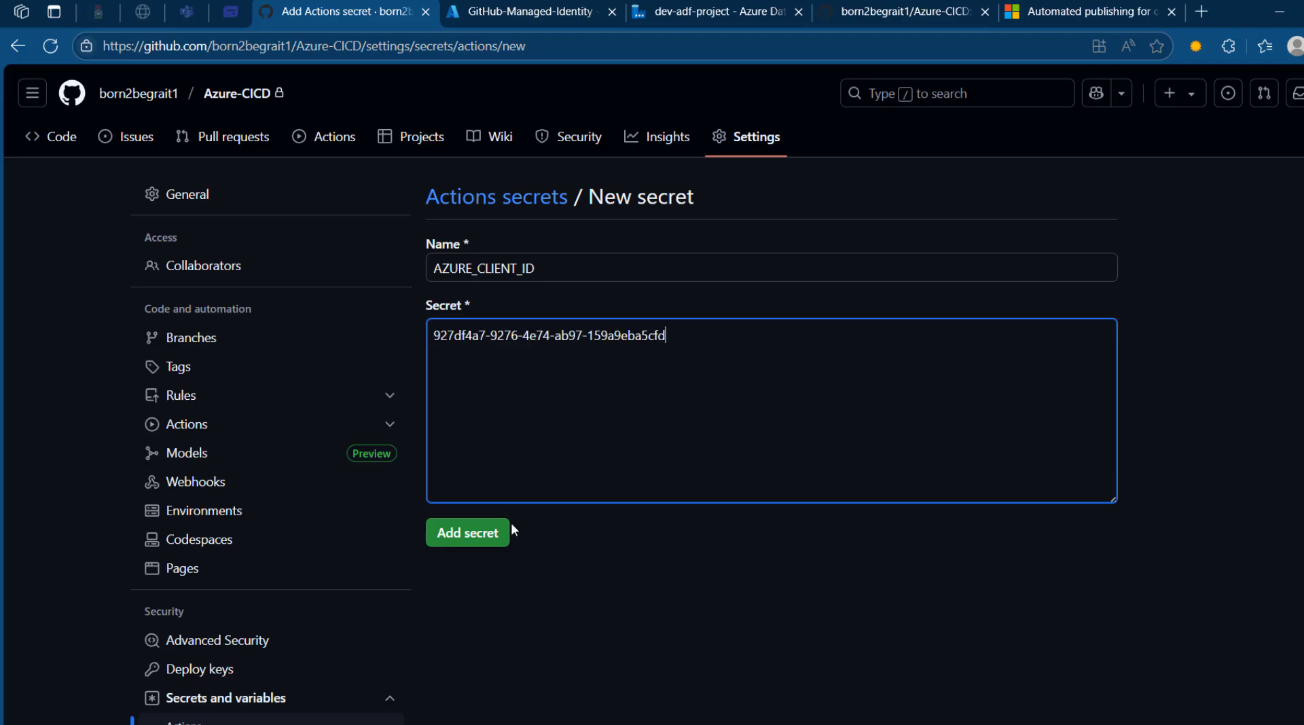
{"action": "left_click", "coordinate": [477, 542]}
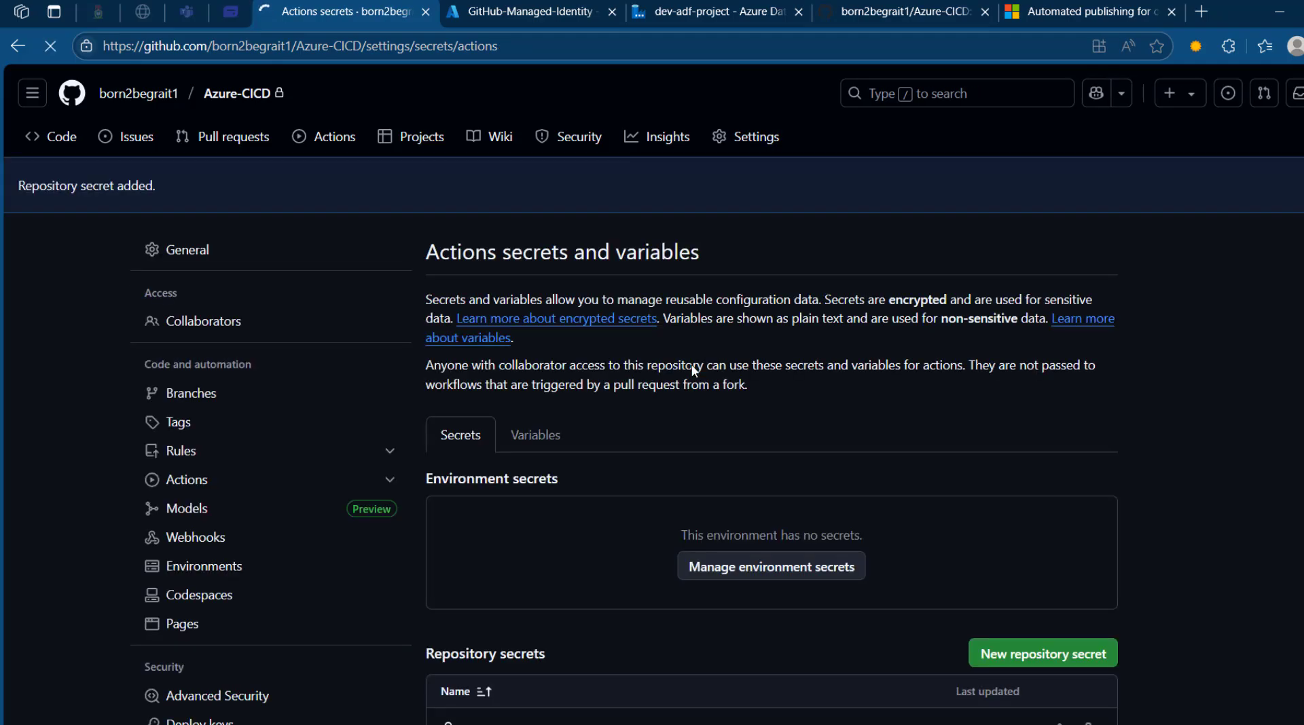
Start a third repository secret named AZURE_TENANT_ID.
{"action": "left_click", "coordinate": [1054, 663]}
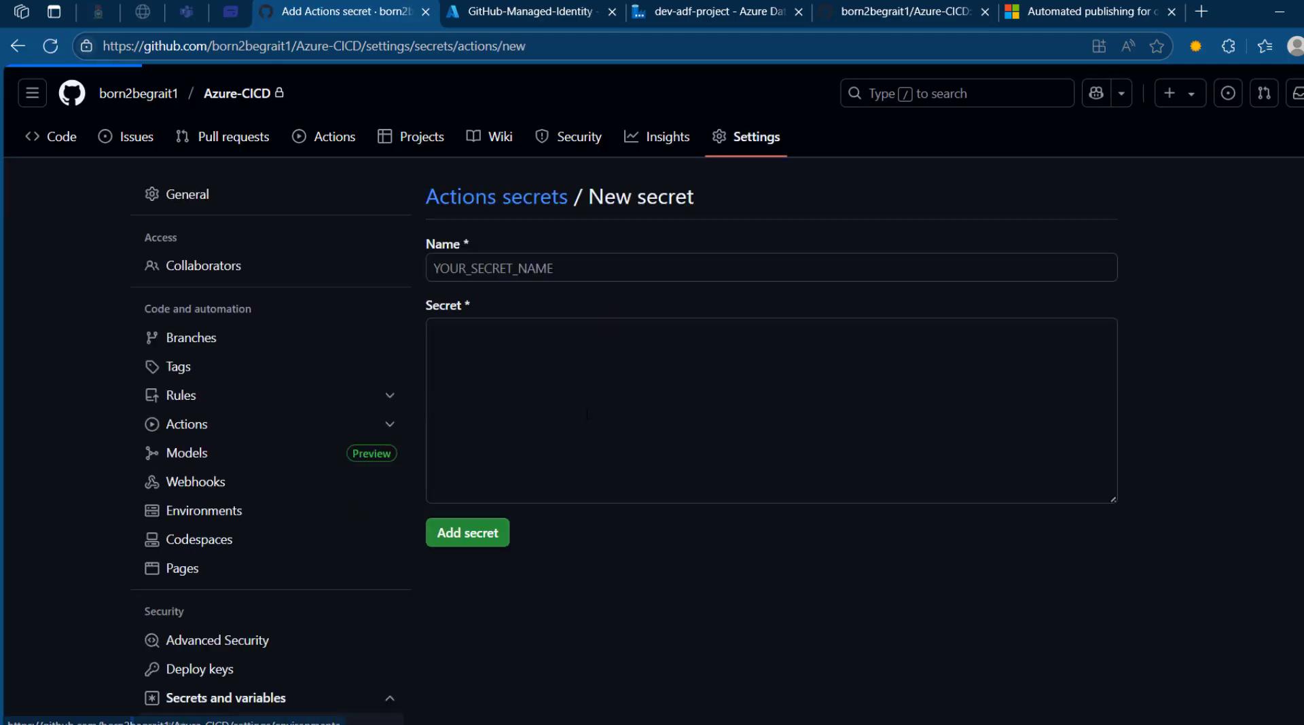
{"action": "left_click", "coordinate": [485, 269]}
{"action": "type", "text": "AZUR"}
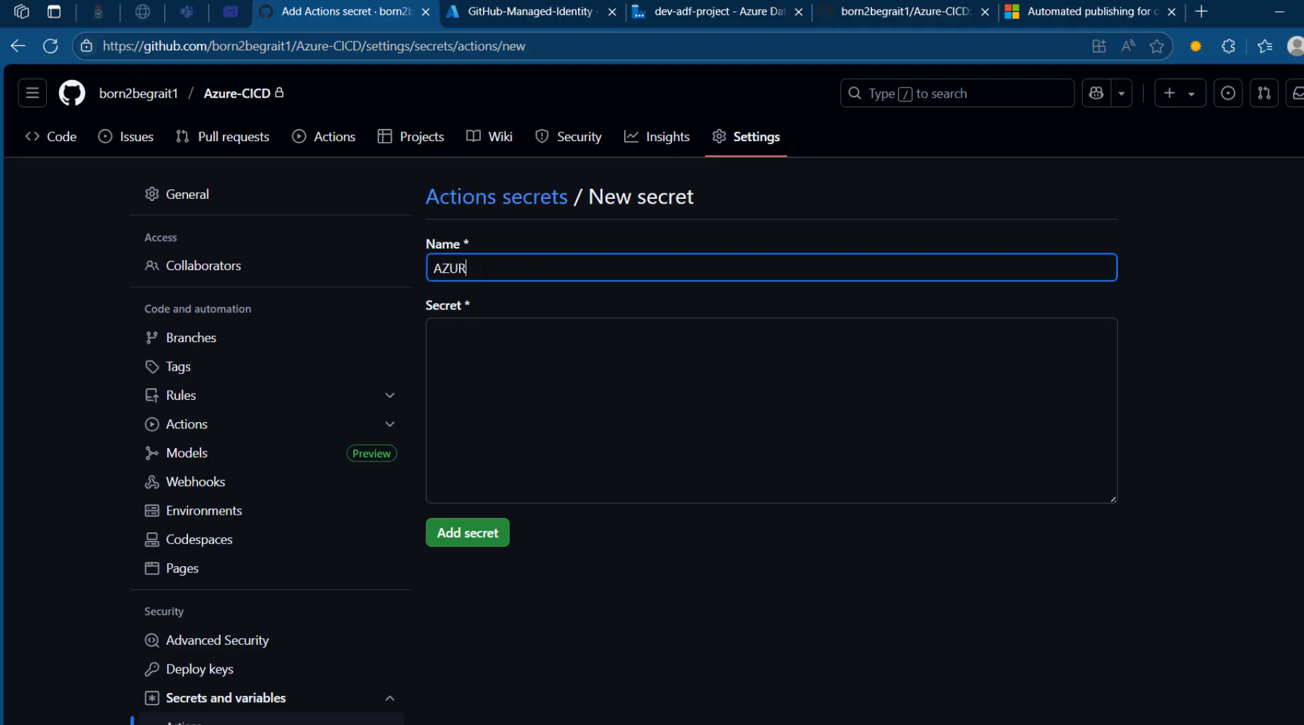
{"action": "type", "text": "E_TENANT_ID"}
{"action": "left_click", "coordinate": [537, 358]}
Copy the tenant ID from the Microsoft Entra ID overview in the Azure portal, paste it as the GitHub secret's value, and add the secret.
{"action": "left_click", "coordinate": [519, 11]}
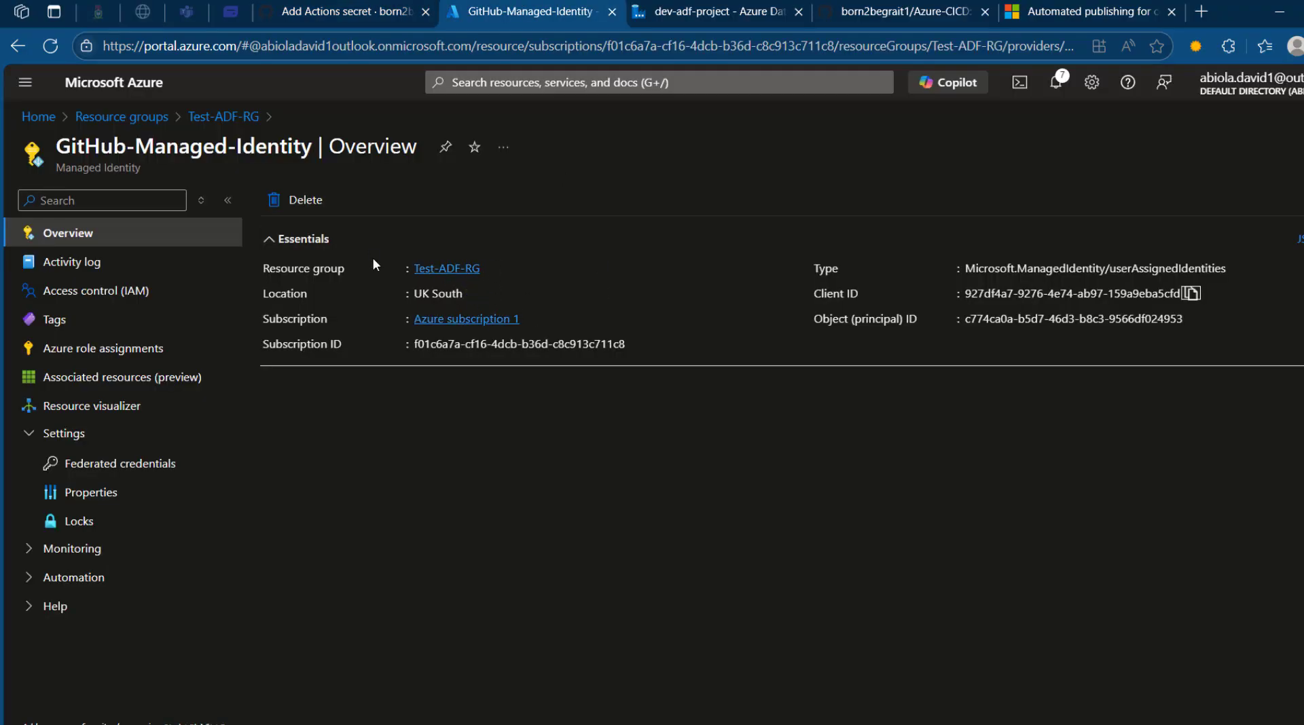
{"action": "left_click", "coordinate": [511, 87]}
{"action": "type", "text": "ENTR"}
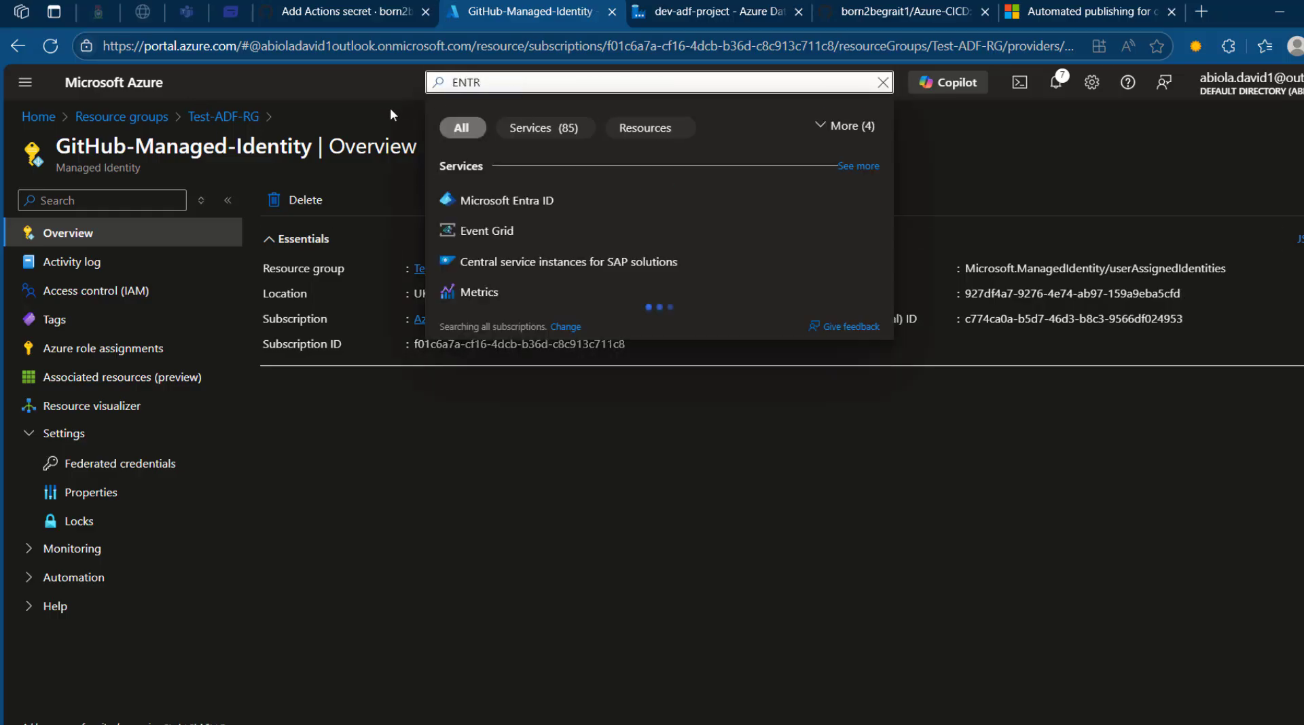
{"action": "left_click", "coordinate": [522, 202]}
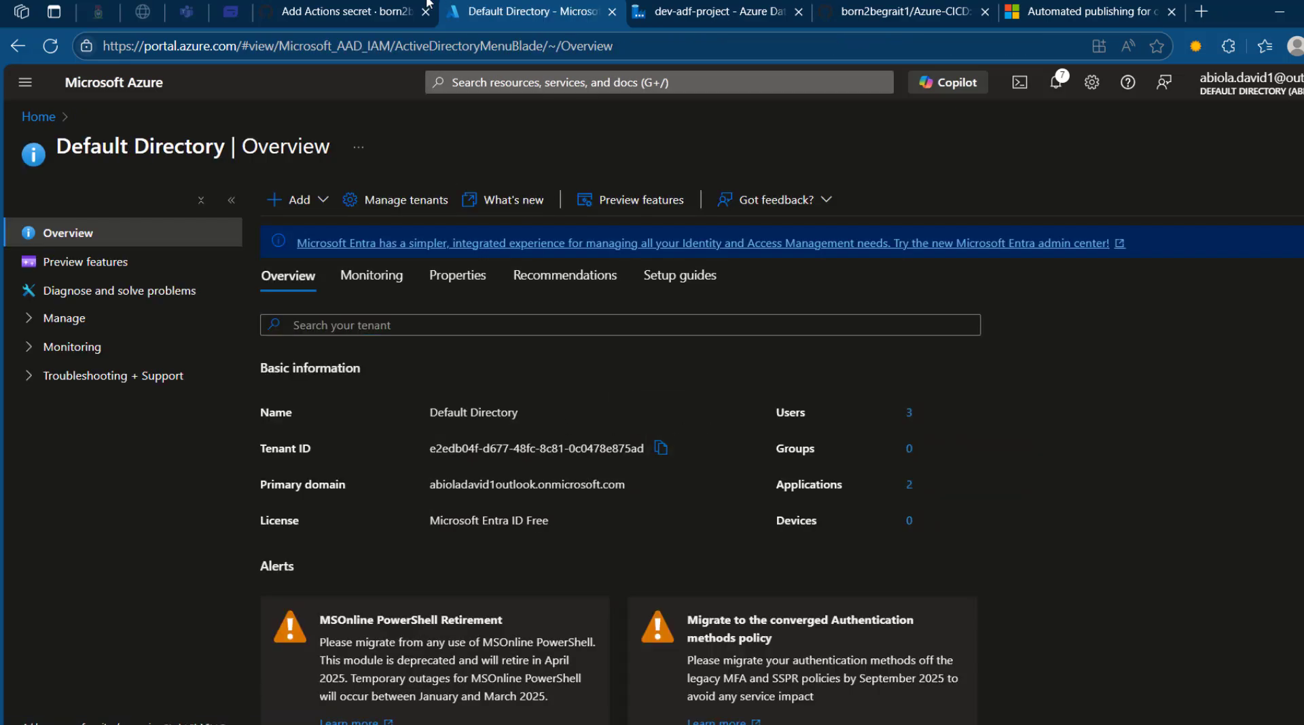
{"action": "left_click", "coordinate": [427, 3]}
{"action": "key", "text": "ctrl+v"}
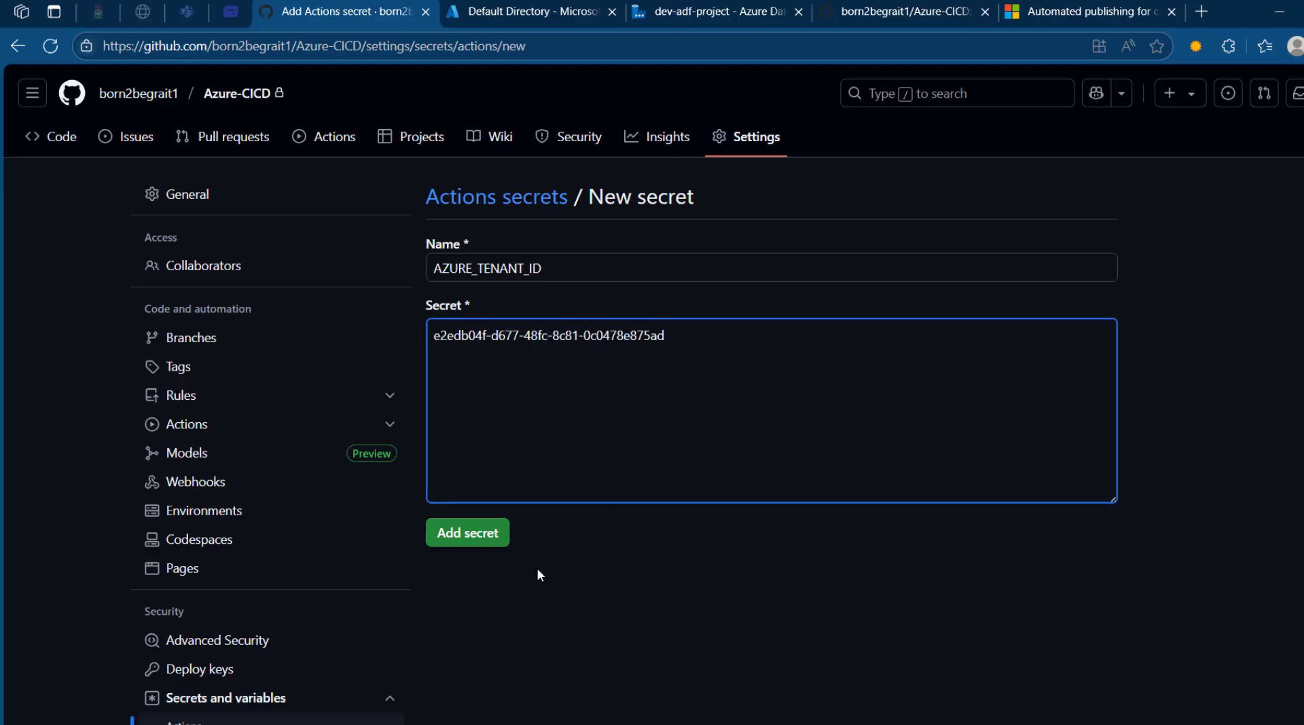
{"action": "left_click", "coordinate": [491, 533]}
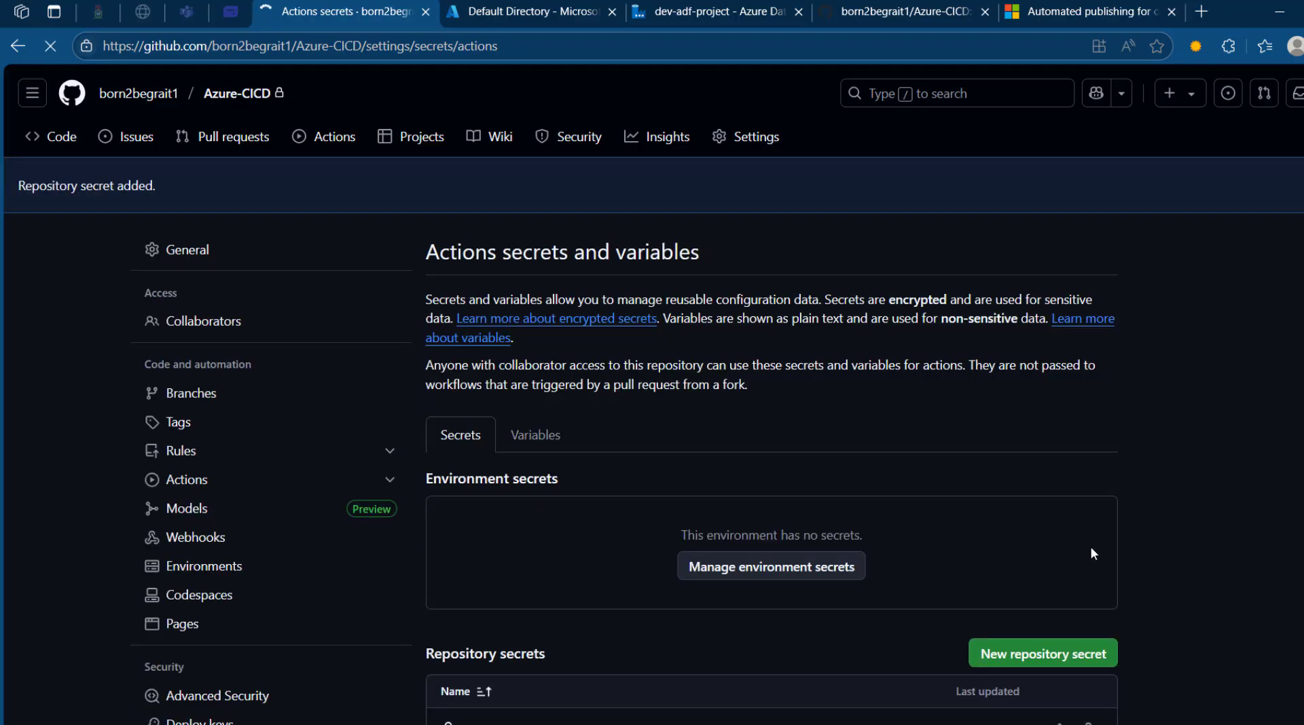
{"action": "scroll", "coordinate": [652, 394], "scroll_direction": "down", "scroll_amount": 5}
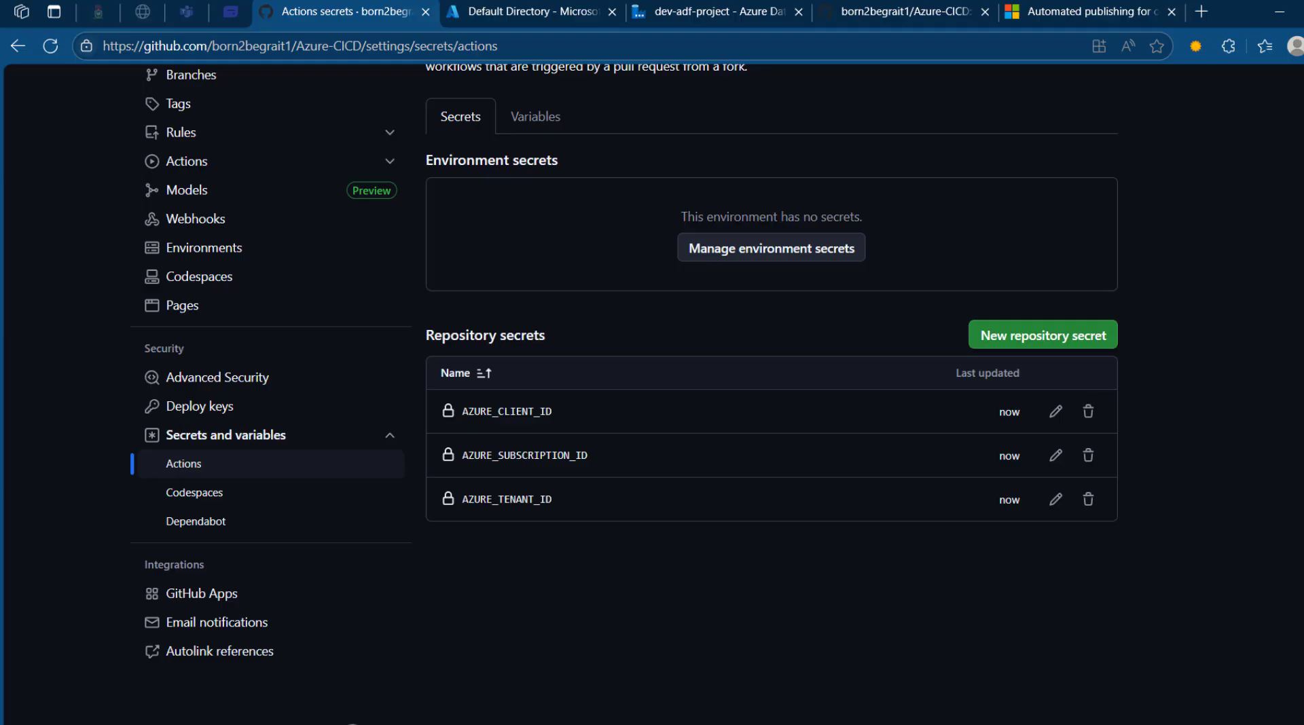
{"action": "scroll", "coordinate": [652, 394], "scroll_direction": "up", "scroll_amount": 5}
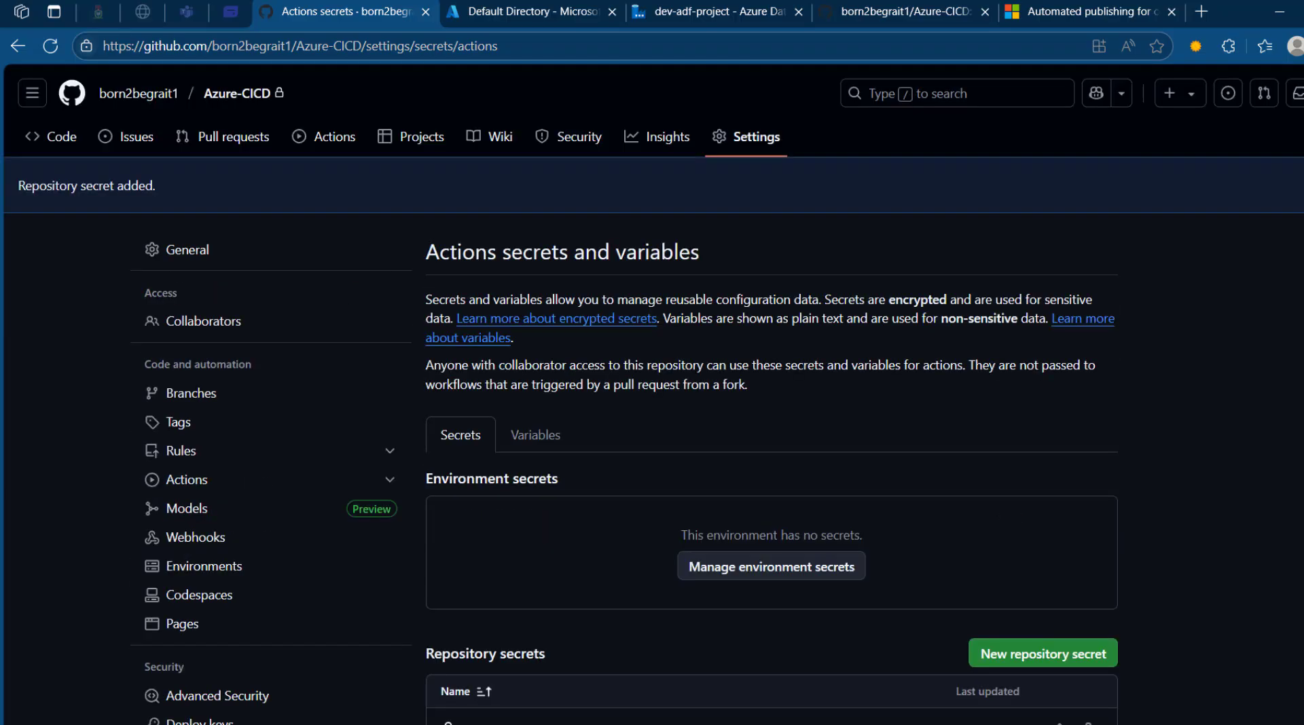
Start a blank, self-written GitHub Actions workflow in the Azure-CICD repository.
{"action": "left_click", "coordinate": [218, 98]}
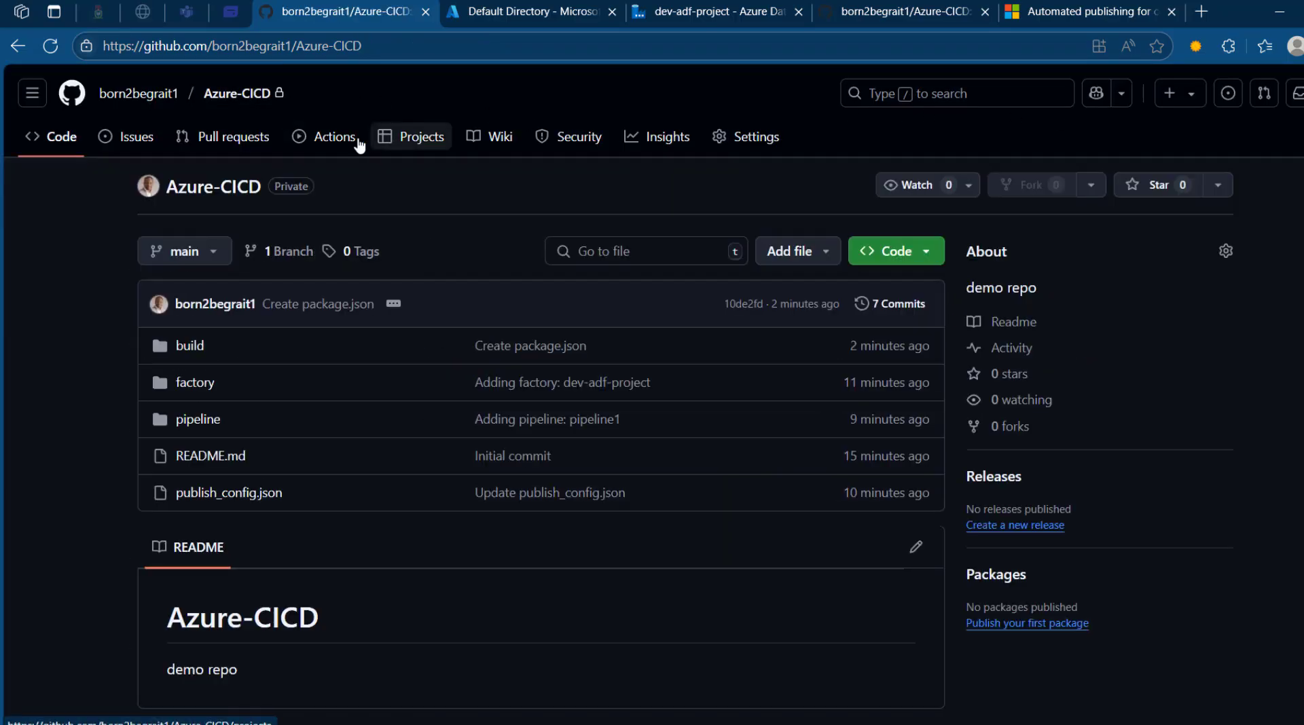
{"action": "left_click", "coordinate": [336, 141]}
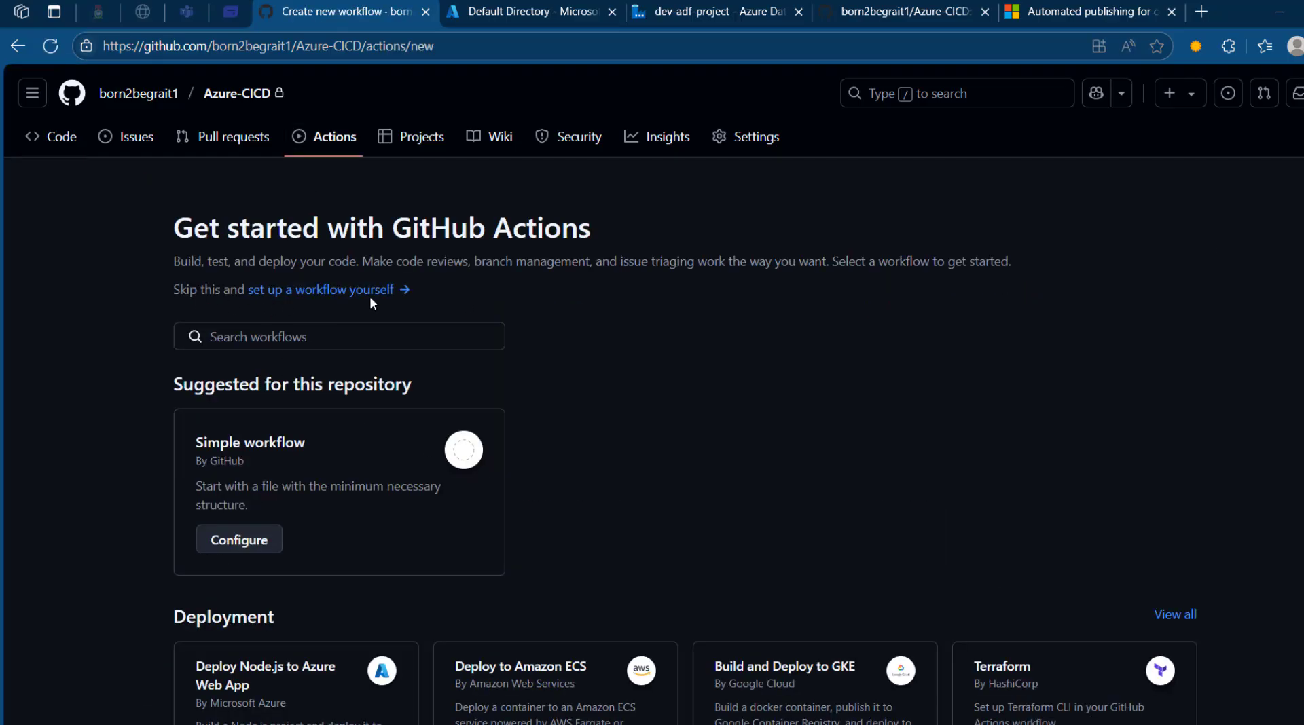
{"action": "left_click", "coordinate": [364, 297]}
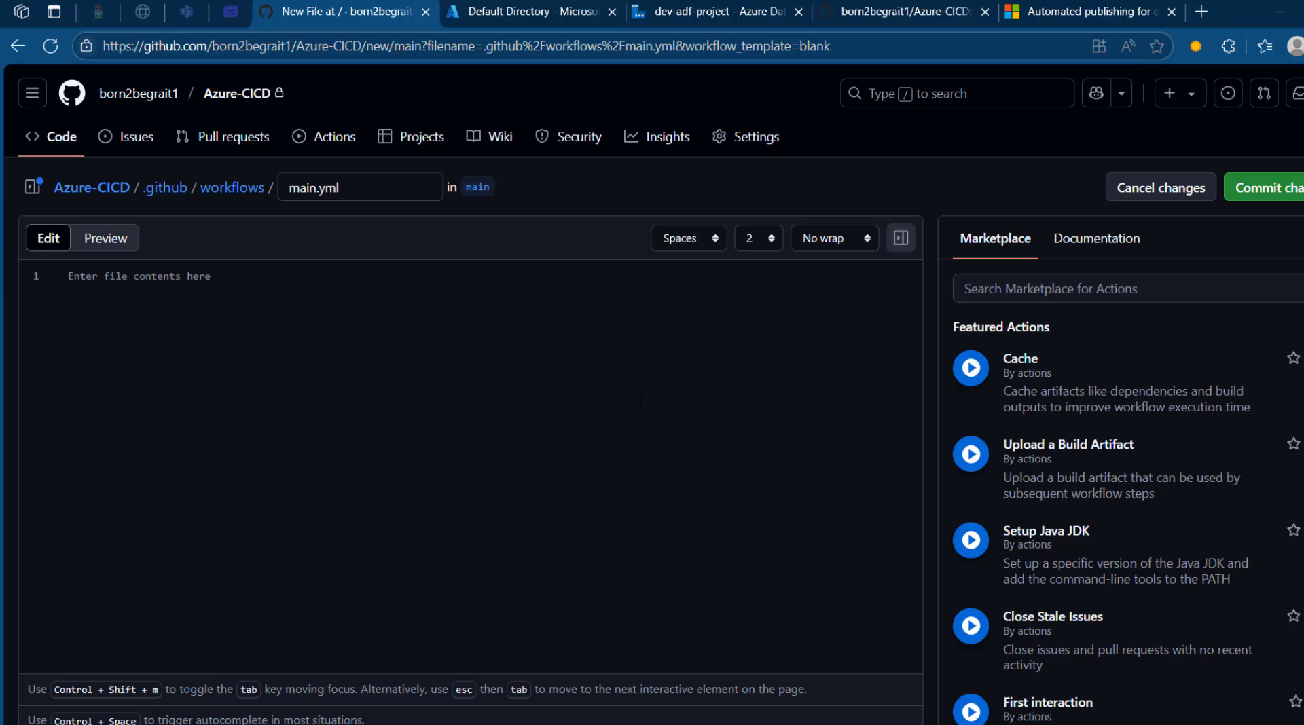
Copy the workflow YAML from the Azure ADF CICD codes.txt notes in Notepad and paste it into main.yml on GitHub.
{"action": "key", "text": "alt+Tab"}
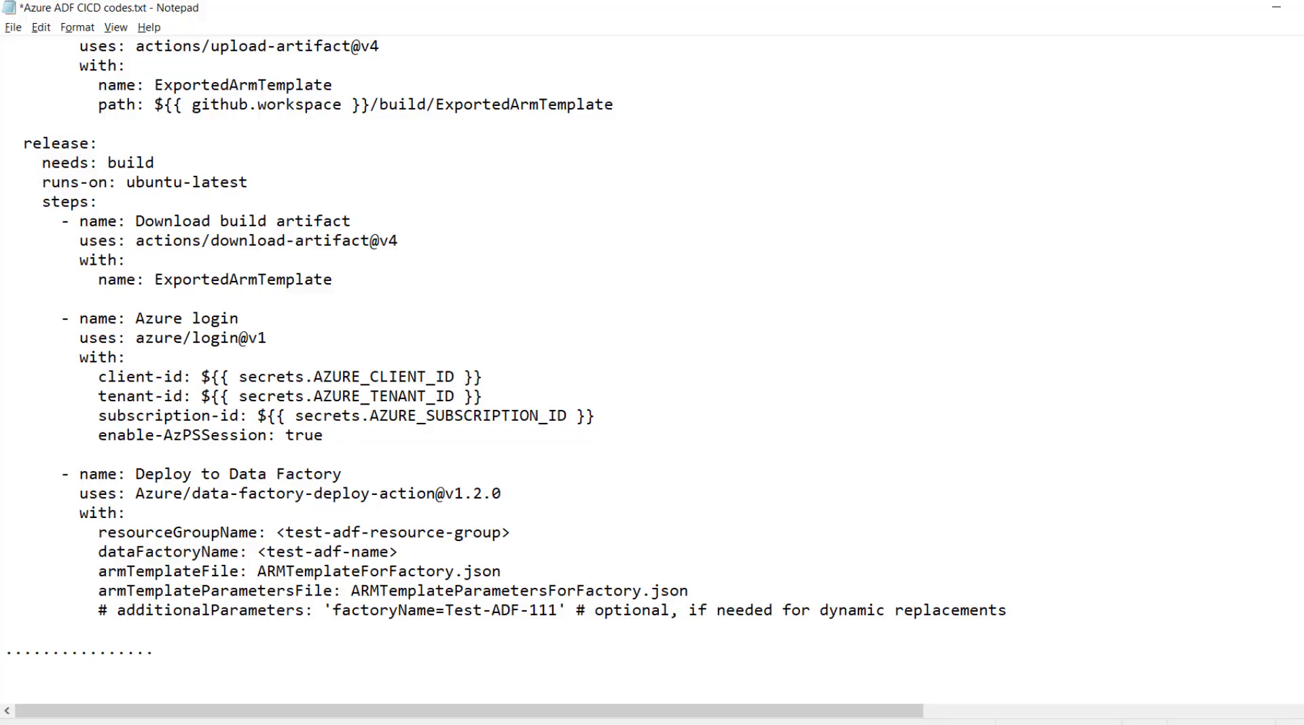
{"action": "scroll", "coordinate": [1092, 87], "scroll_direction": "up", "scroll_amount": 15}
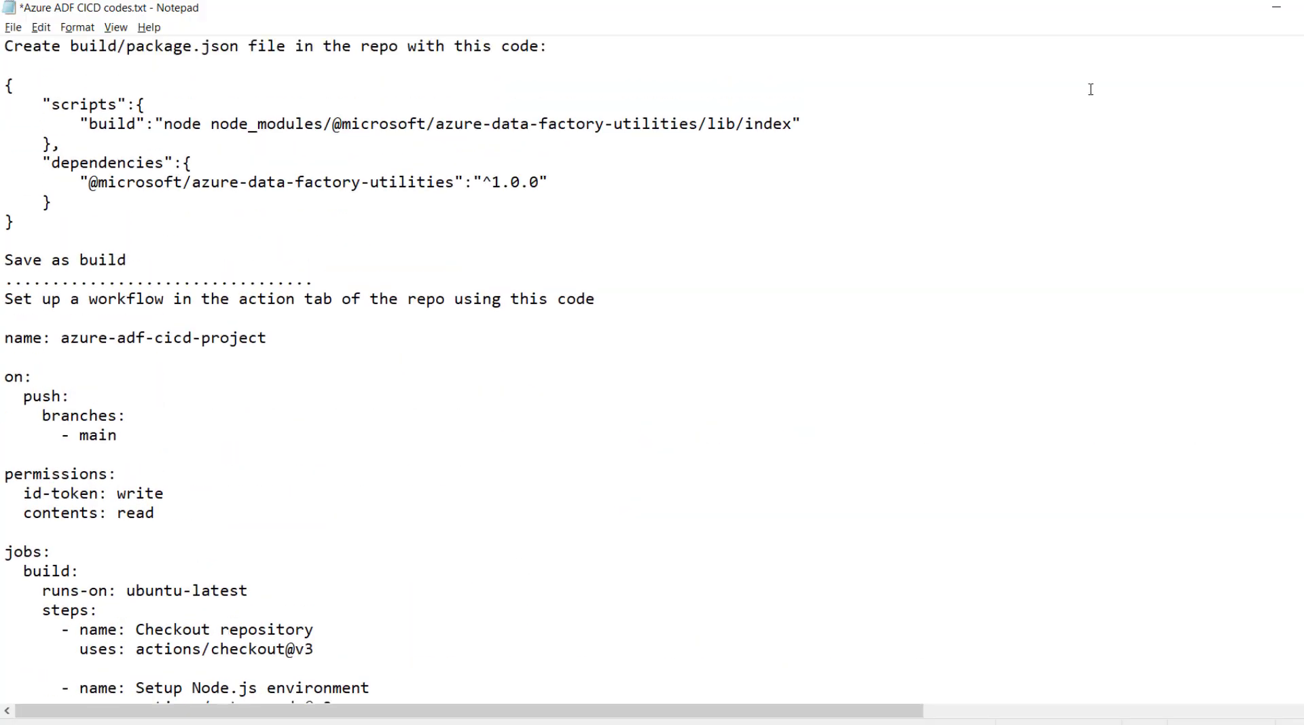
{"action": "left_click_drag", "start_coordinate": [3, 338], "coordinate": [976, 619]}
{"action": "key", "text": "ctrl+c"}
{"action": "key", "text": "alt+Tab"}
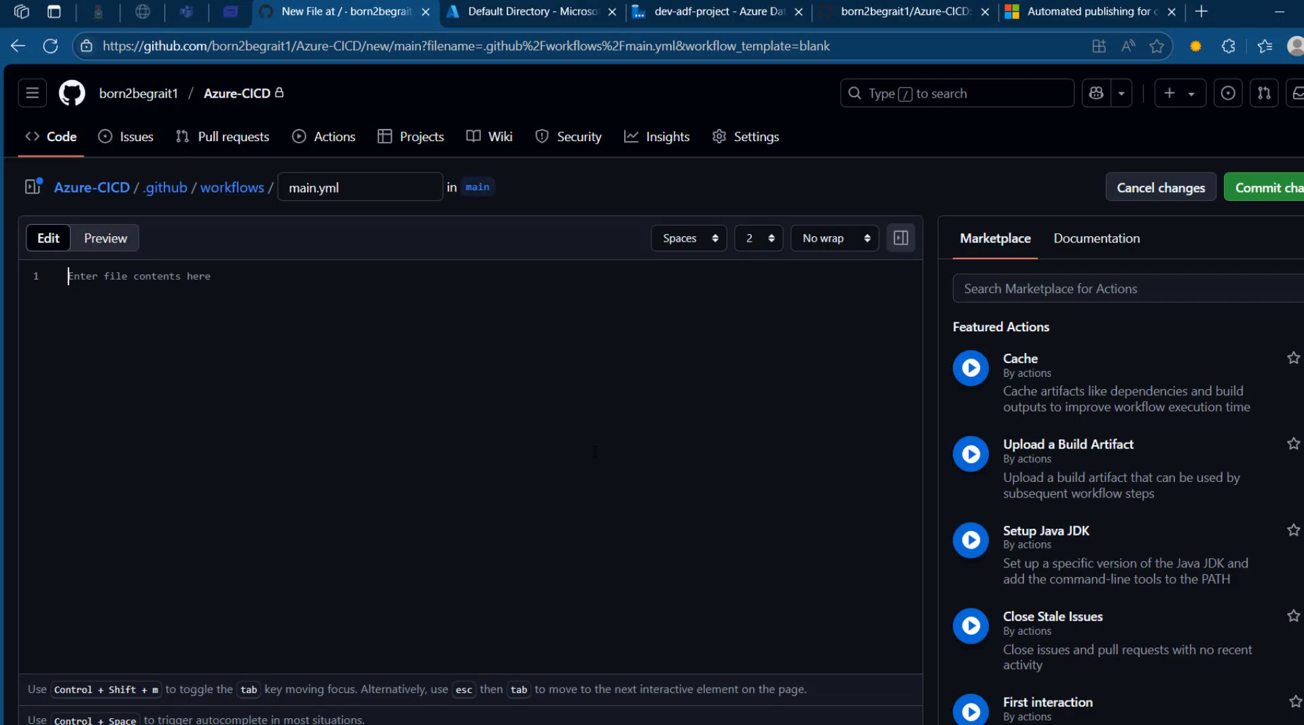
{"action": "key", "text": "ctrl+v"}
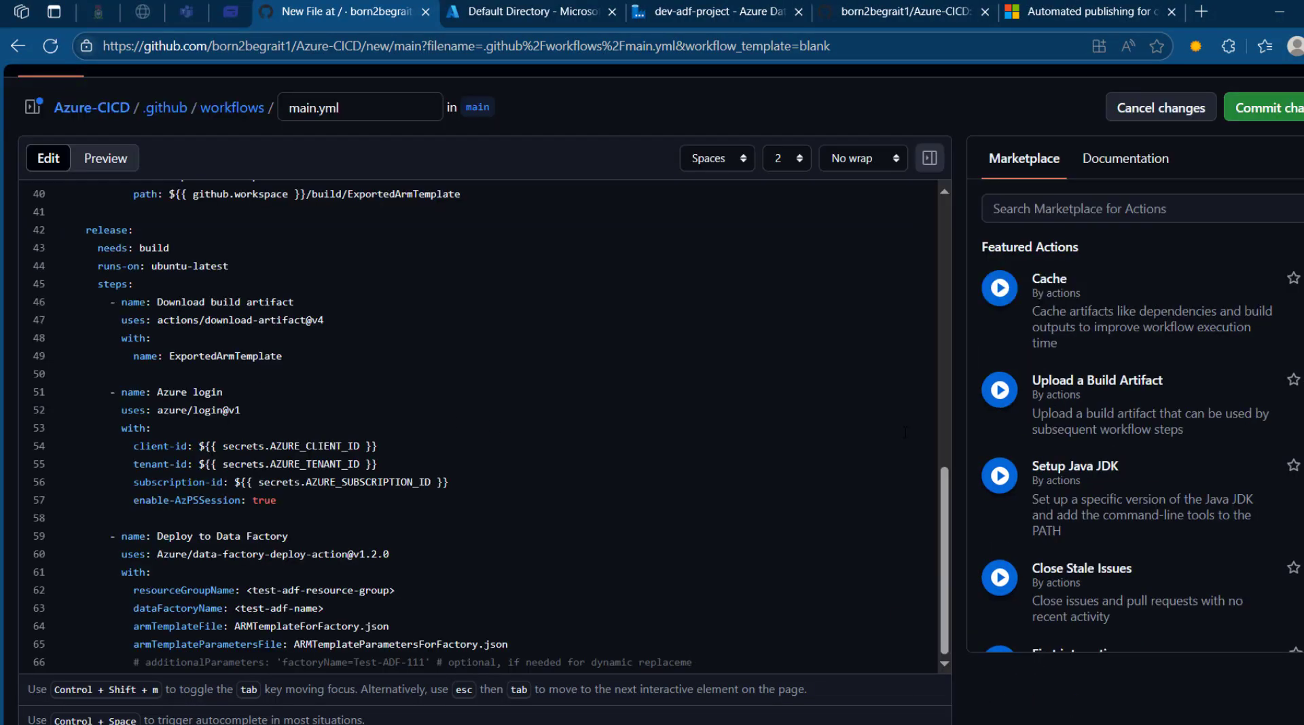
Shorten the workflow's name on the first line of main.yml to azure-cicd.
{"action": "left_click_drag", "start_coordinate": [945, 511], "coordinate": [928, 235]}
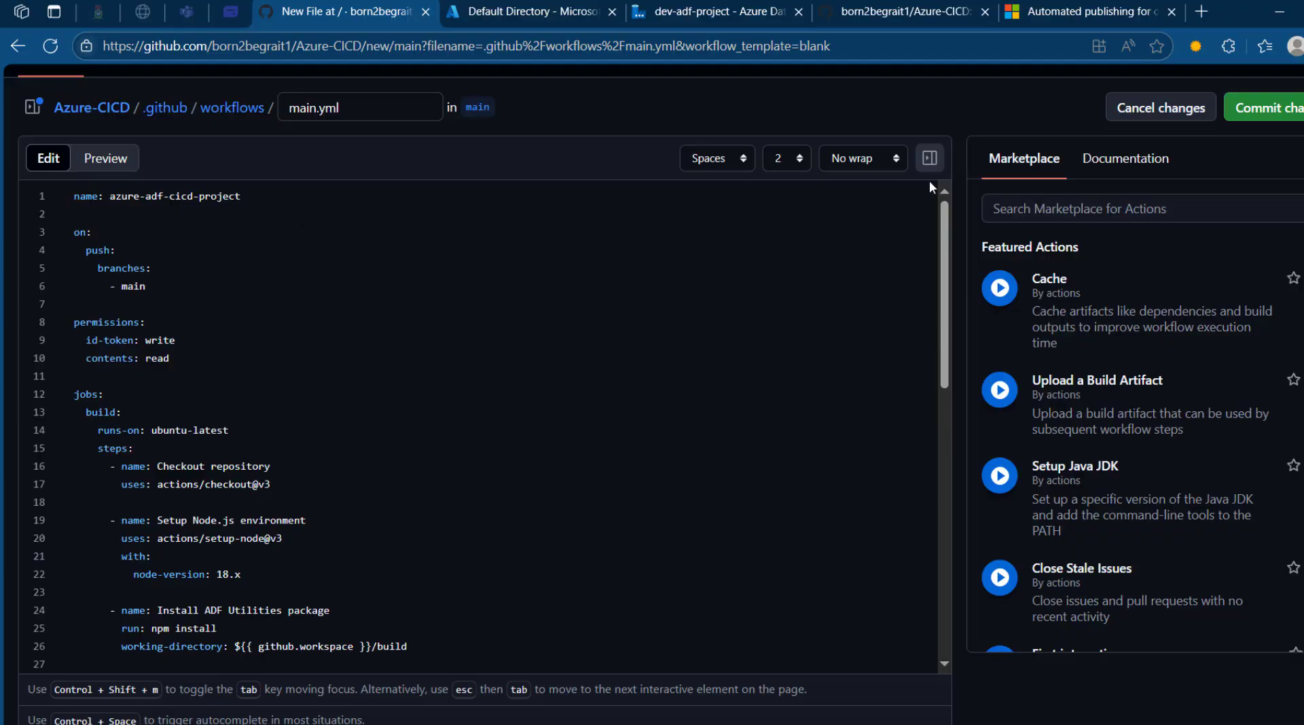
{"action": "scroll", "coordinate": [475, 340], "scroll_direction": "up", "scroll_amount": 2}
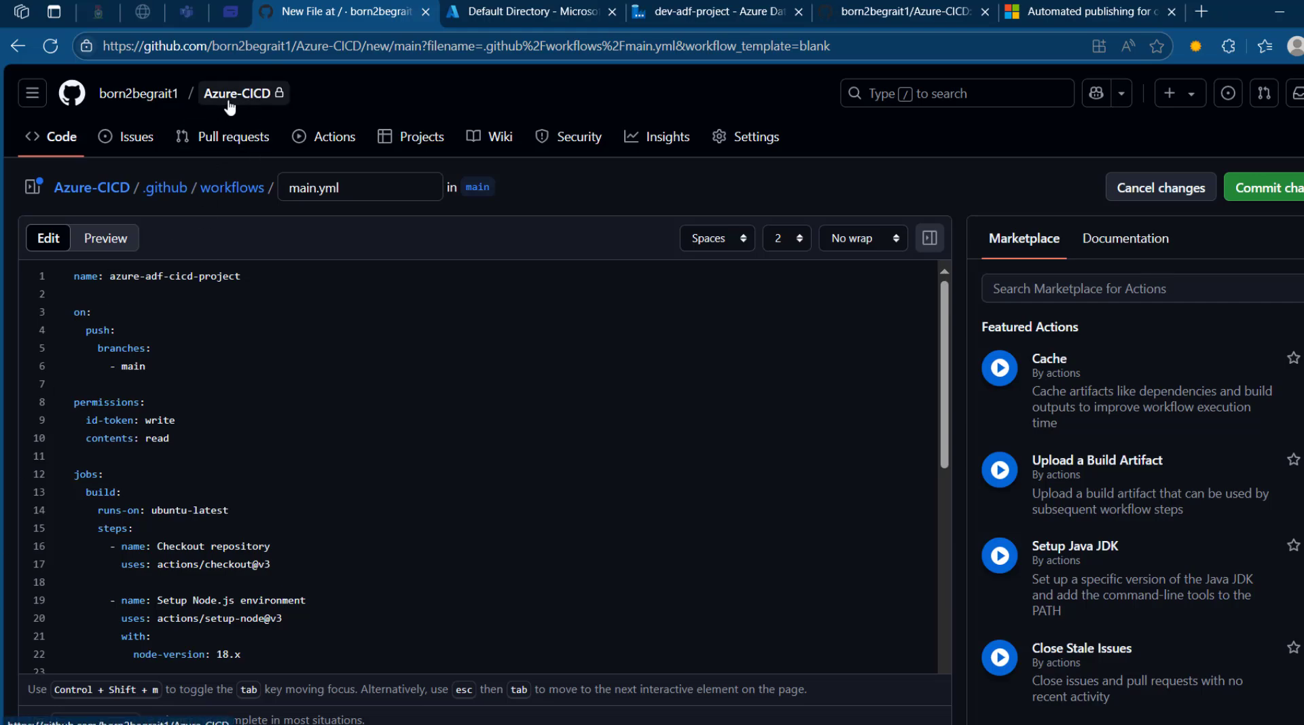
{"action": "left_click", "coordinate": [244, 277]}
{"action": "key", "text": "BackSpace"}
{"action": "key", "text": "BackSpace"}
{"action": "key", "text": "BackSpace"}
{"action": "key", "text": "BackSpace"}
{"action": "key", "text": "BackSpace"}
{"action": "key", "text": "BackSpace"}
{"action": "key", "text": "BackSpace"}
{"action": "key", "text": "BackSpace"}
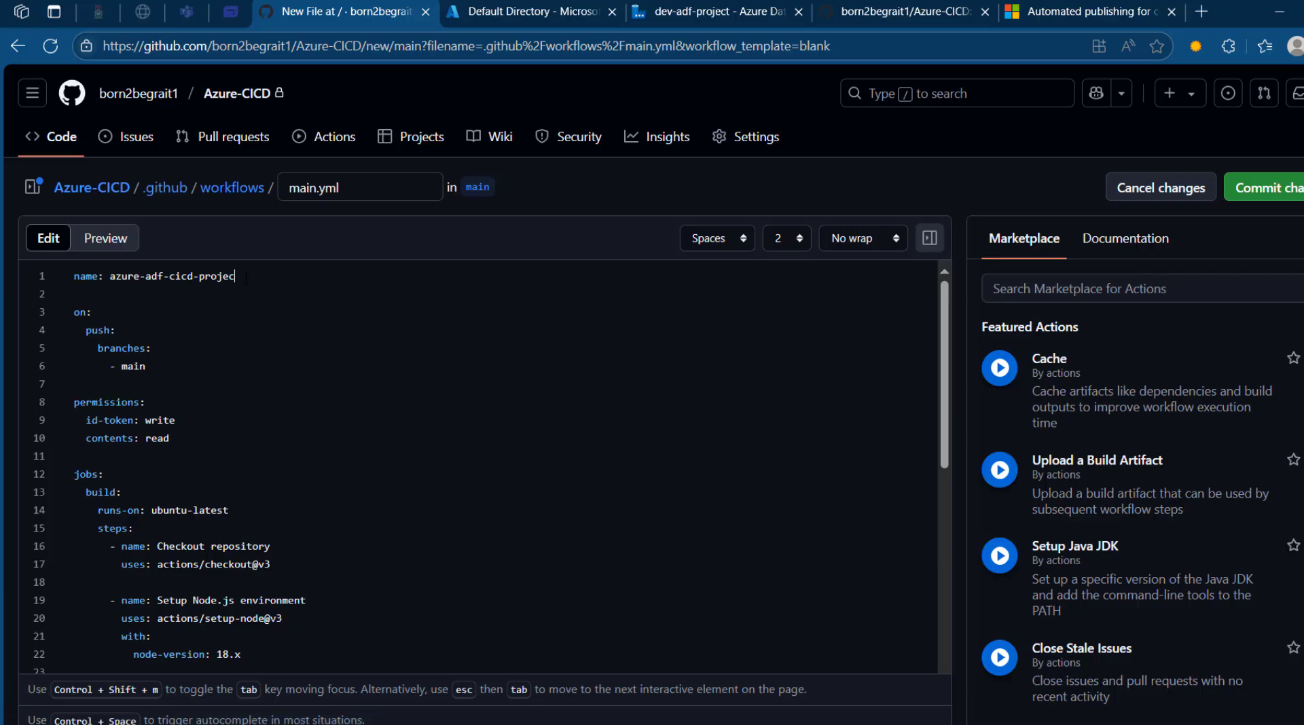
{"action": "key", "text": "Left"}
{"action": "key", "text": "Left"}
{"action": "key", "text": "Left"}
{"action": "key", "text": "Left"}
{"action": "key", "text": "BackSpace"}
{"action": "key", "text": "BackSpace"}
{"action": "key", "text": "BackSpace"}
{"action": "key", "text": "BackSpace"}
Review the workflow's name, permissions, npm install step and the subscription ID secret reference in the ADF validation command.
{"action": "left_click_drag", "start_coordinate": [184, 277], "coordinate": [129, 278]}
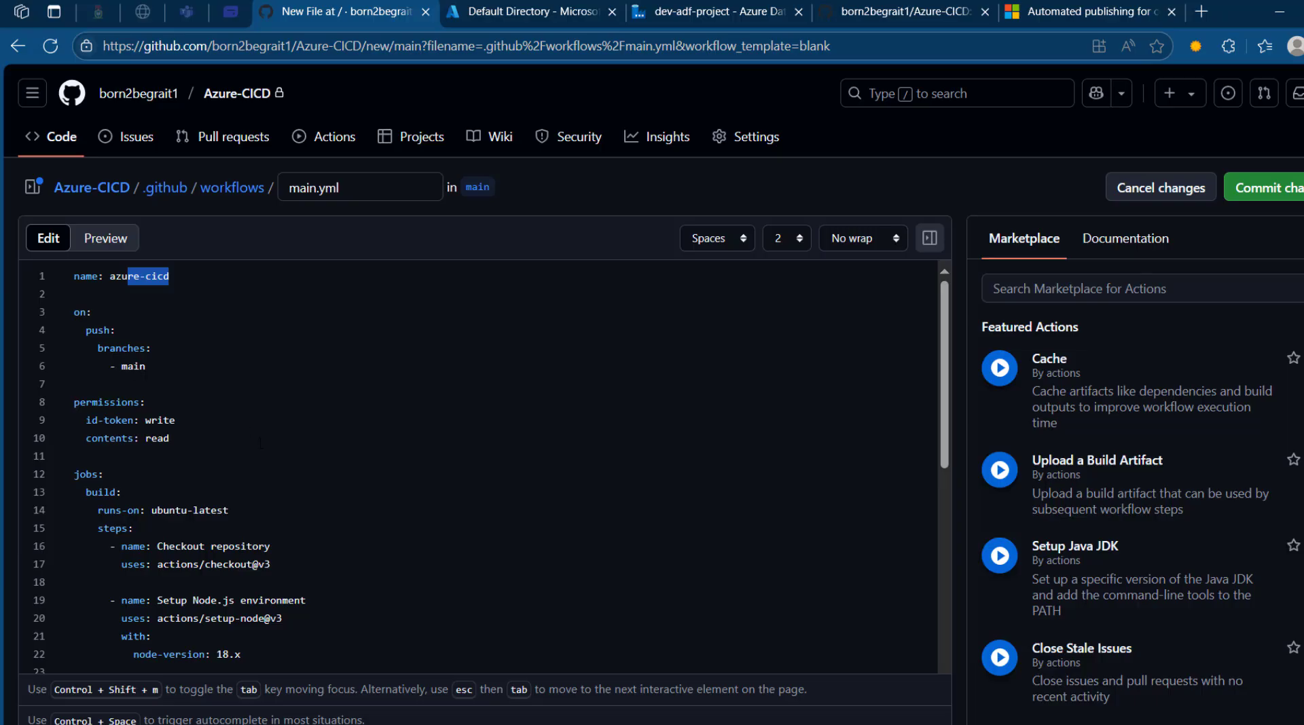
{"action": "left_click_drag", "start_coordinate": [116, 402], "coordinate": [129, 411]}
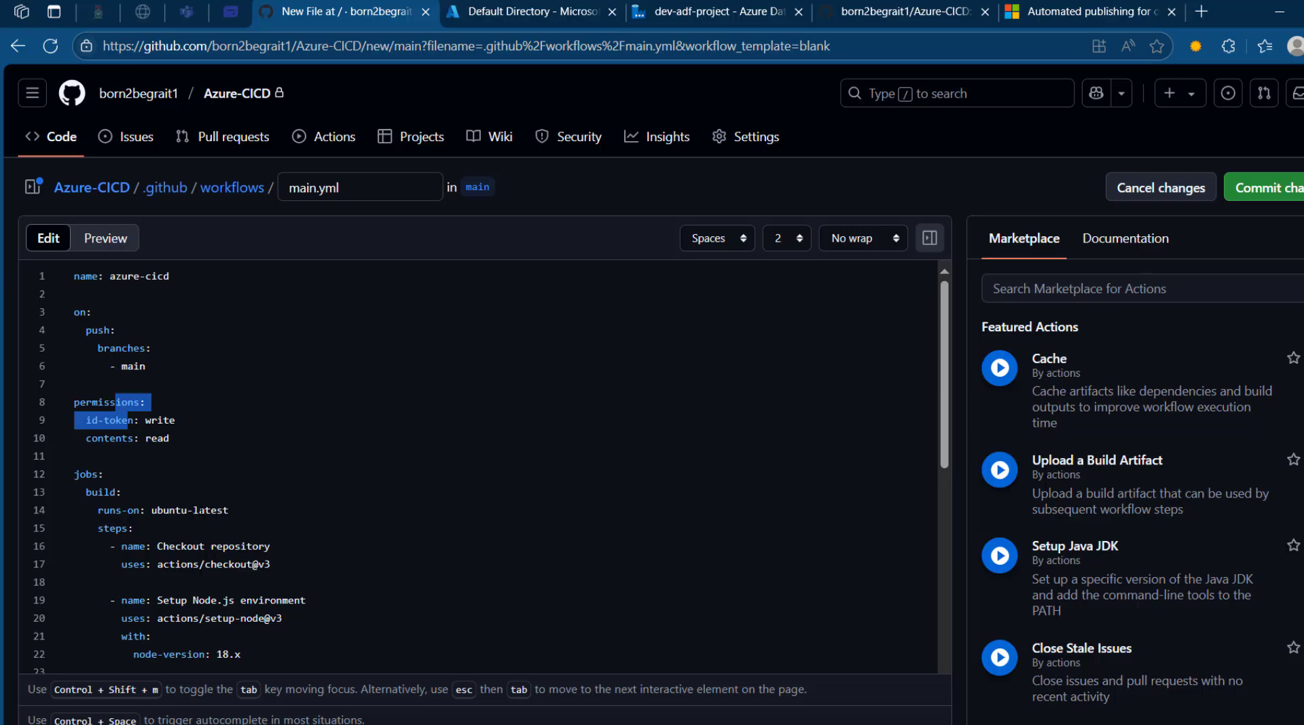
{"action": "left_click_drag", "start_coordinate": [947, 425], "coordinate": [953, 482]}
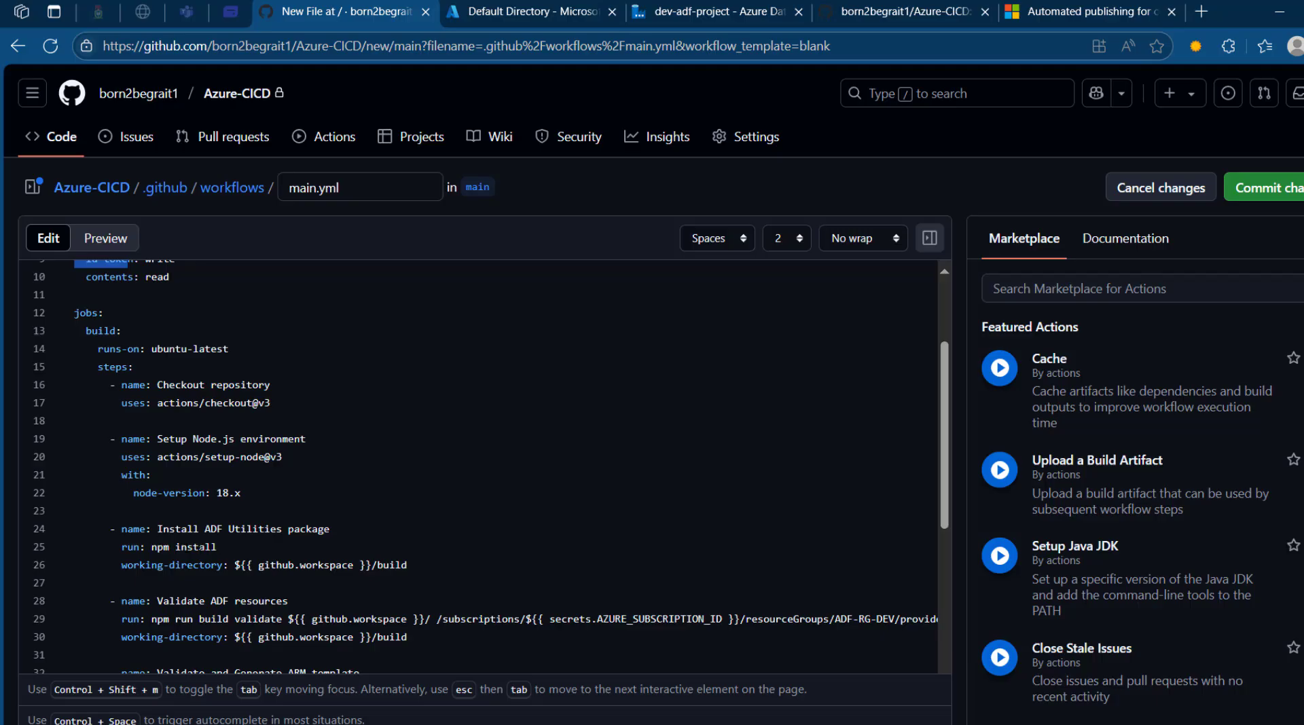
{"action": "left_click_drag", "start_coordinate": [176, 547], "coordinate": [230, 547]}
{"action": "left_click", "coordinate": [294, 571]}
{"action": "left_click_drag", "start_coordinate": [951, 418], "coordinate": [958, 470]}
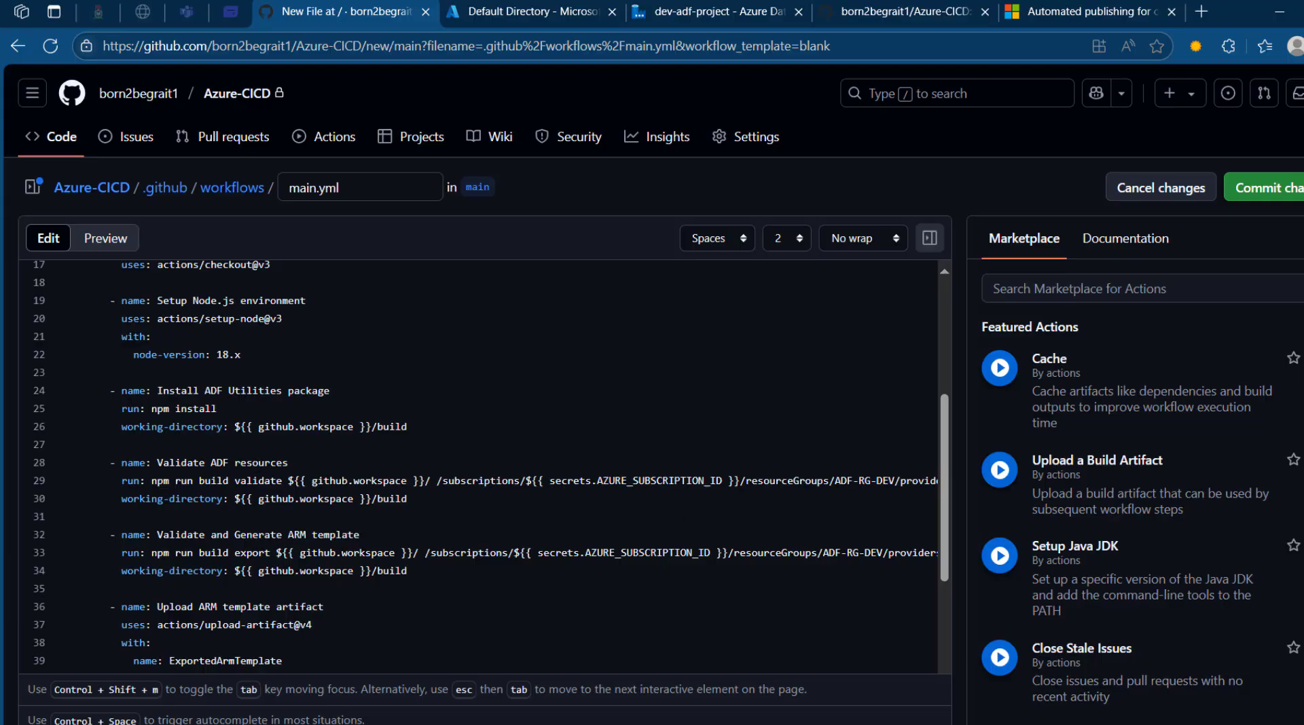
{"action": "left_click_drag", "start_coordinate": [740, 481], "coordinate": [576, 483]}
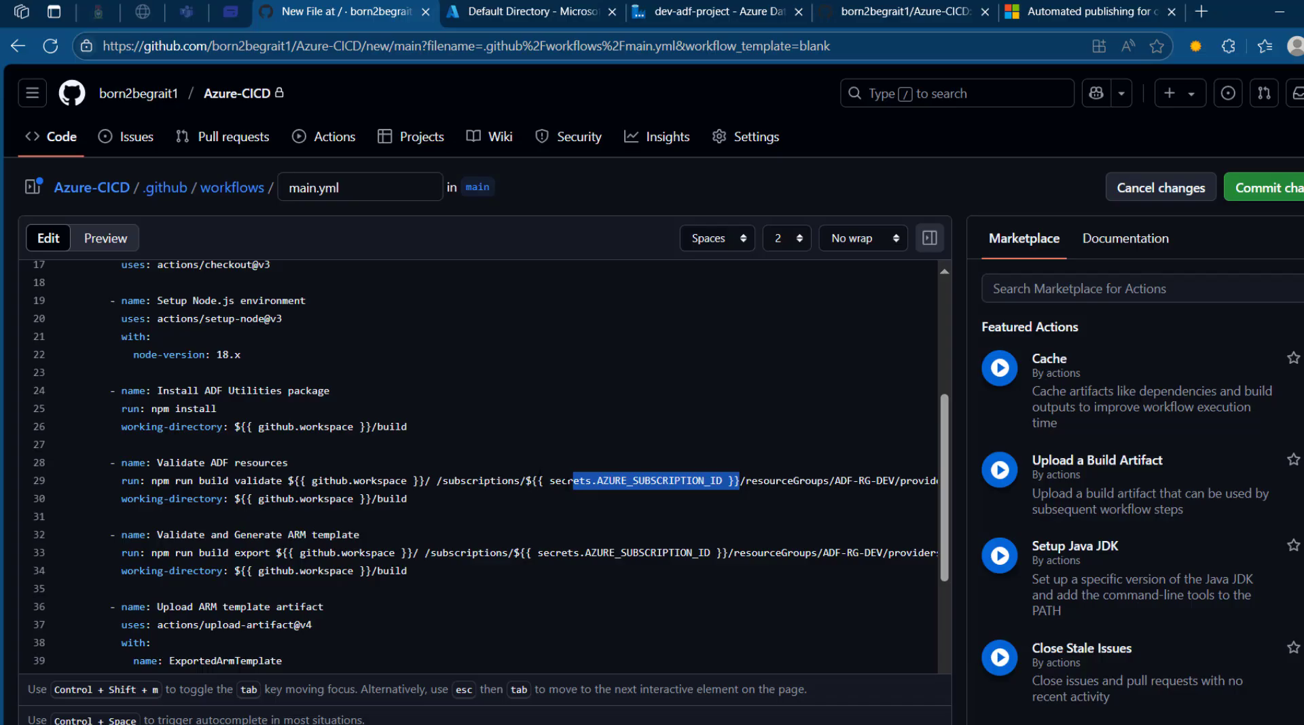
{"action": "left_click", "coordinate": [568, 481]}
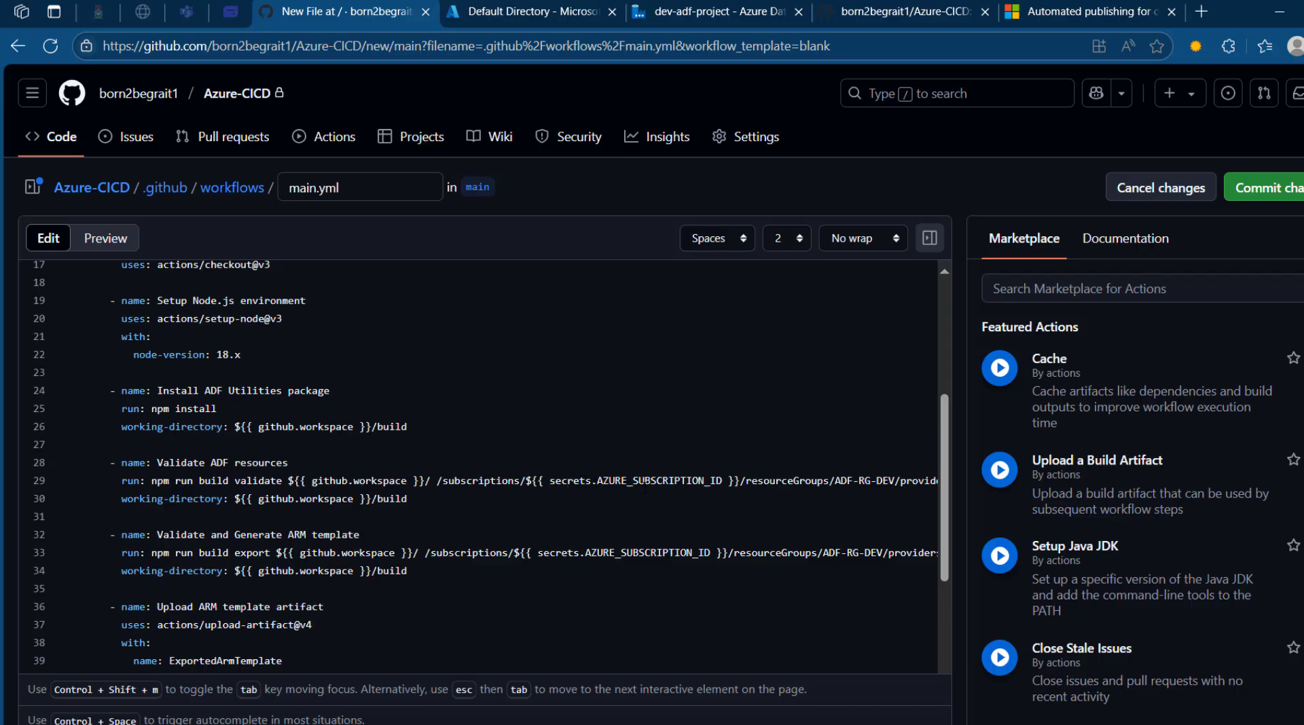
Open the Azure-CICD repository's list of Actions secrets in the other GitHub browser tab.
{"action": "right_click", "coordinate": [344, 3]}
{"action": "left_click", "coordinate": [934, 3]}
{"action": "left_click", "coordinate": [888, 4]}
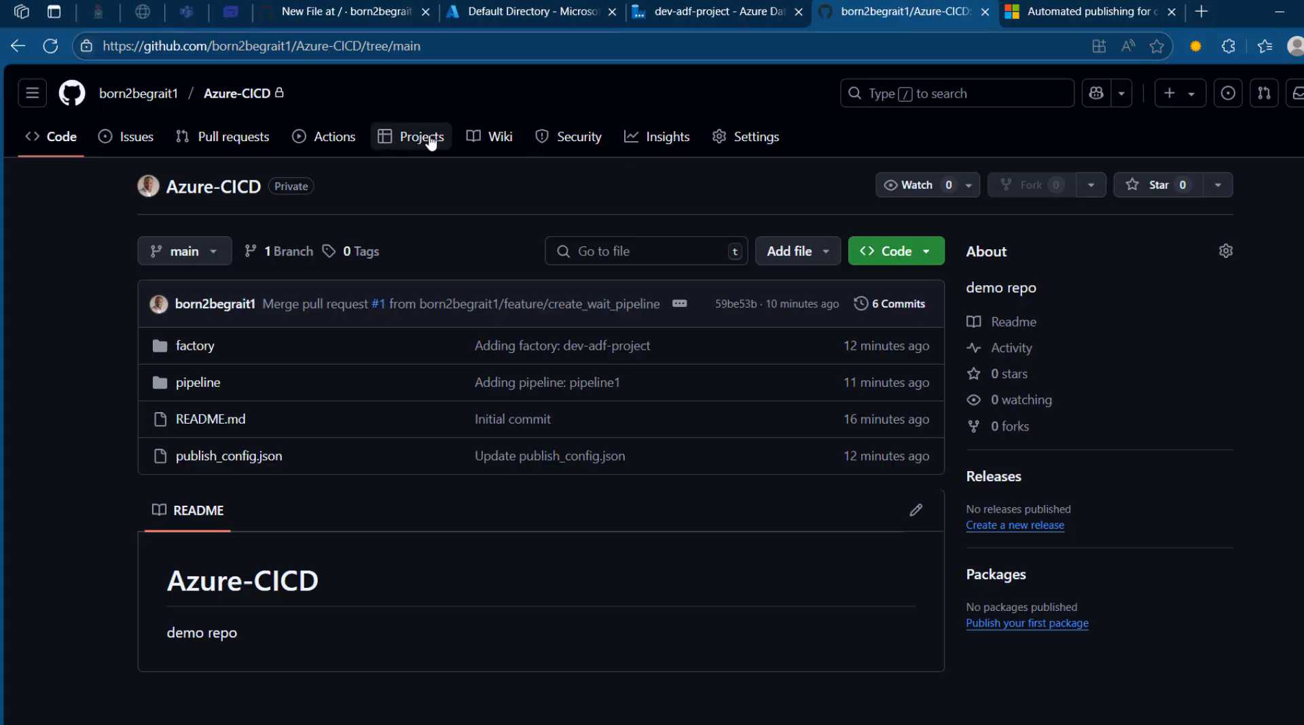
{"action": "left_click", "coordinate": [752, 139]}
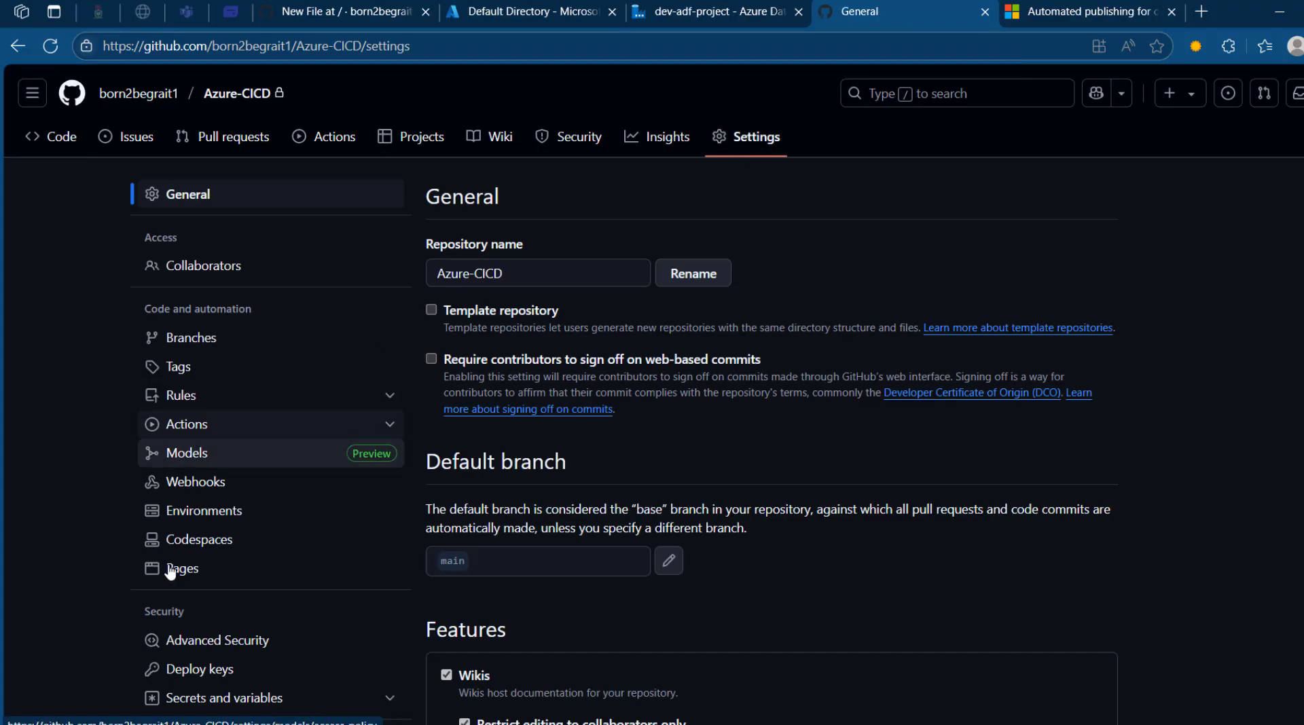
{"action": "scroll", "coordinate": [50, 621], "scroll_direction": "down", "scroll_amount": 2}
{"action": "scroll", "coordinate": [50, 621], "scroll_direction": "down", "scroll_amount": 5}
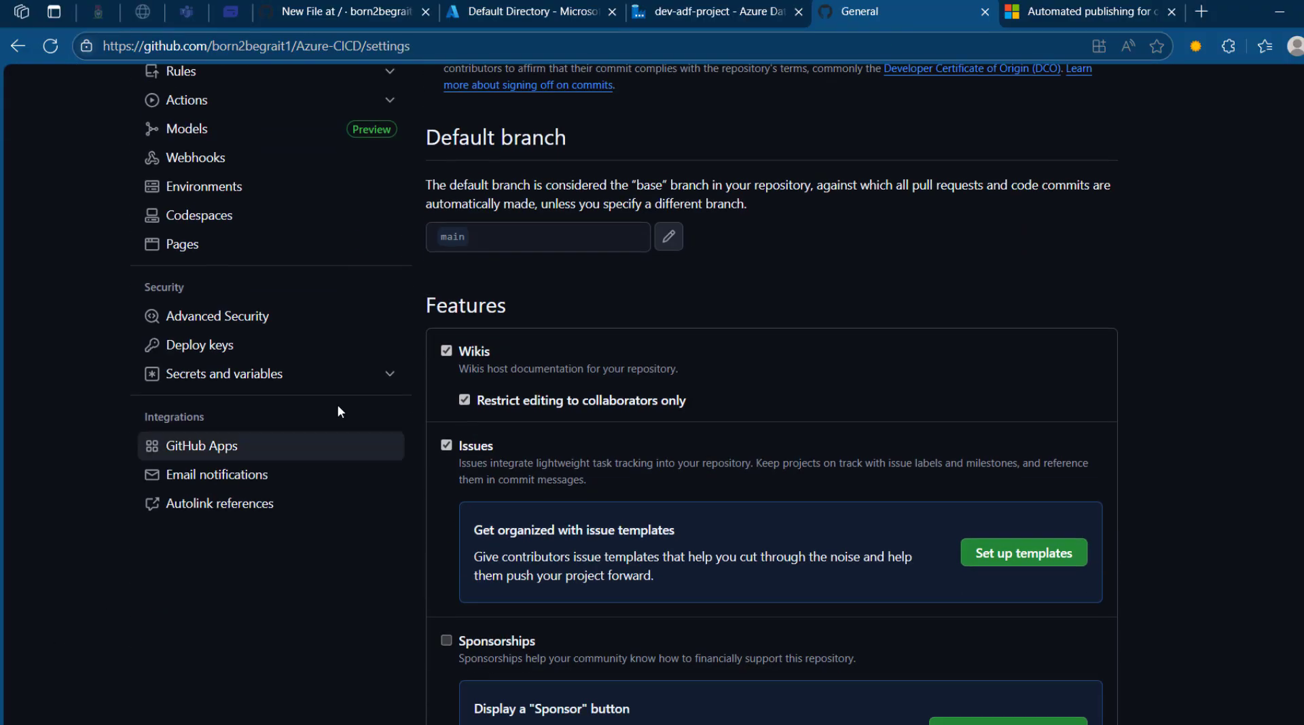
{"action": "left_click", "coordinate": [384, 373]}
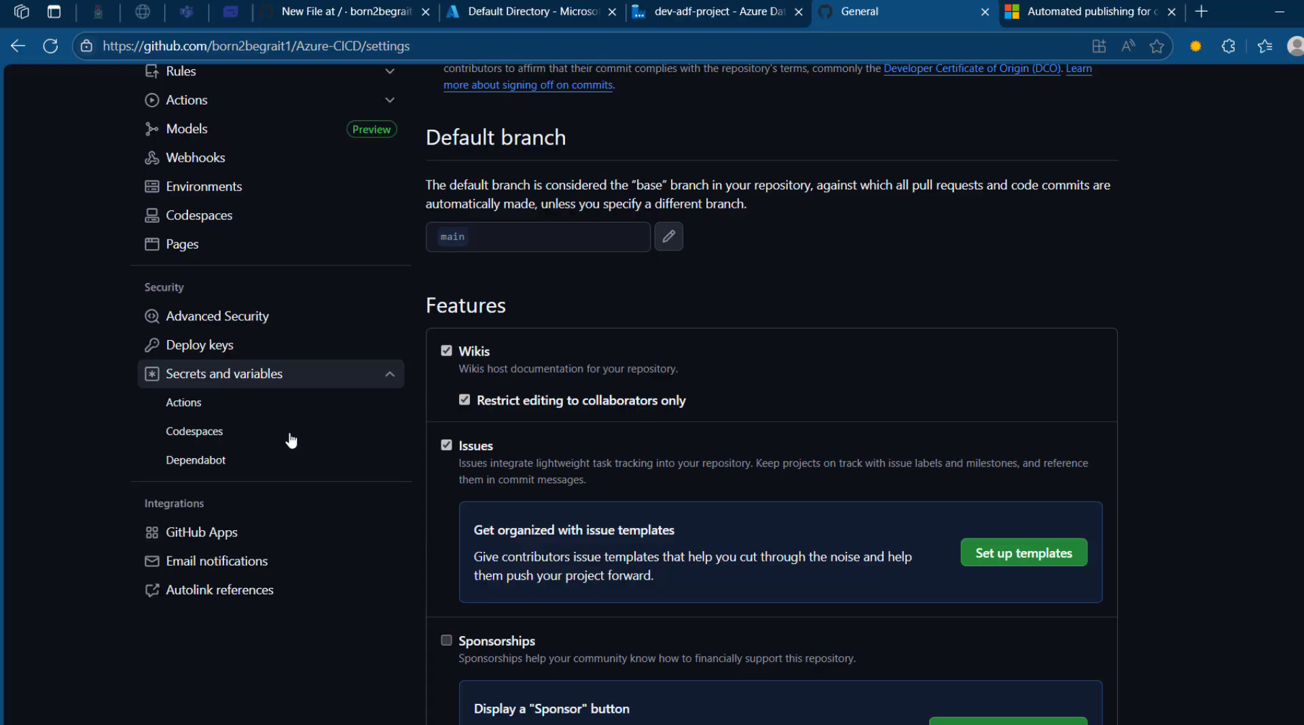
{"action": "left_click", "coordinate": [206, 407]}
{"action": "scroll", "coordinate": [1083, 527], "scroll_direction": "down", "scroll_amount": 4}
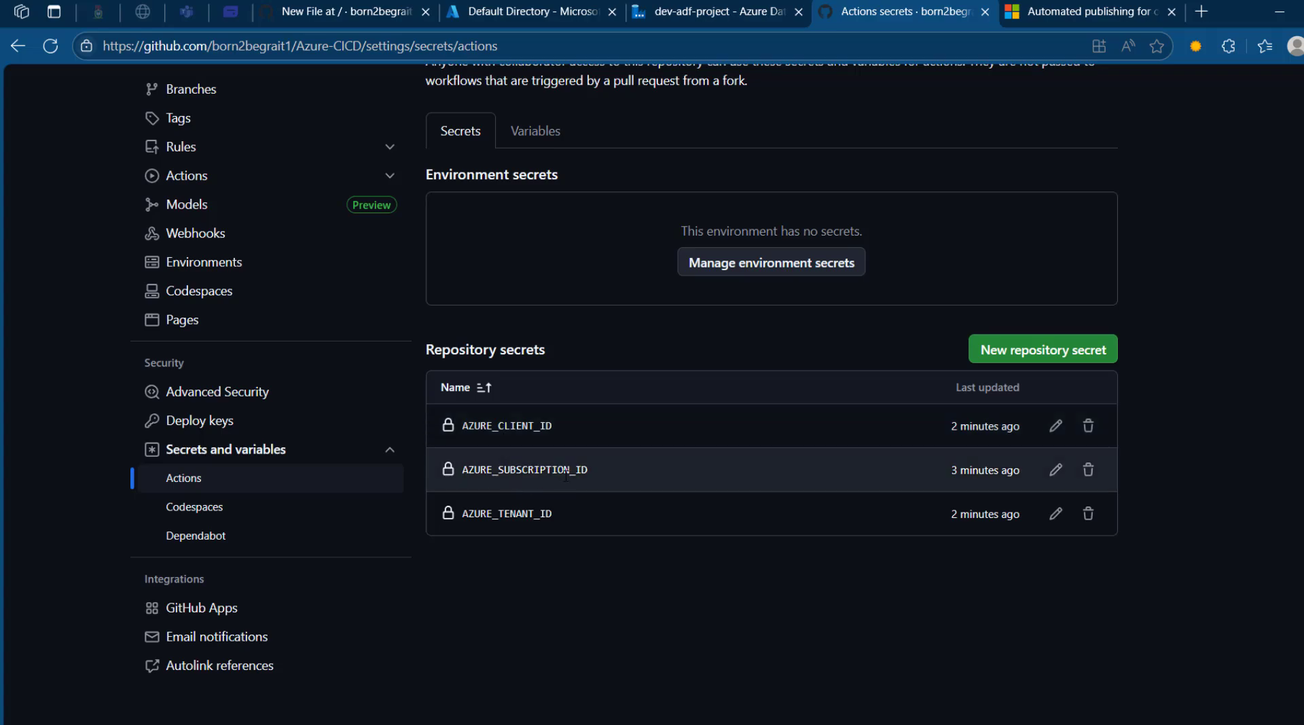
Copy the secret name AZURE_SUBSCRIPTION_ID and paste it over the subscription secret name in the workflow's ARM template export command.
{"action": "left_click_drag", "start_coordinate": [589, 469], "coordinate": [454, 475]}
{"action": "key", "text": "ctrl+c"}
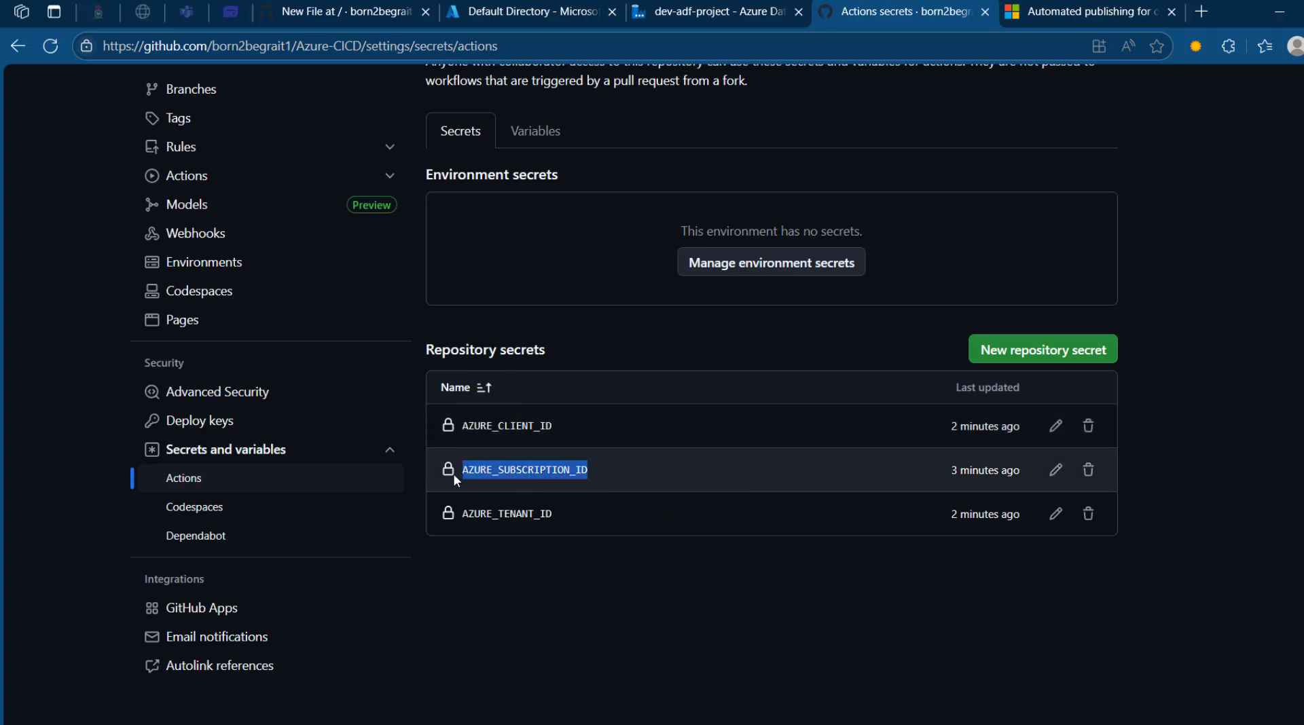
{"action": "key", "text": "alt+Tab"}
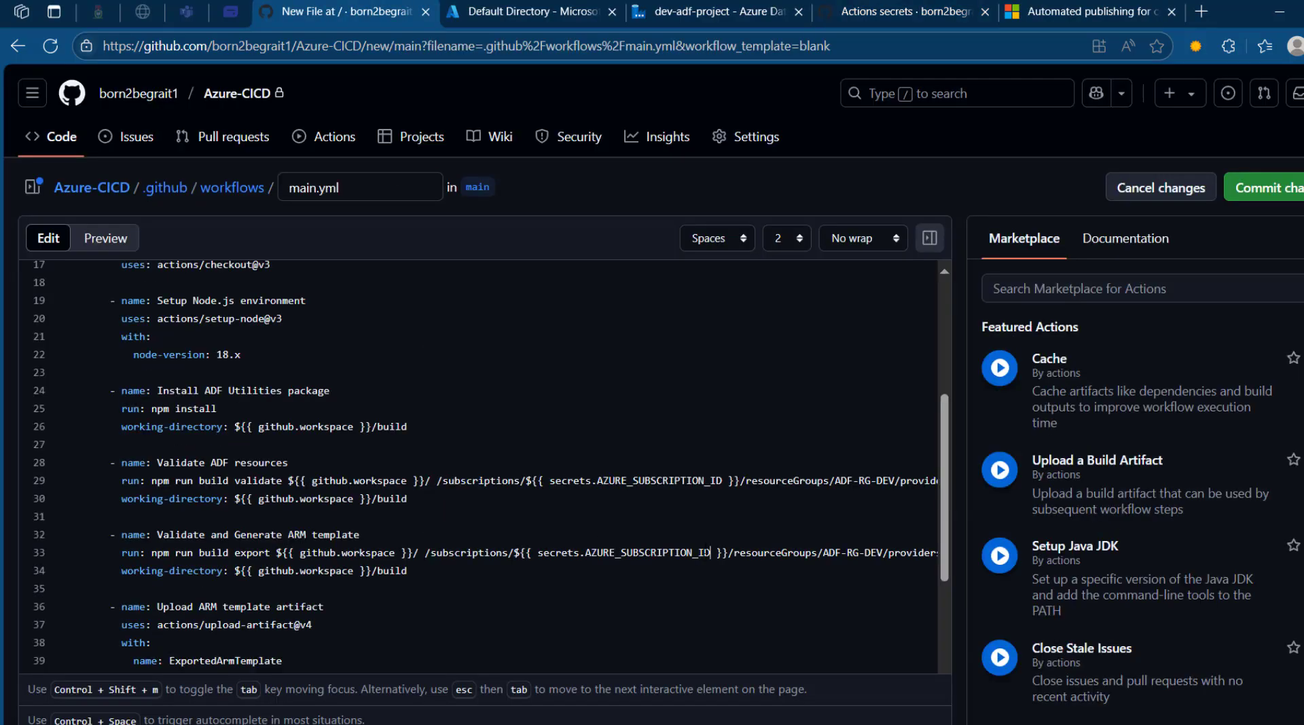
{"action": "left_click_drag", "start_coordinate": [711, 553], "coordinate": [582, 553]}
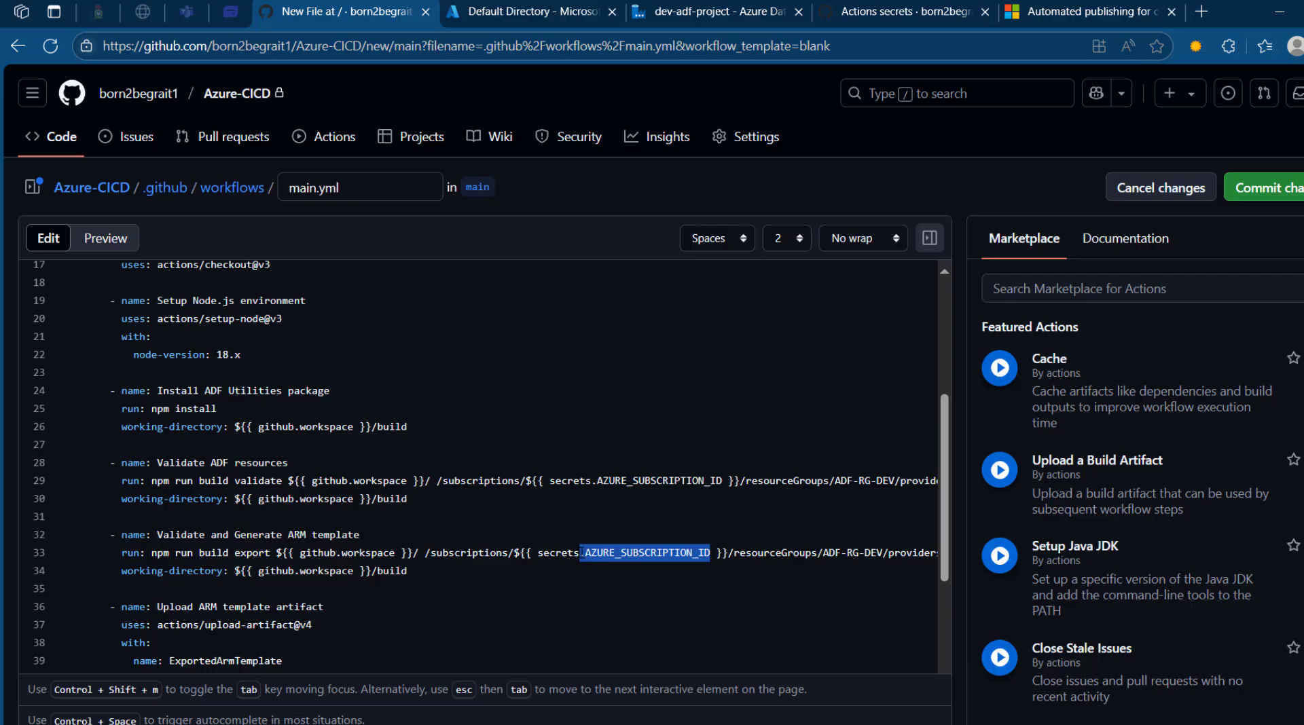
{"action": "key", "text": "ctrl+v"}
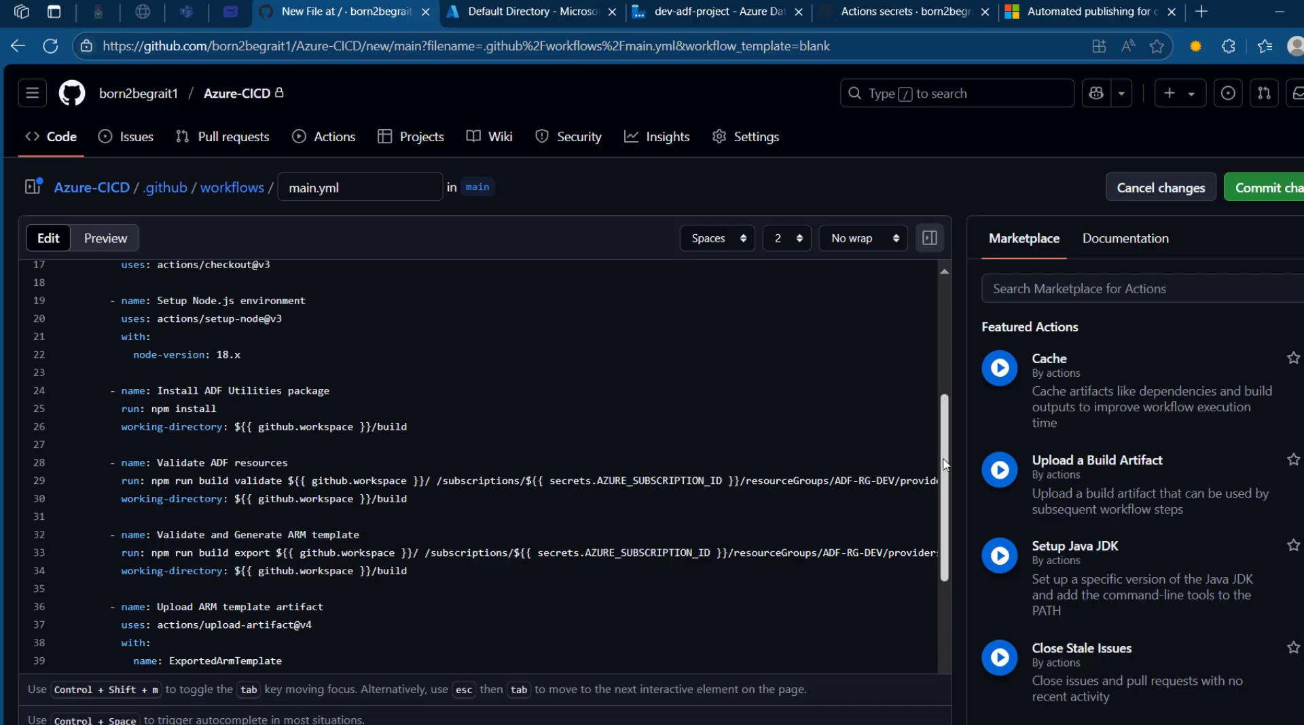
Compare the secret names in the workflow's Azure login step with the repository's Actions secrets.
{"action": "scroll", "coordinate": [928, 460], "scroll_direction": "down", "scroll_amount": 5}
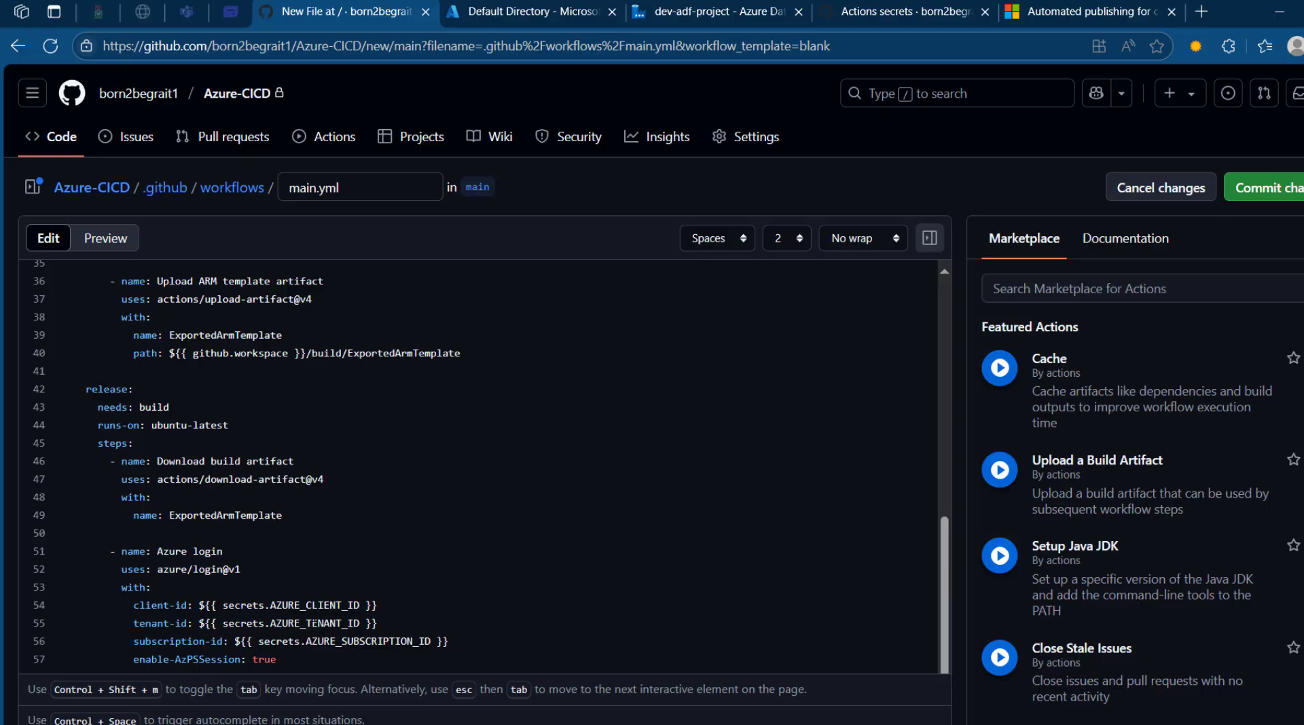
{"action": "left_click", "coordinate": [905, 11]}
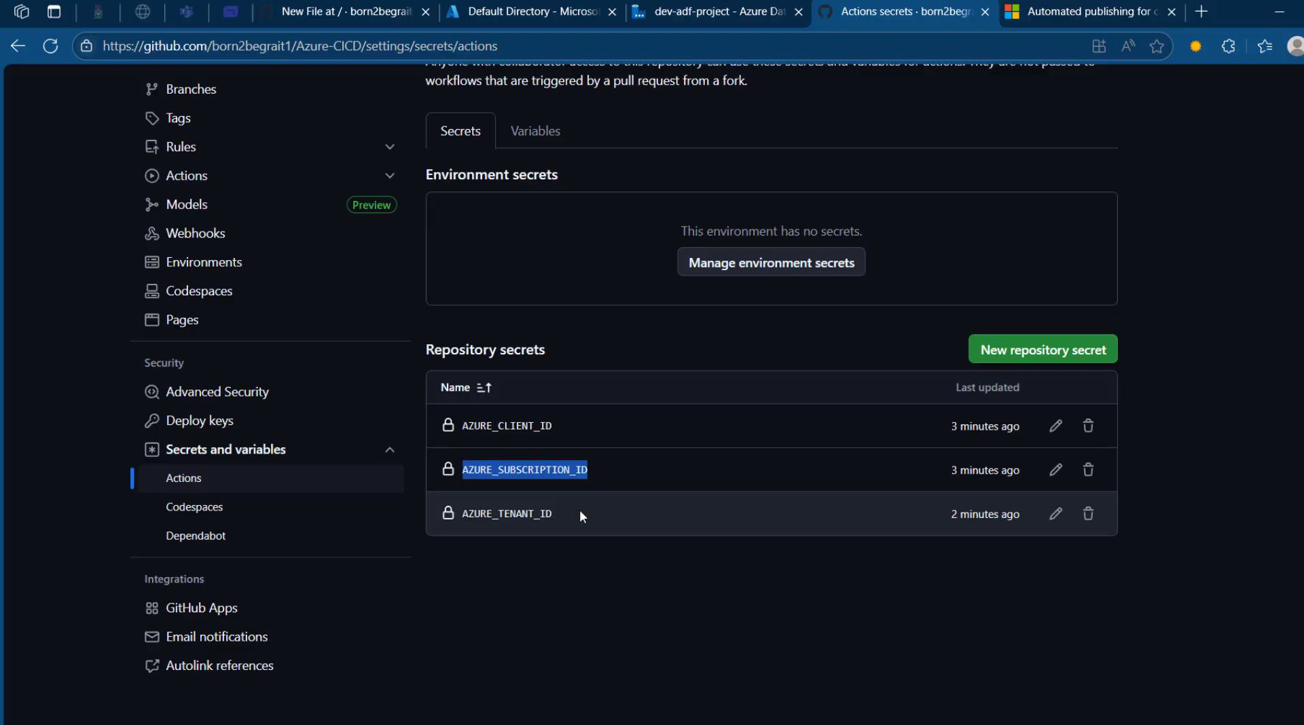
{"action": "key", "text": "alt+Tab"}
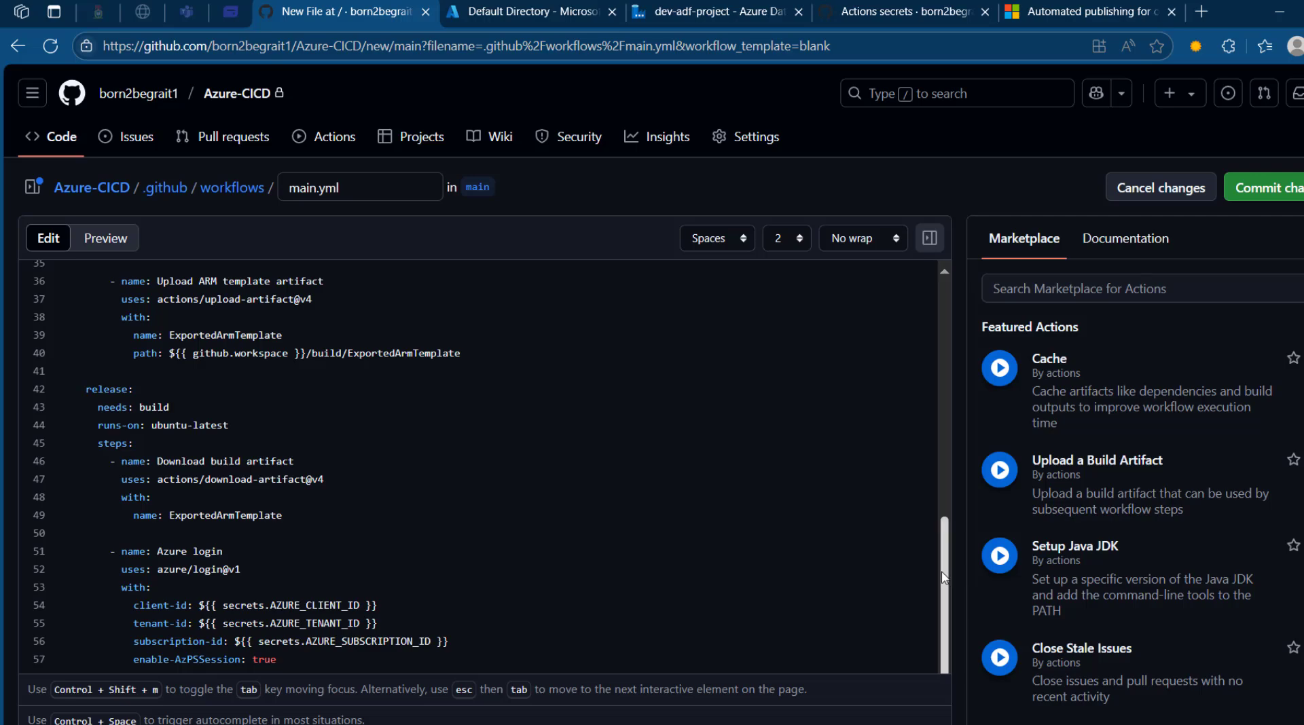
Copy the resource group name Dev-ADF-RG from the Azure portal's resource groups list and return to the GitHub workflow file.
{"action": "left_click_drag", "start_coordinate": [946, 571], "coordinate": [944, 467]}
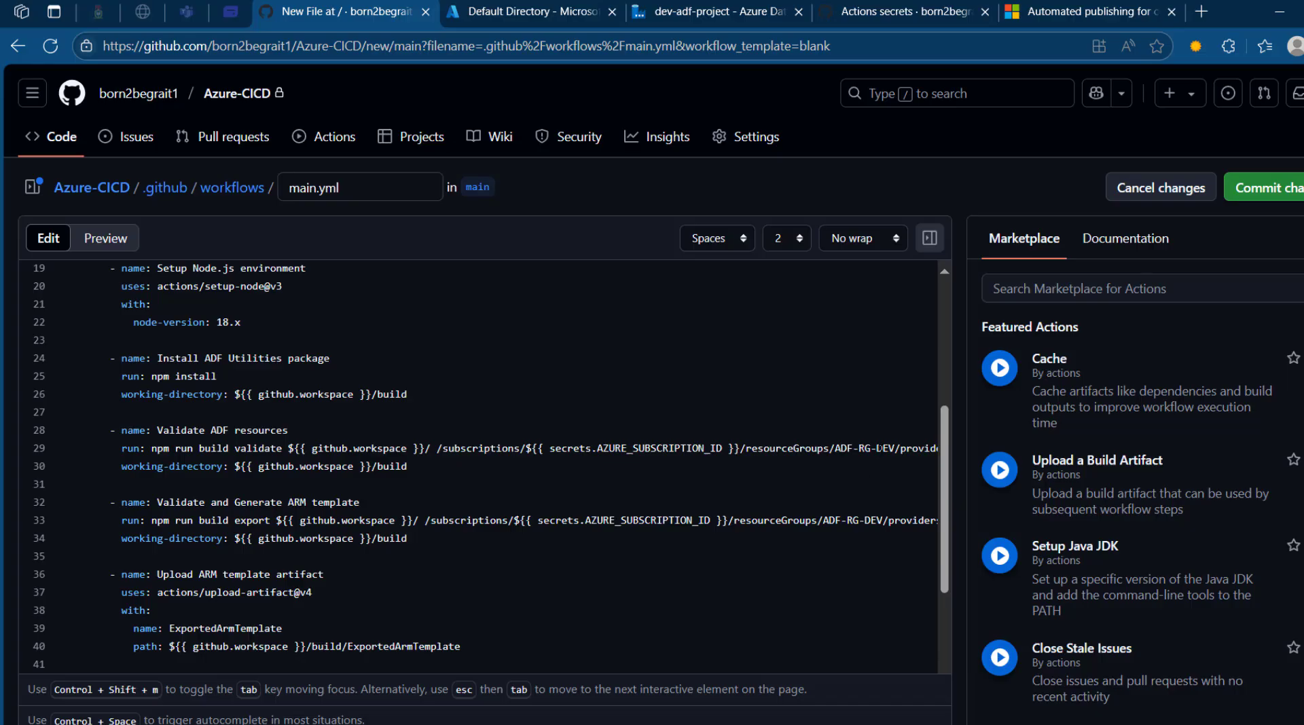
{"action": "left_click", "coordinate": [513, 11]}
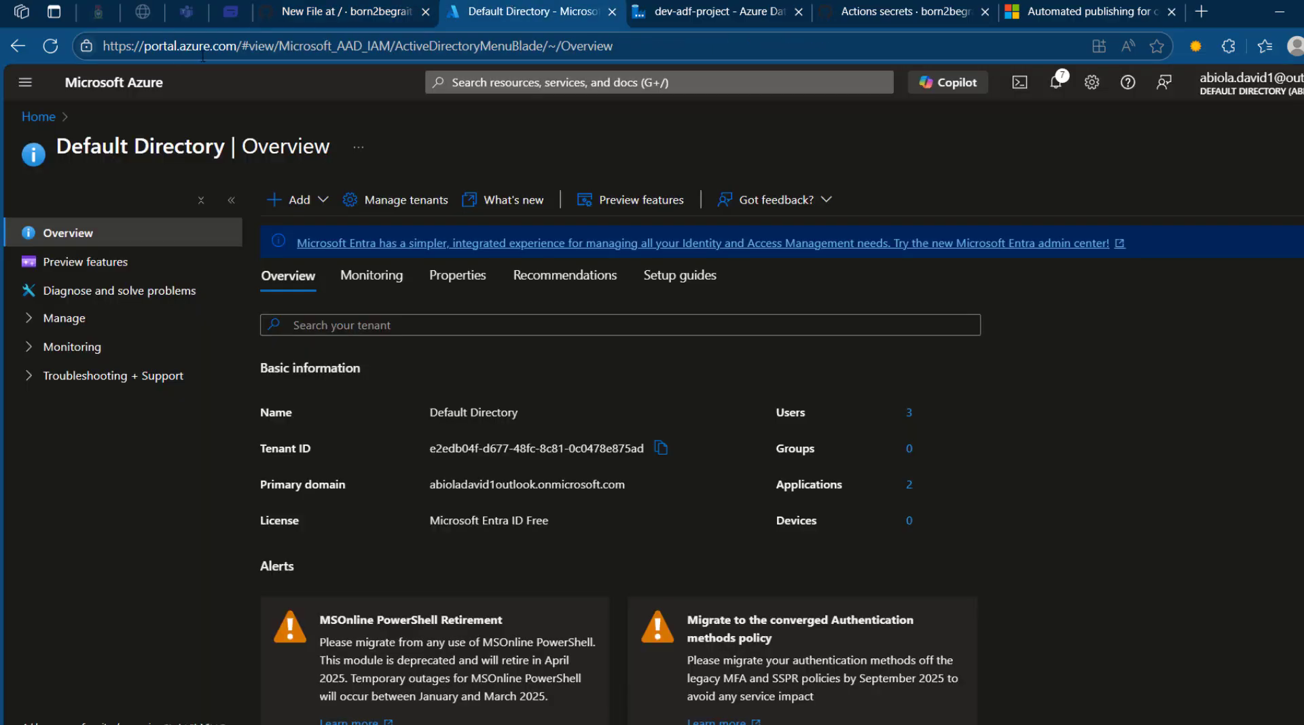
{"action": "left_click", "coordinate": [42, 118]}
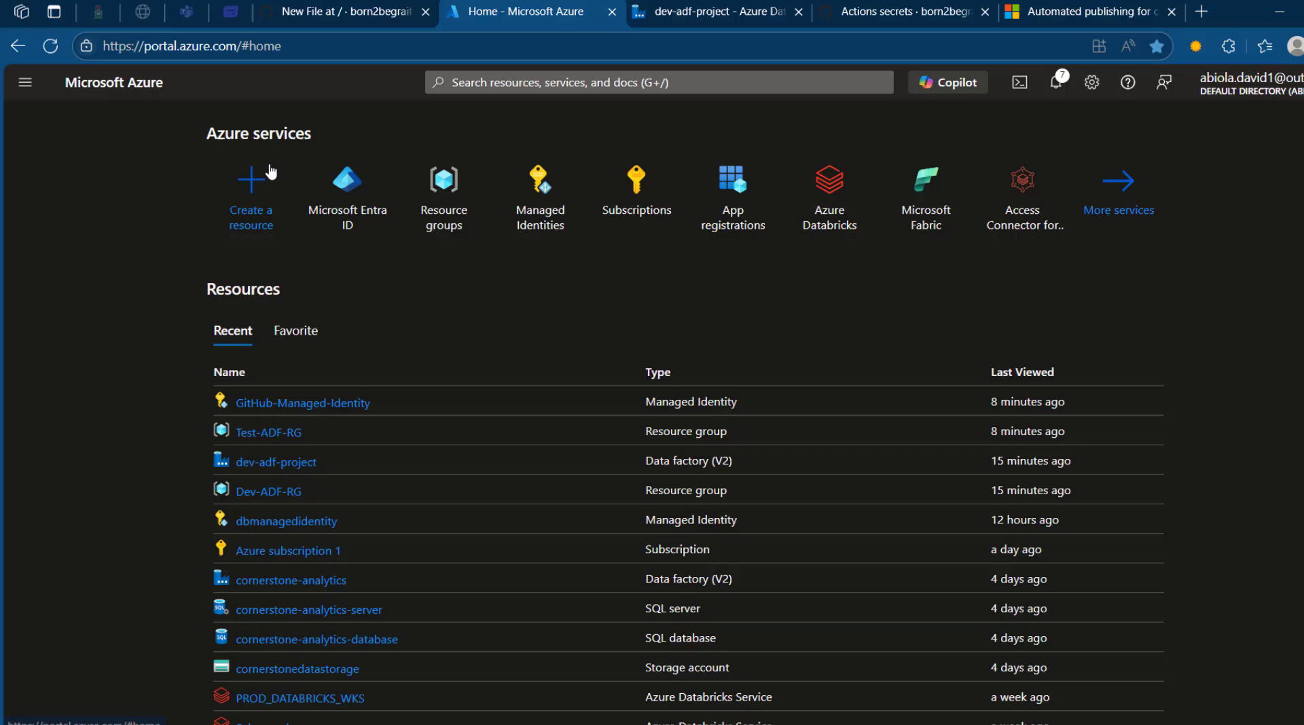
{"action": "left_click", "coordinate": [449, 225]}
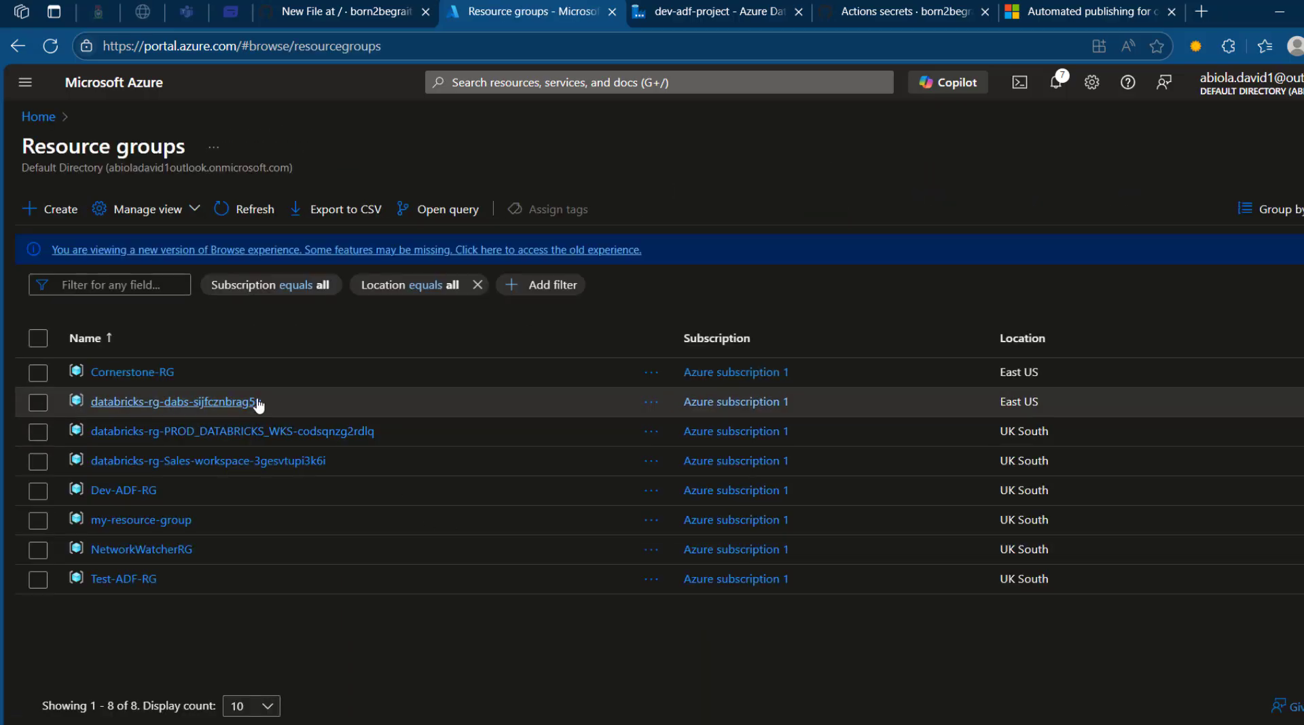
{"action": "left_click_drag", "start_coordinate": [162, 492], "coordinate": [86, 491]}
{"action": "key", "text": "ctrl+c"}
{"action": "key", "text": "ctrl+shift+Tab"}
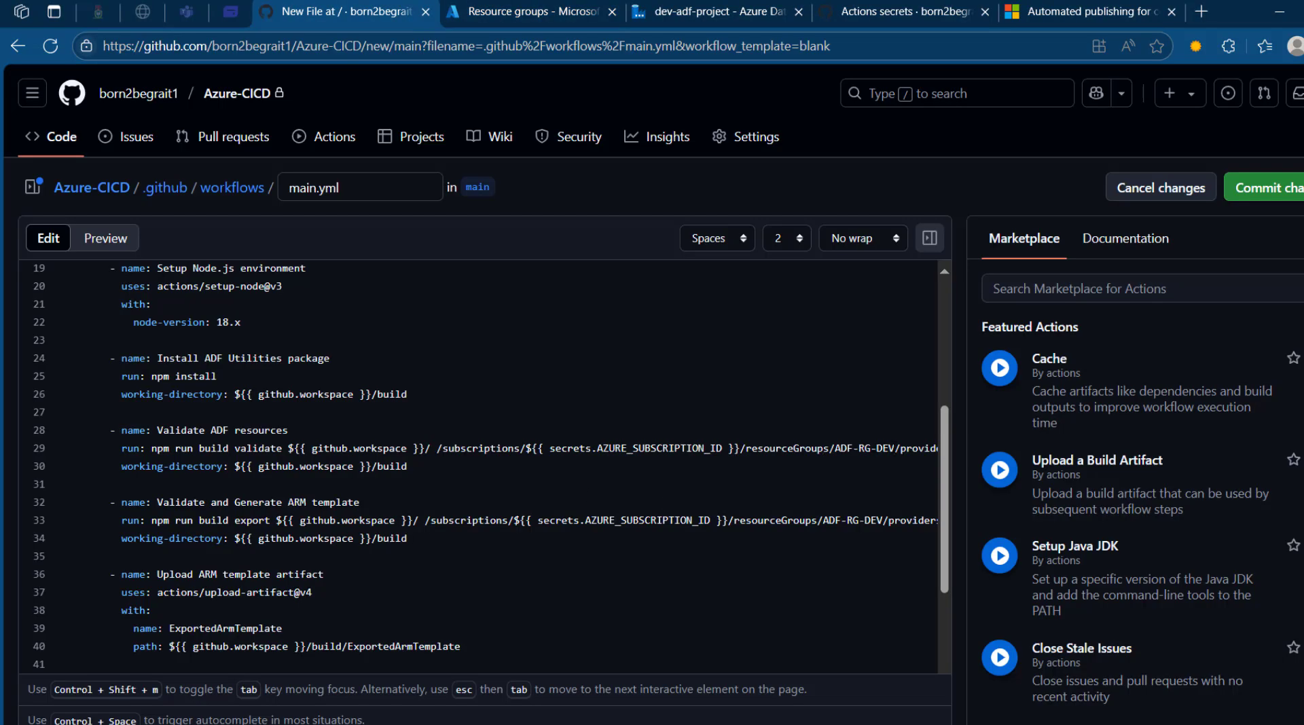
Replace the resource group name in the workflow's ADF validation command with Dev-ADF-RG.
{"action": "key", "text": "BackSpace"}
{"action": "key", "text": "BackSpace"}
{"action": "key", "text": "BackSpace"}
{"action": "key", "text": "BackSpace"}
{"action": "key", "text": "BackSpace"}
{"action": "key", "text": "BackSpace"}
{"action": "key", "text": "BackSpace"}
{"action": "key", "text": "BackSpace"}
{"action": "key", "text": "BackSpace"}
{"action": "key", "text": "BackSpace"}
{"action": "key", "text": "ctrl+v"}
Replace the resource group name in the workflow's ARM template export command with Dev-ADF-RG.
{"action": "key", "text": "BackSpace"}
{"action": "key", "text": "BackSpace"}
{"action": "key", "text": "BackSpace"}
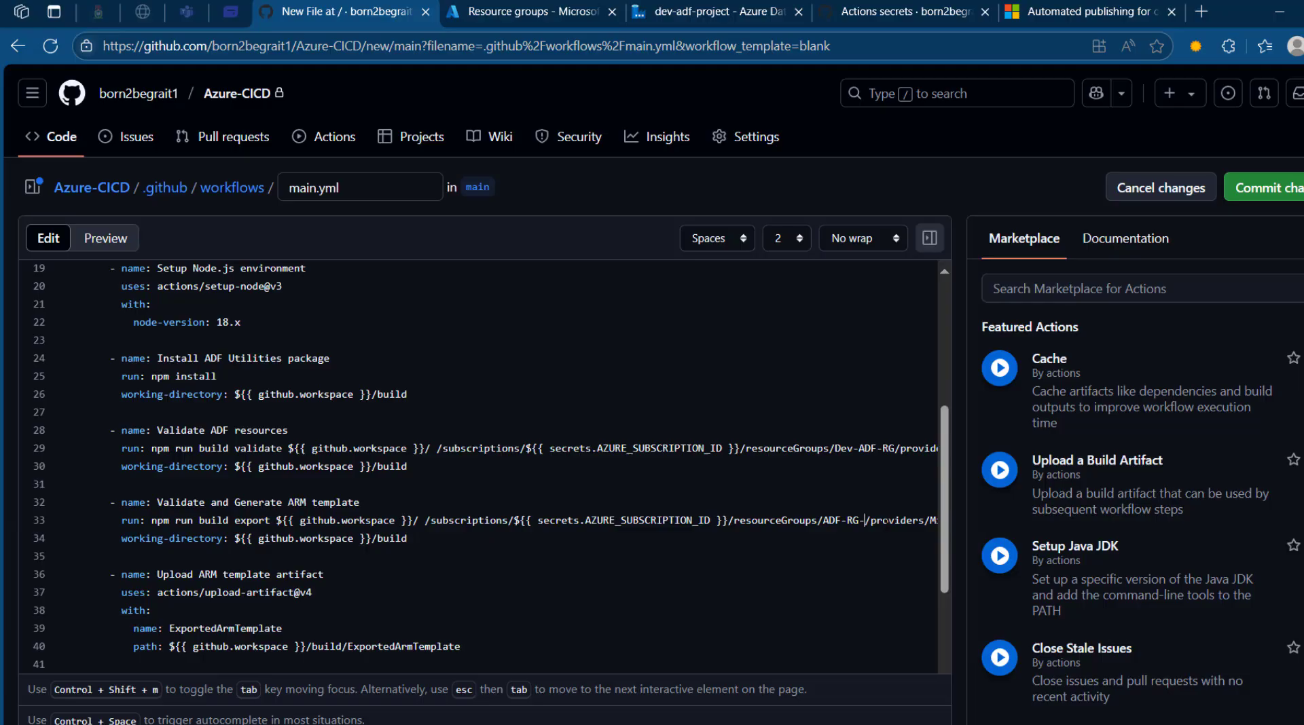
{"action": "key", "text": "BackSpace"}
{"action": "key", "text": "BackSpace"}
{"action": "key", "text": "BackSpace"}
{"action": "key", "text": "BackSpace"}
{"action": "key", "text": "BackSpace"}
{"action": "key", "text": "BackSpace"}
{"action": "key", "text": "BackSpace"}
{"action": "key", "text": "ctrl+v"}
Delete the data factory name that follows factories/ at the end of the ADF validation command.
{"action": "key", "text": "Right"}
{"action": "key", "text": "Right"}
{"action": "key", "text": "Right"}
{"action": "key", "text": "Right"}
{"action": "key", "text": "Right"}
{"action": "key", "text": "Right"}
{"action": "key", "text": "Right"}
{"action": "key", "text": "Right"}
{"action": "key", "text": "Right"}
{"action": "key", "text": "Right"}
{"action": "key", "text": "Right"}
{"action": "key", "text": "Right"}
{"action": "key", "text": "Right"}
{"action": "key", "text": "Right"}
{"action": "key", "text": "Right"}
{"action": "key", "text": "Right"}
{"action": "key", "text": "Right"}
{"action": "key", "text": "Right"}
{"action": "key", "text": "Right"}
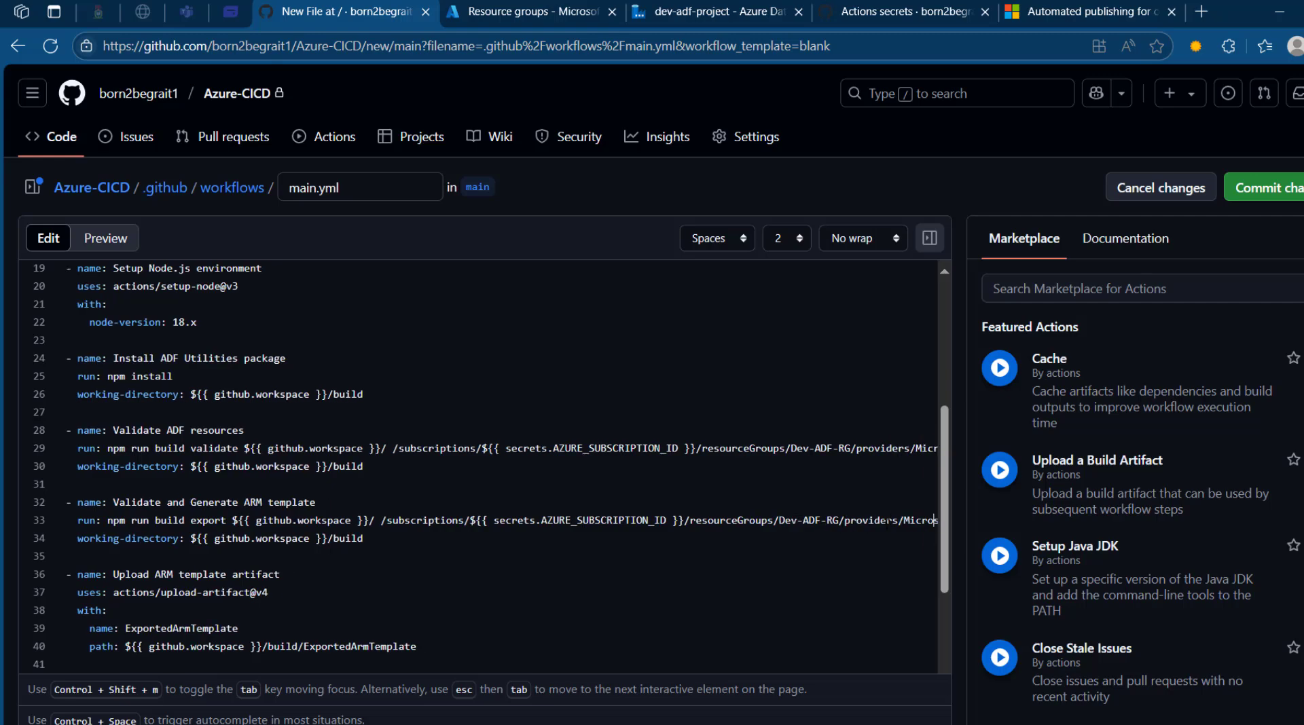
{"action": "left_click", "coordinate": [891, 448]}
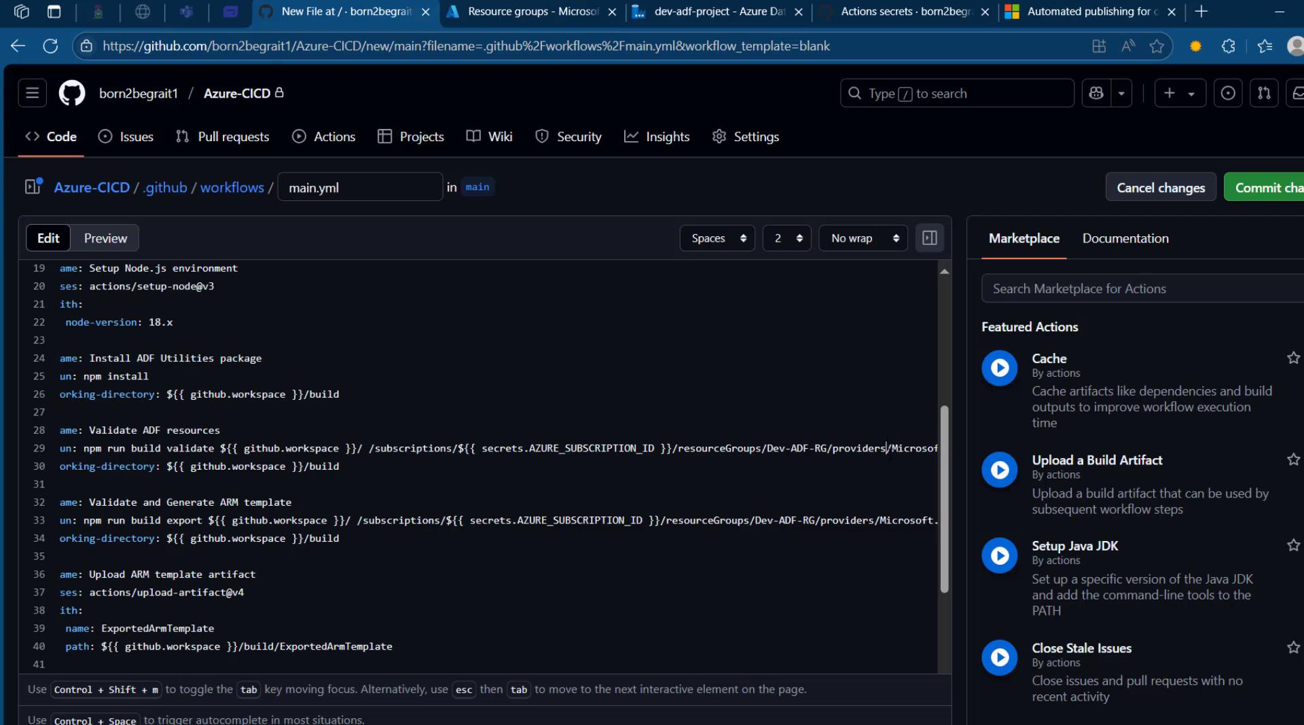
{"action": "key", "text": "Right"}
{"action": "key", "text": "Right"}
{"action": "key", "text": "Right"}
{"action": "key", "text": "Right"}
{"action": "key", "text": "Right"}
{"action": "key", "text": "Right"}
{"action": "key", "text": "Right"}
{"action": "key", "text": "Right"}
{"action": "key", "text": "Right"}
{"action": "key", "text": "Right"}
{"action": "key", "text": "Right"}
{"action": "key", "text": "Right"}
{"action": "key", "text": "Right"}
{"action": "key", "text": "Right"}
{"action": "key", "text": "Right"}
{"action": "key", "text": "Right"}
{"action": "key", "text": "Right"}
{"action": "key", "text": "Right"}
{"action": "key", "text": "Right"}
{"action": "key", "text": "Right"}
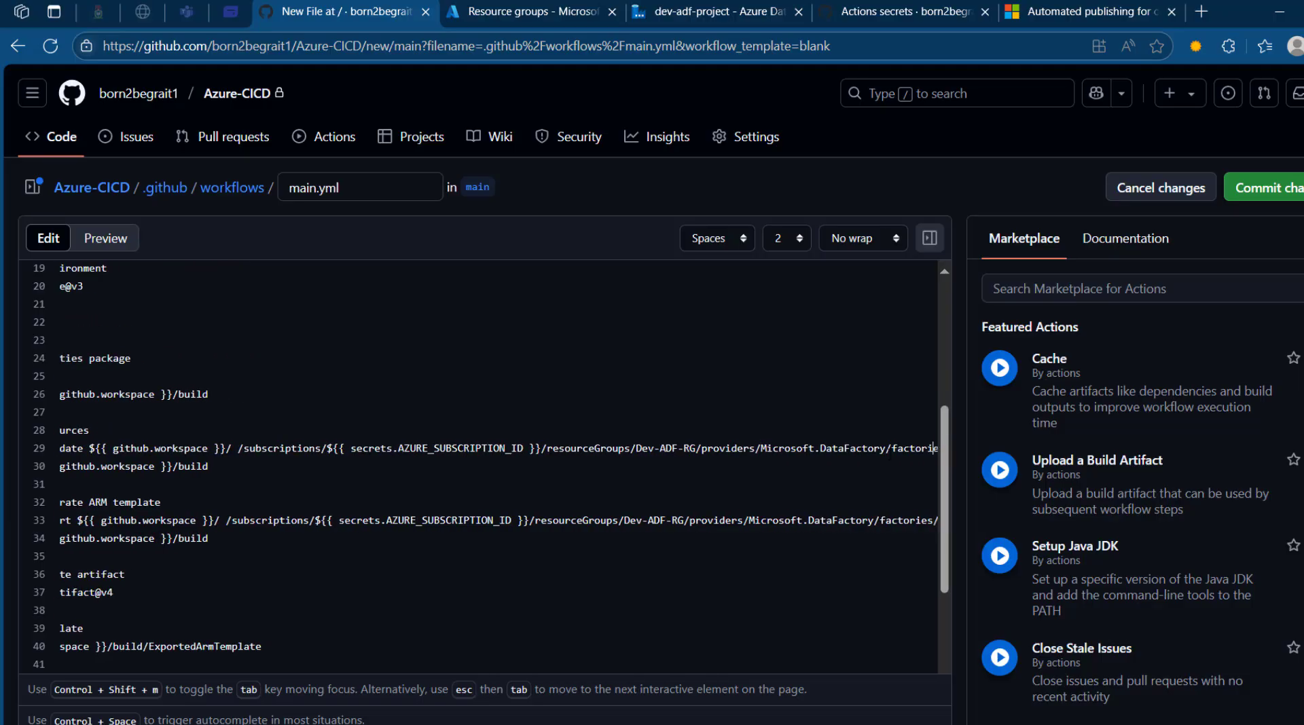
{"action": "key", "text": "Right"}
{"action": "key", "text": "Right"}
{"action": "key", "text": "Right"}
{"action": "key", "text": "Right"}
{"action": "key", "text": "Right"}
{"action": "key", "text": "Right"}
{"action": "key", "text": "Right"}
{"action": "key", "text": "Right"}
{"action": "key", "text": "Right"}
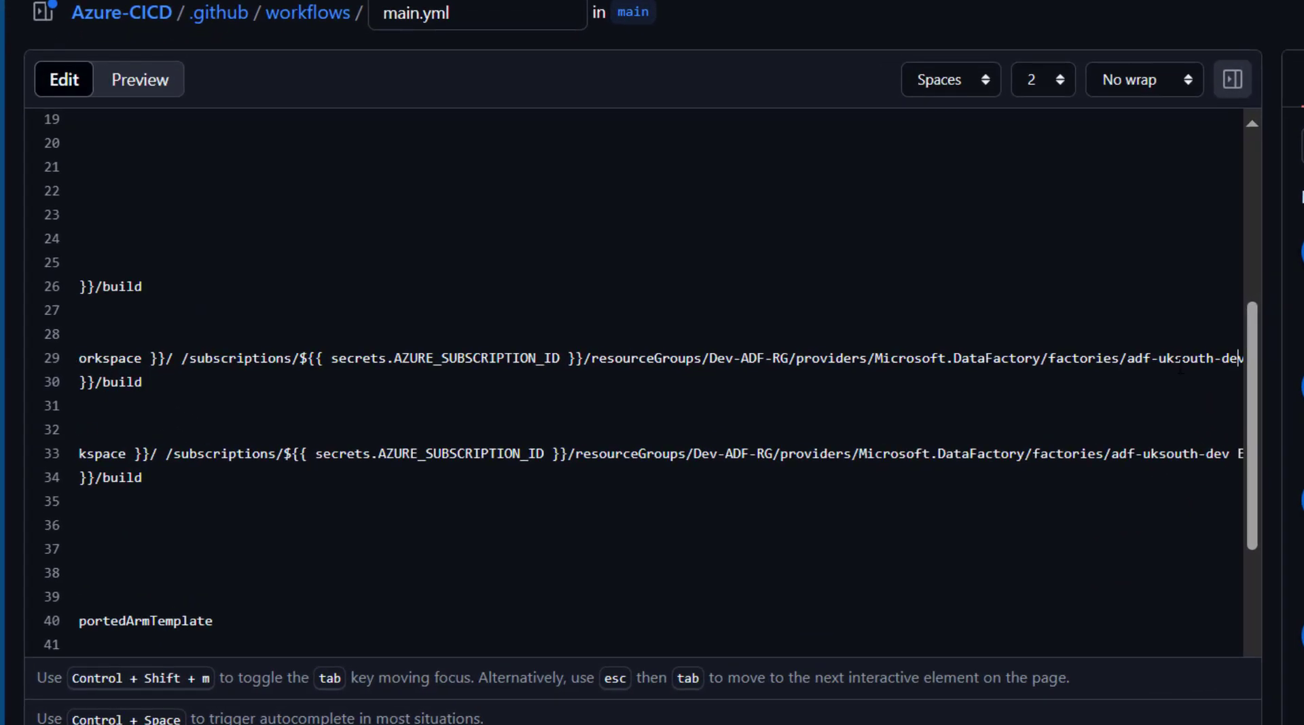
{"action": "key", "text": "Right"}
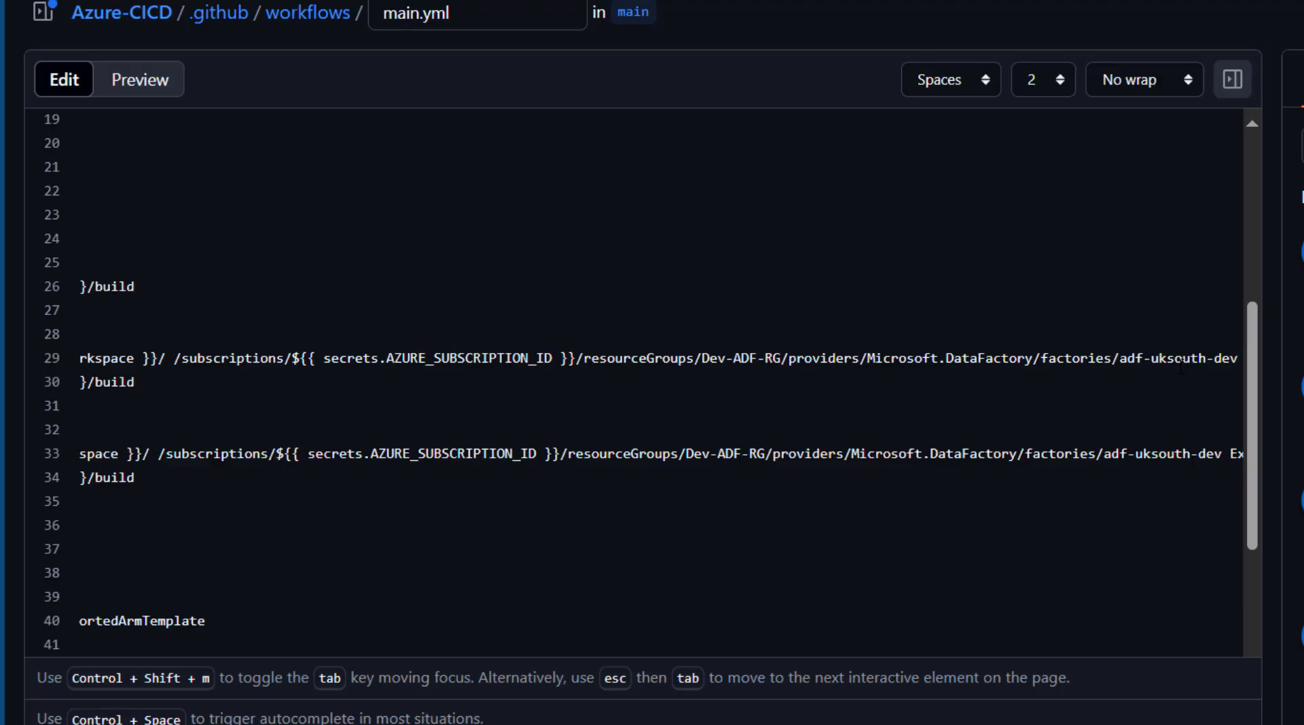
{"action": "key", "text": "BackSpace"}
{"action": "key", "text": "BackSpace"}
{"action": "key", "text": "BackSpace"}
{"action": "key", "text": "BackSpace"}
{"action": "key", "text": "BackSpace"}
{"action": "key", "text": "BackSpace"}
{"action": "key", "text": "BackSpace"}
{"action": "key", "text": "BackSpace"}
{"action": "key", "text": "BackSpace"}
{"action": "key", "text": "BackSpace"}
{"action": "key", "text": "BackSpace"}
{"action": "key", "text": "BackSpace"}
{"action": "key", "text": "BackSpace"}
{"action": "key", "text": "BackSpace"}
{"action": "key", "text": "BackSpace"}
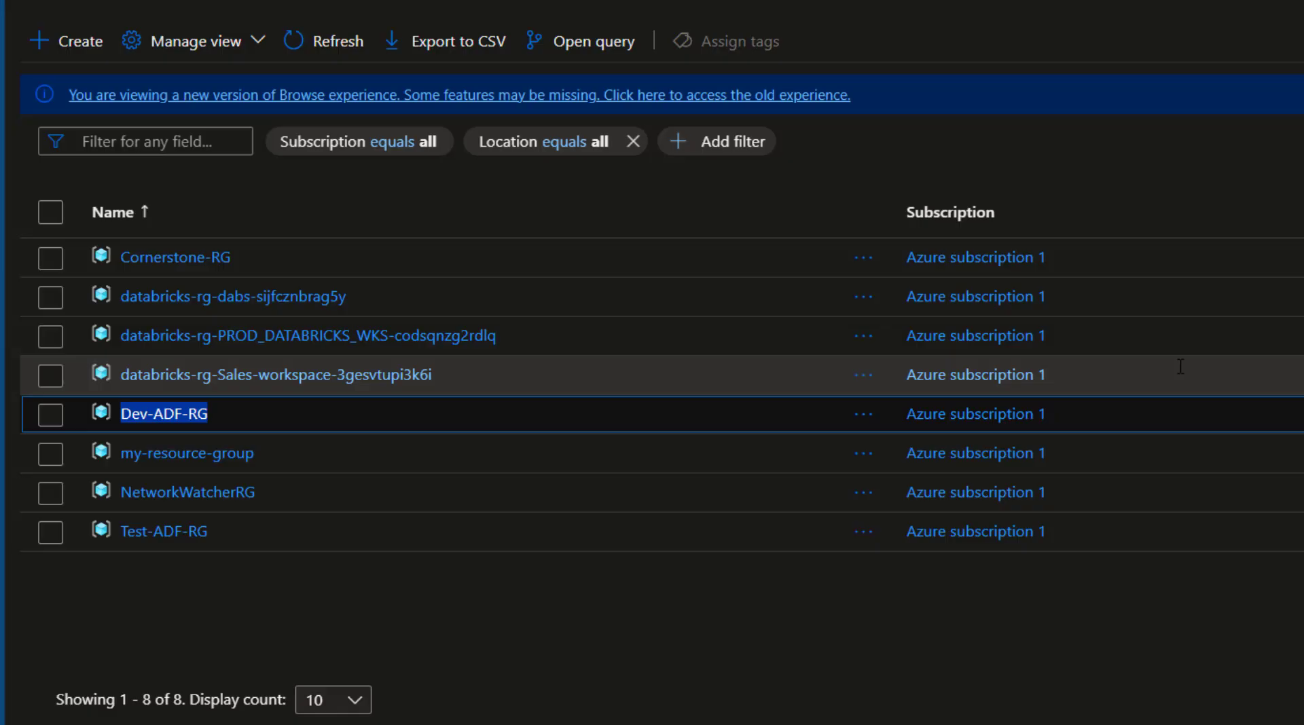
Copy the data factory name dev-adf-project from the Dev-ADF-RG resource group and paste it at the end of the ADF validation command.
{"action": "left_click", "coordinate": [181, 412]}
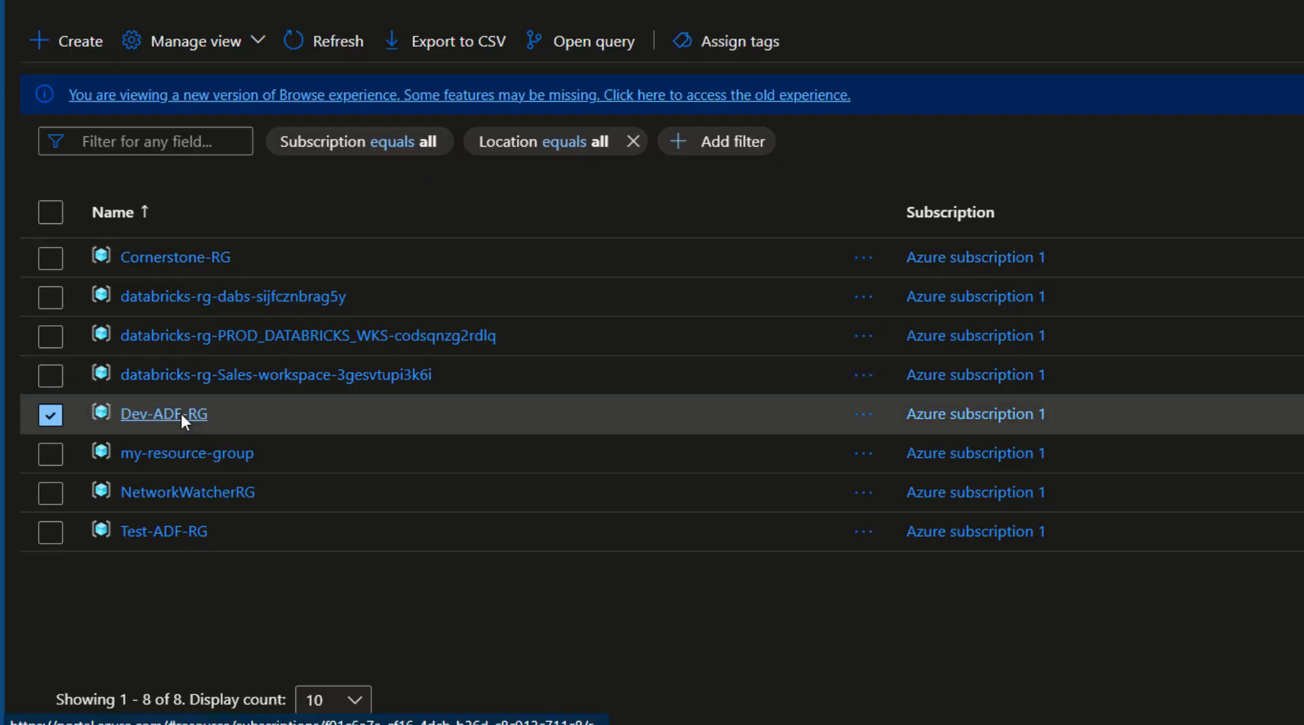
{"action": "left_click", "coordinate": [166, 415]}
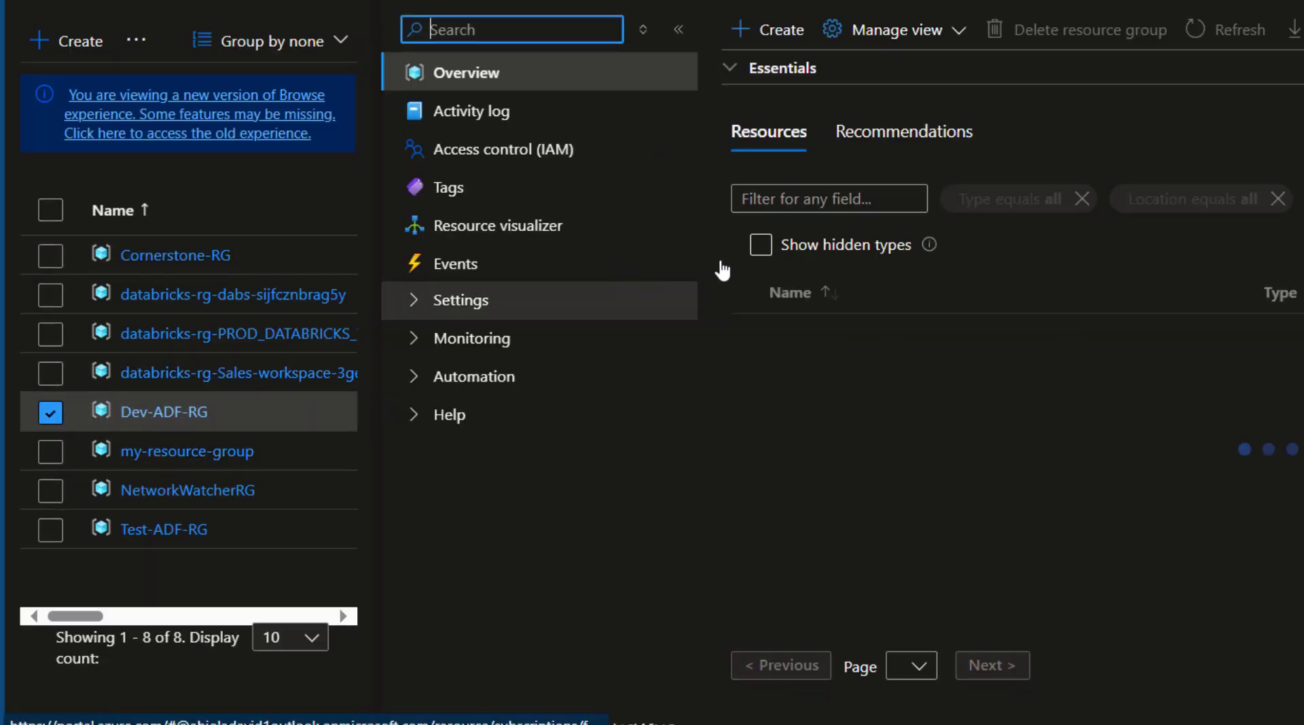
{"action": "left_click_drag", "start_coordinate": [948, 332], "coordinate": [803, 332]}
{"action": "key", "text": "ctrl+c"}
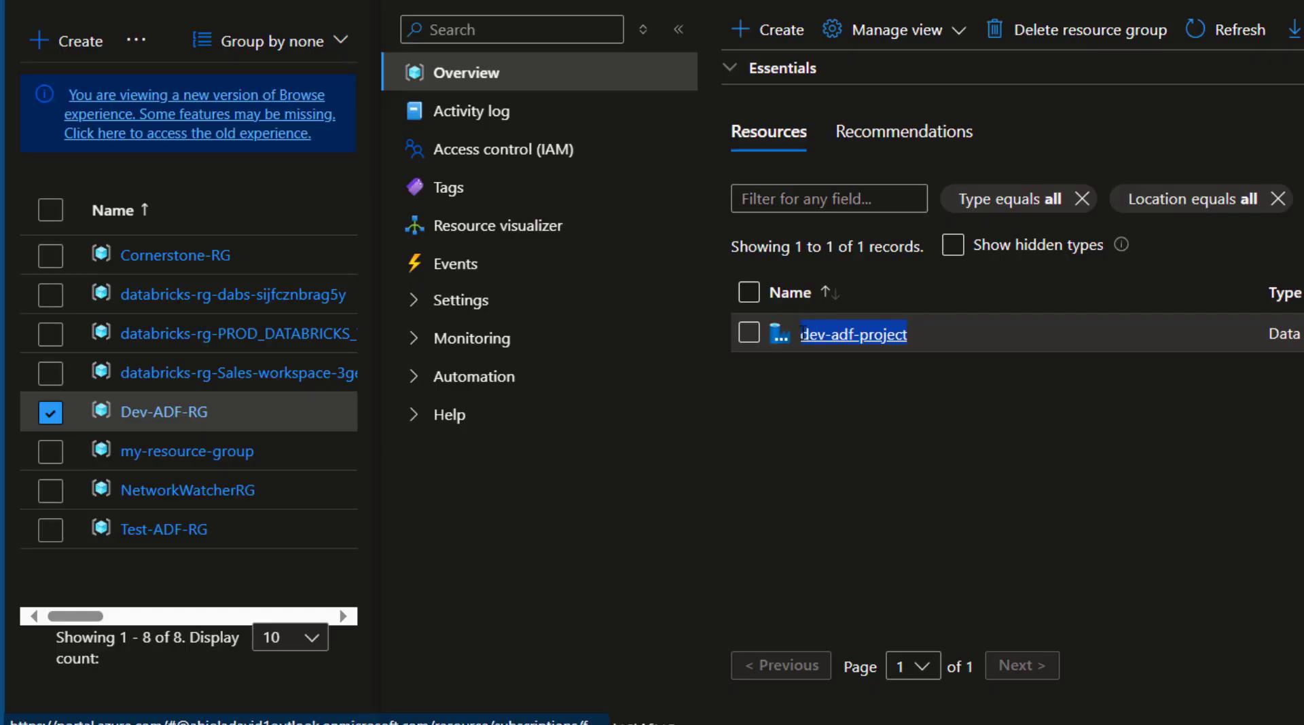
{"action": "key", "text": "alt+Tab"}
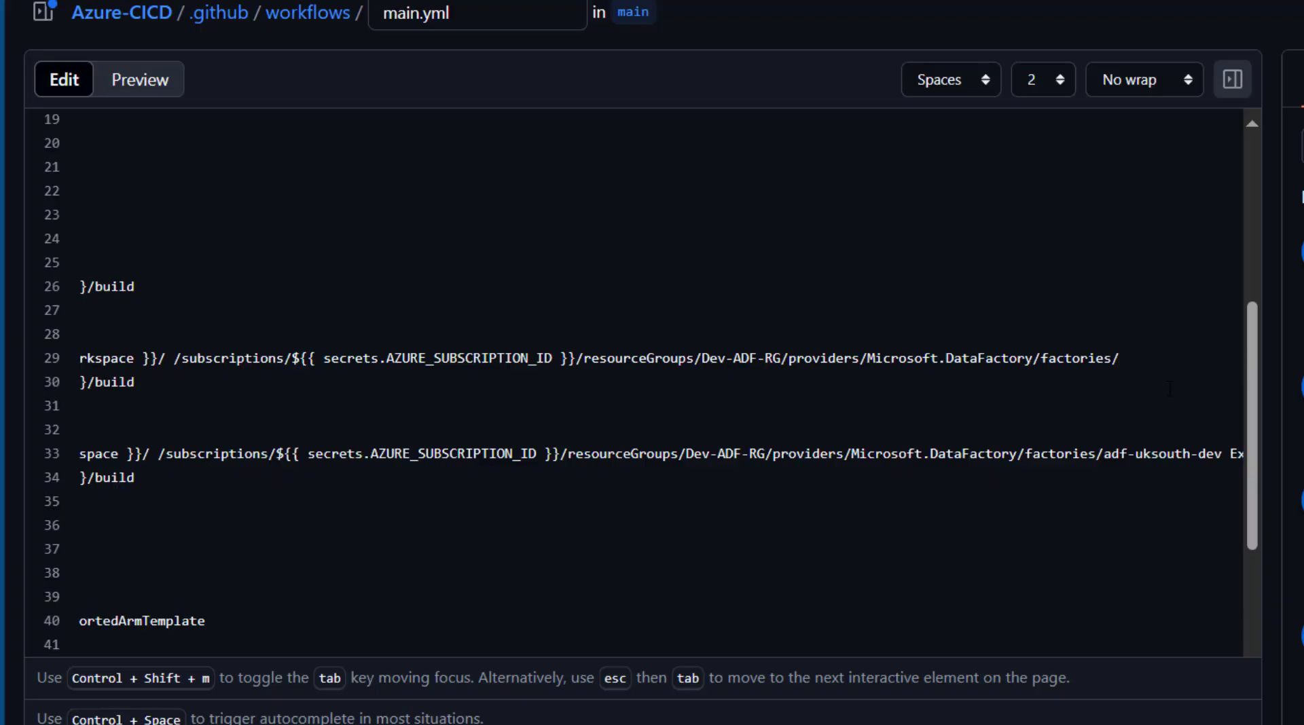
{"action": "key", "text": "ctrl+v"}
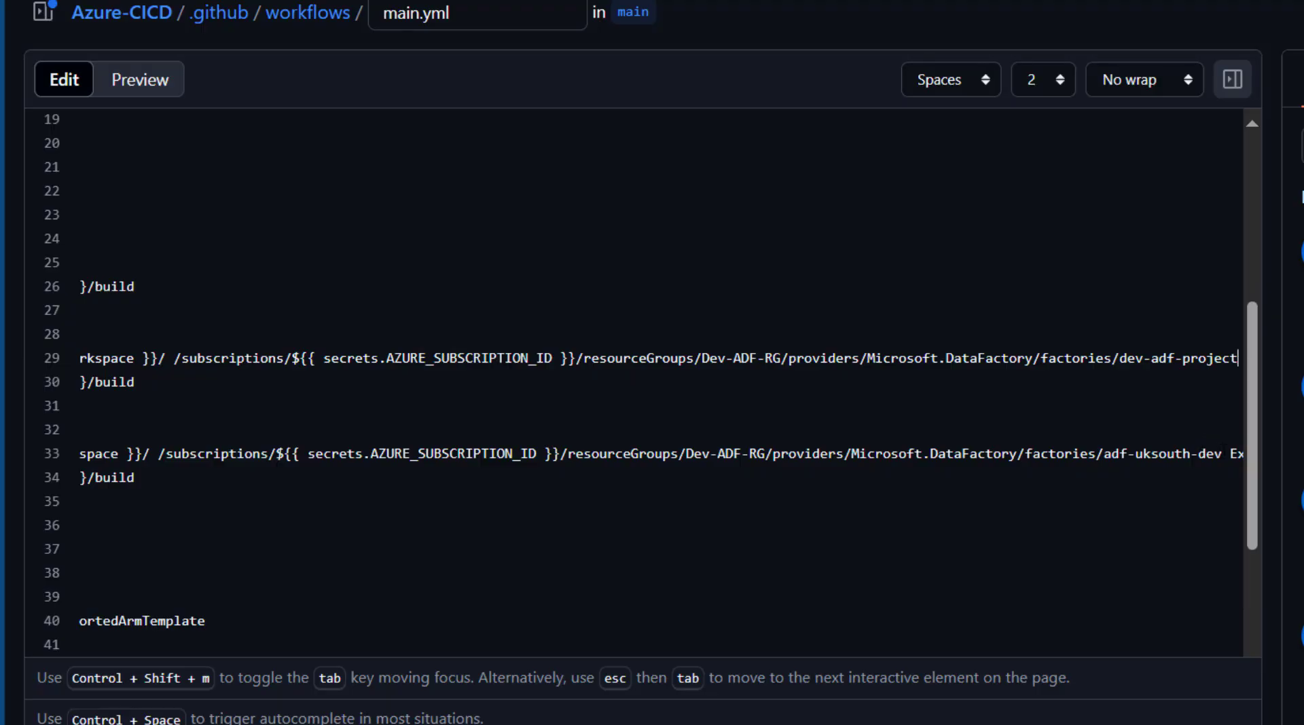
Replace the data factory name in the ARM template export command with dev-adf-project, keeping the ExportedArmTemplate argument.
{"action": "key", "text": "BackSpace"}
{"action": "key", "text": "BackSpace"}
{"action": "key", "text": "BackSpace"}
{"action": "key", "text": "BackSpace"}
{"action": "key", "text": "BackSpace"}
{"action": "key", "text": "BackSpace"}
{"action": "key", "text": "BackSpace"}
{"action": "key", "text": "BackSpace"}
{"action": "key", "text": "BackSpace"}
{"action": "key", "text": "BackSpace"}
{"action": "key", "text": "BackSpace"}
{"action": "key", "text": "BackSpace"}
{"action": "key", "text": "BackSpace"}
{"action": "key", "text": "BackSpace"}
{"action": "key", "text": "BackSpace"}
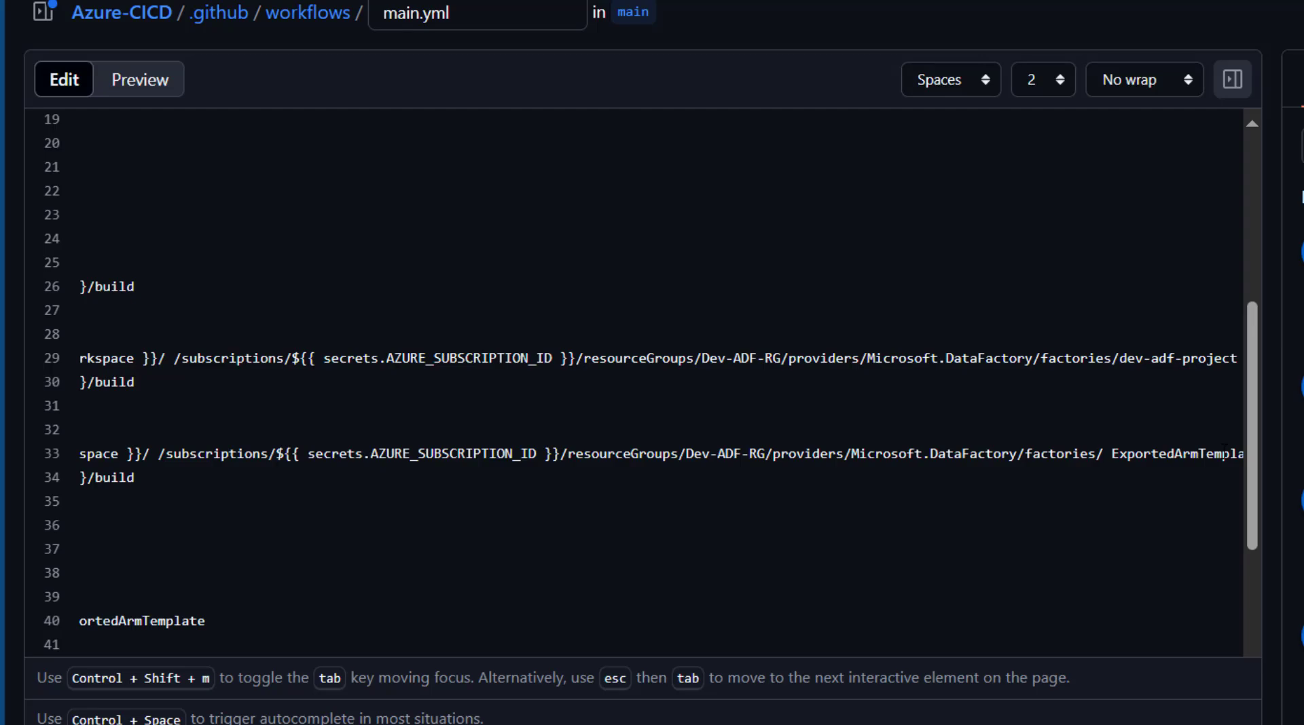
{"action": "key", "text": "ctrl+v"}
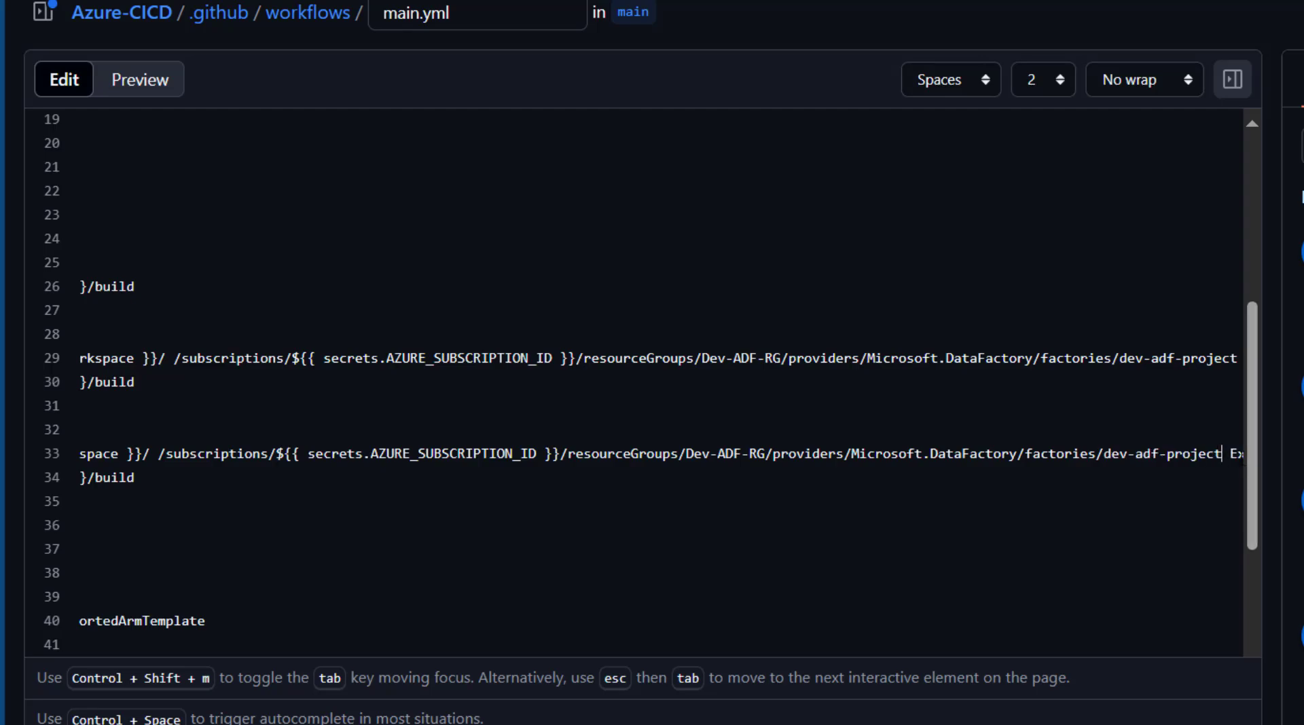
Check the remainder of the ARM template export command after the data factory name.
{"action": "key", "text": "Right"}
{"action": "key", "text": "Right"}
{"action": "key", "text": "Right"}
{"action": "key", "text": "Right"}
{"action": "key", "text": "Right"}
{"action": "key", "text": "Right"}
{"action": "key", "text": "Right"}
{"action": "key", "text": "Right"}
{"action": "key", "text": "Right"}
{"action": "key", "text": "Right"}
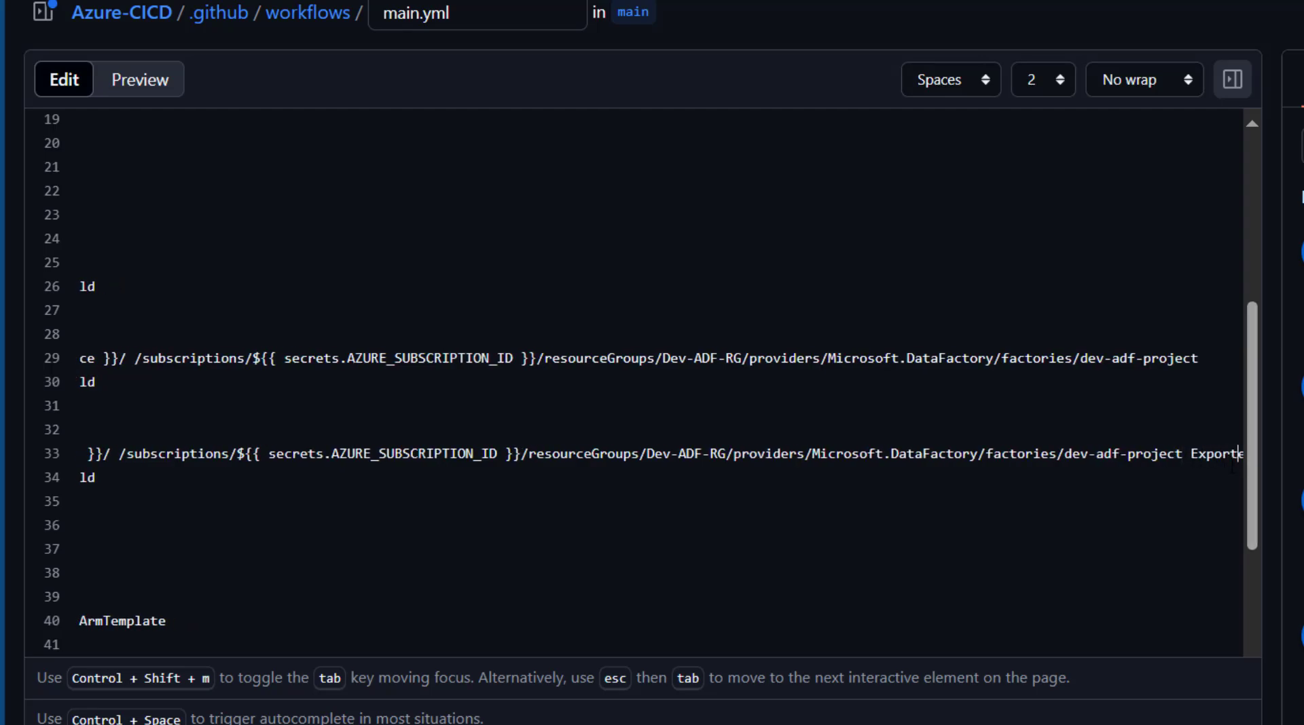
{"action": "key", "text": "Right"}
{"action": "key", "text": "Right"}
{"action": "key", "text": "Right"}
{"action": "key", "text": "Right"}
{"action": "key", "text": "Right"}
{"action": "key", "text": "Right"}
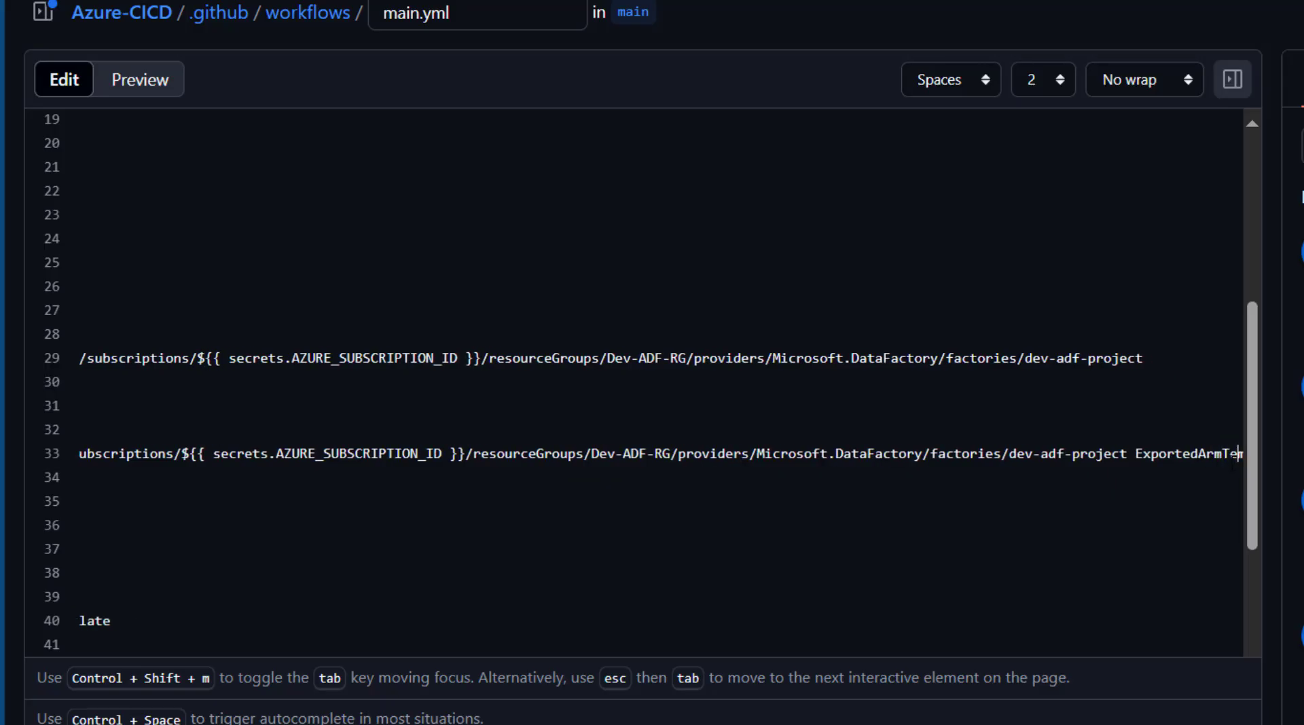
{"action": "key", "text": "Right"}
{"action": "key", "text": "Right"}
{"action": "key", "text": "Right"}
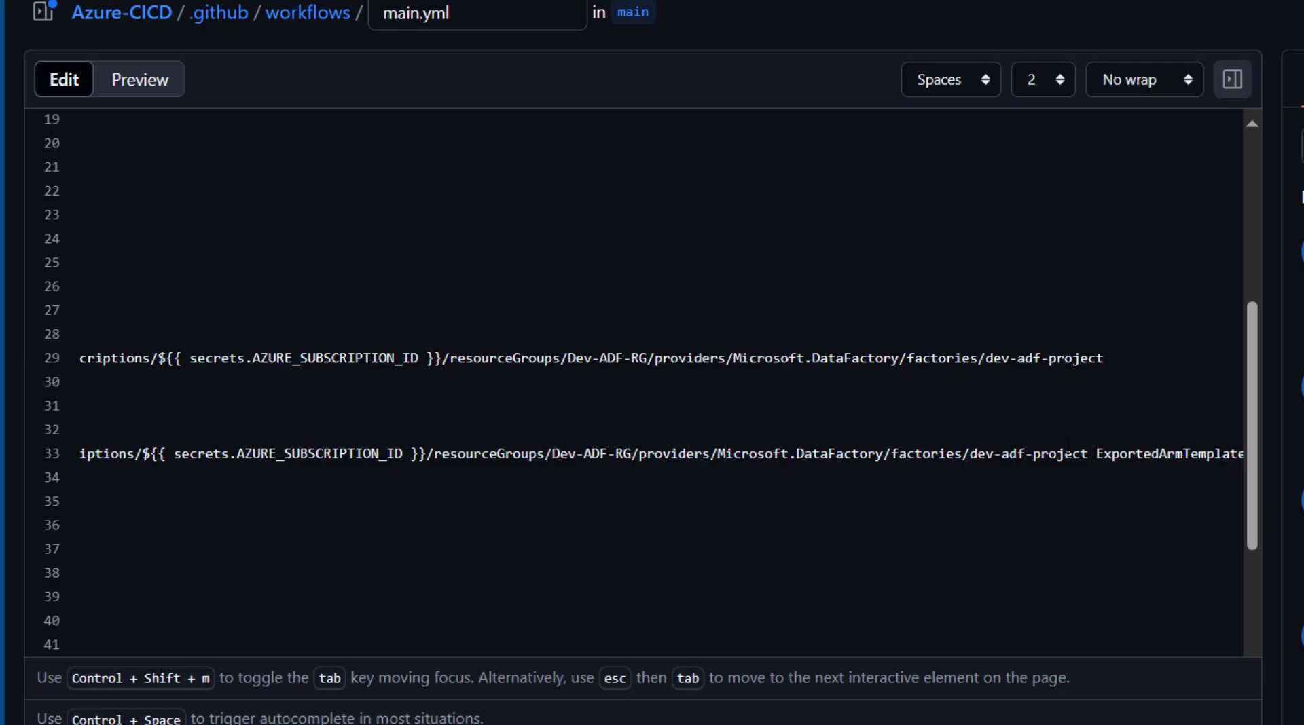
Review the artifact upload step and the release job's download, Azure login secrets and Data Factory deployment settings.
{"action": "left_click", "coordinate": [1097, 453]}
{"action": "key", "text": "Down"}
{"action": "key", "text": "Down"}
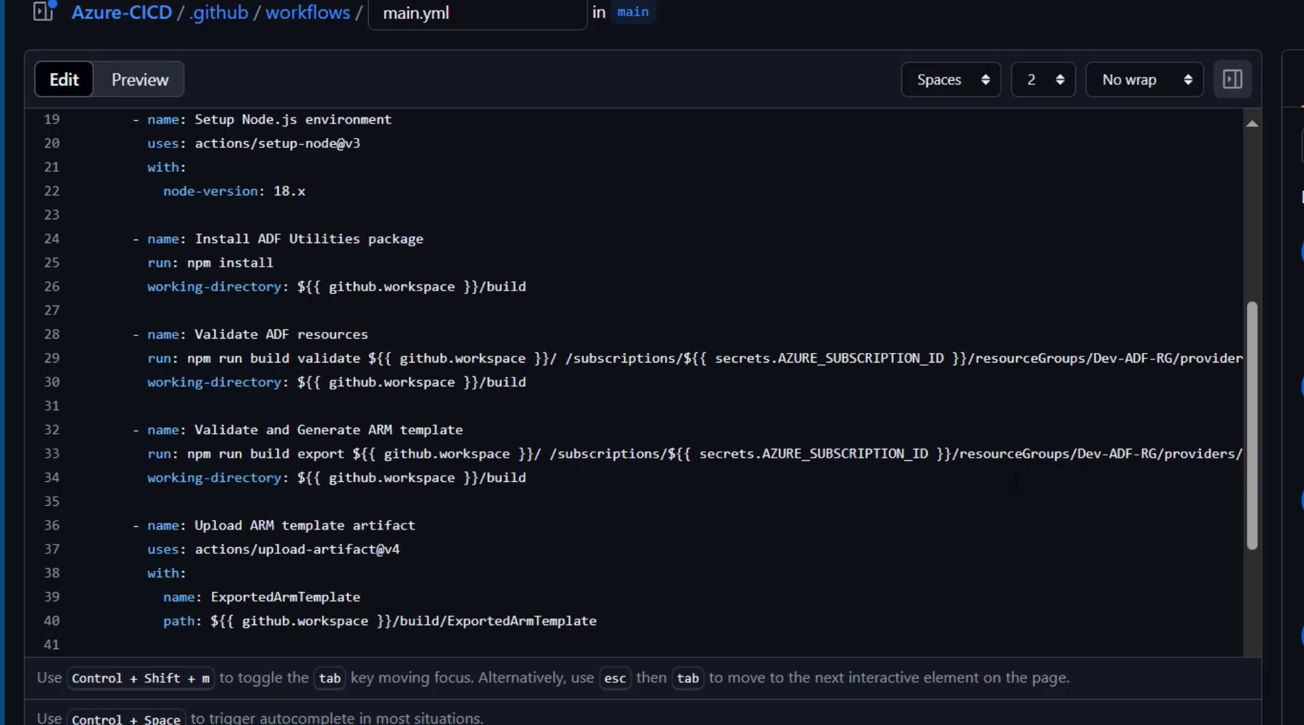
{"action": "key", "text": "Down"}
{"action": "key", "text": "Down"}
{"action": "key", "text": "Down"}
{"action": "key", "text": "Down"}
{"action": "key", "text": "Down"}
{"action": "key", "text": "Down"}
{"action": "key", "text": "Down"}
{"action": "key", "text": "Down"}
{"action": "key", "text": "Down"}
{"action": "key", "text": "Down"}
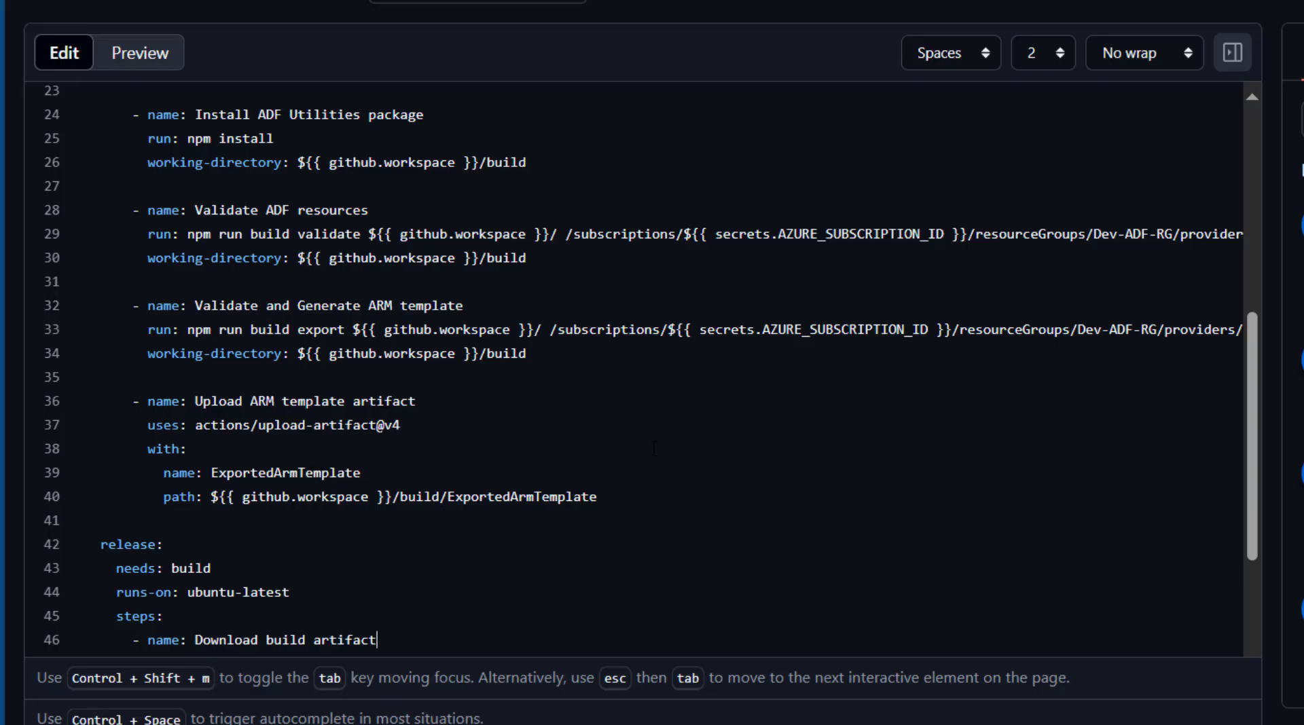
{"action": "scroll", "coordinate": [1262, 528], "scroll_direction": "down", "scroll_amount": 4}
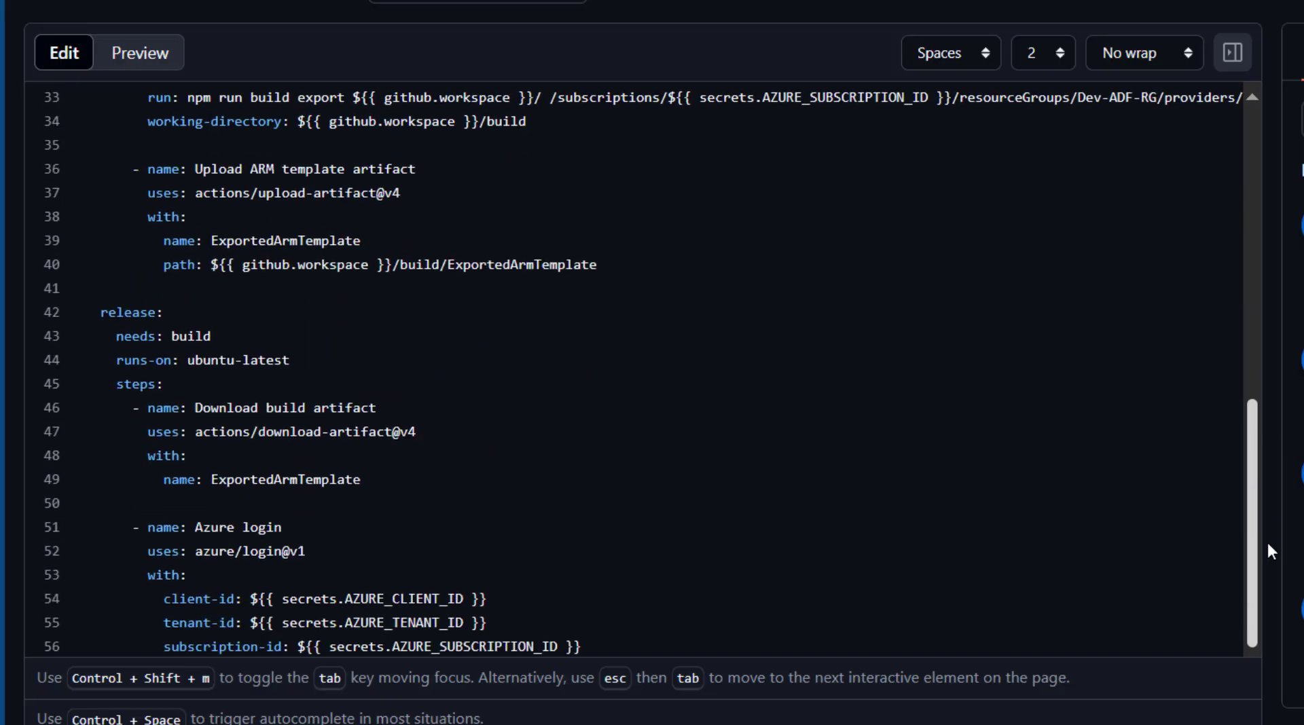
{"action": "scroll", "coordinate": [1273, 572], "scroll_direction": "down", "scroll_amount": 1}
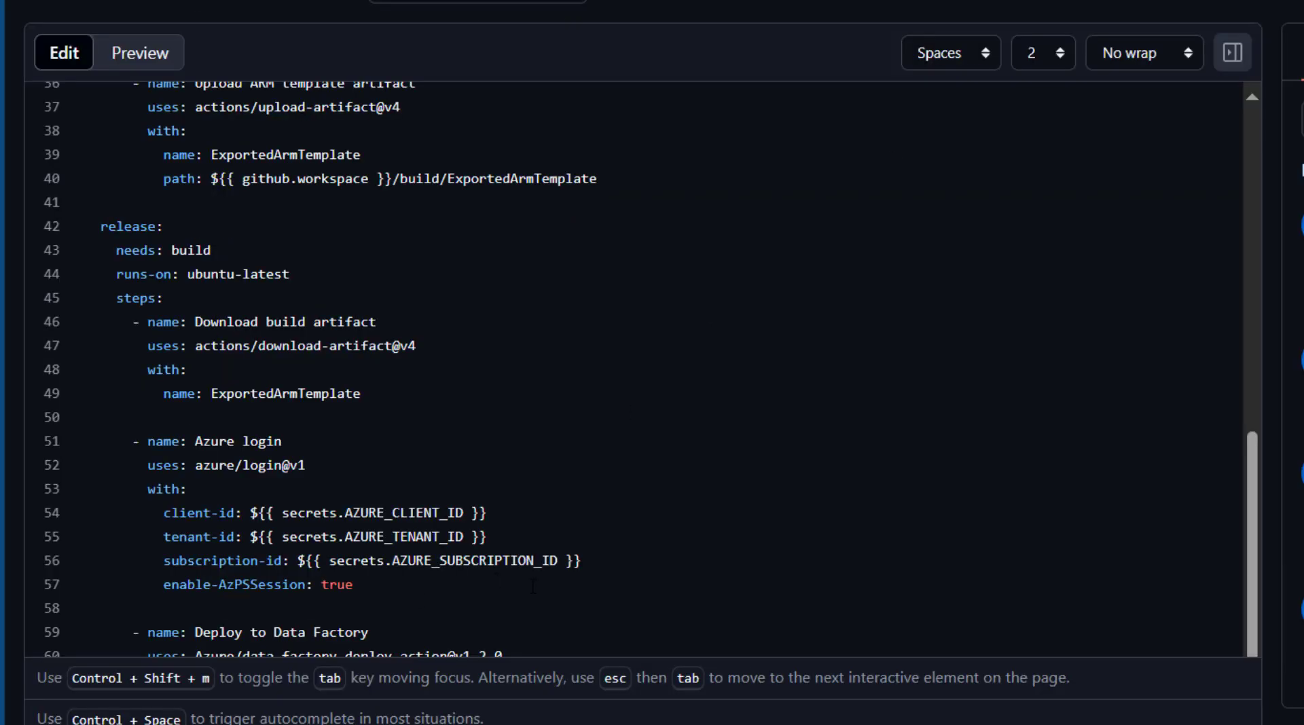
{"action": "left_click_drag", "start_coordinate": [610, 578], "coordinate": [165, 514]}
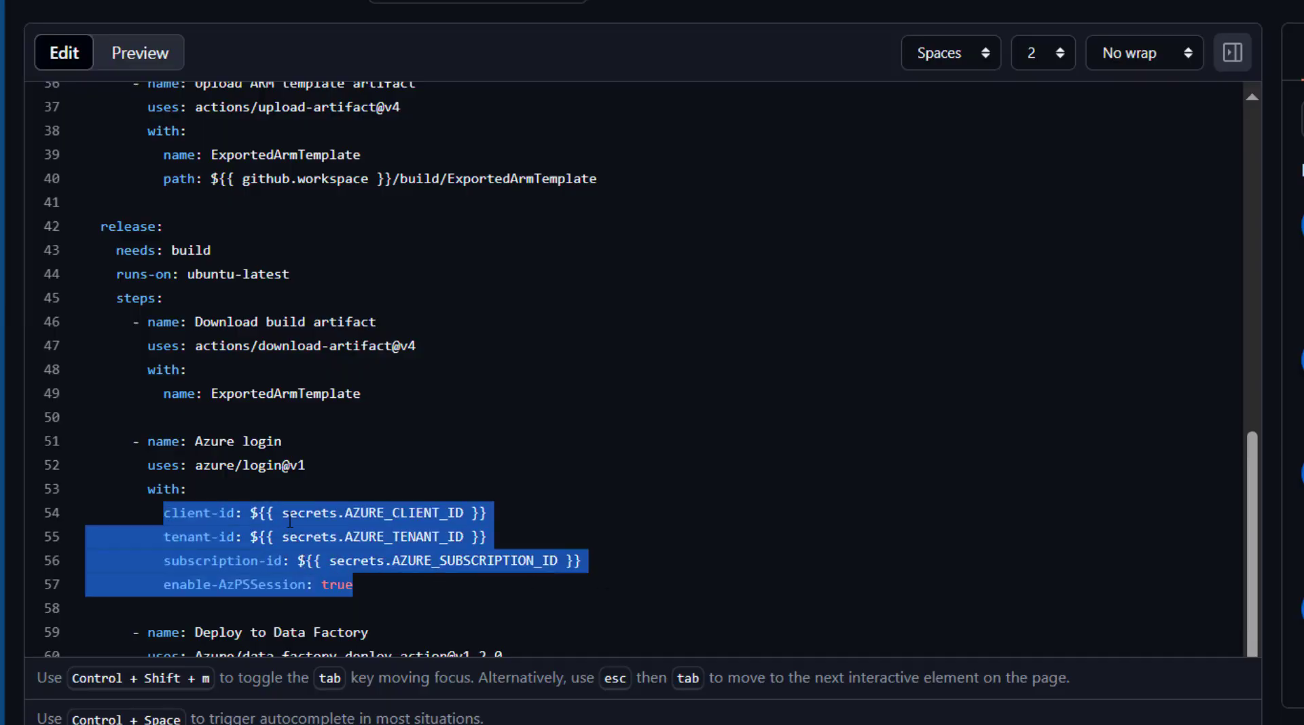
{"action": "left_click", "coordinate": [411, 536]}
{"action": "scroll", "coordinate": [408, 561], "scroll_direction": "down", "scroll_amount": 3}
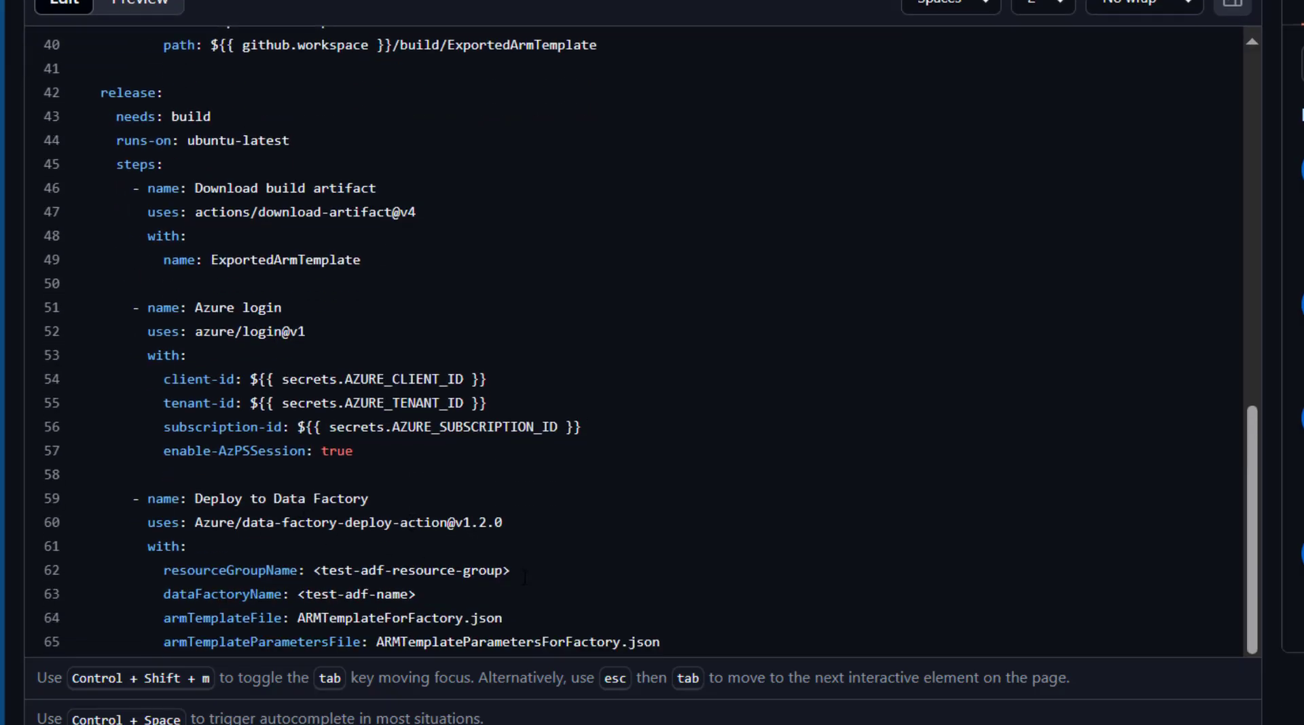
Replace the resourceGroupName placeholder in the Deploy to Data Factory step with Test-ADF-RG from the Azure portal, and return to the portal.
{"action": "left_click_drag", "start_coordinate": [511, 571], "coordinate": [316, 573]}
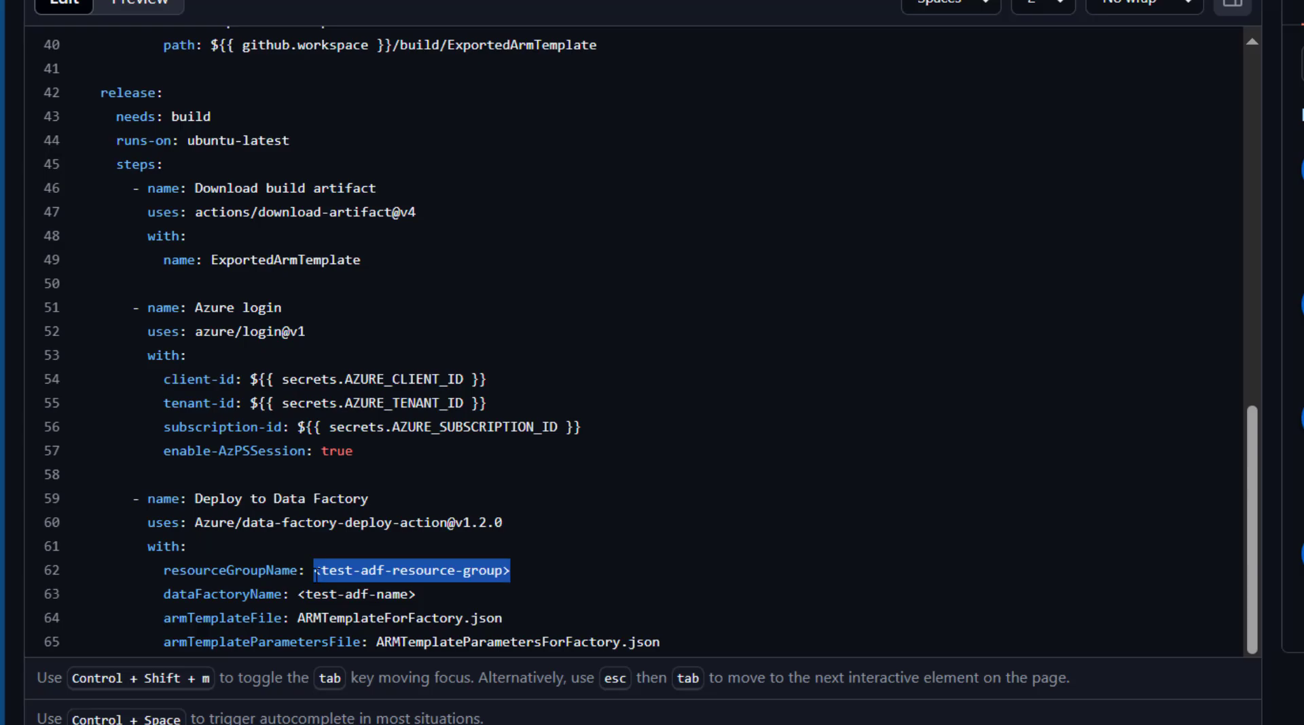
{"action": "key", "text": "BackSpace"}
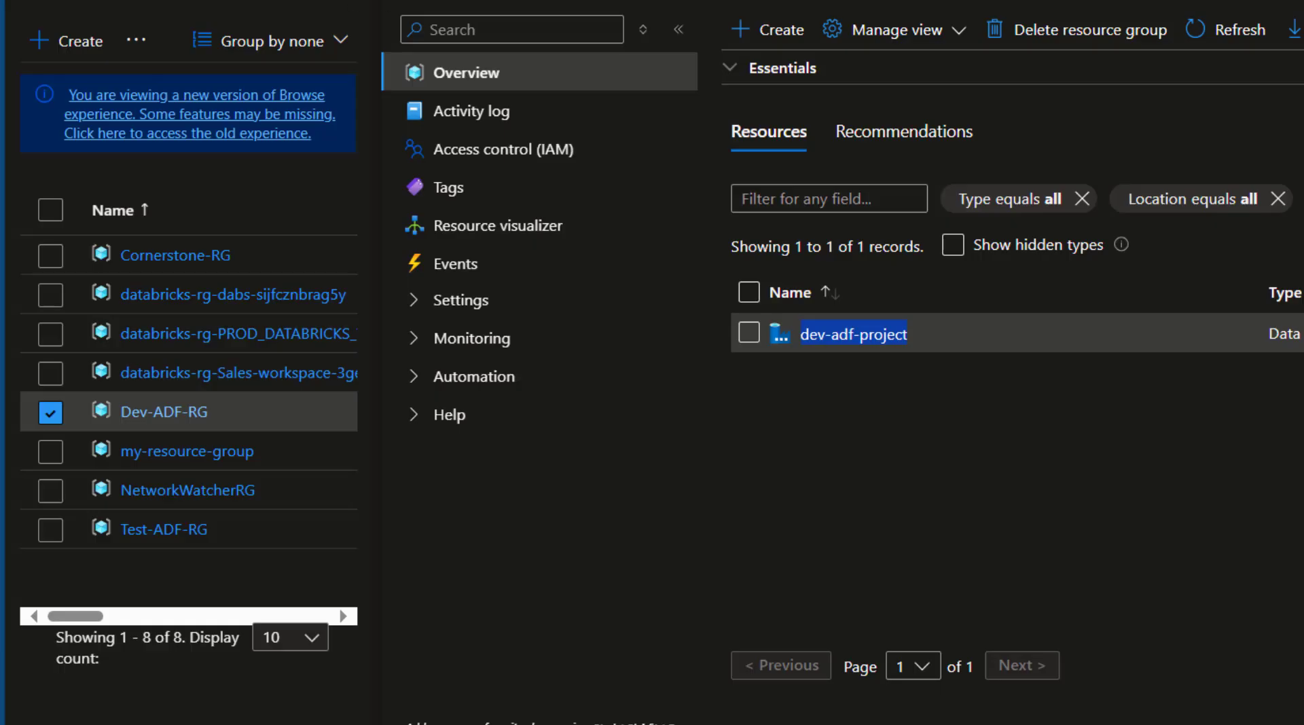
{"action": "left_click", "coordinate": [108, 2]}
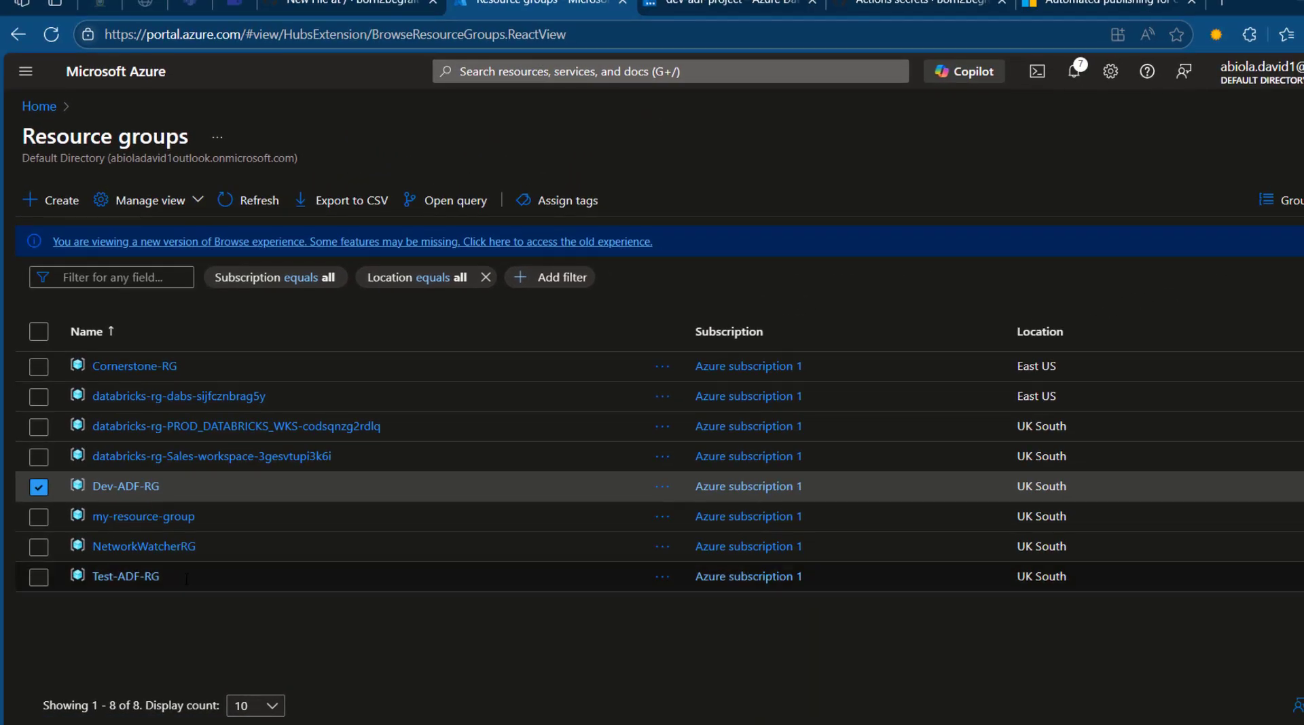
{"action": "left_click_drag", "start_coordinate": [224, 536], "coordinate": [124, 533]}
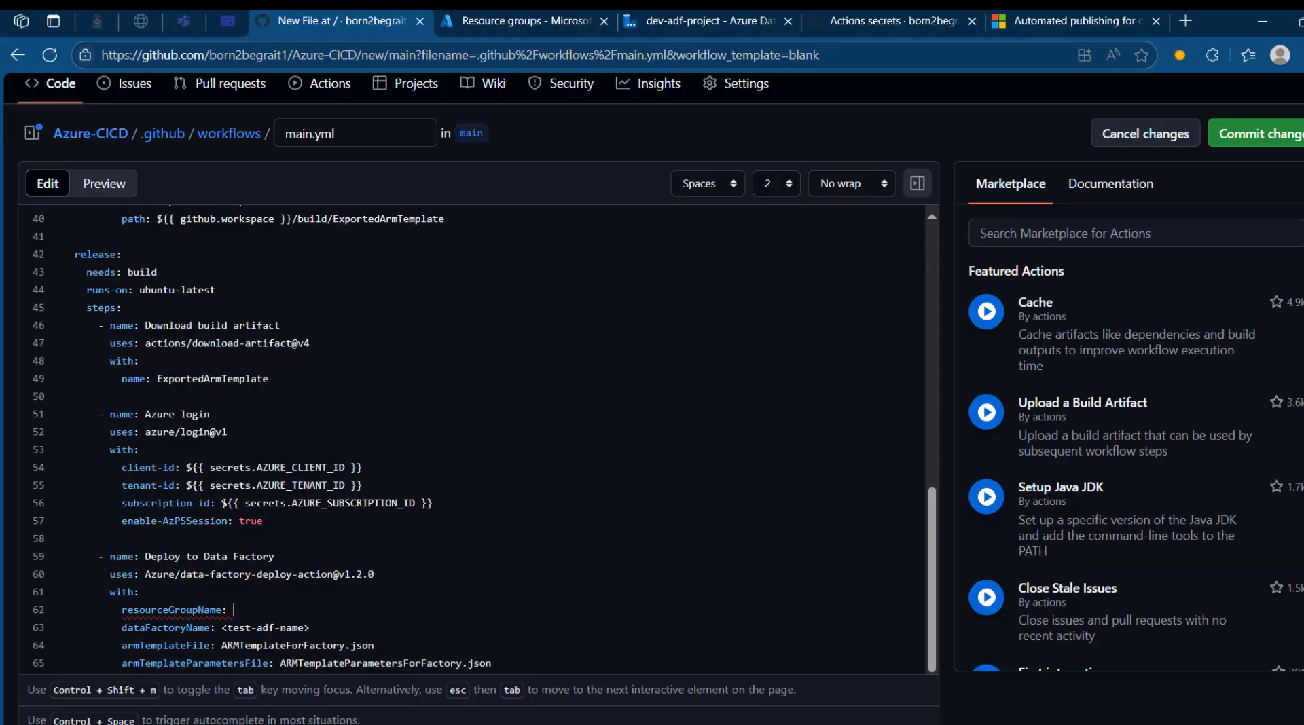
{"action": "type", "text": "Test-ADF-RG"}
{"action": "key", "text": "ctrl+Tab"}
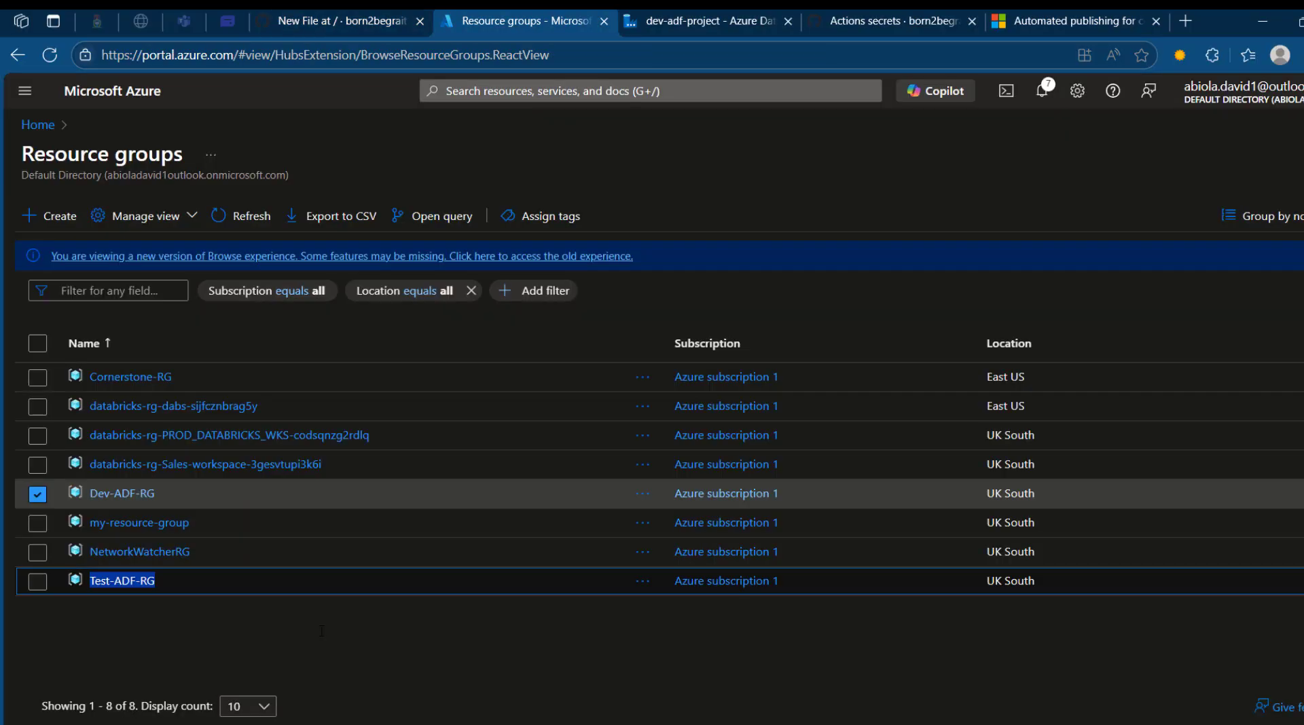
Replace the dataFactoryName placeholder in the Deploy to Data Factory step with test-adf-project, copied from the Test-ADF-RG resource group in the Azure portal.
{"action": "left_click", "coordinate": [149, 589]}
{"action": "left_click", "coordinate": [131, 583]}
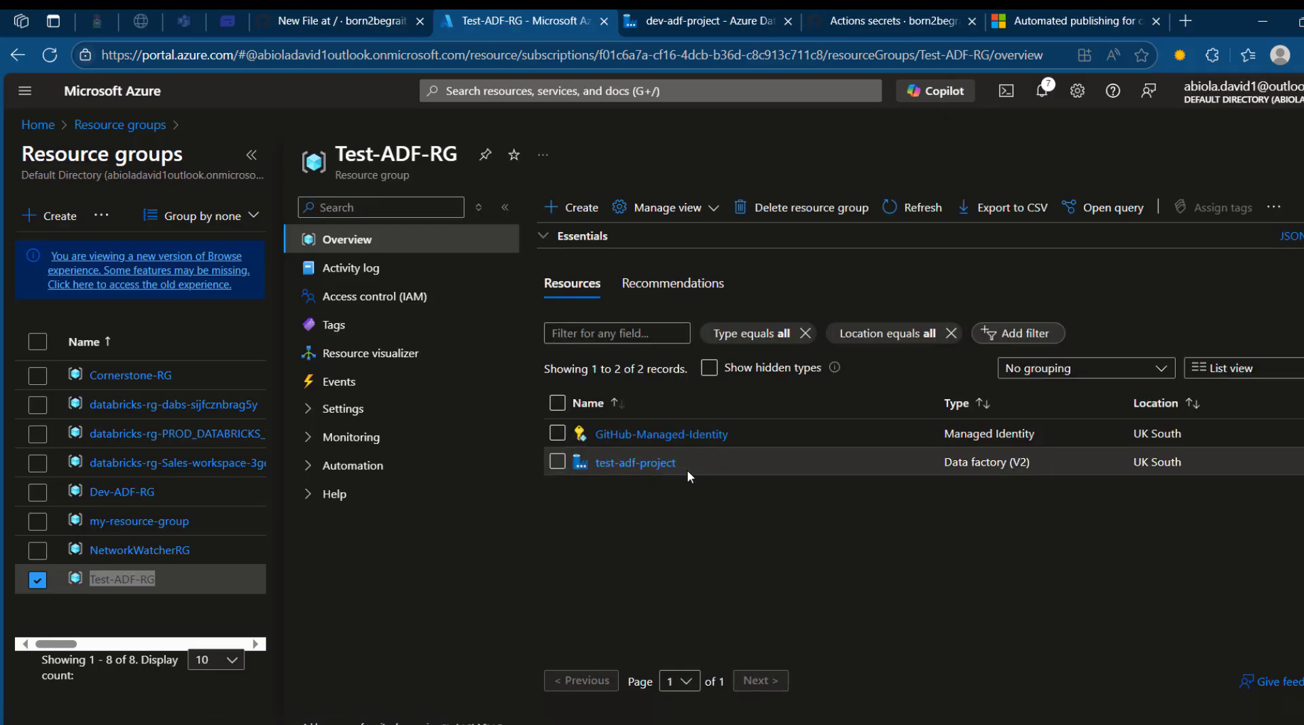
{"action": "left_click_drag", "start_coordinate": [685, 459], "coordinate": [593, 466]}
{"action": "key", "text": "ctrl+c"}
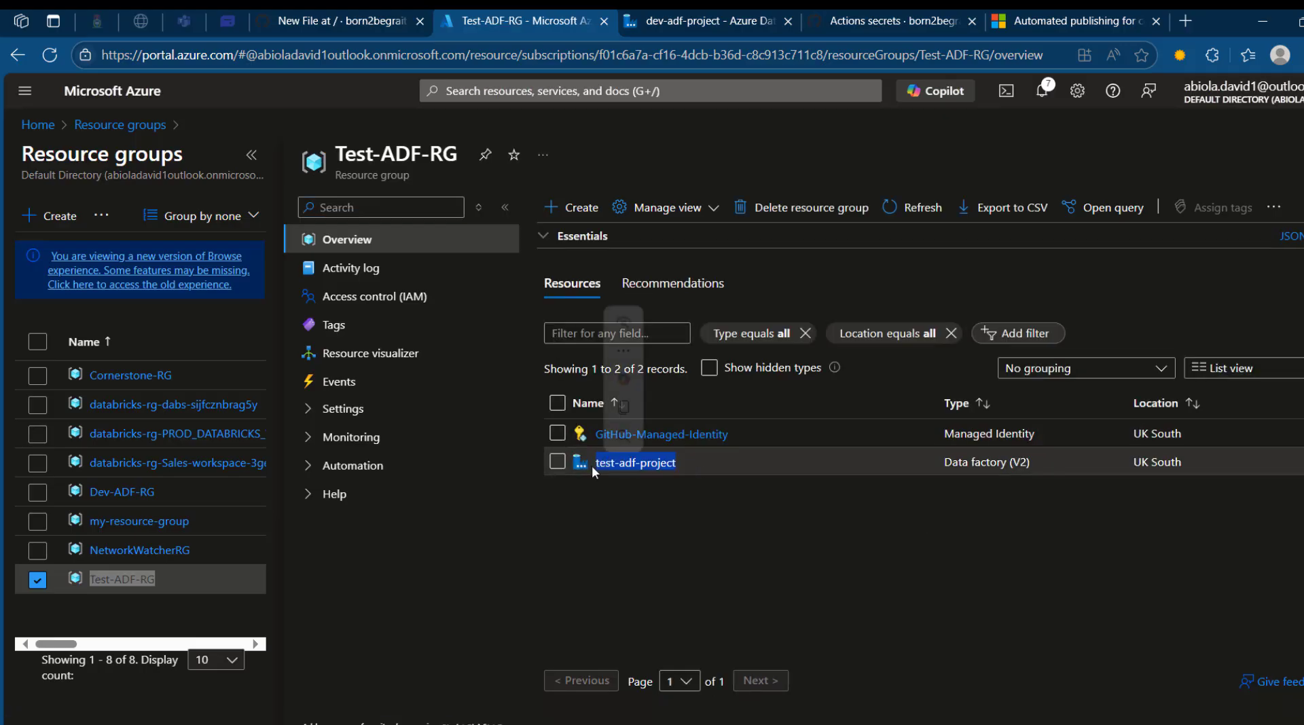
{"action": "key", "text": "alt+Tab"}
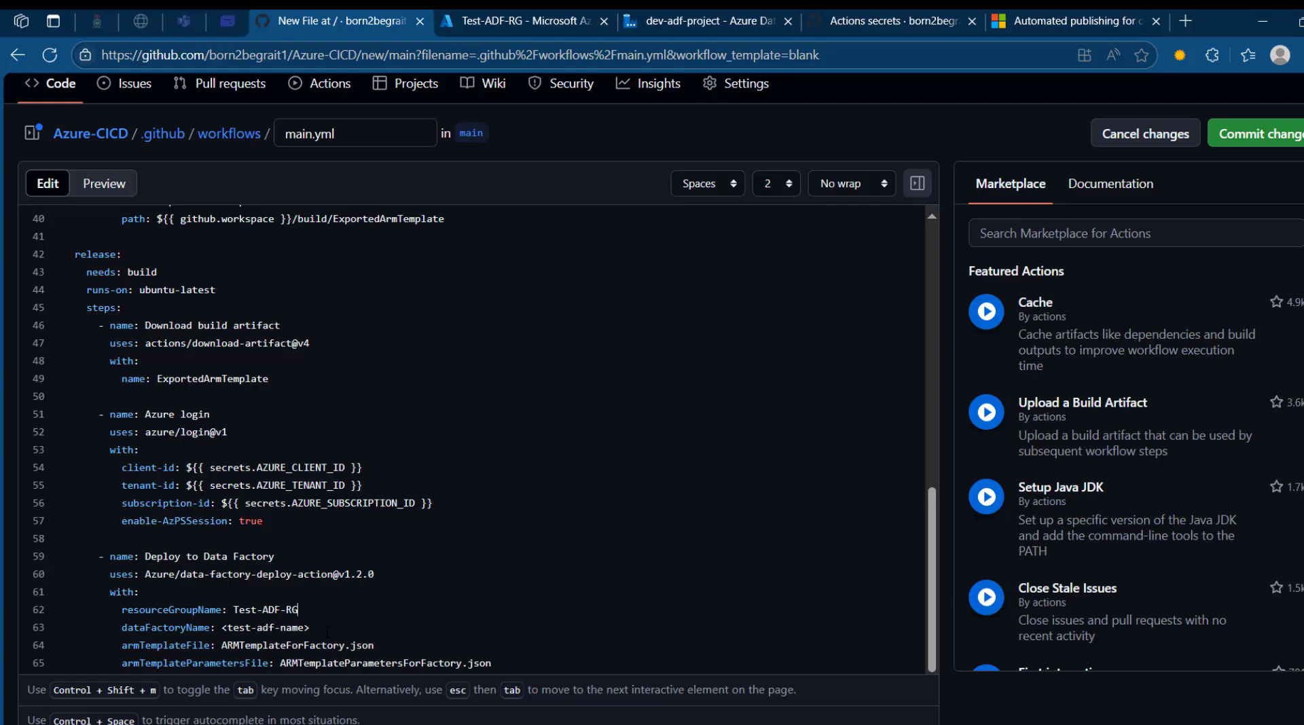
{"action": "left_click_drag", "start_coordinate": [328, 633], "coordinate": [225, 630]}
{"action": "key", "text": "ctrl+v"}
{"action": "left_click_drag", "start_coordinate": [934, 540], "coordinate": [901, 265]}
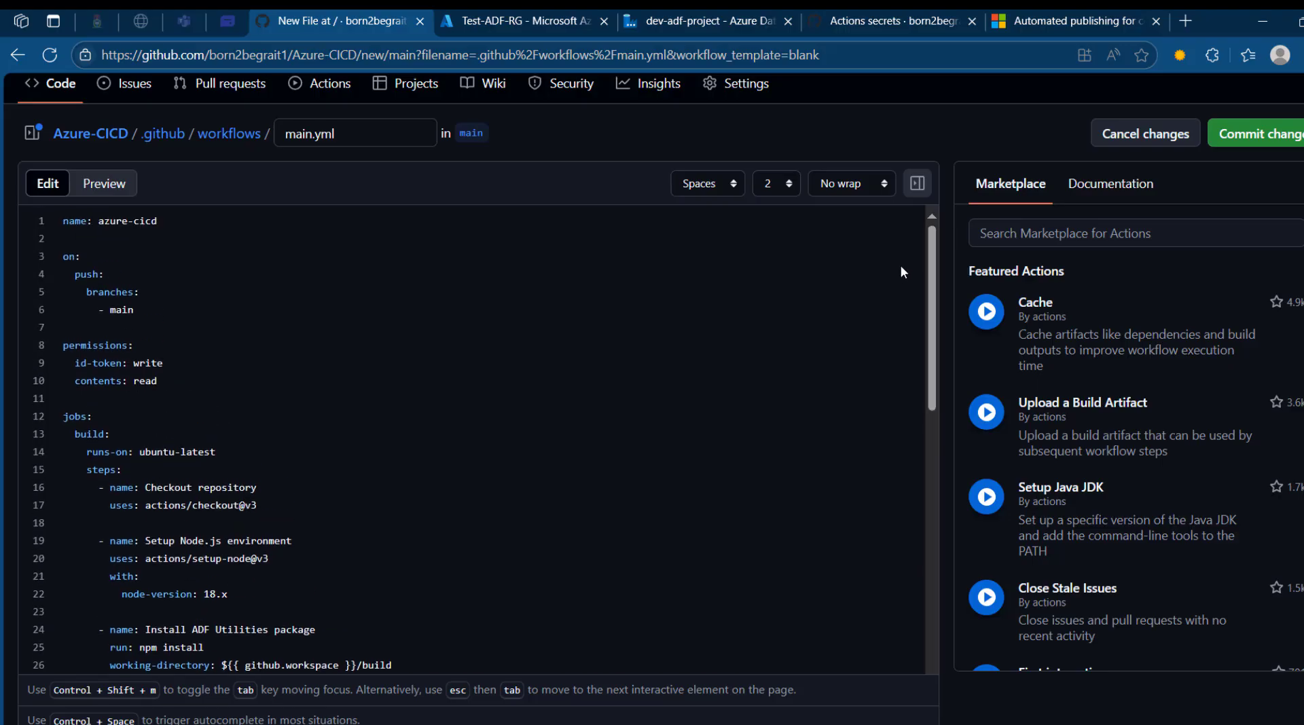
Commit main.yml directly to the main branch with the message "Create main.yml" and the extended description "main yml".
{"action": "left_click", "coordinate": [1265, 135]}
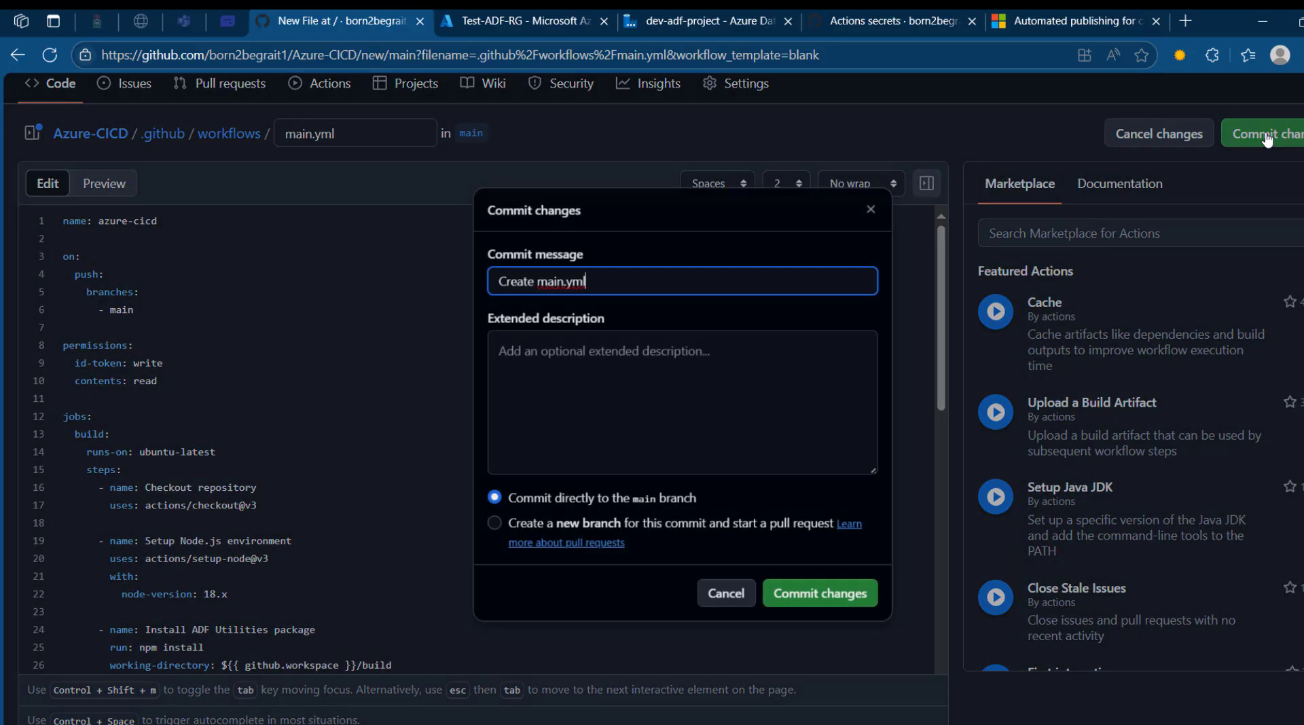
{"action": "left_click", "coordinate": [641, 375]}
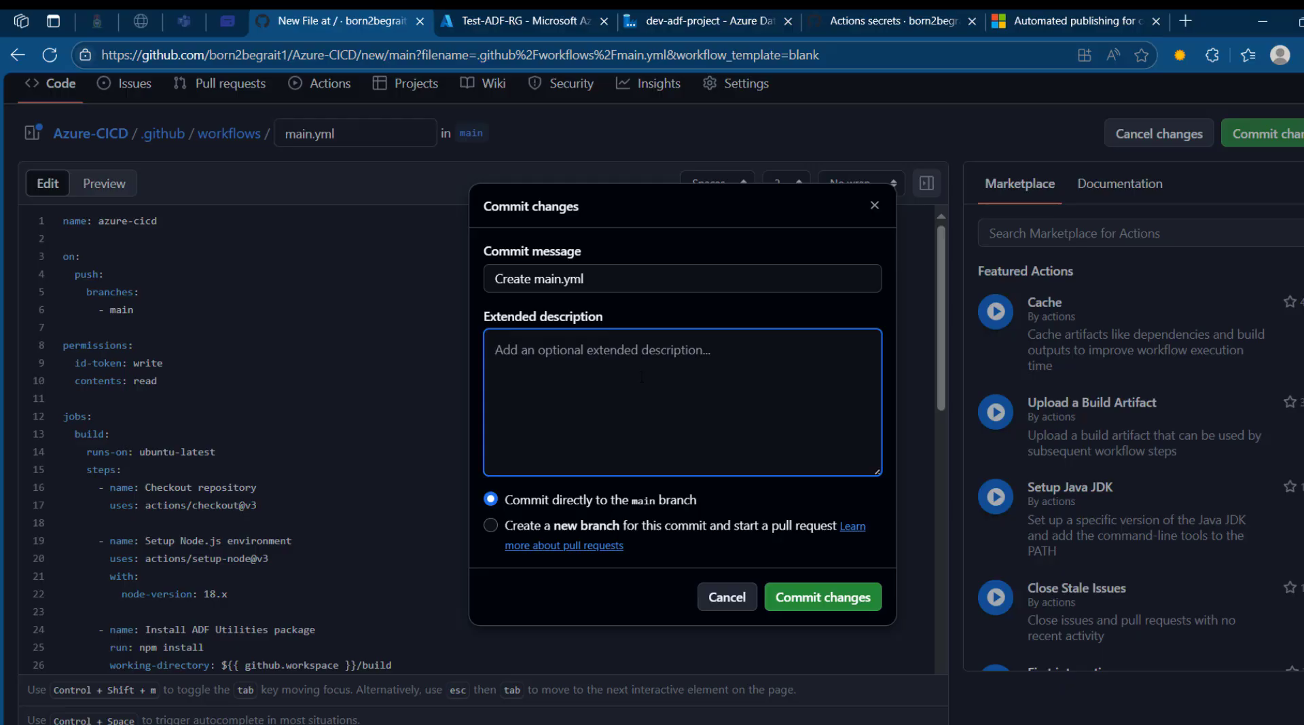
{"action": "type", "text": "MAIN"}
{"action": "key", "text": "BackSpace"}
{"action": "key", "text": "BackSpace"}
{"action": "key", "text": "BackSpace"}
{"action": "key", "text": "BackSpace"}
{"action": "key", "text": "BackSpace"}
{"action": "type", "text": "main yml"}
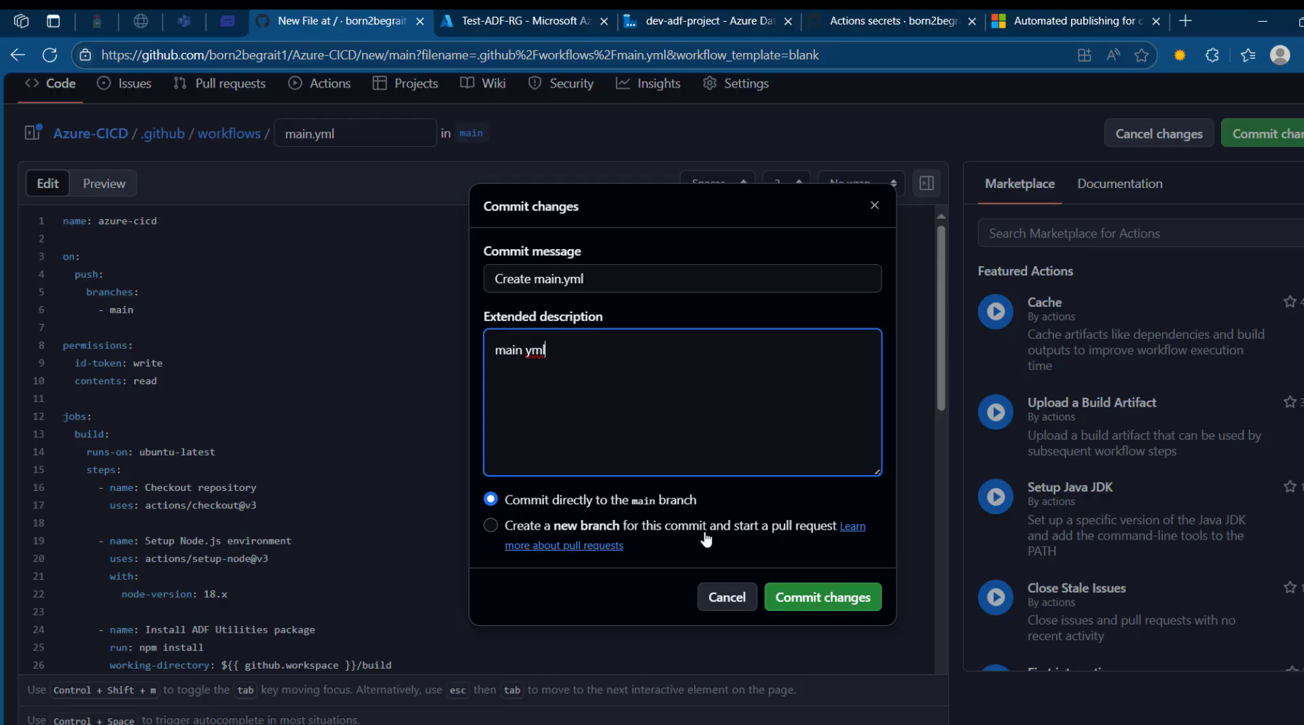
{"action": "left_click", "coordinate": [844, 606]}
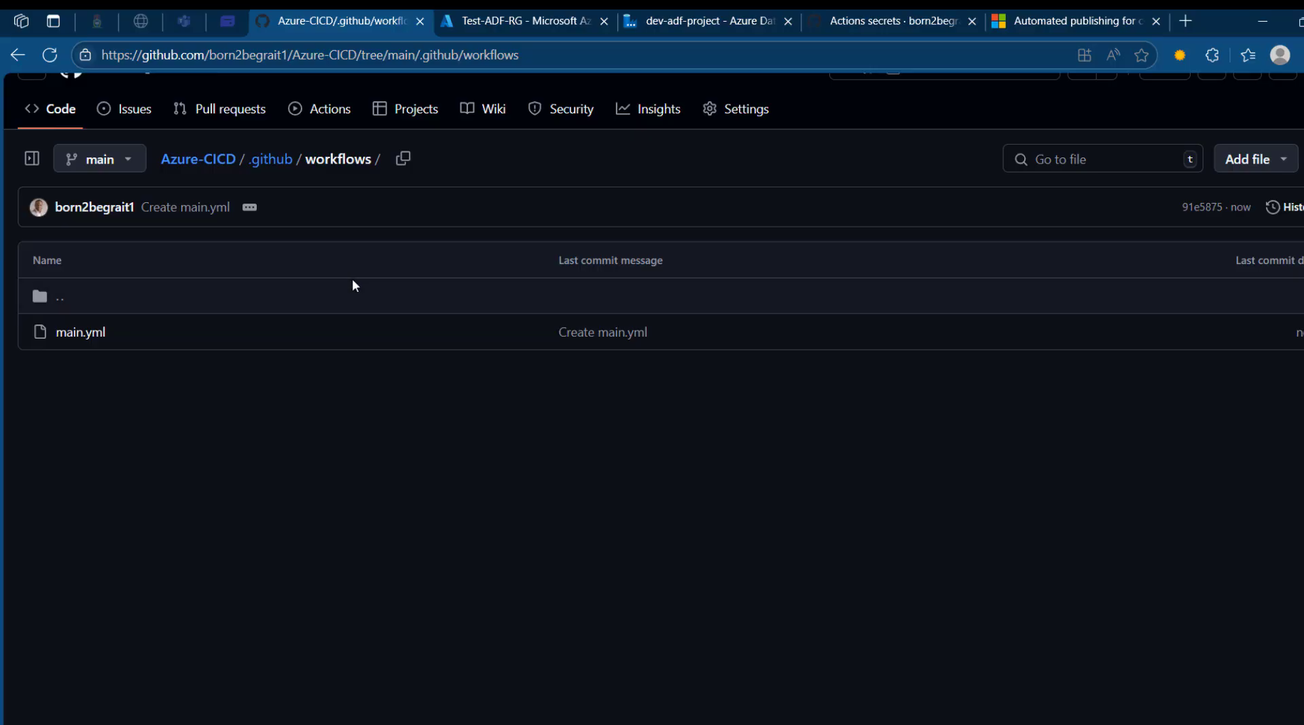
Open the Create main.yml run of the azure-cicd workflow and follow the progress of its build and release jobs.
{"action": "left_click", "coordinate": [322, 114]}
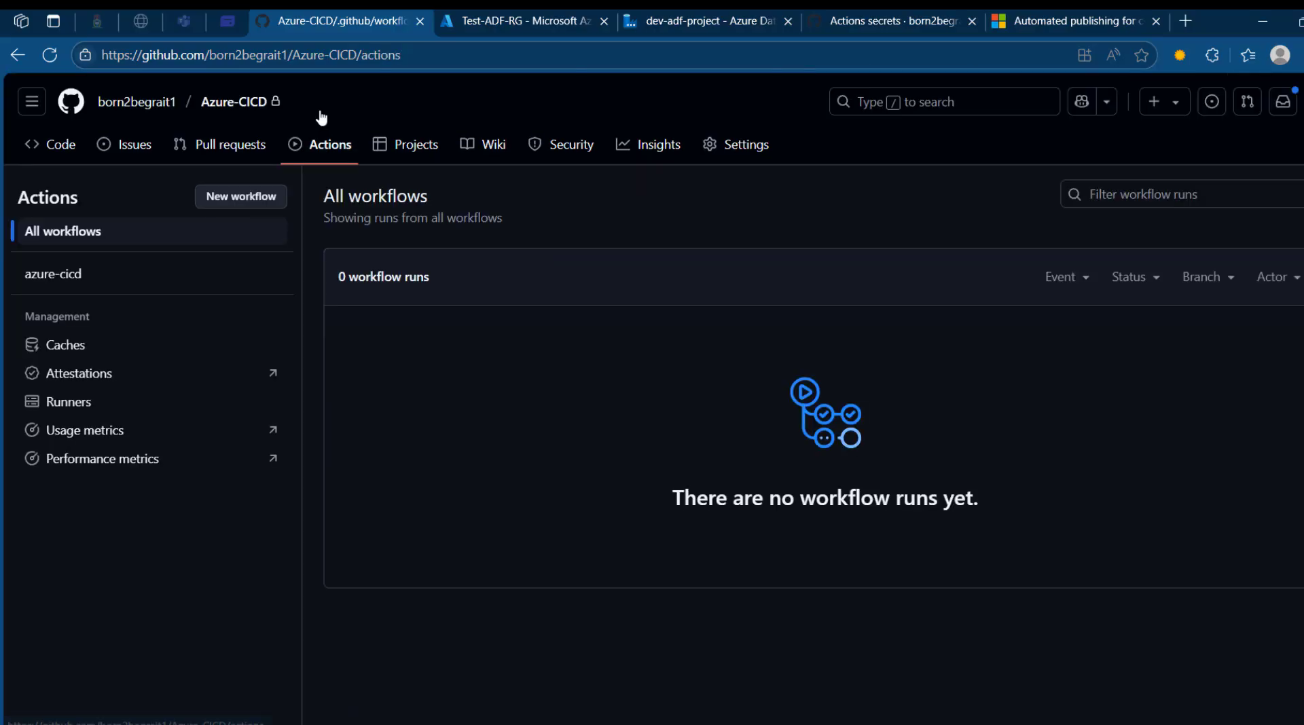
{"action": "left_click", "coordinate": [44, 279]}
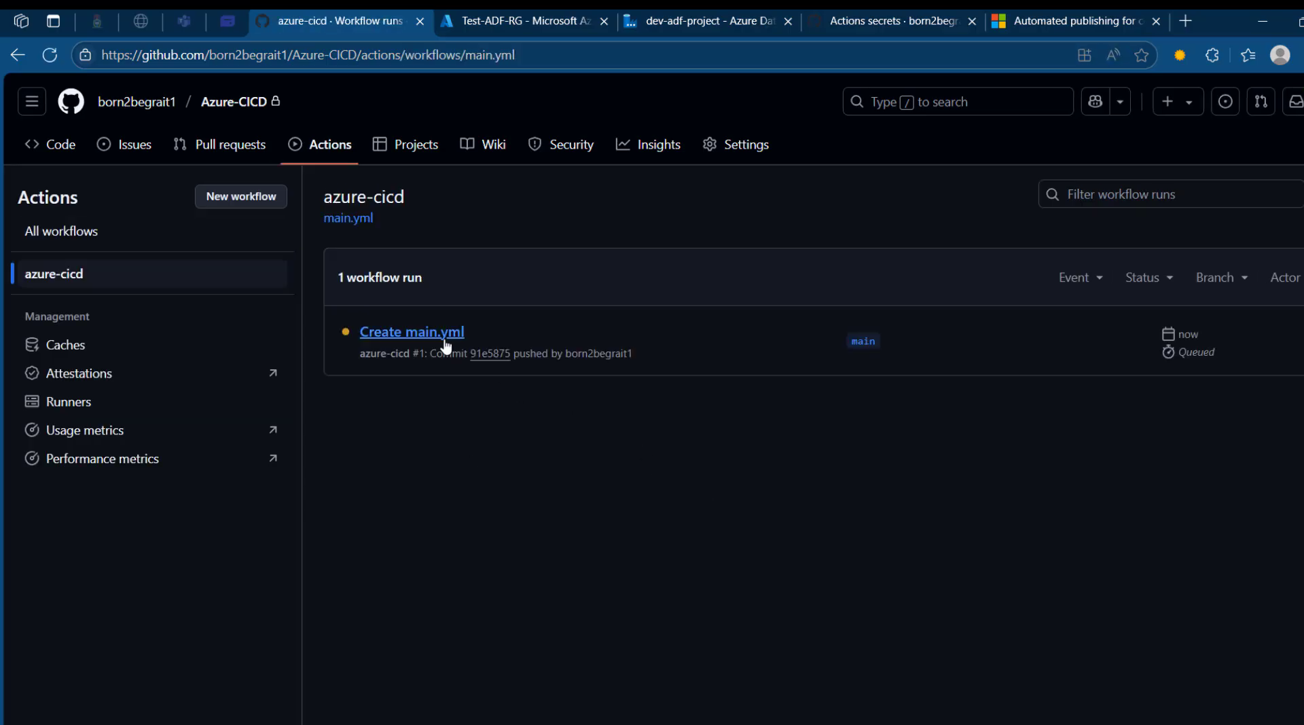
{"action": "left_click", "coordinate": [83, 237]}
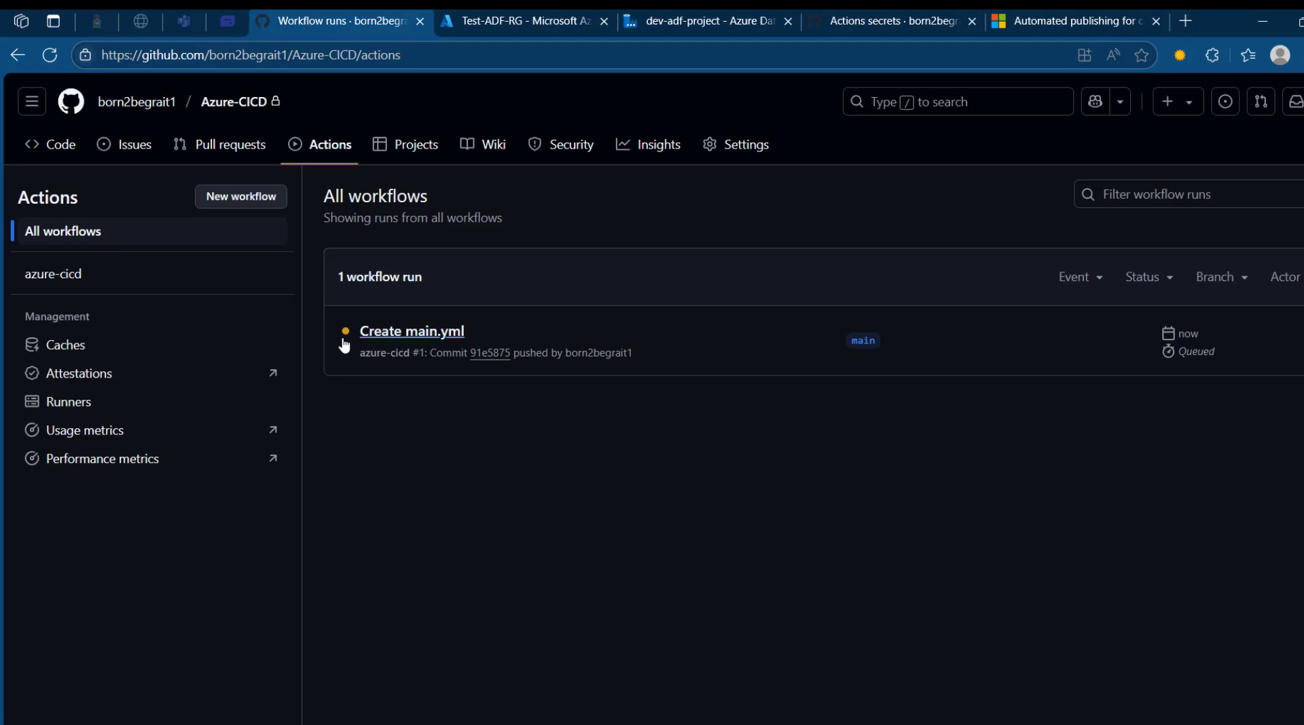
{"action": "left_click", "coordinate": [386, 336]}
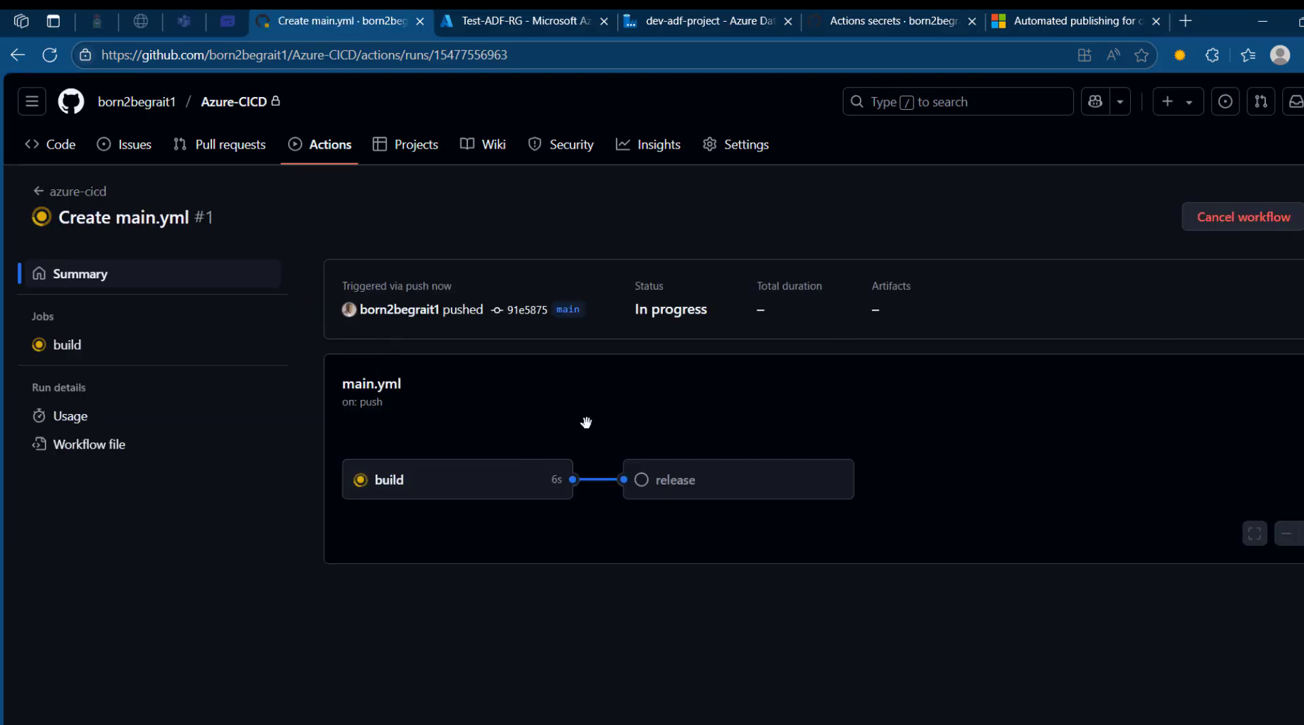
{"action": "left_click_drag", "start_coordinate": [618, 416], "coordinate": [776, 400]}
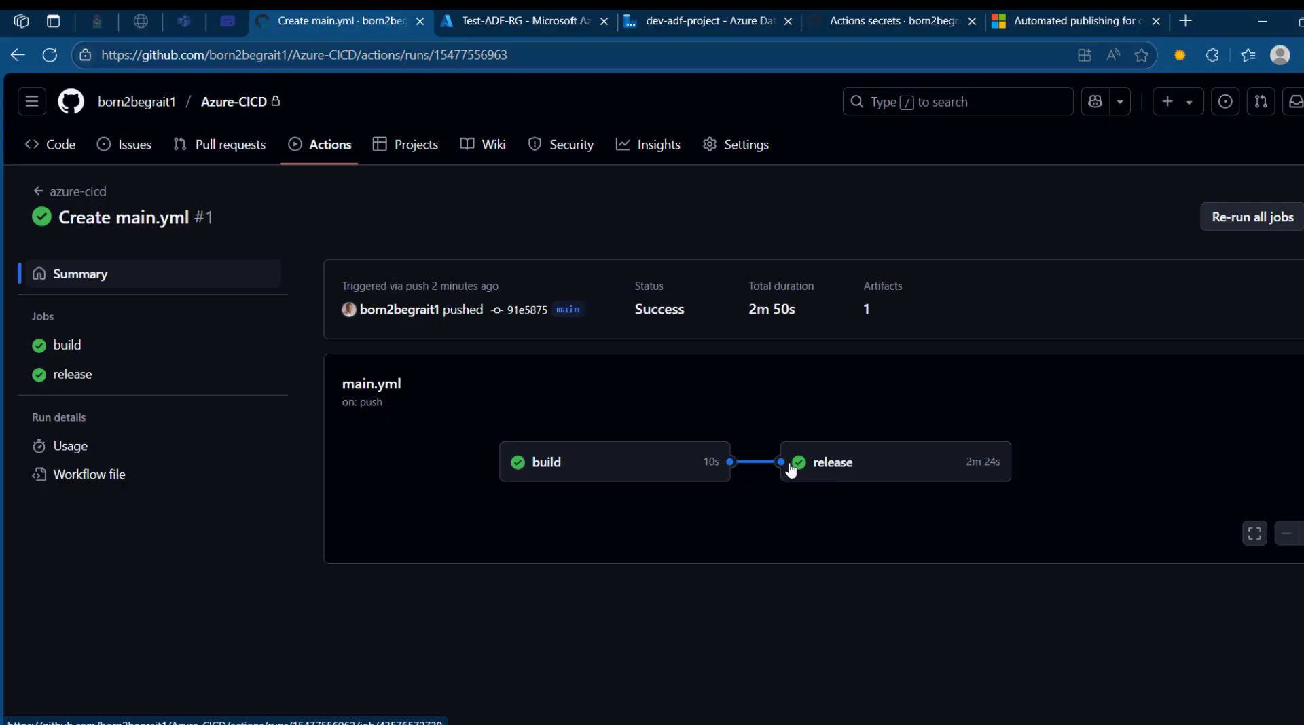
Review the steps of the build and release jobs, including the Deploy to Data Factory log.
{"action": "left_click", "coordinate": [603, 461]}
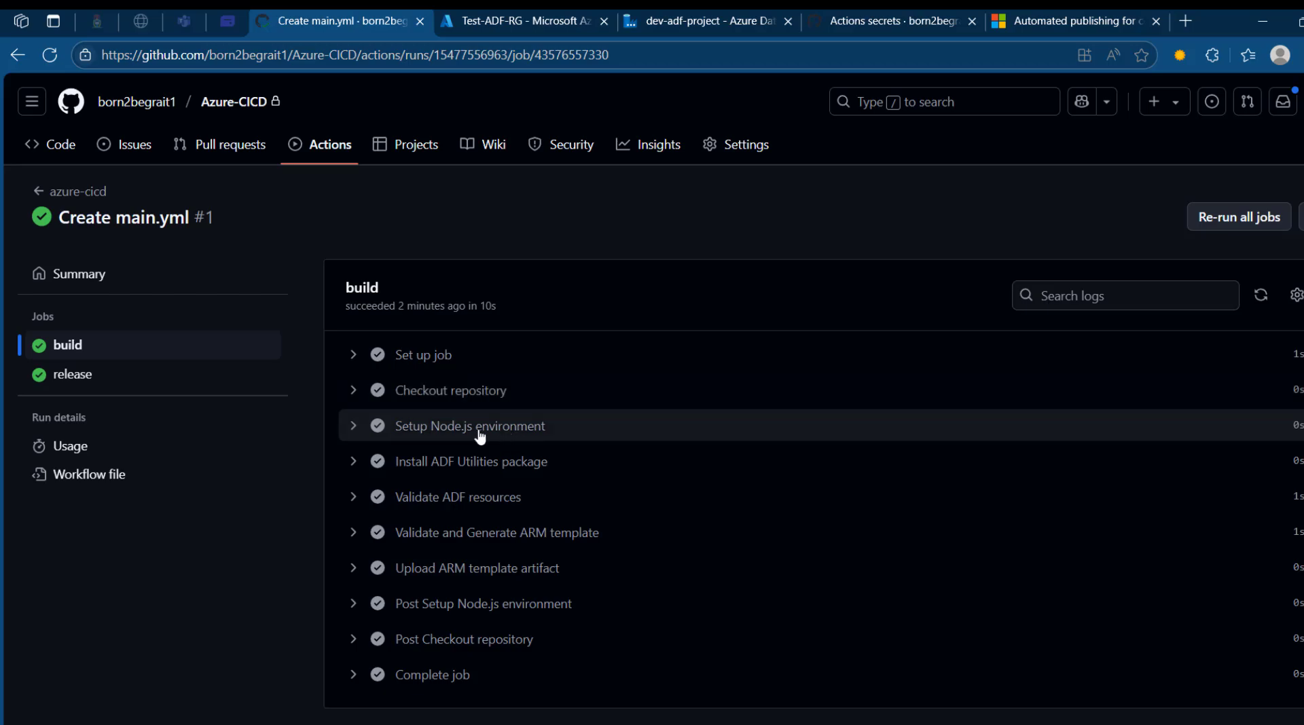
{"action": "left_click", "coordinate": [74, 385]}
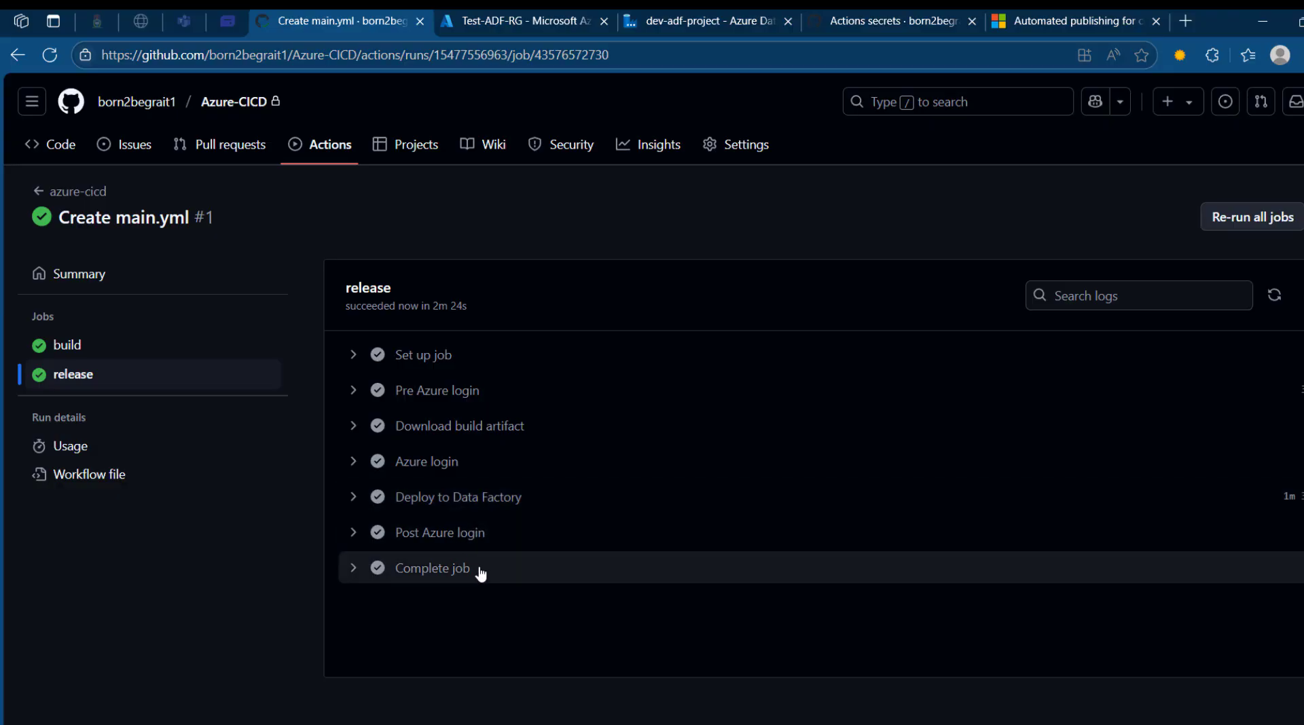
{"action": "left_click", "coordinate": [425, 499]}
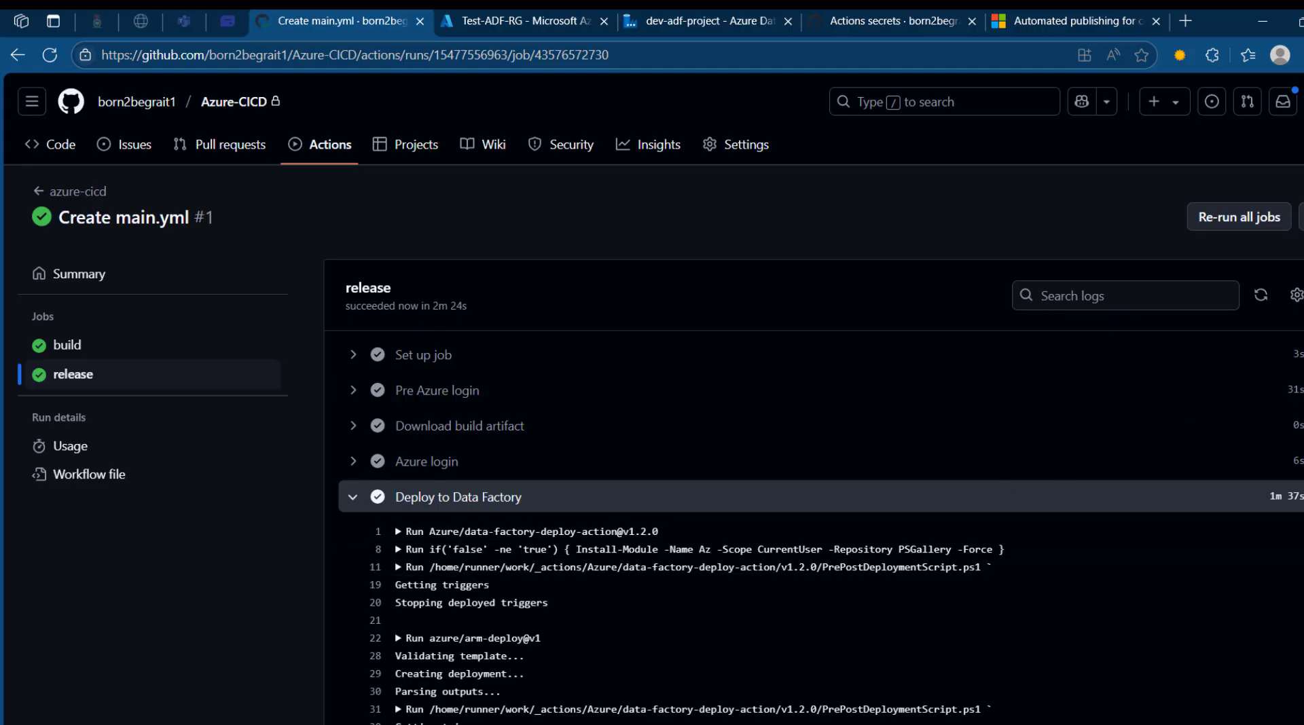
{"action": "scroll", "coordinate": [815, 407], "scroll_direction": "down", "scroll_amount": 5}
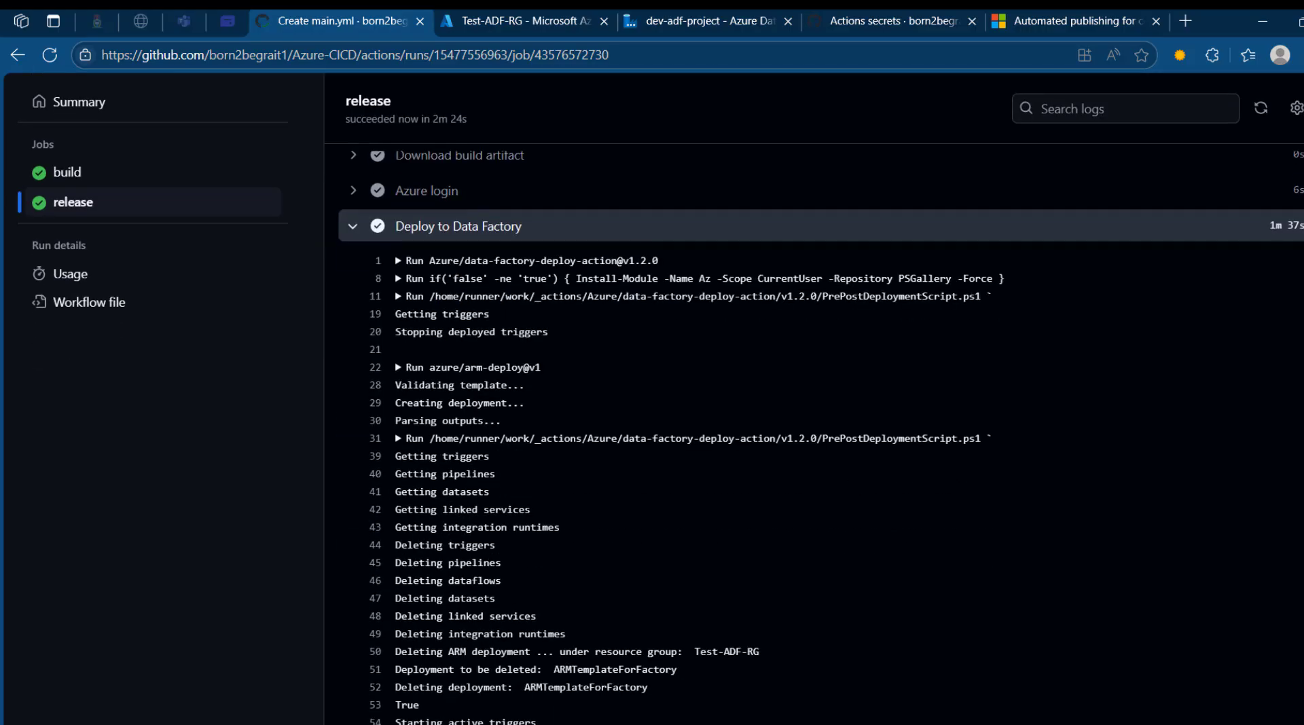
{"action": "scroll", "coordinate": [815, 459], "scroll_direction": "up", "scroll_amount": 4}
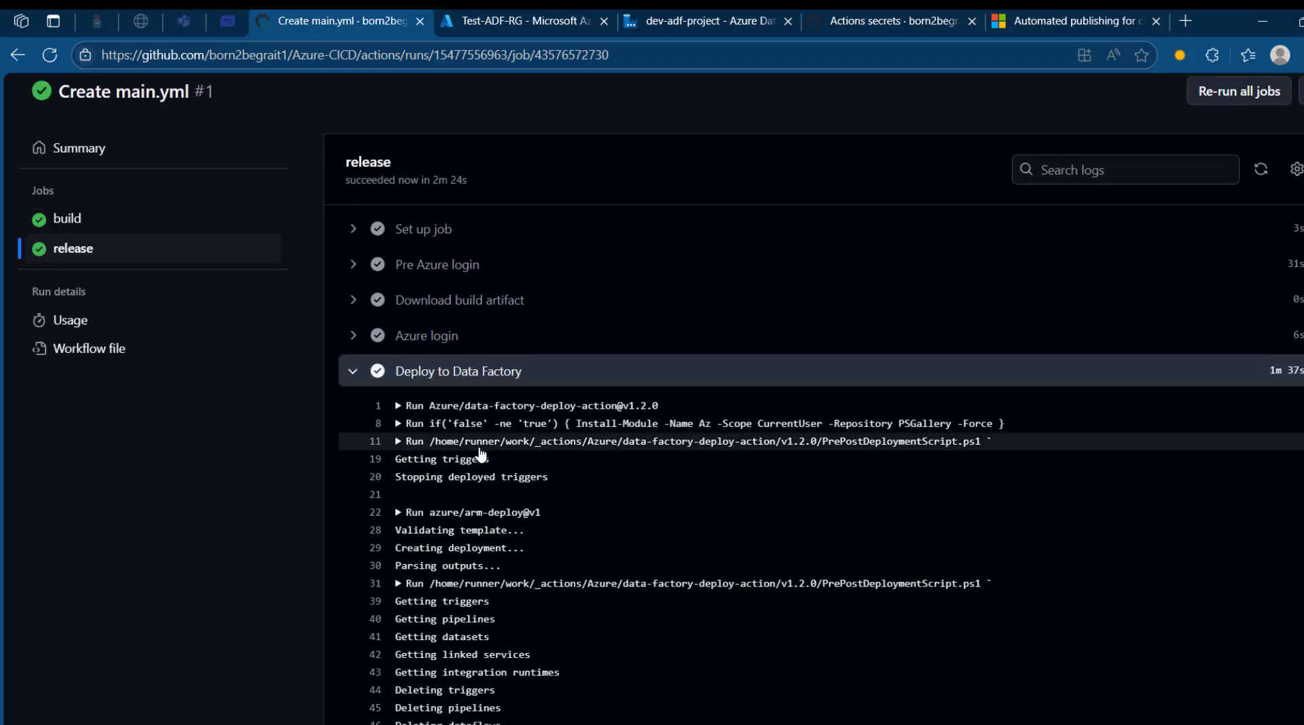
{"action": "left_click", "coordinate": [353, 371]}
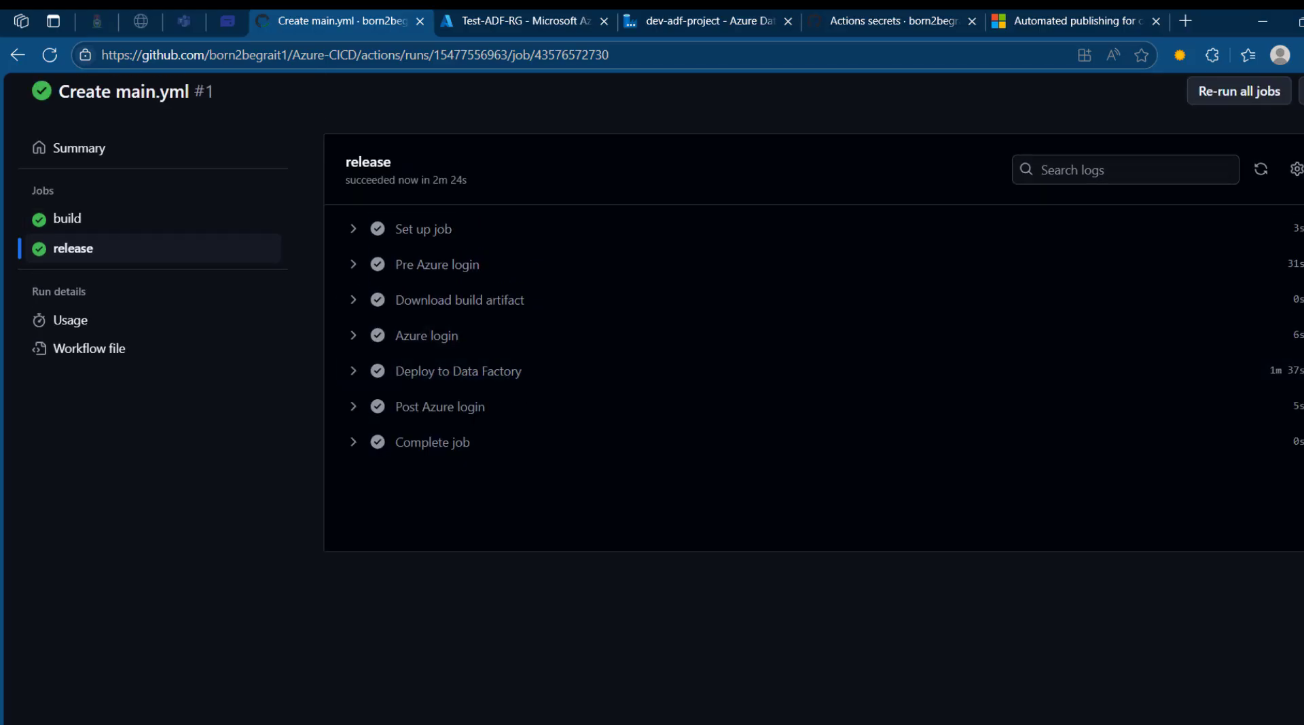
{"action": "scroll", "coordinate": [654, 349], "scroll_direction": "up", "scroll_amount": 1}
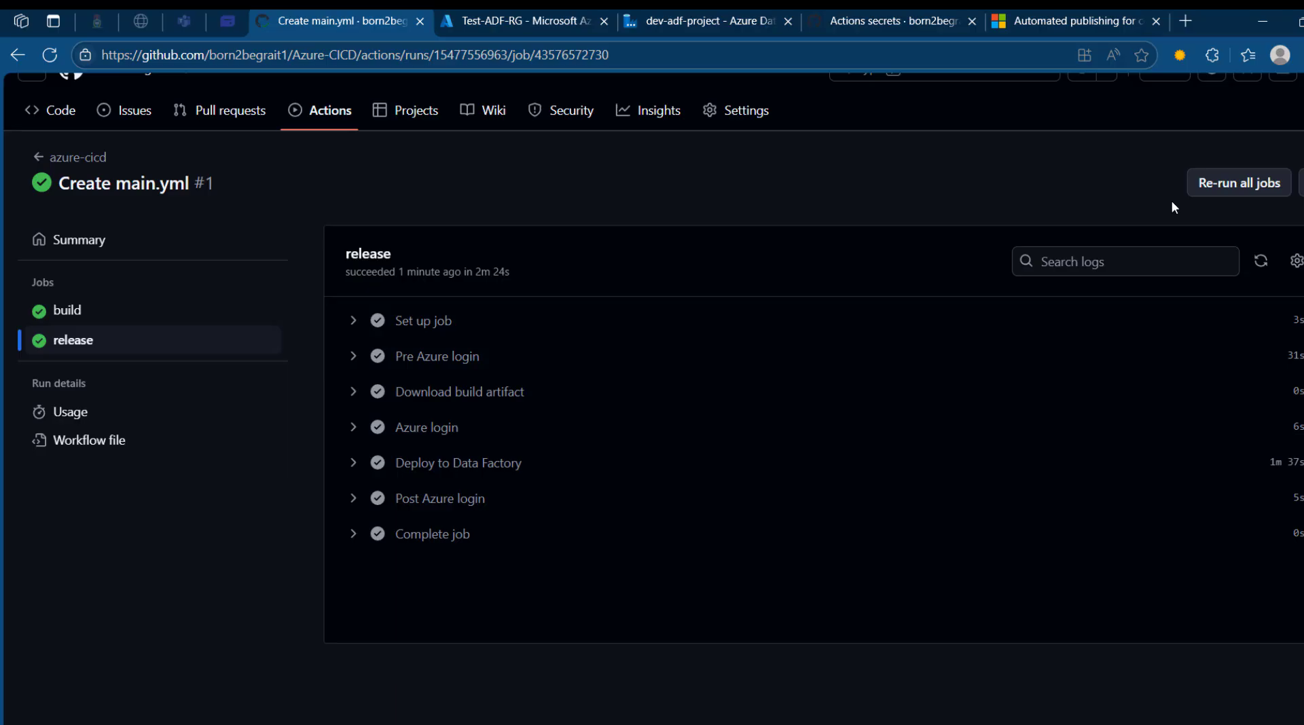
{"action": "left_click", "coordinate": [1235, 185]}
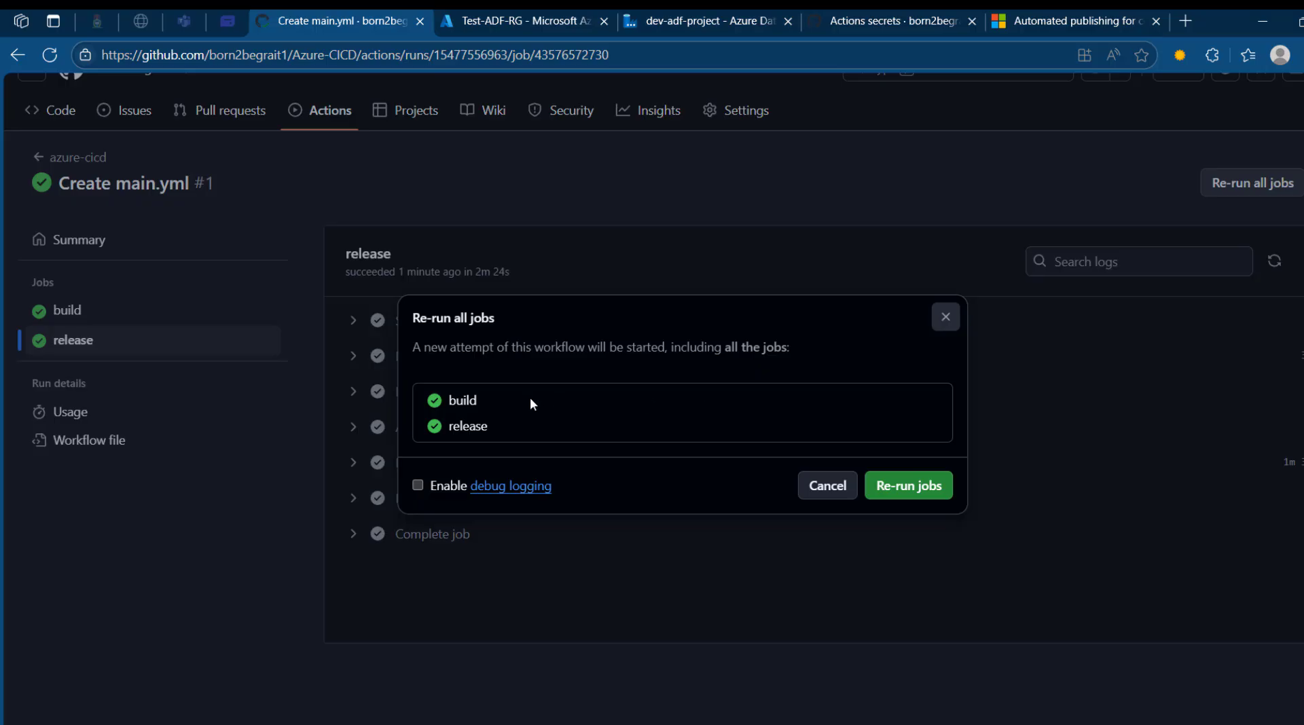
{"action": "left_click", "coordinate": [827, 490]}
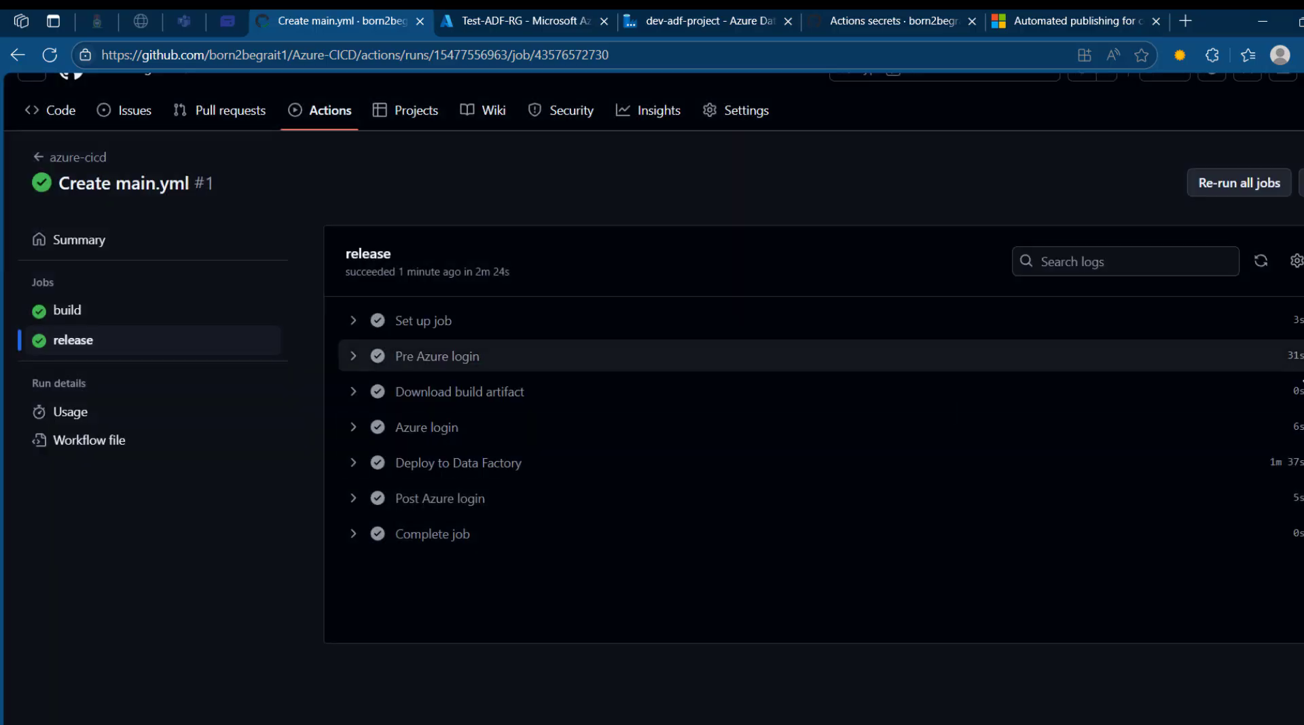
{"action": "scroll", "coordinate": [654, 366], "scroll_direction": "up", "scroll_amount": 1}
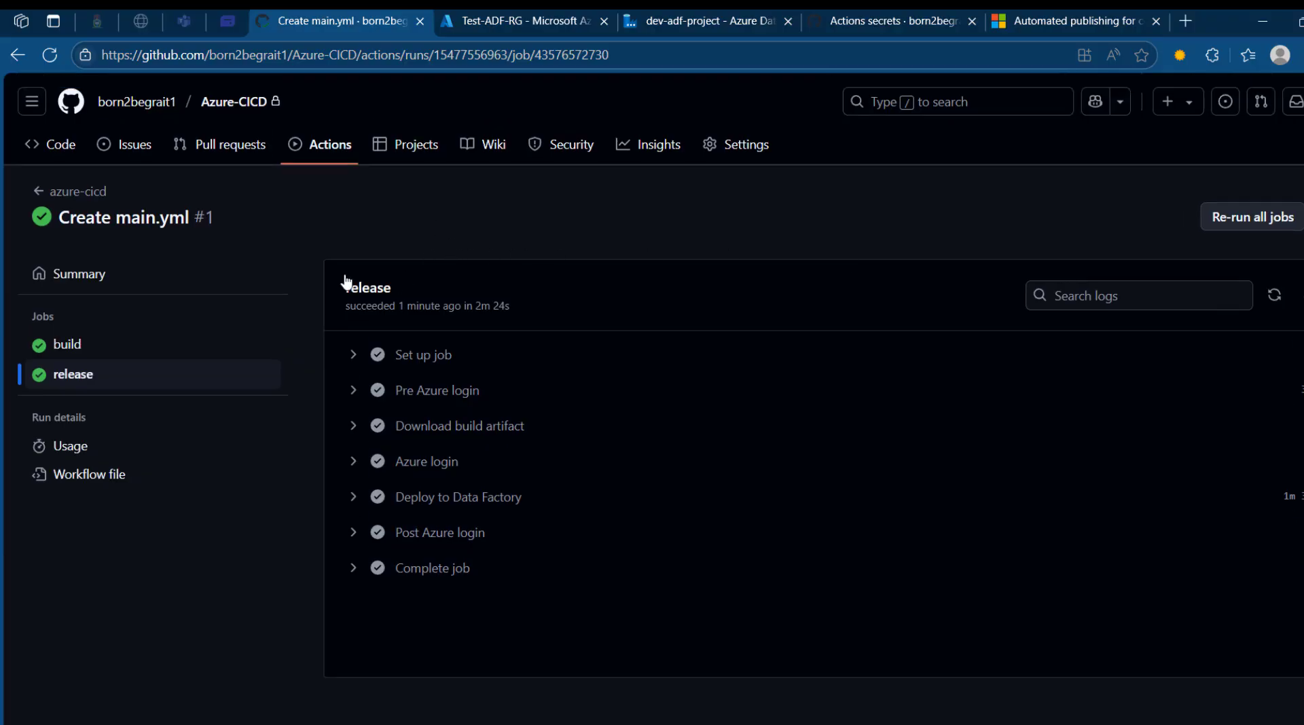
Launch Data Factory Studio for test-adf-project from the Azure portal and check which pipelines were deployed to it.
{"action": "left_click", "coordinate": [511, 15]}
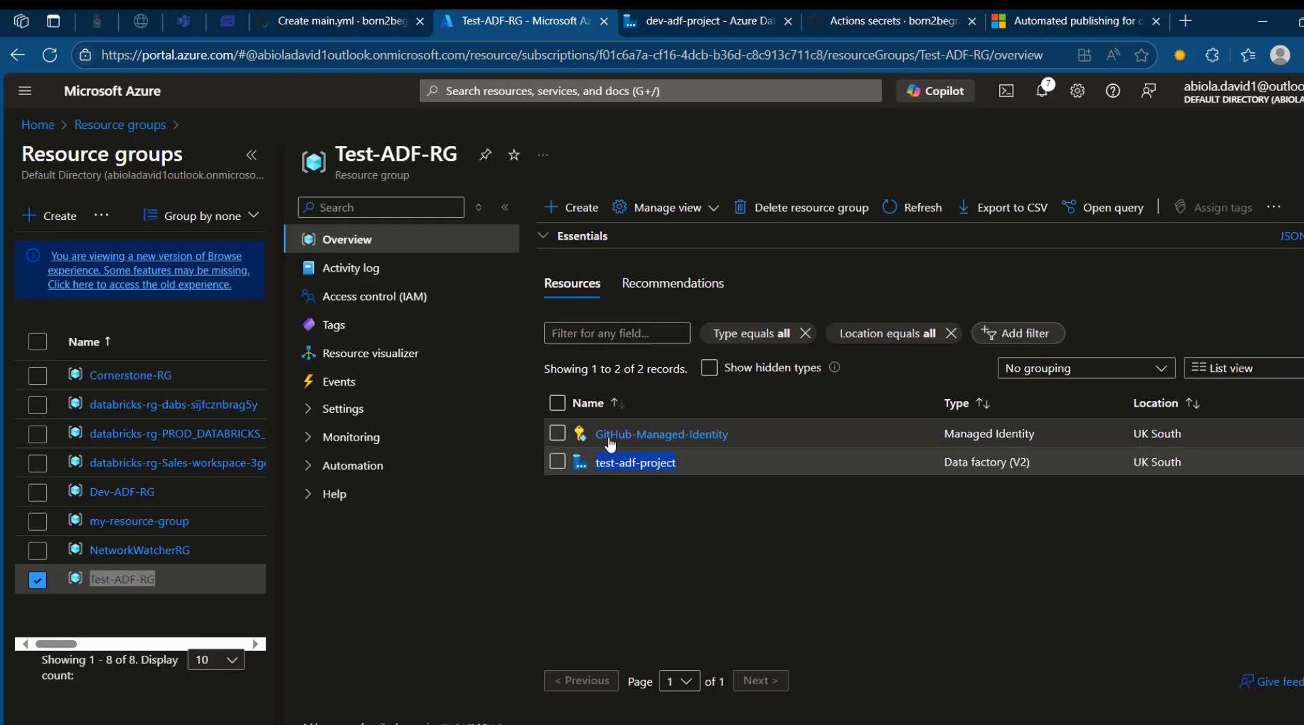
{"action": "left_click", "coordinate": [621, 464]}
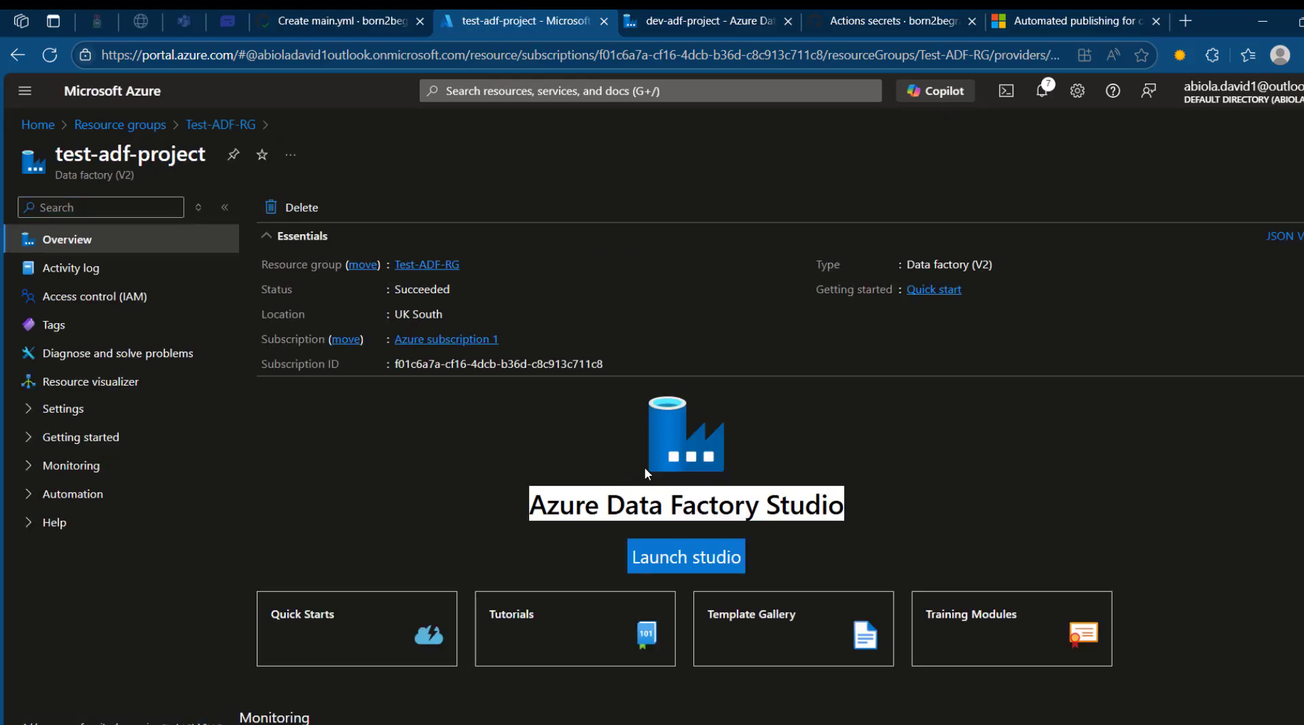
{"action": "left_click", "coordinate": [680, 566]}
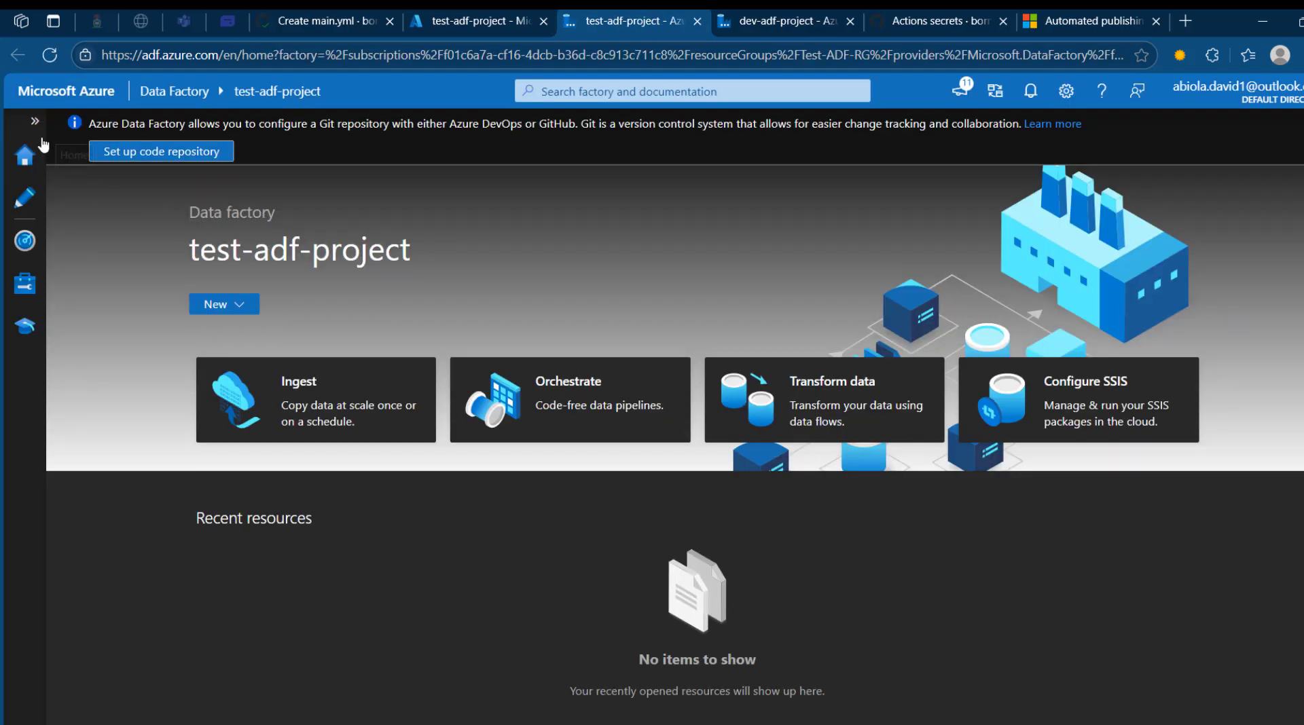
{"action": "left_click", "coordinate": [34, 121]}
{"action": "left_click", "coordinate": [105, 198]}
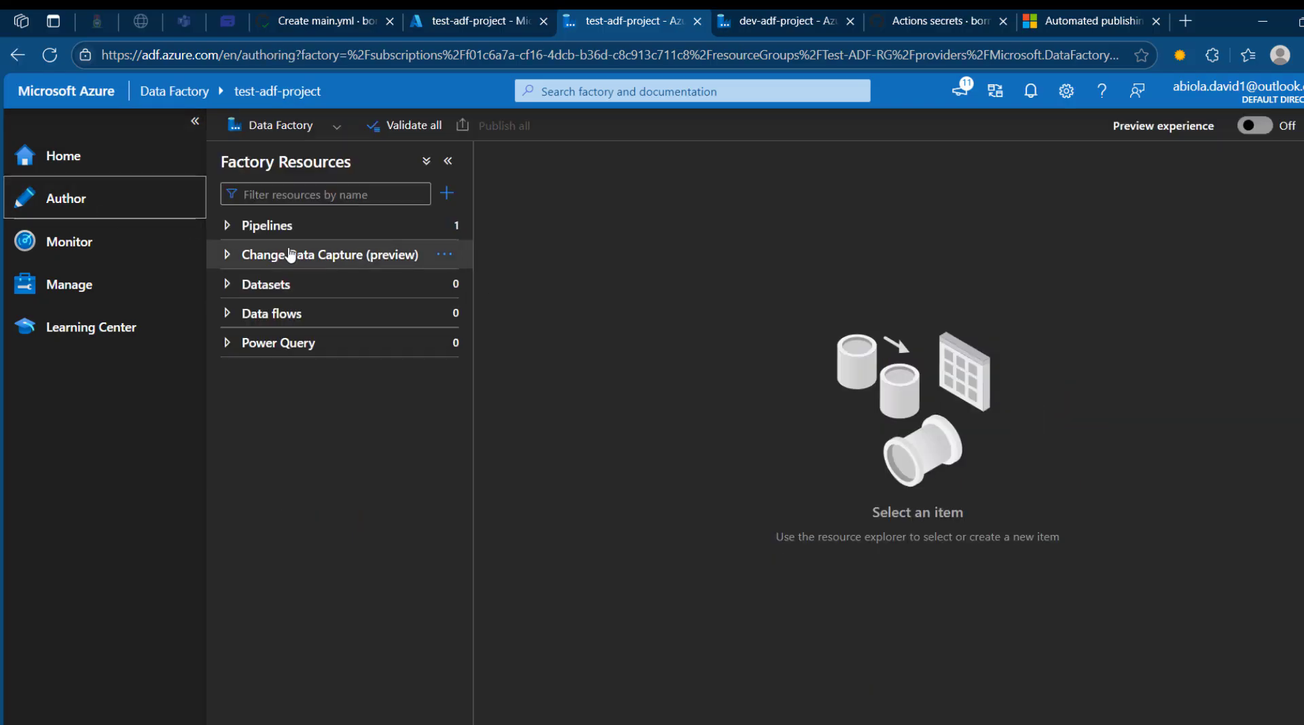
{"action": "left_click", "coordinate": [49, 55]}
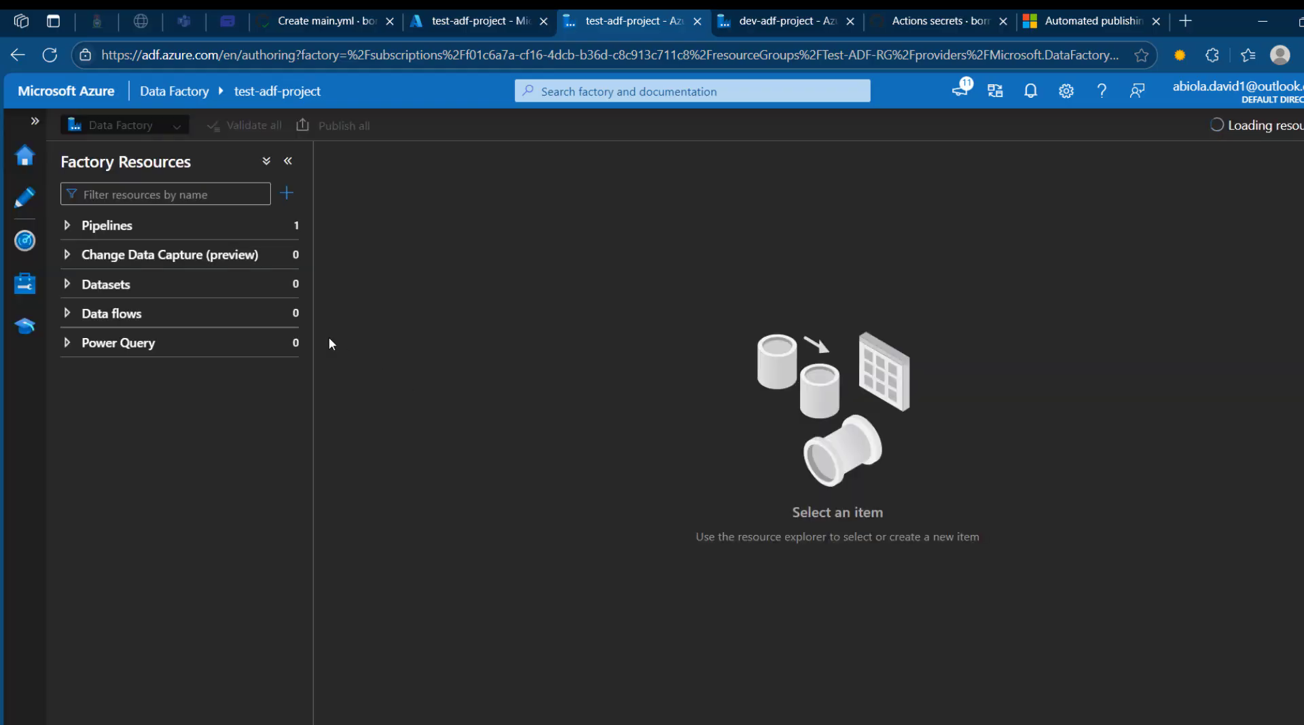
{"action": "left_click", "coordinate": [69, 226]}
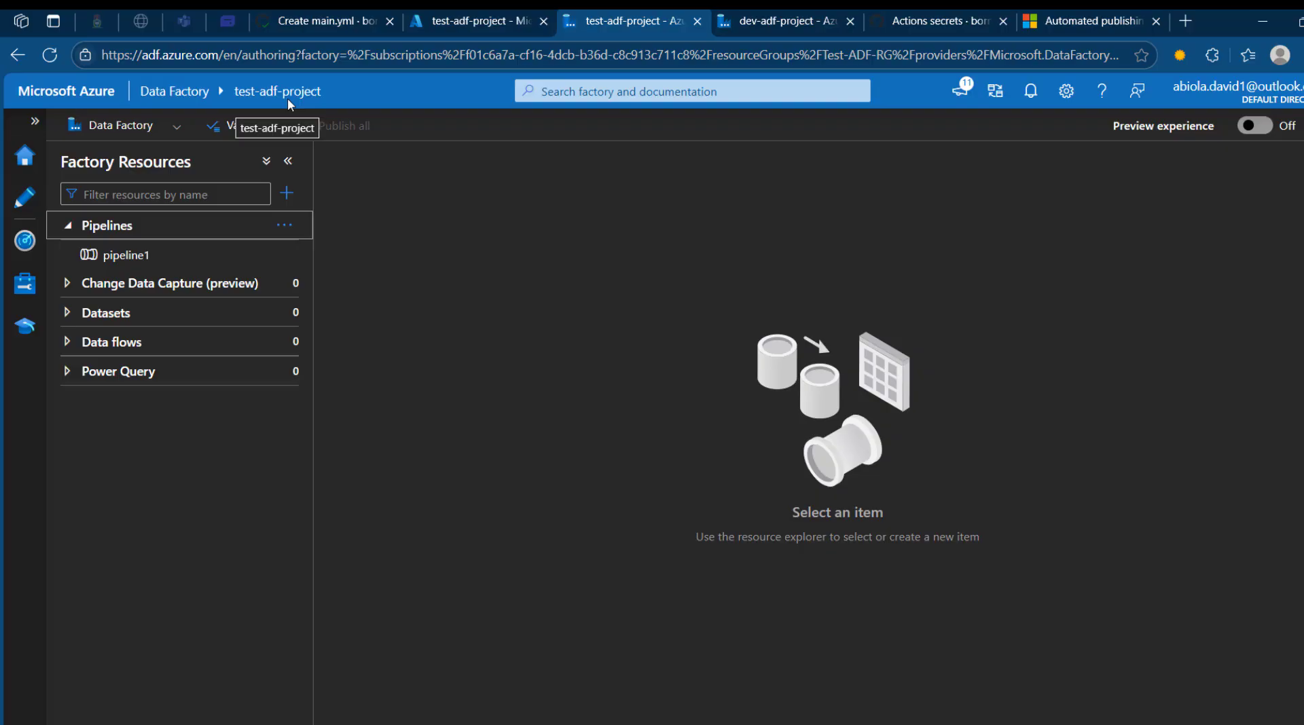
Create a branch named feature/renamed_pipeline based on the main branch in the dev-adf-project data factory.
{"action": "left_click", "coordinate": [781, 21]}
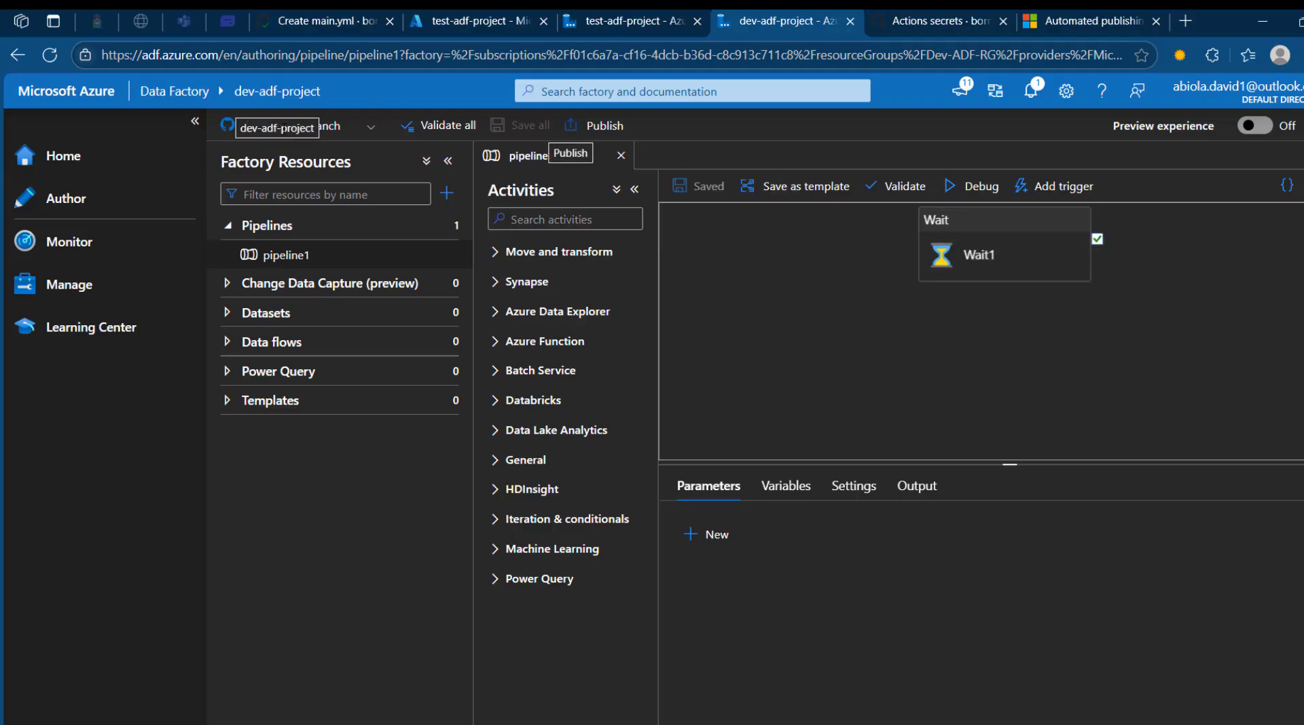
{"action": "left_click", "coordinate": [329, 129]}
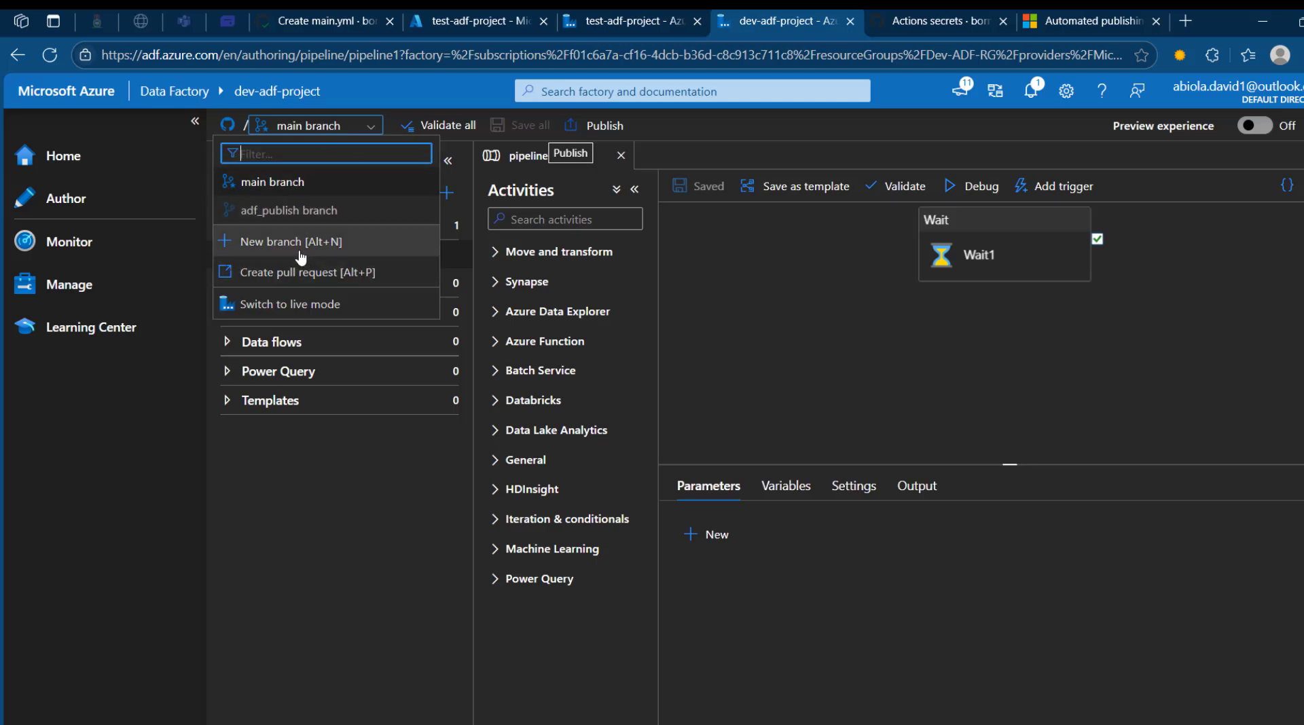
{"action": "left_click", "coordinate": [301, 256]}
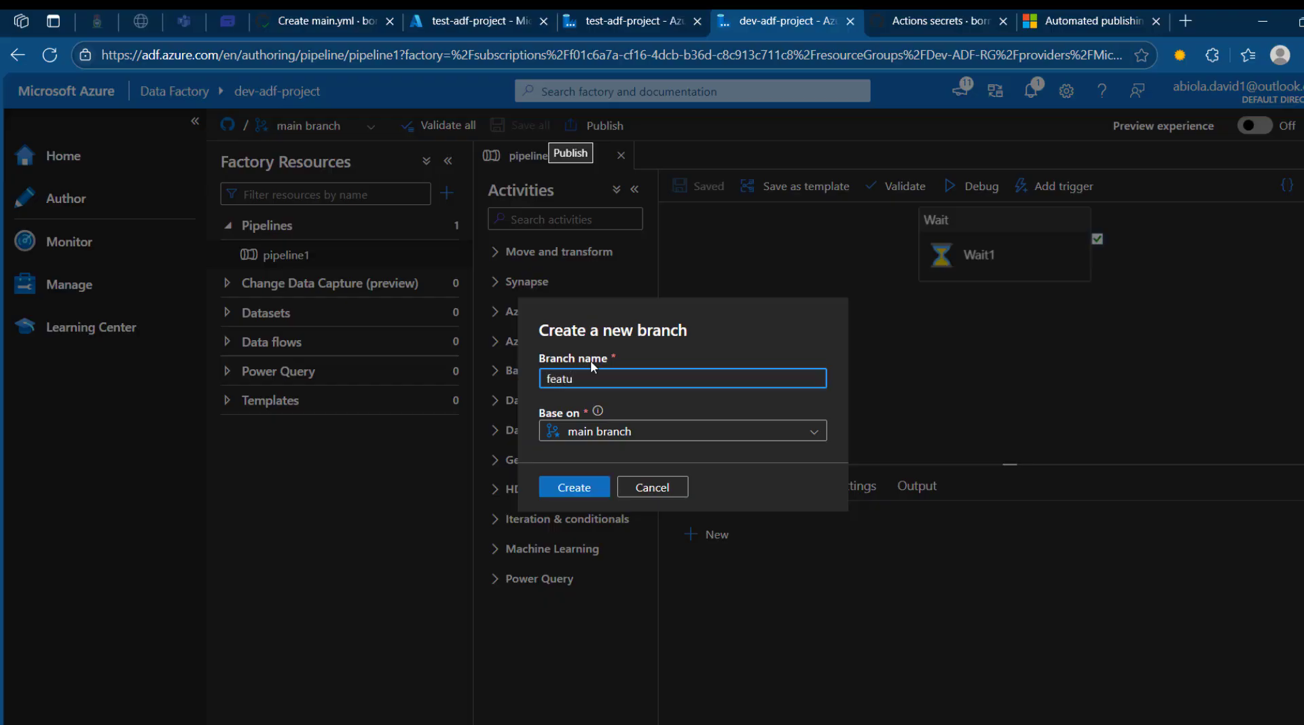
{"action": "type", "text": "feature/"}
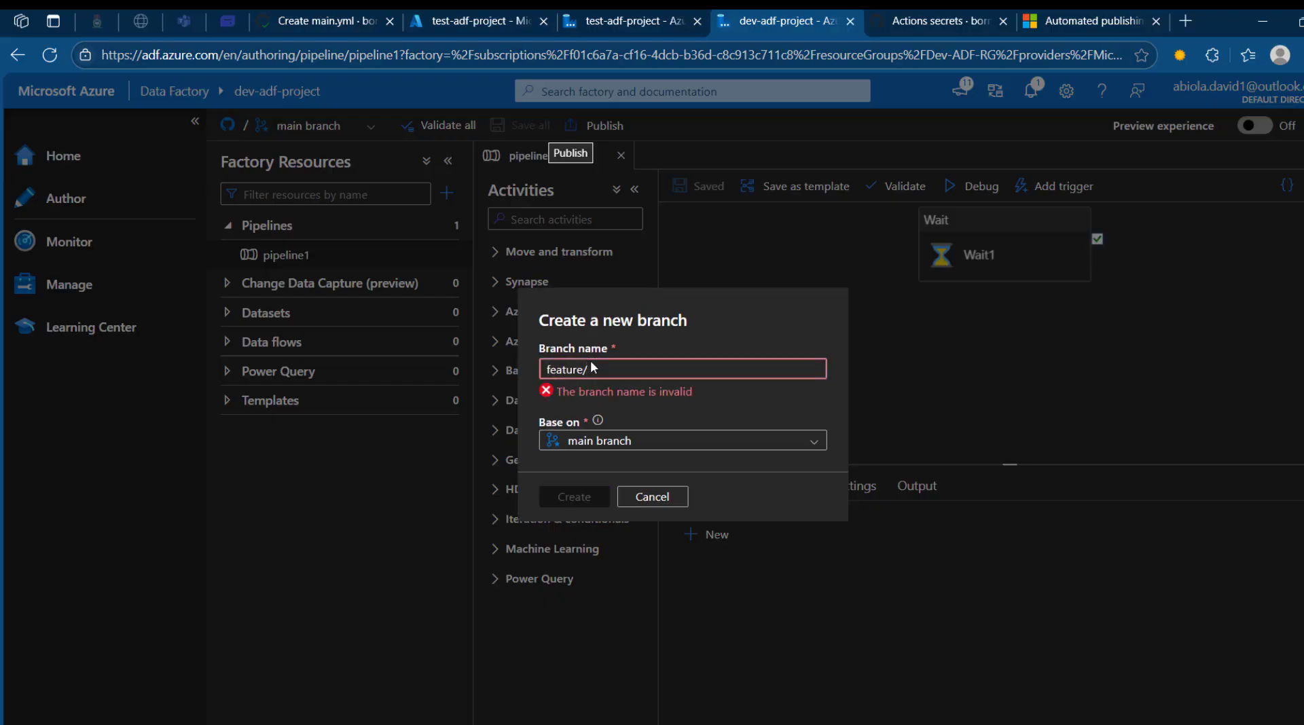
{"action": "type", "text": "renamed_pipeline"}
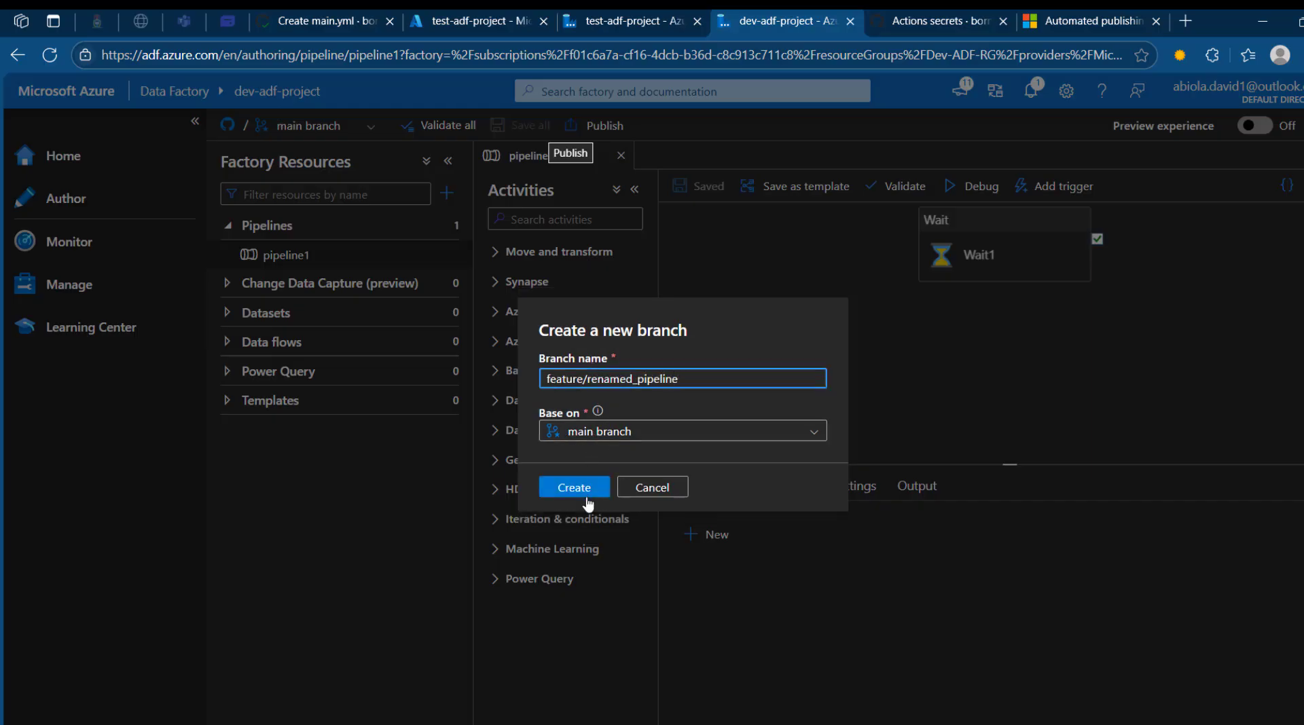
{"action": "left_click", "coordinate": [581, 492]}
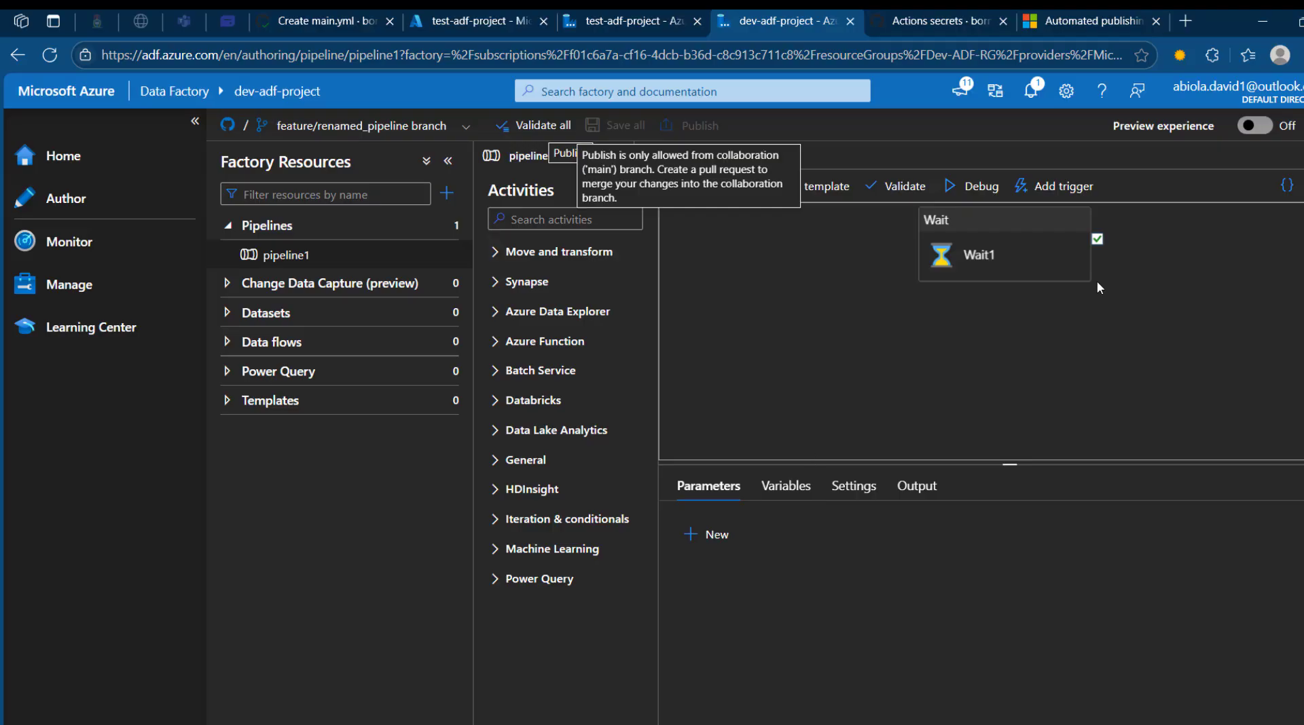
Rename the pipeline pipeline1 to my_wait_pipeline in its properties.
{"action": "left_click", "coordinate": [1297, 185]}
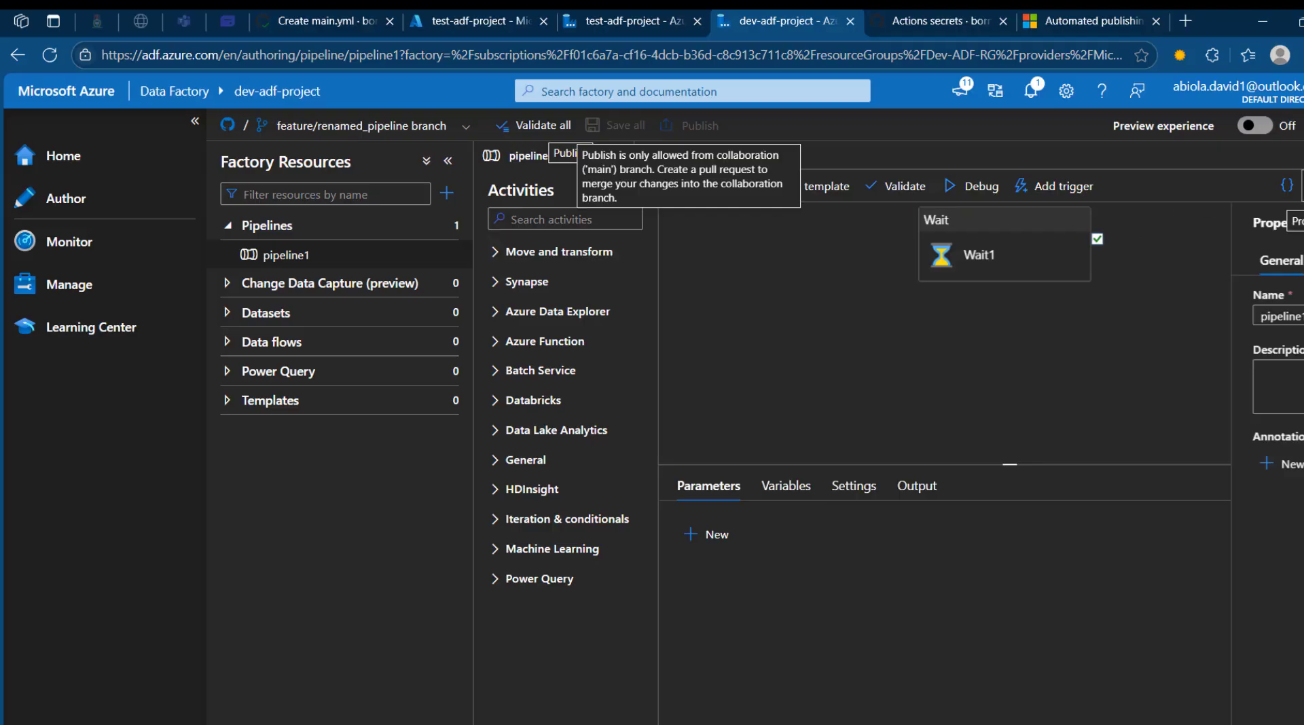
{"action": "left_click", "coordinate": [969, 313]}
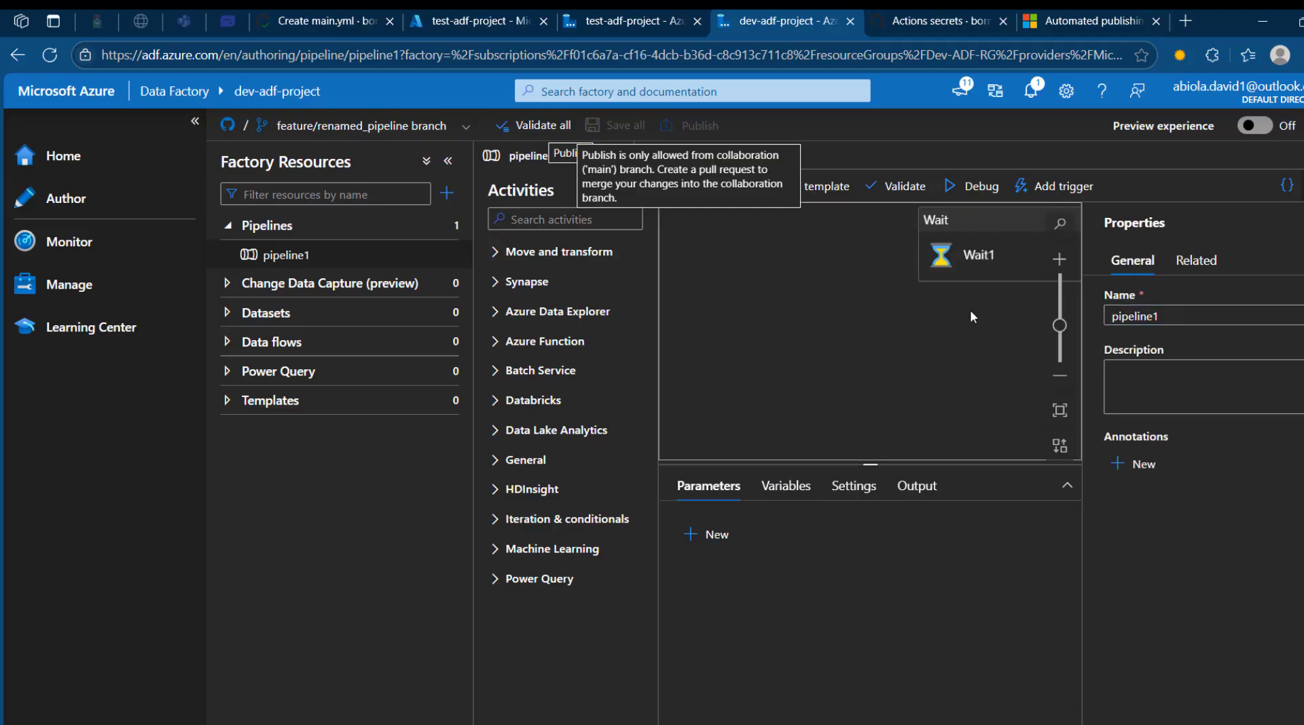
{"action": "left_click_drag", "start_coordinate": [1177, 316], "coordinate": [976, 287]}
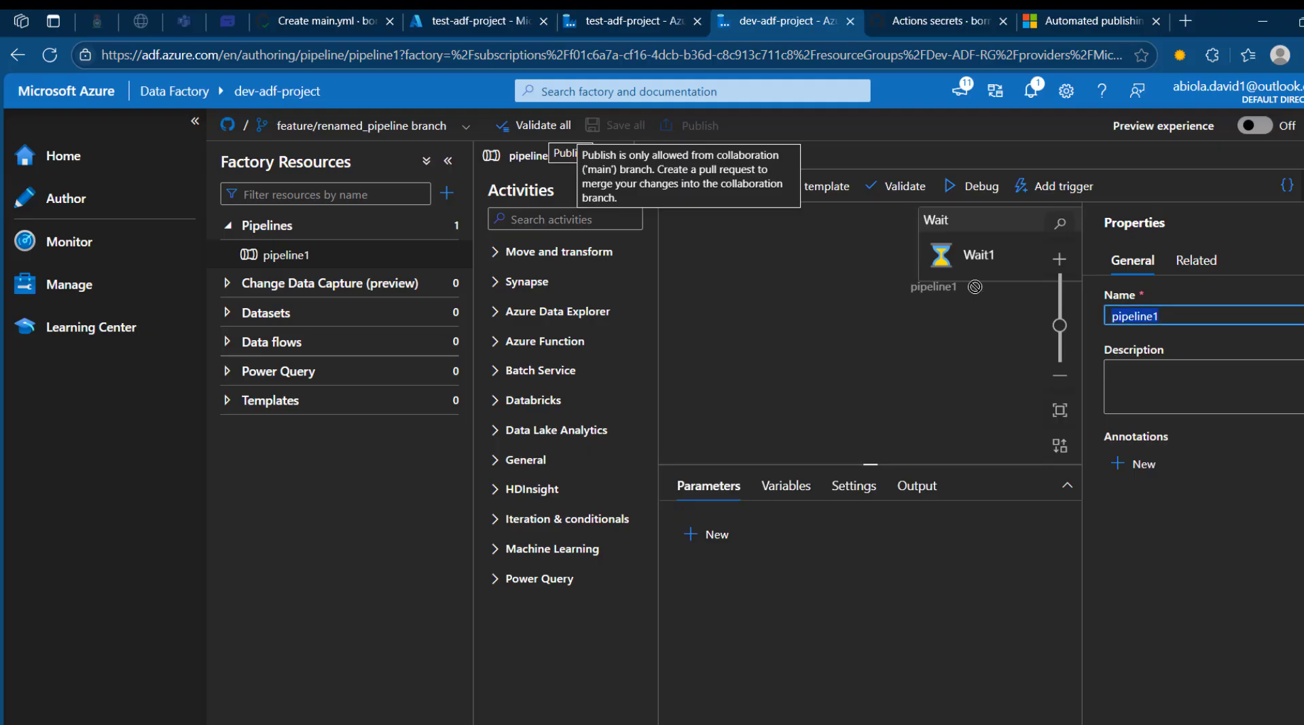
{"action": "type", "text": "my_"}
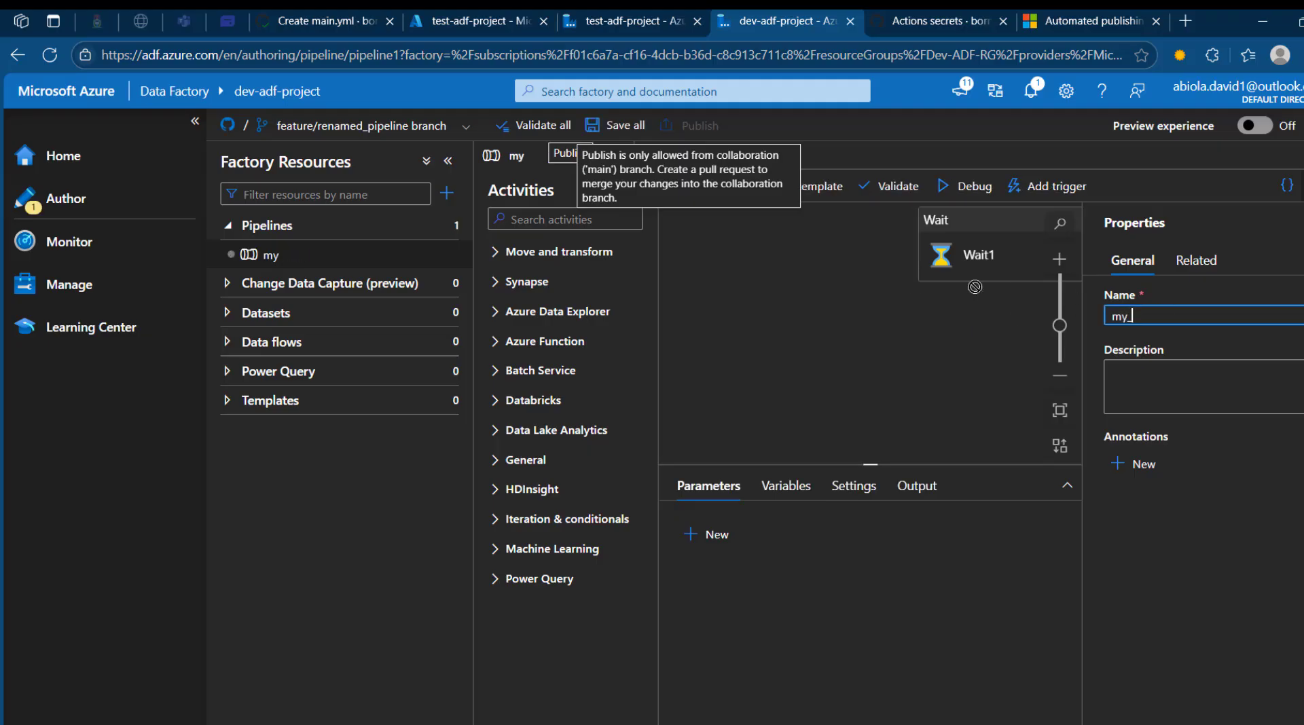
{"action": "type", "text": "wait_pipeline"}
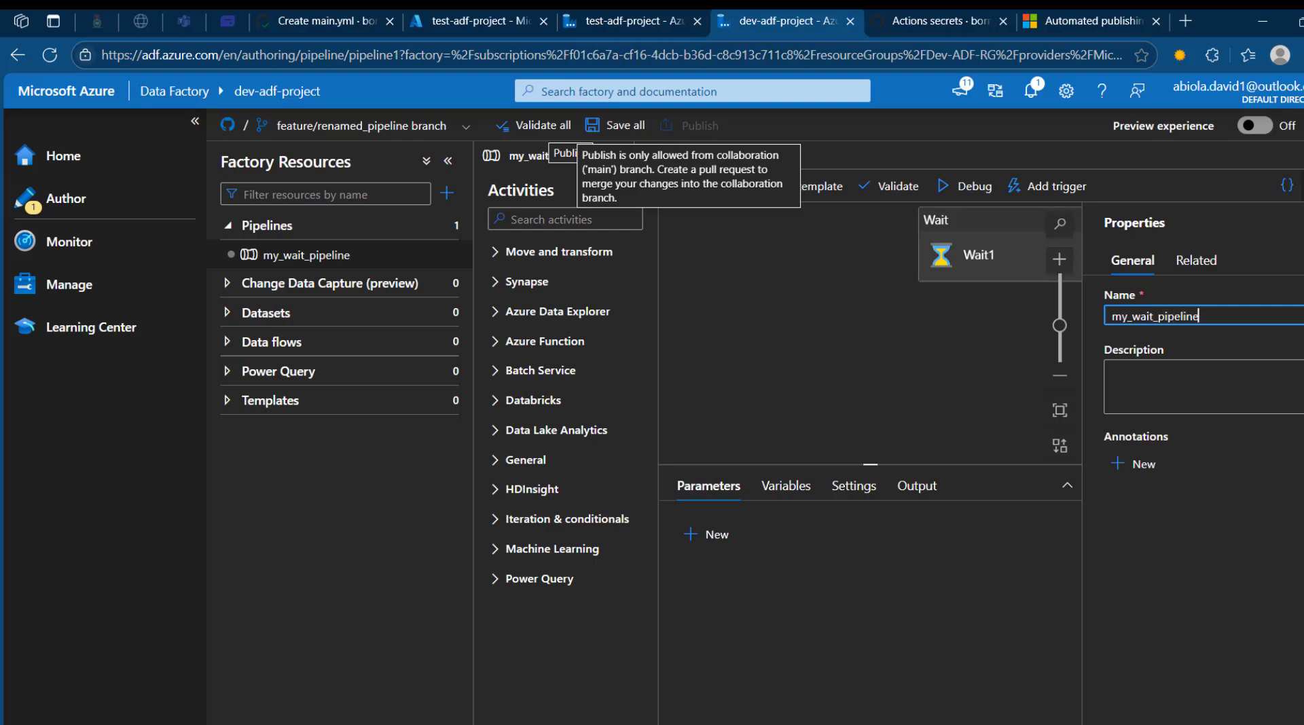
{"action": "left_click", "coordinate": [1303, 186]}
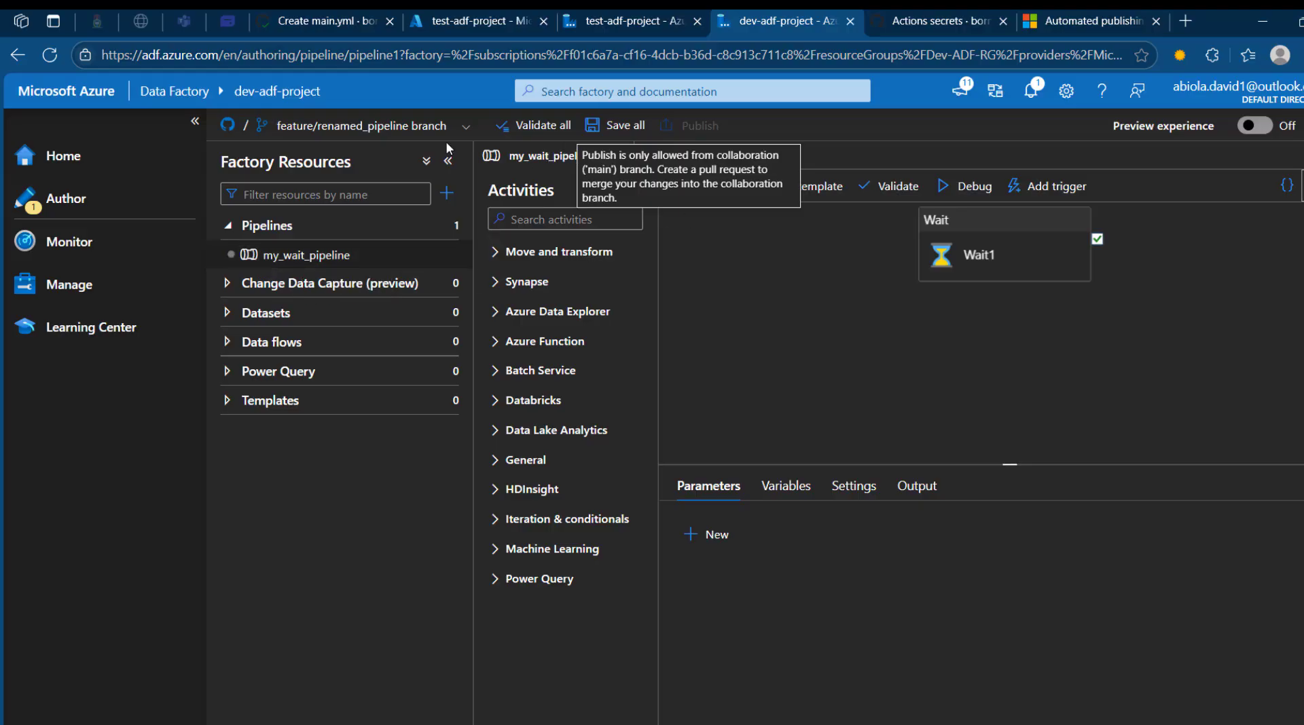
{"action": "left_click", "coordinate": [421, 130]}
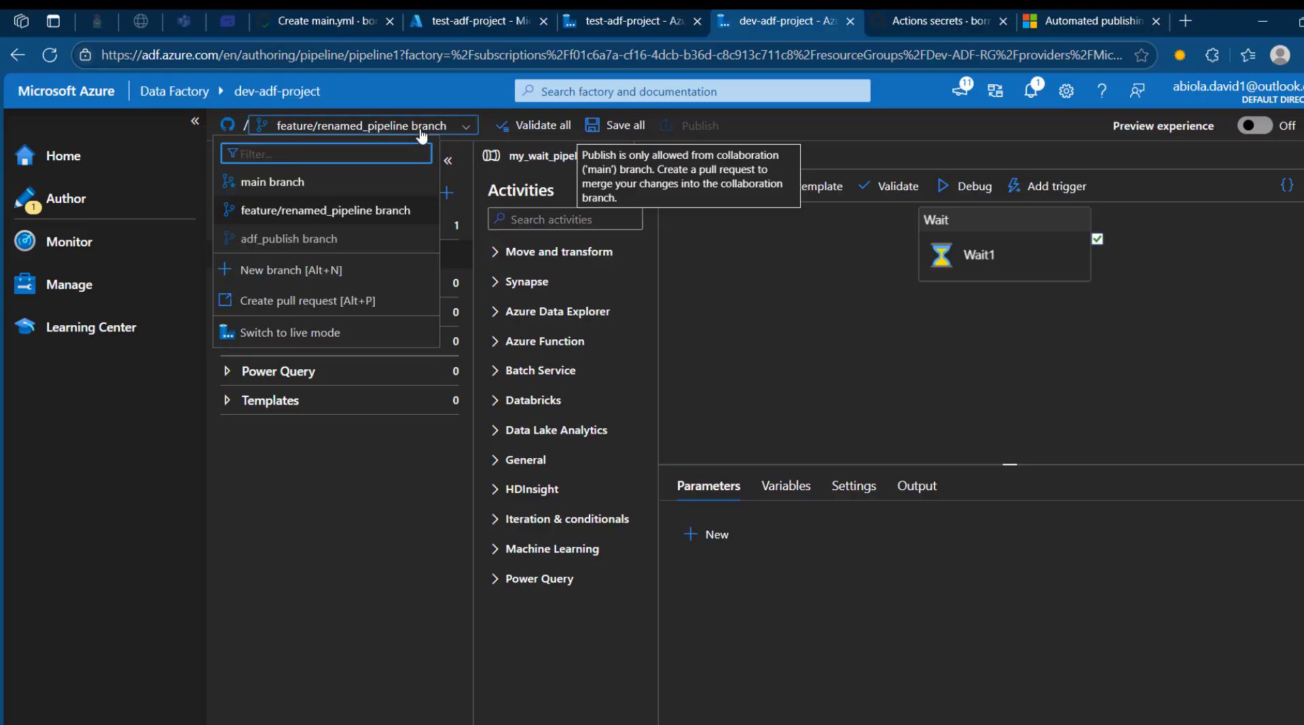
{"action": "left_click", "coordinate": [352, 304]}
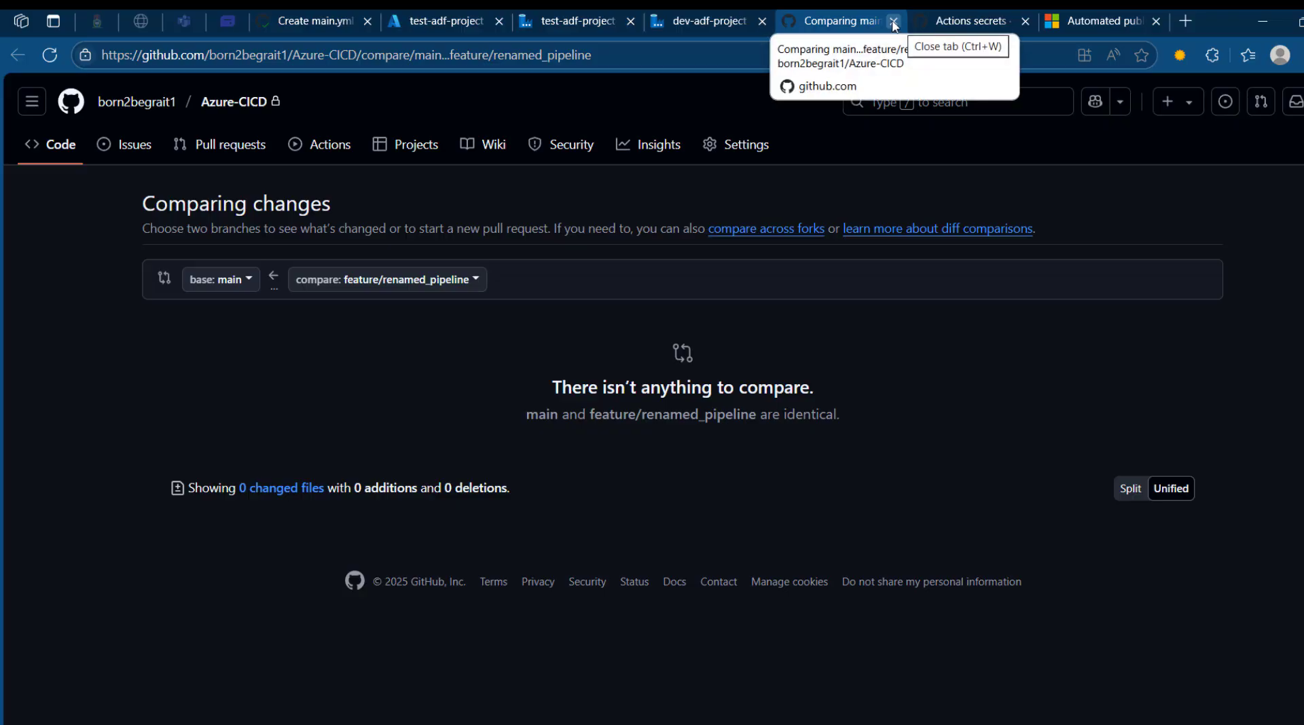
{"action": "left_click", "coordinate": [768, 13]}
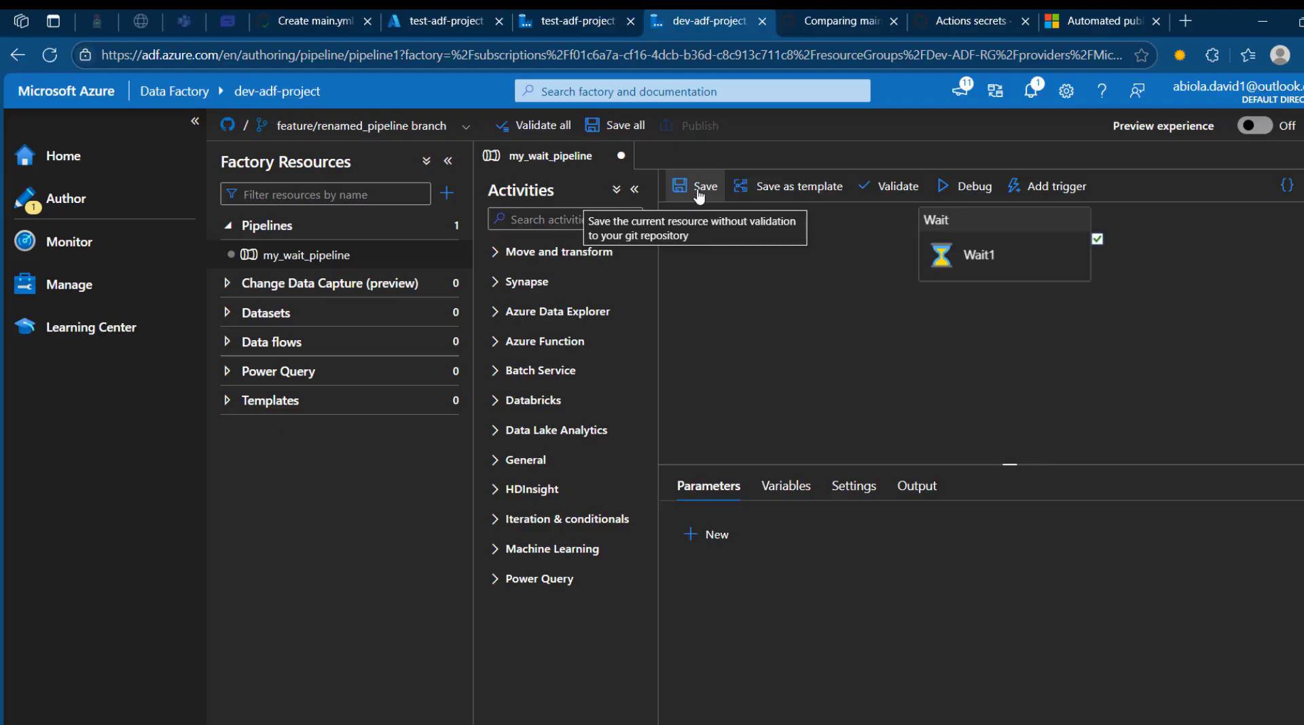
Save the renamed my_wait_pipeline to the feature/renamed_pipeline branch and close the unneeded GitHub comparison page.
{"action": "left_click", "coordinate": [700, 194]}
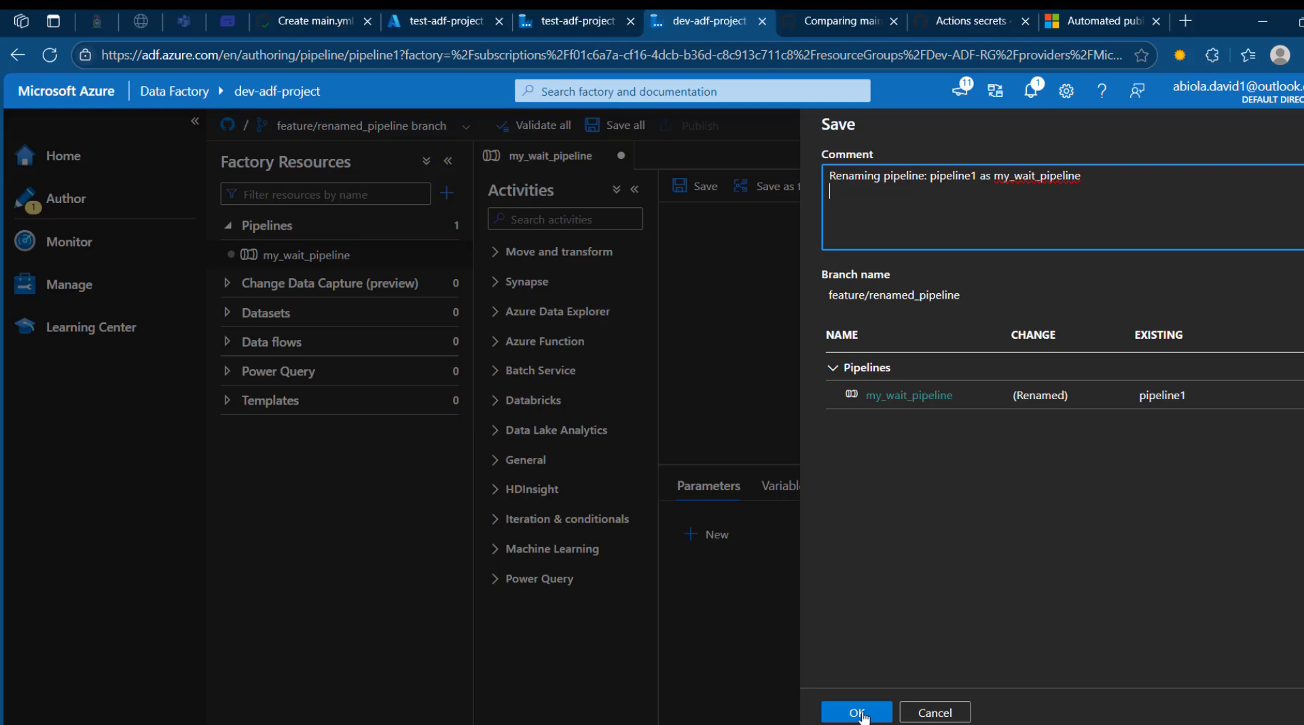
{"action": "left_click", "coordinate": [858, 712]}
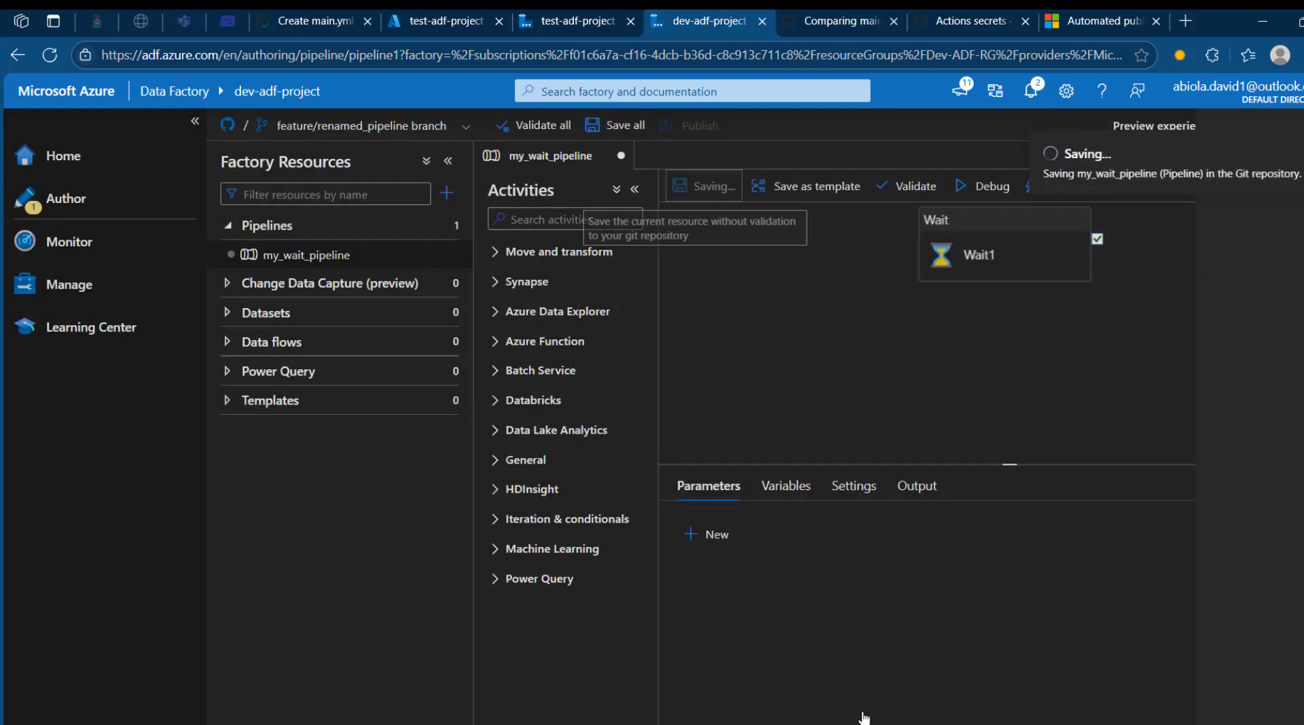
{"action": "left_click", "coordinate": [894, 21]}
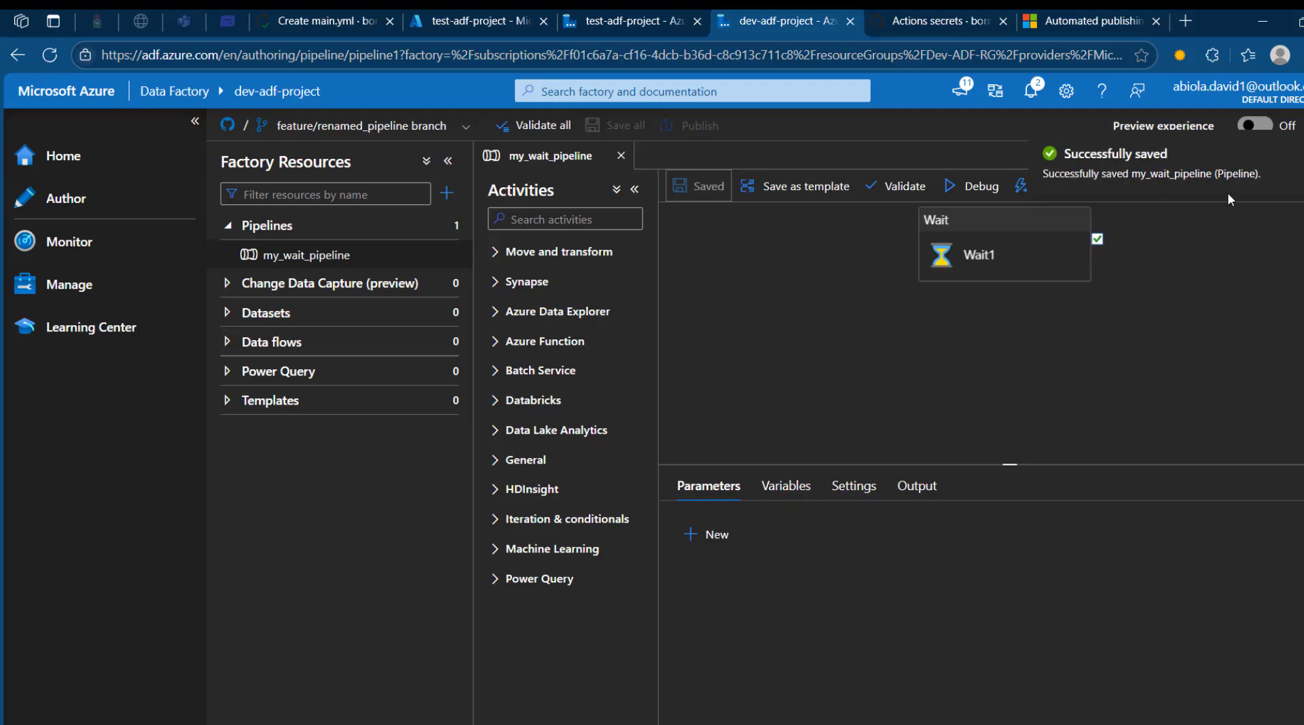
Create a GitHub pull request from feature/renamed_pipeline into main with the description "renamed my pipeline".
{"action": "left_click", "coordinate": [393, 128]}
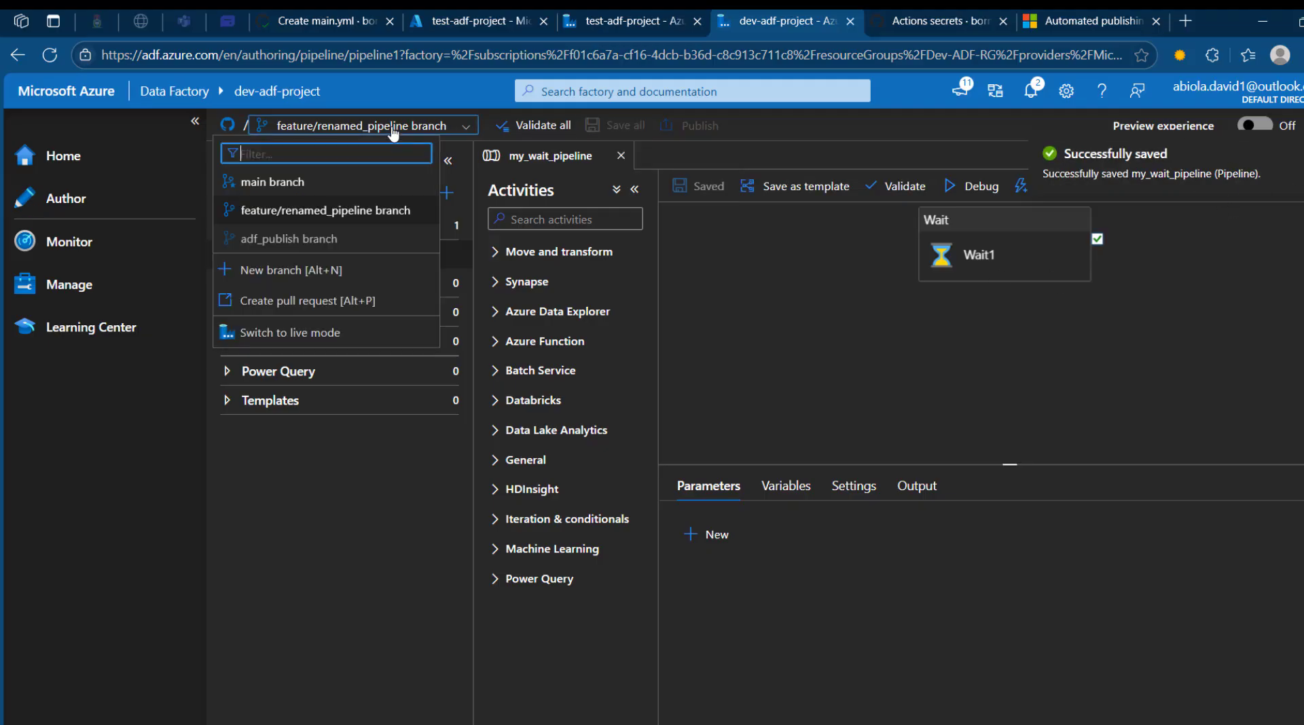
{"action": "left_click", "coordinate": [347, 302]}
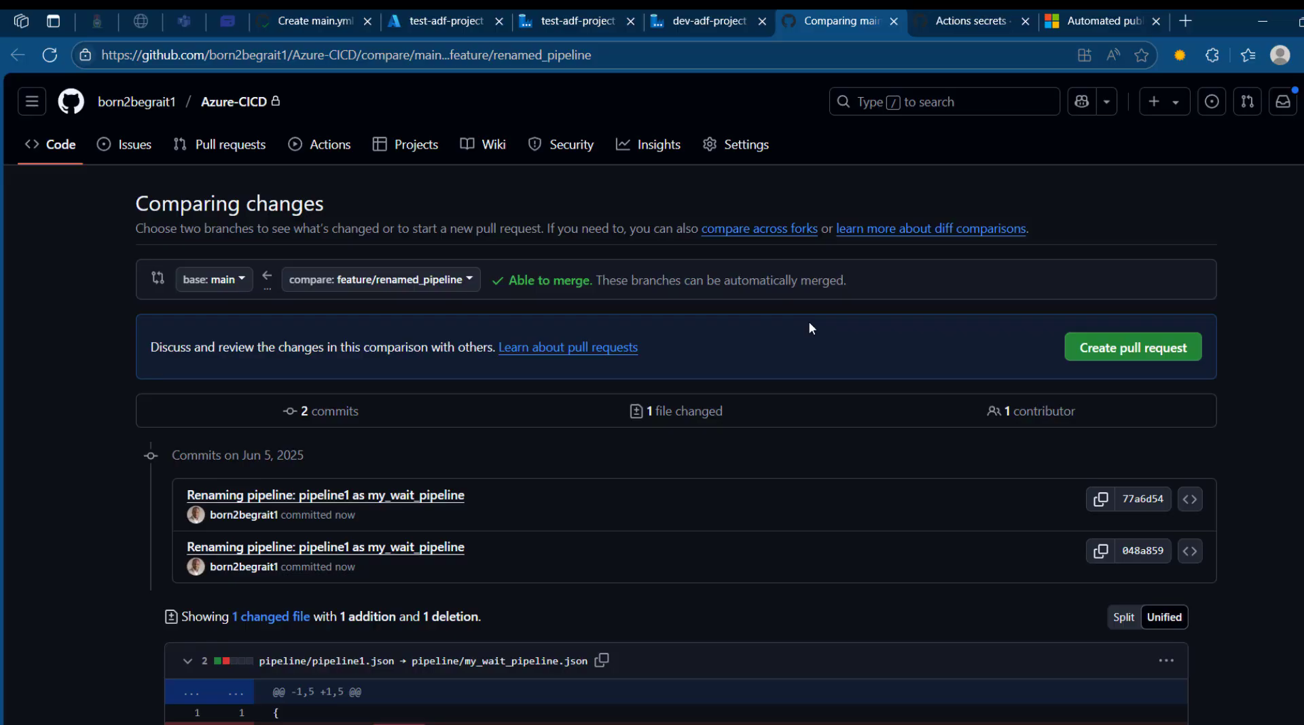
{"action": "left_click", "coordinate": [1128, 352]}
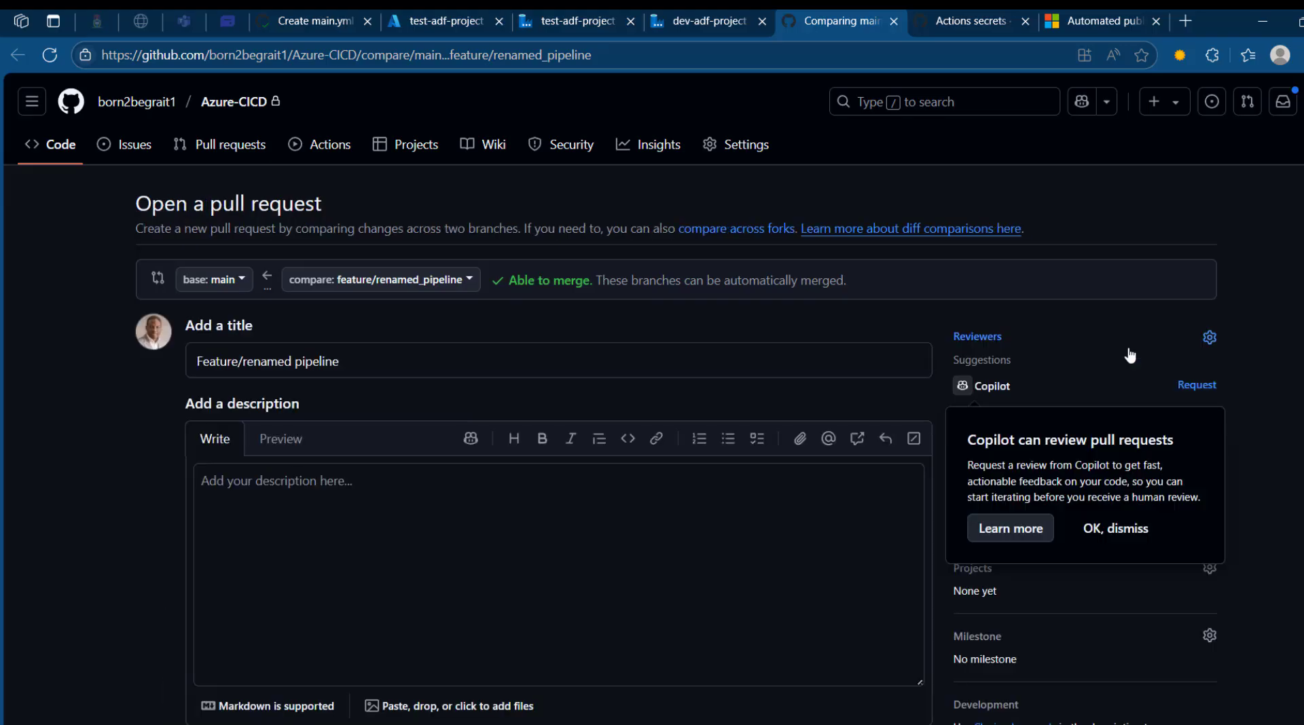
{"action": "left_click", "coordinate": [470, 529]}
{"action": "type", "text": "reanmed"}
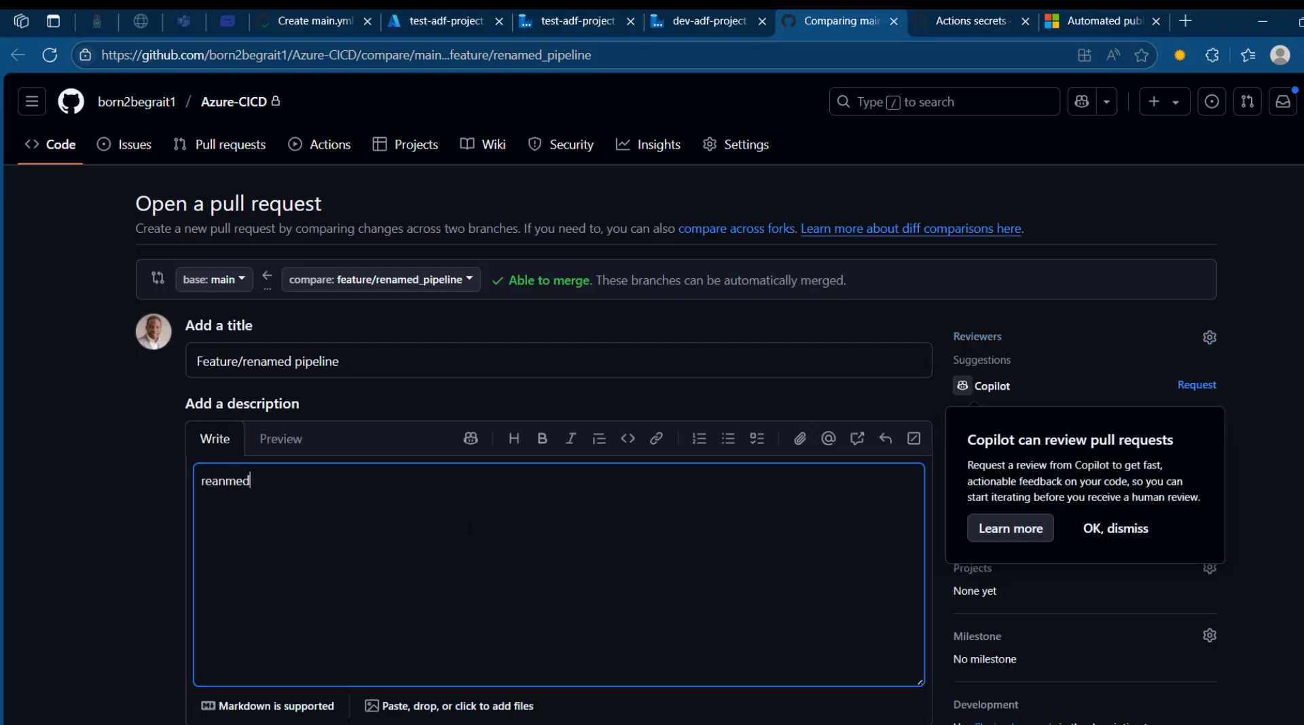
{"action": "key", "text": "BackSpace"}
{"action": "key", "text": "BackSpace"}
{"action": "key", "text": "BackSpace"}
{"action": "key", "text": "BackSpace"}
{"action": "key", "text": "BackSpace"}
{"action": "type", "text": "named my pipeline"}
{"action": "left_click", "coordinate": [156, 537]}
{"action": "scroll", "coordinate": [156, 537], "scroll_direction": "down", "scroll_amount": 3}
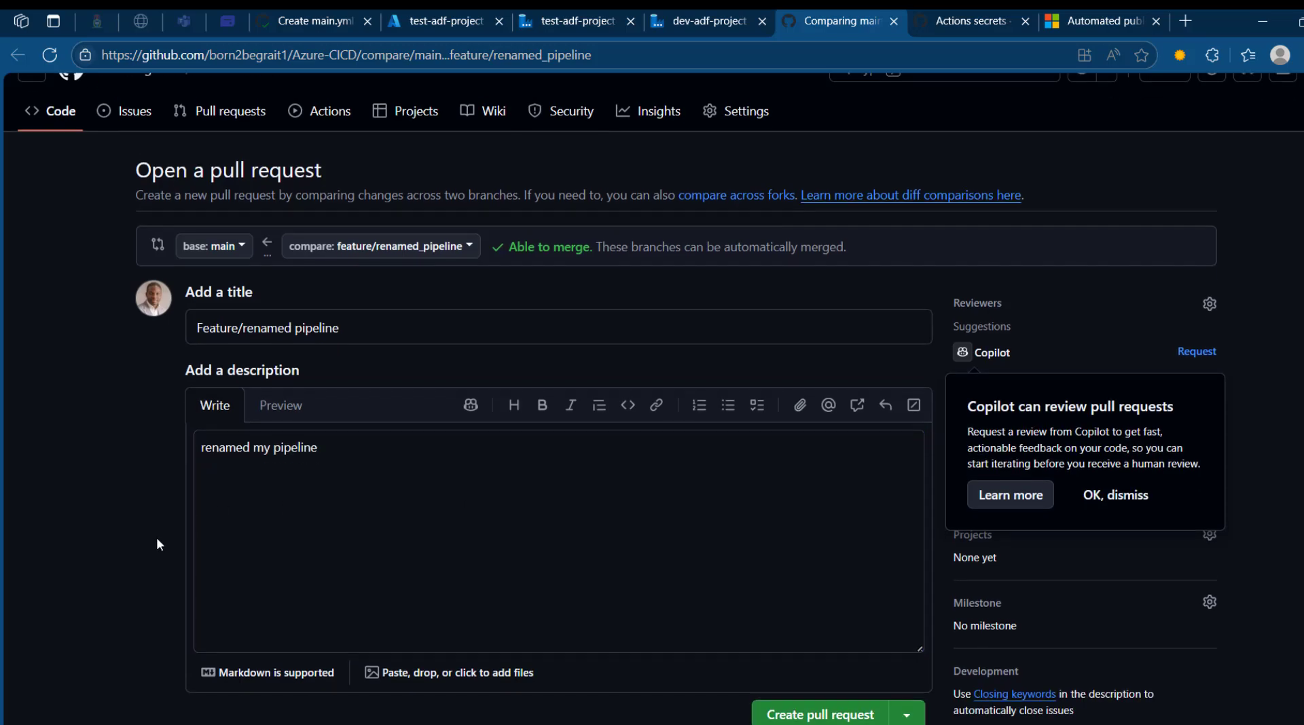
{"action": "left_click", "coordinate": [827, 582]}
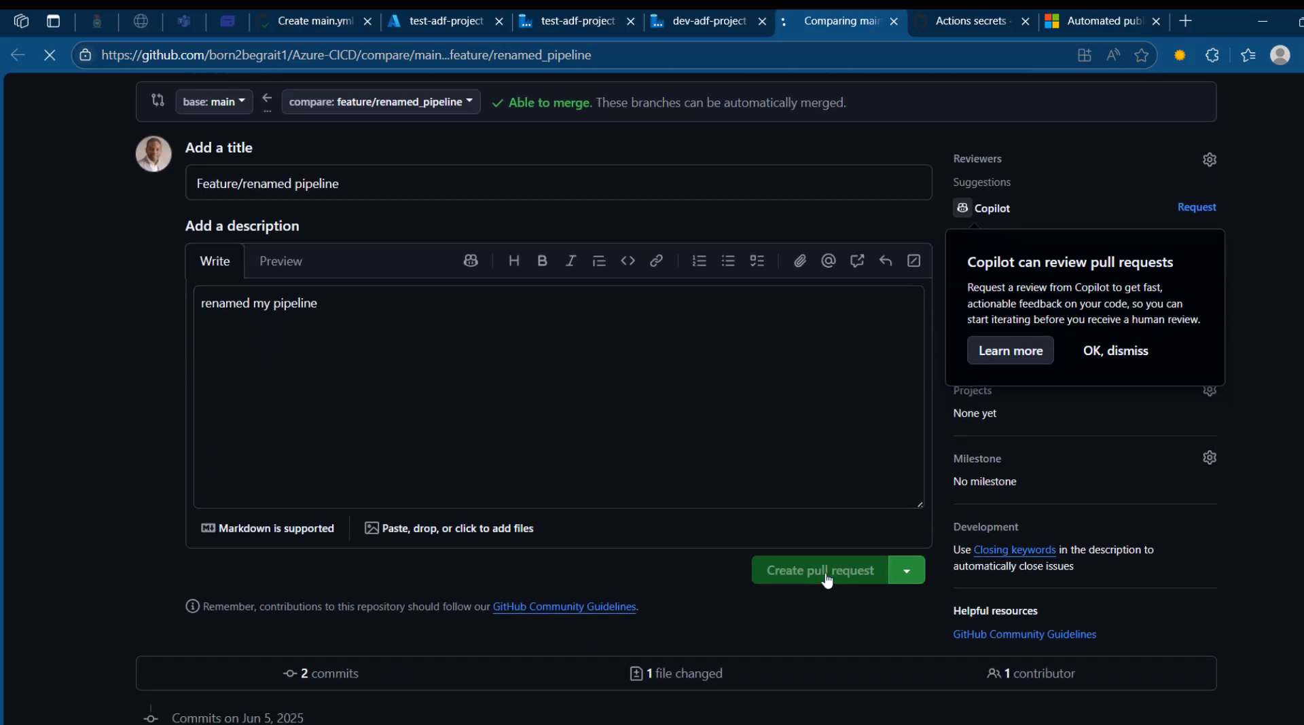
Merge the pull request into main and delete the feature/renamed_pipeline branch on GitHub.
{"action": "scroll", "coordinate": [832, 469], "scroll_direction": "down", "scroll_amount": 2}
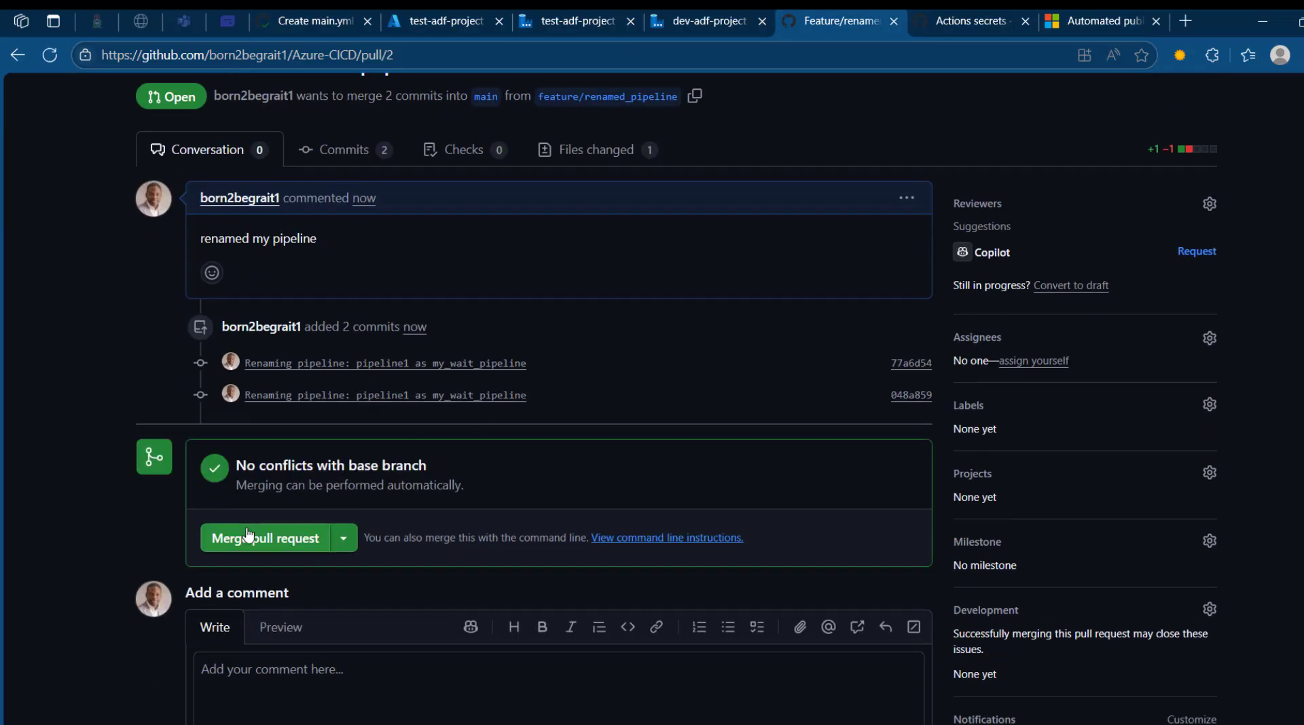
{"action": "left_click", "coordinate": [228, 541]}
{"action": "left_click", "coordinate": [257, 720]}
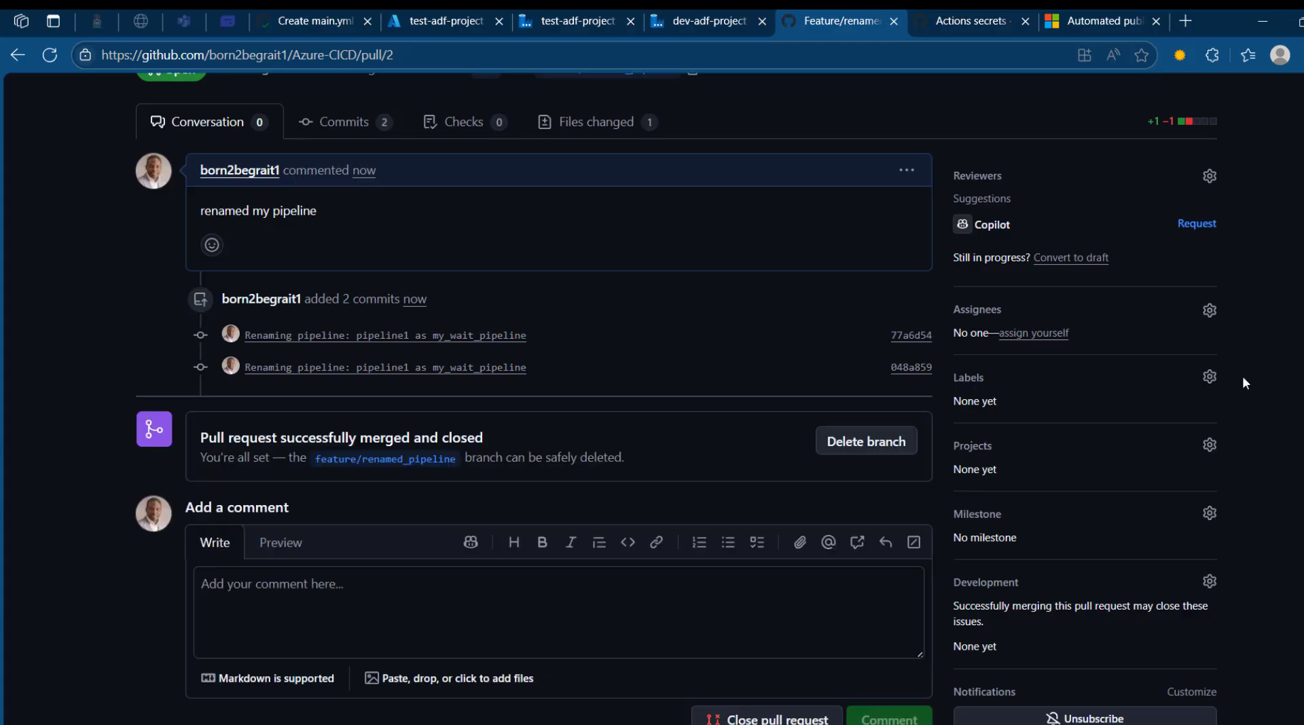
{"action": "left_click", "coordinate": [864, 443]}
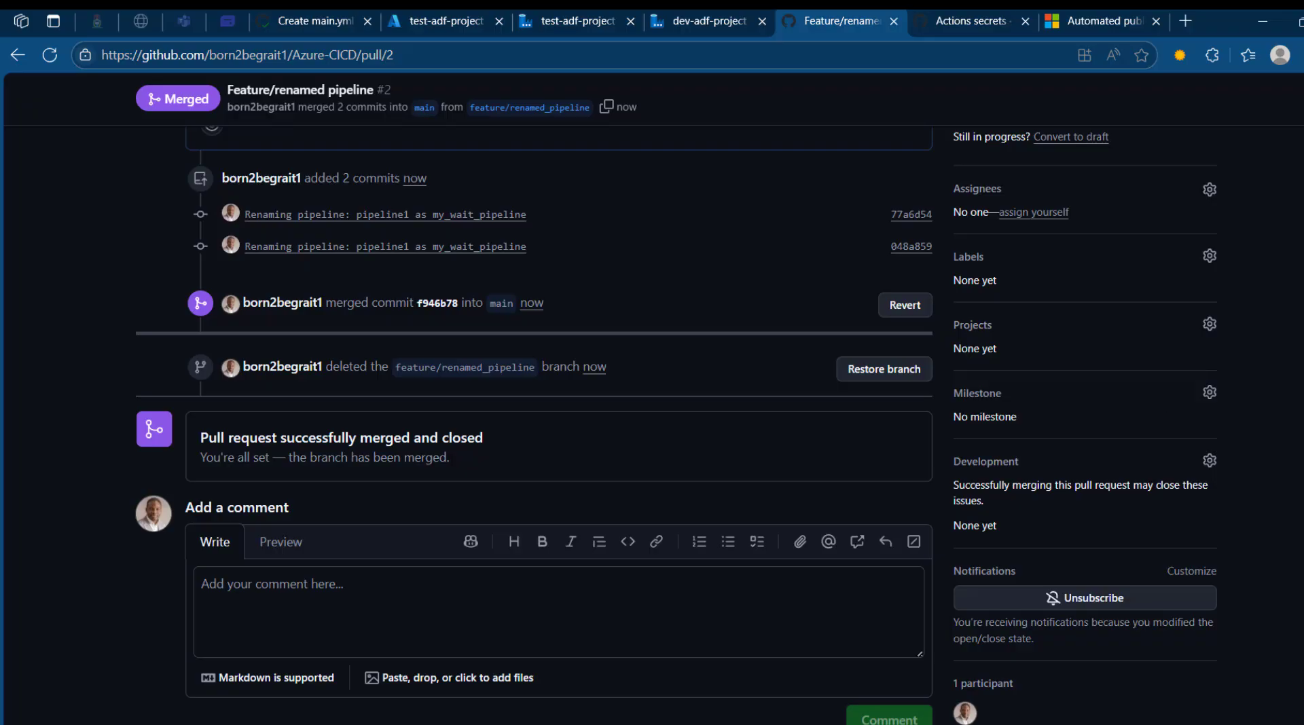
Open the azure-cicd workflow run for merged pull request #2 and follow its build and release jobs.
{"action": "scroll", "coordinate": [652, 407], "scroll_direction": "up", "scroll_amount": 5}
{"action": "left_click", "coordinate": [349, 144]}
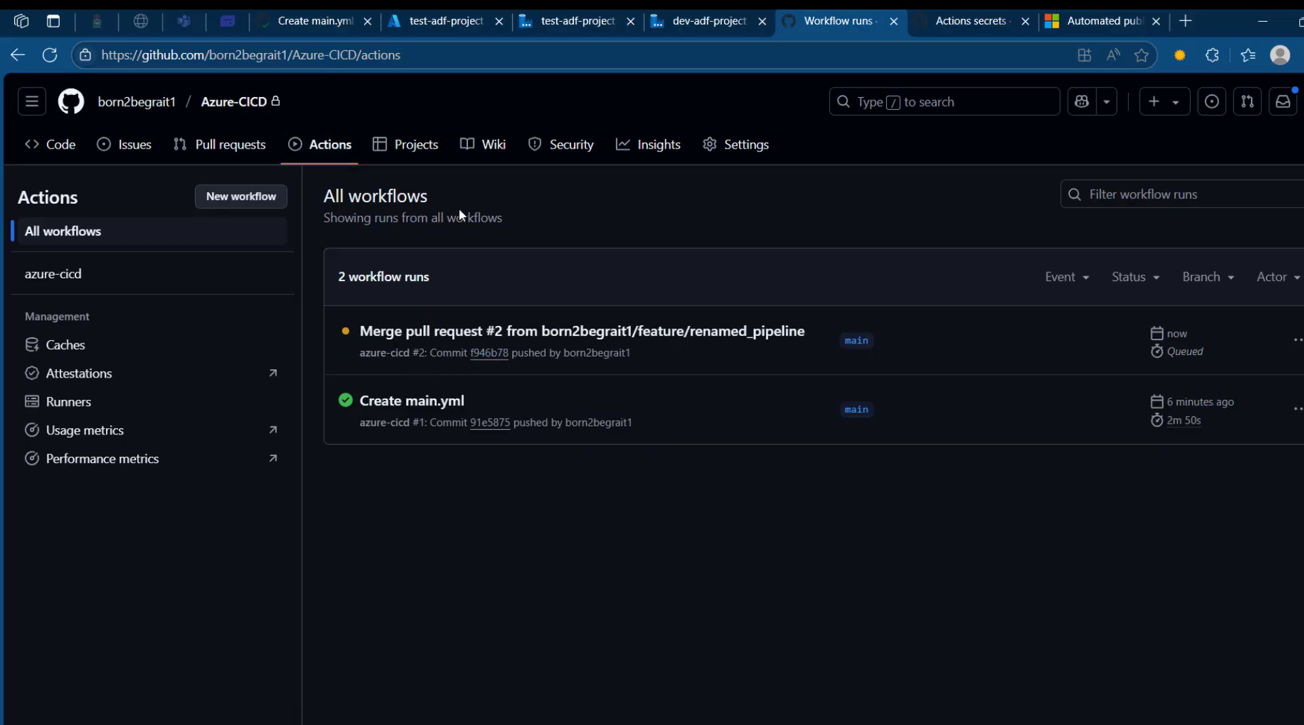
{"action": "left_click", "coordinate": [456, 332]}
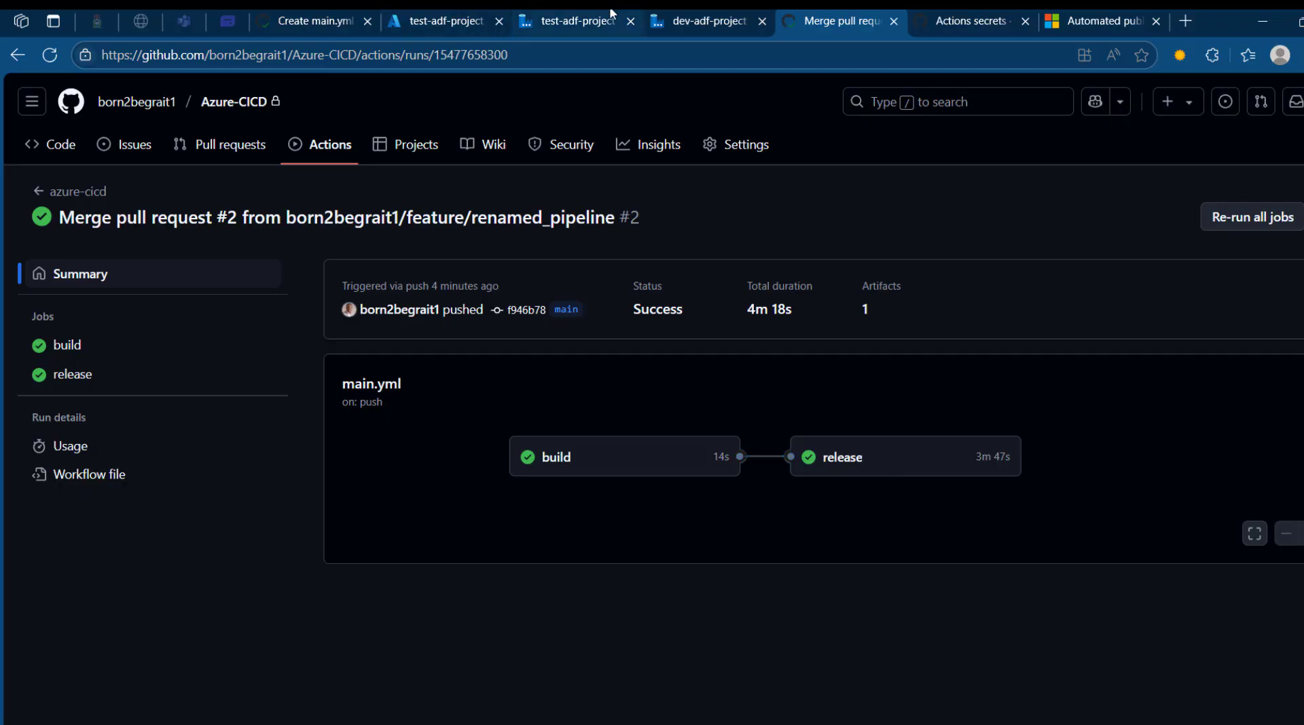
Reload the test-adf-project data factory and check which pipelines it contains.
{"action": "left_click", "coordinate": [611, 21]}
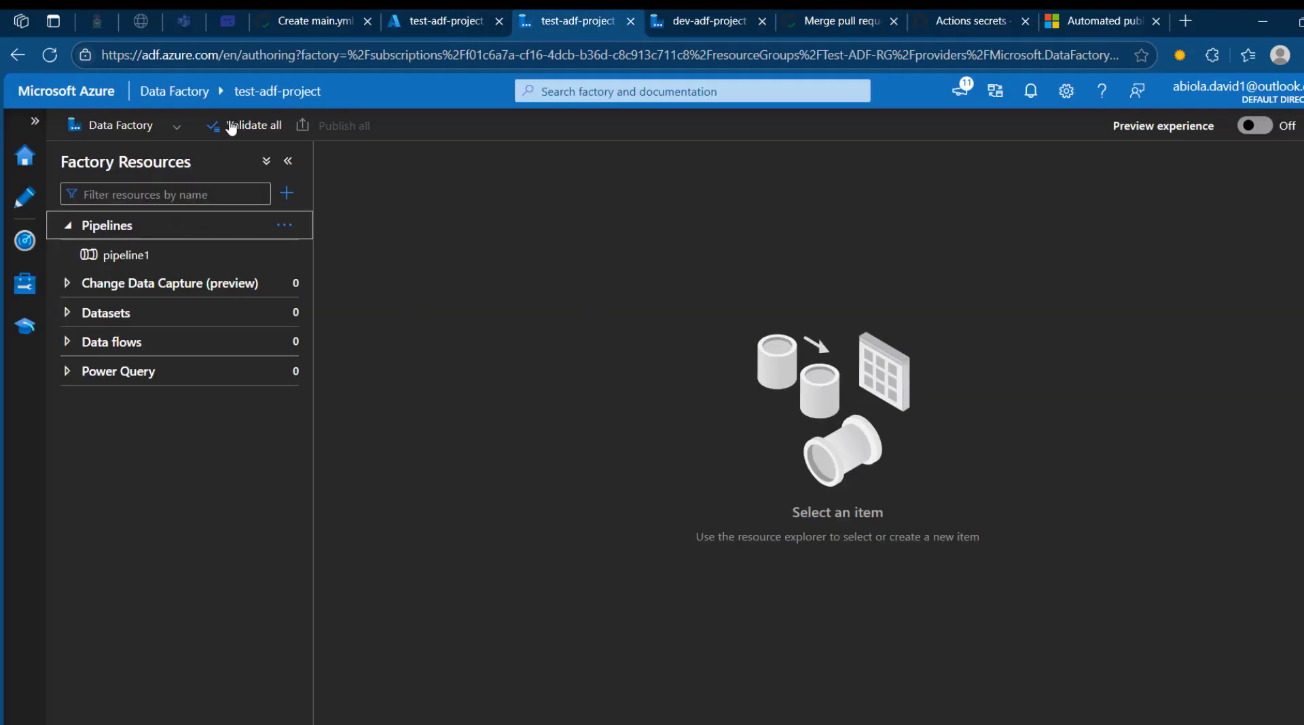
{"action": "left_click", "coordinate": [49, 55]}
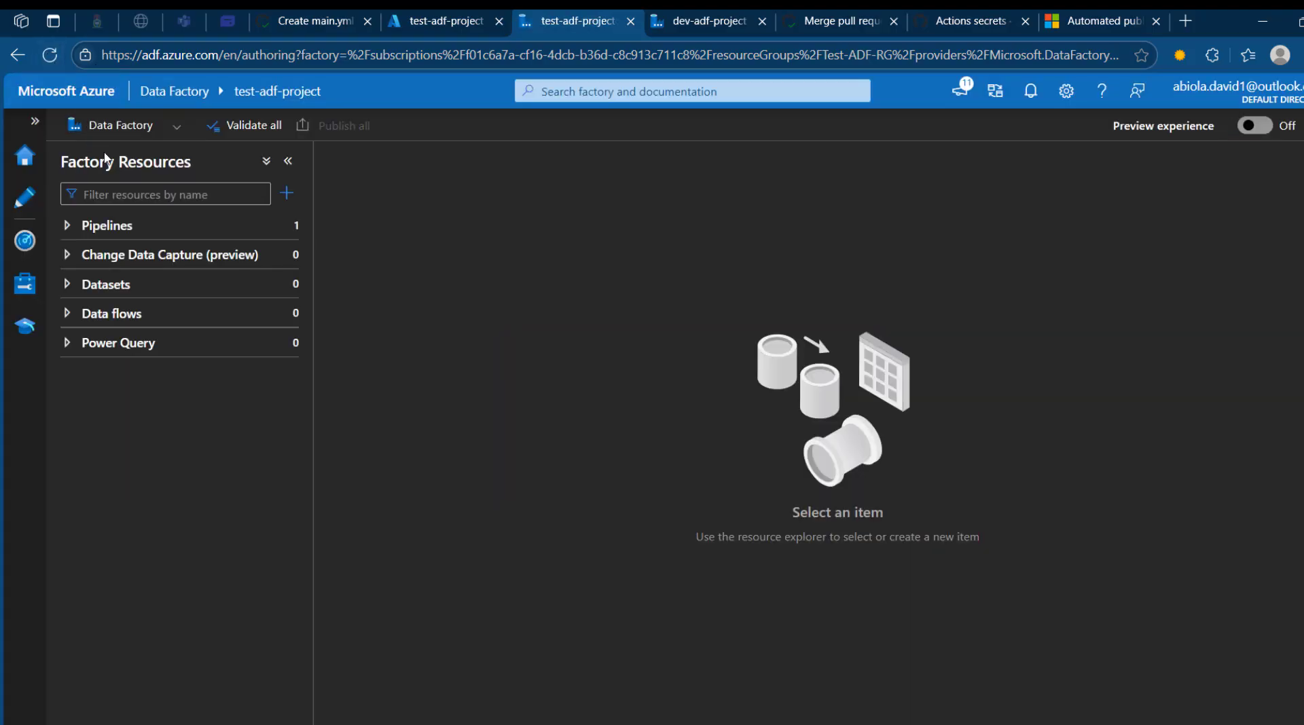
{"action": "left_click", "coordinate": [72, 233]}
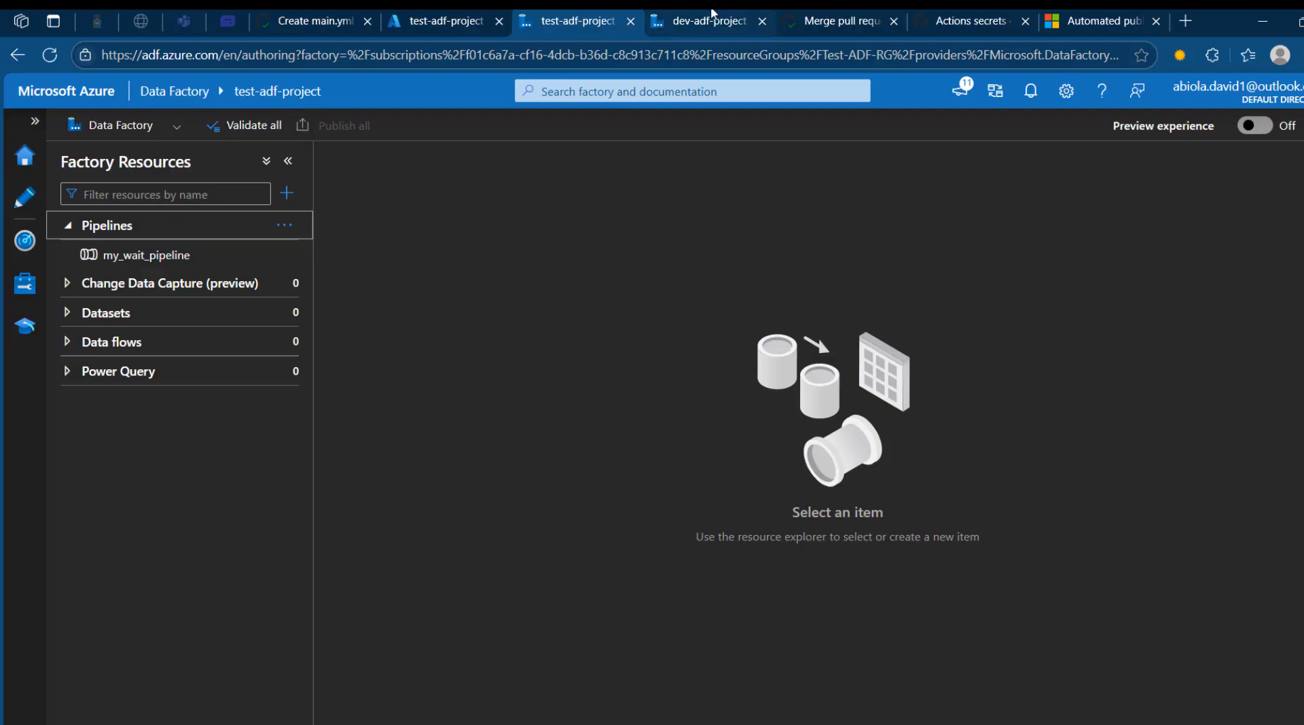
Create a new pipeline in the dev-adf-project data factory and add a Wait activity to its canvas.
{"action": "left_click", "coordinate": [712, 19]}
{"action": "left_click", "coordinate": [512, 219]}
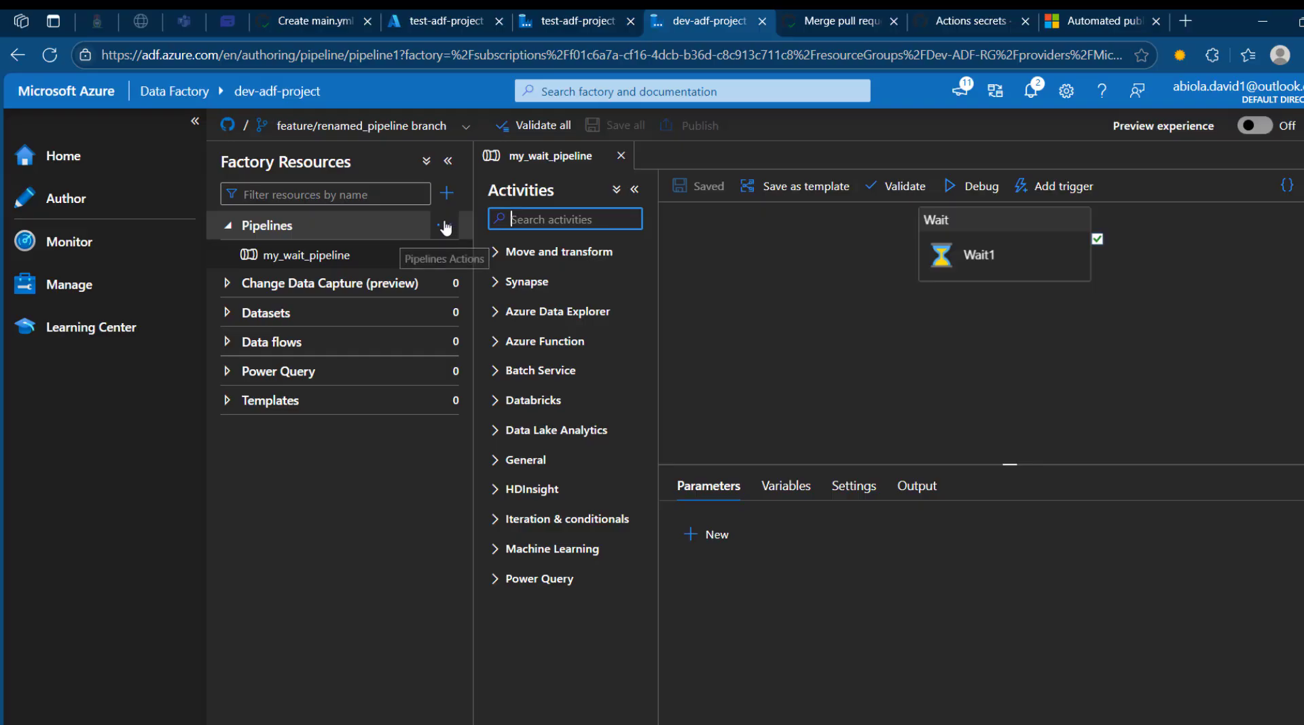
{"action": "left_click", "coordinate": [445, 227]}
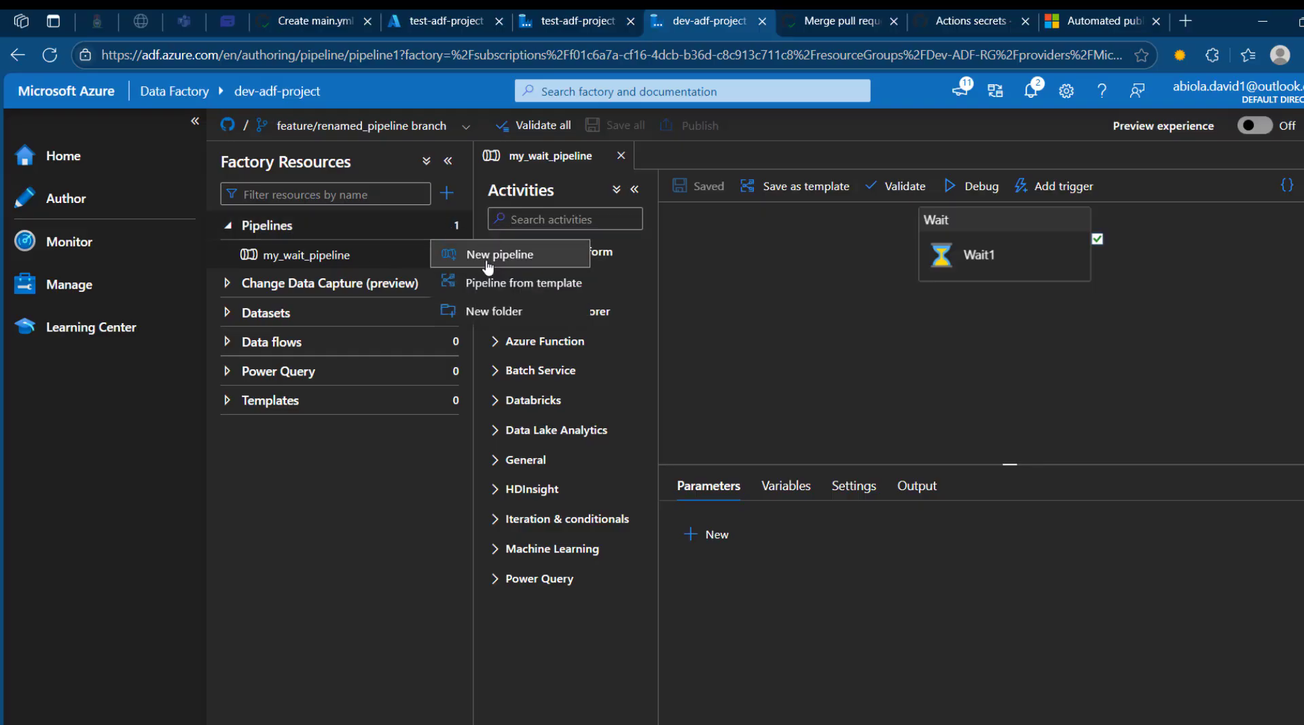
{"action": "left_click", "coordinate": [528, 254]}
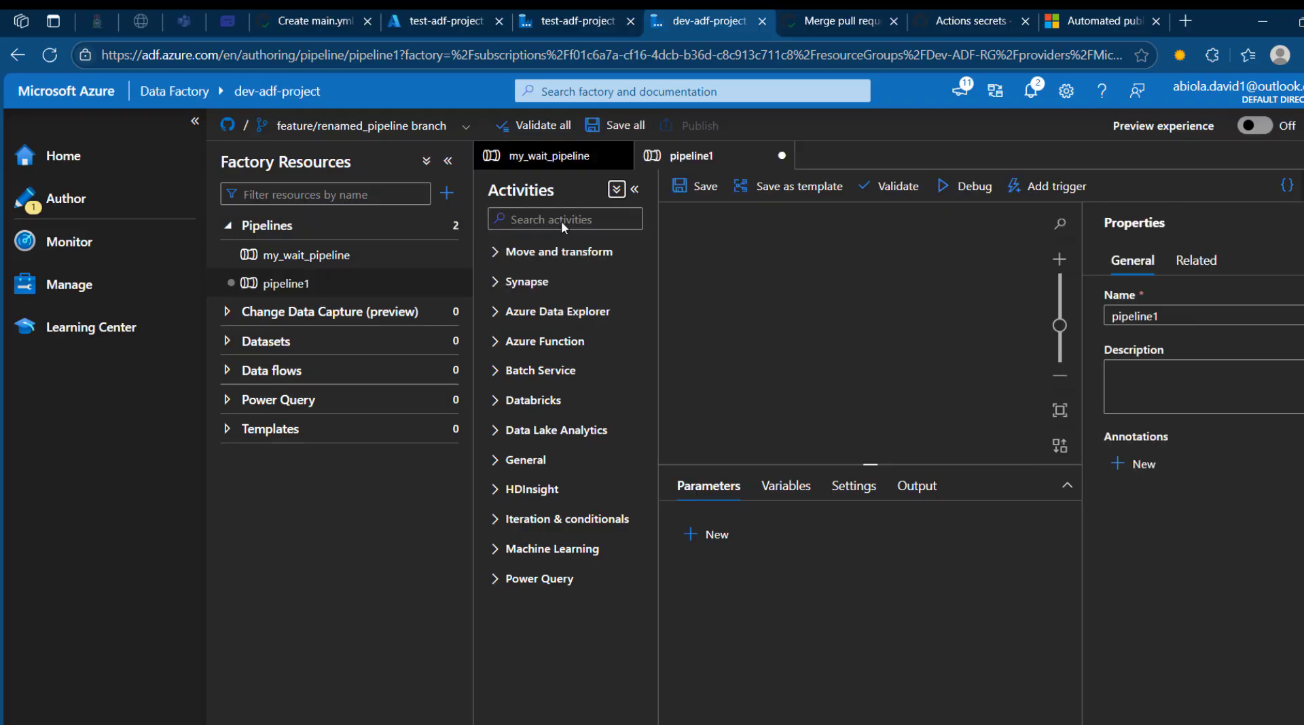
{"action": "left_click", "coordinate": [563, 225]}
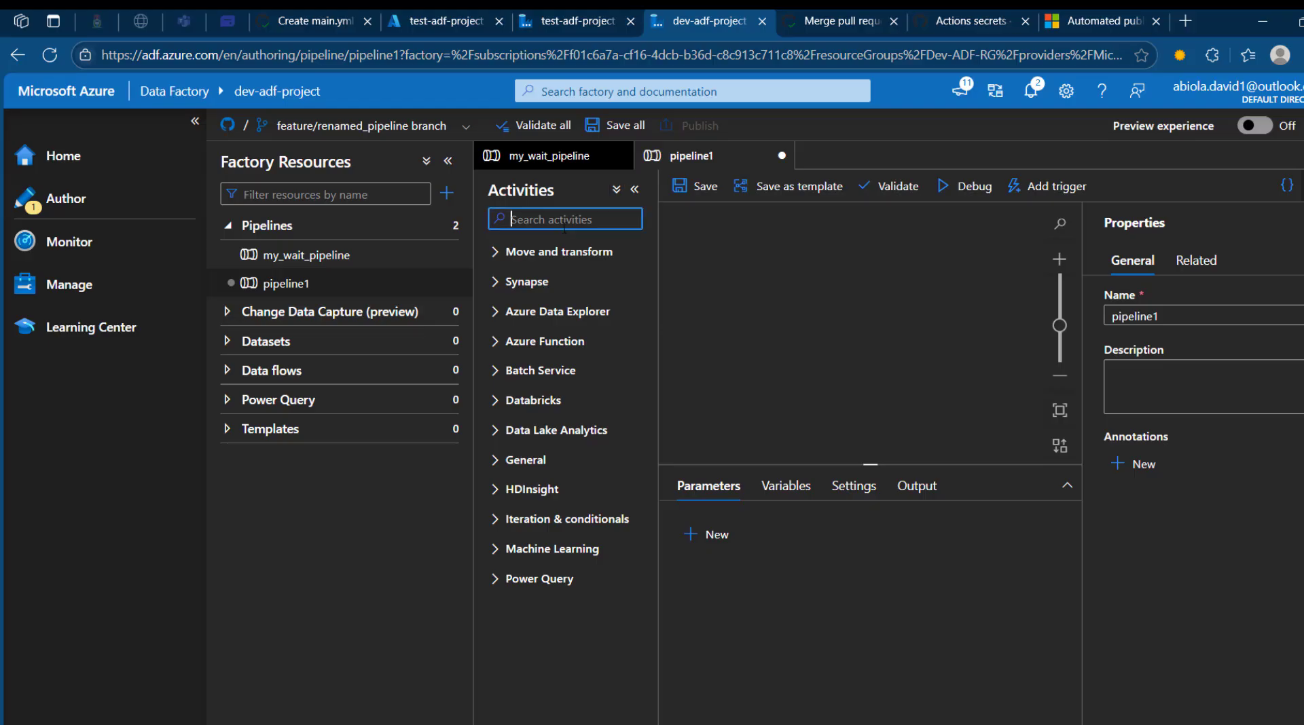
{"action": "type", "text": "wa"}
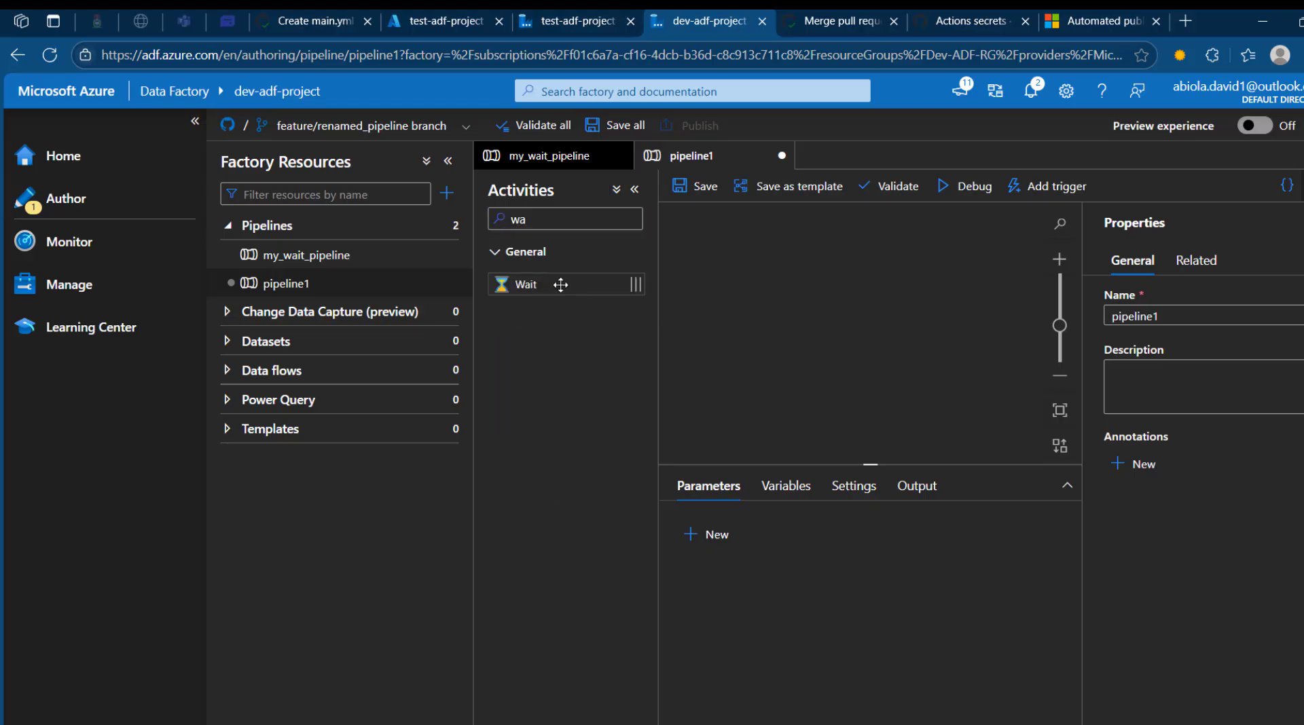
{"action": "left_click_drag", "start_coordinate": [561, 284], "coordinate": [847, 355]}
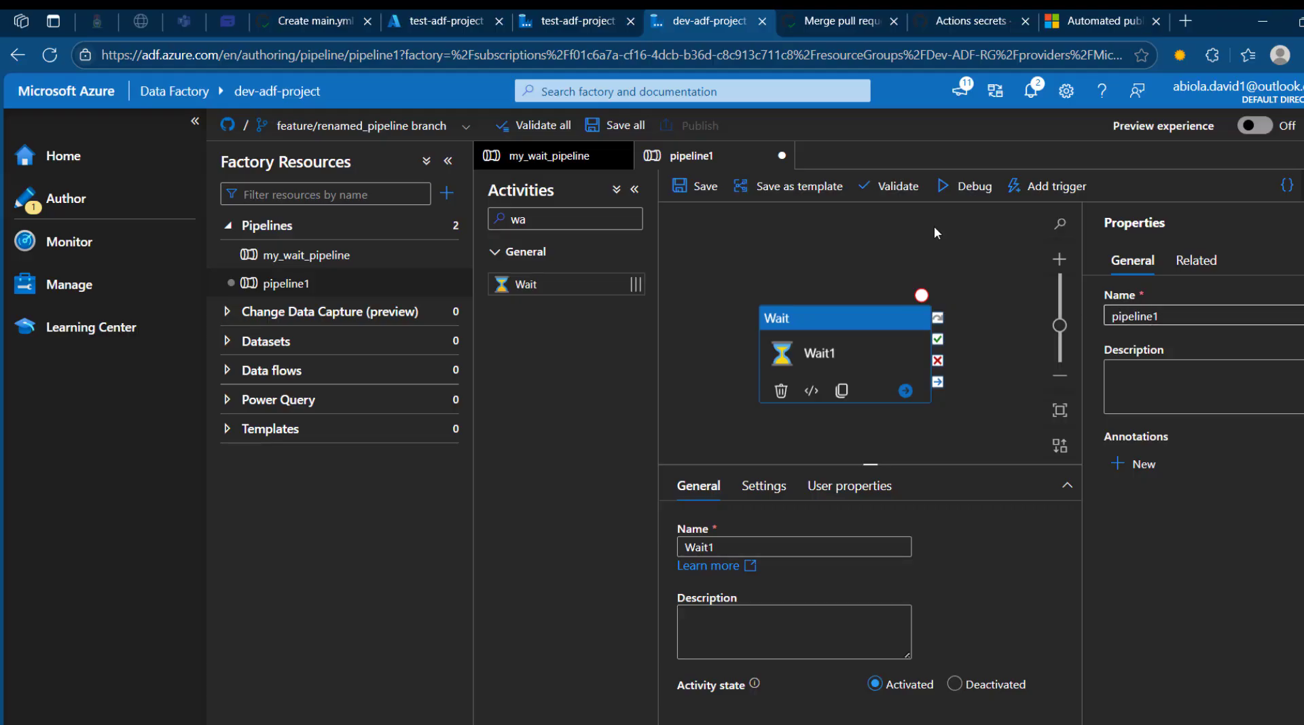
Try to save the new pipeline1 to the feature/renamed_pipeline branch with the comment "Adding pipeline: pipeline1".
{"action": "left_click", "coordinate": [696, 186]}
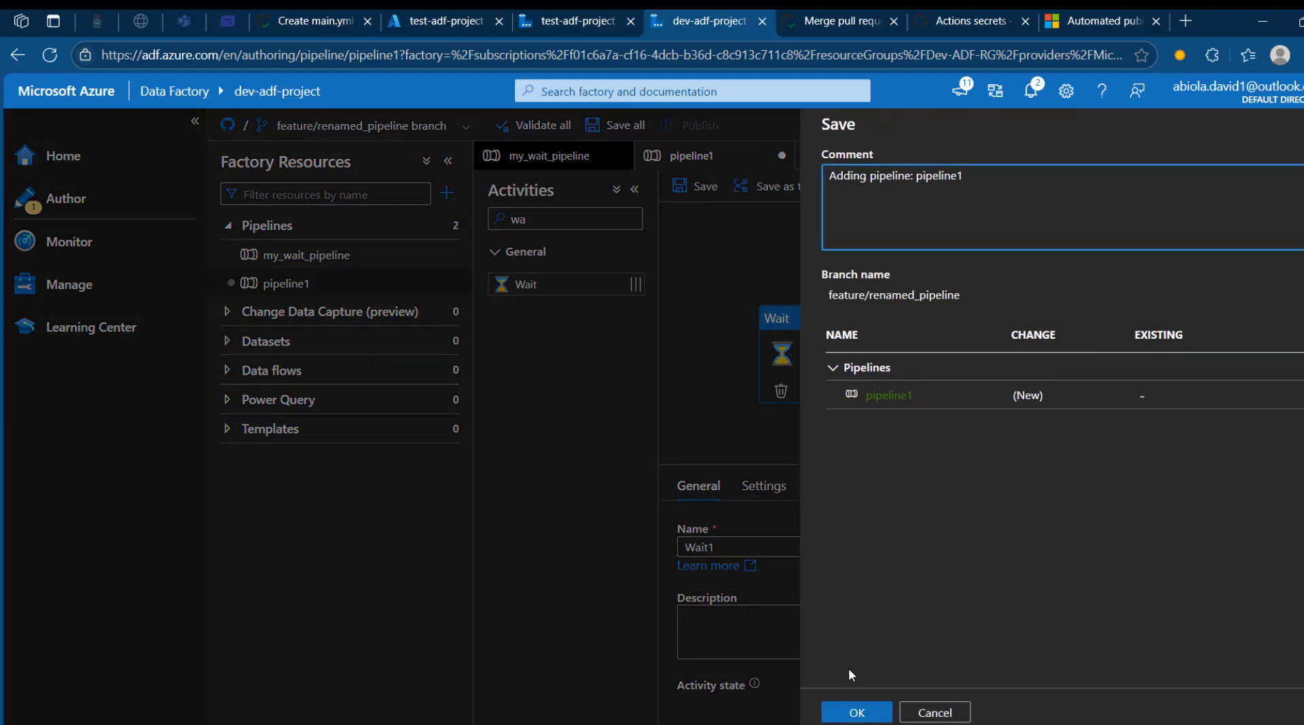
{"action": "left_click", "coordinate": [857, 712]}
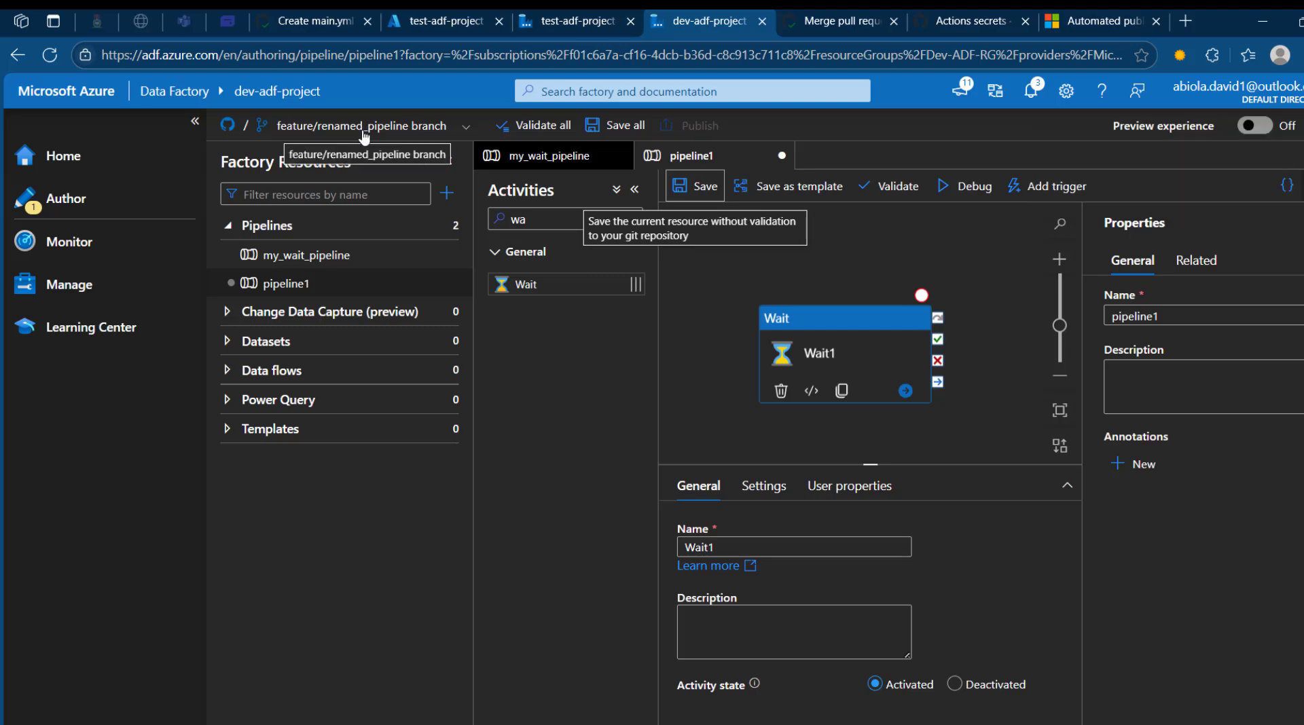
Discard all pending changes in the dev-adf-project data factory and set the existing main branch as the working branch.
{"action": "left_click", "coordinate": [335, 128]}
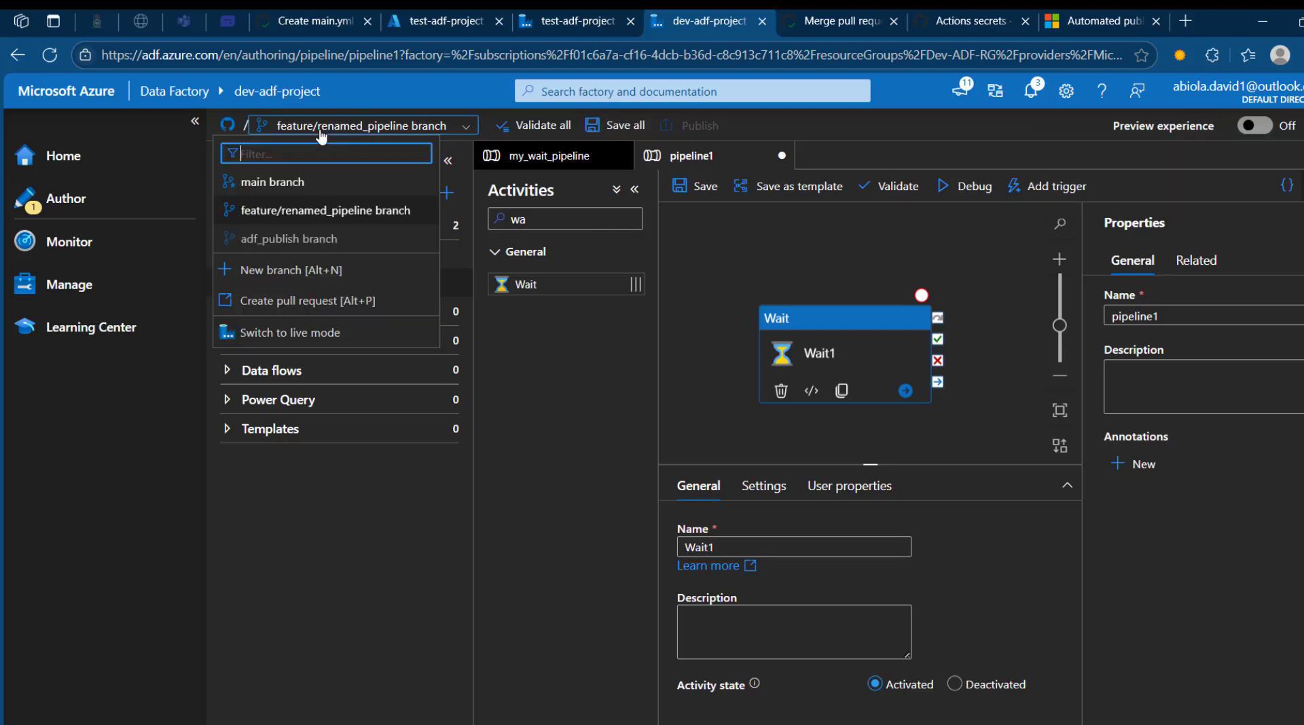
{"action": "left_click", "coordinate": [321, 271]}
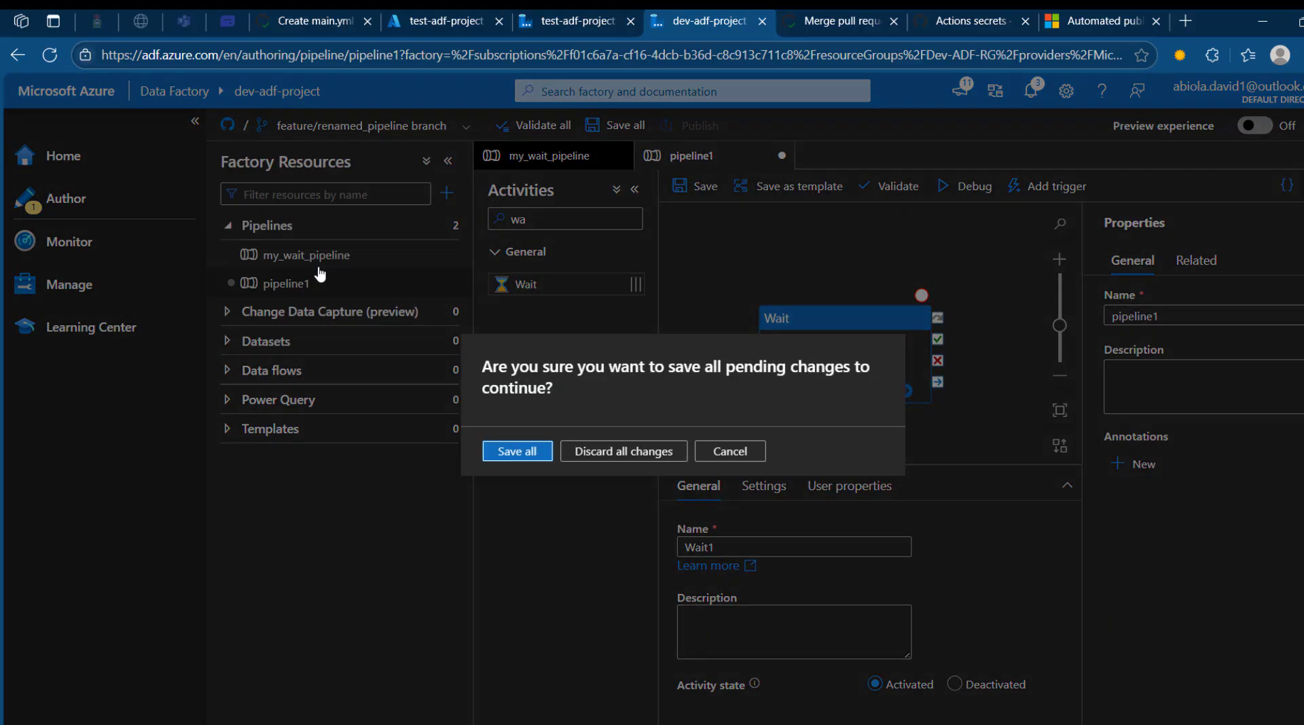
{"action": "left_click", "coordinate": [618, 461]}
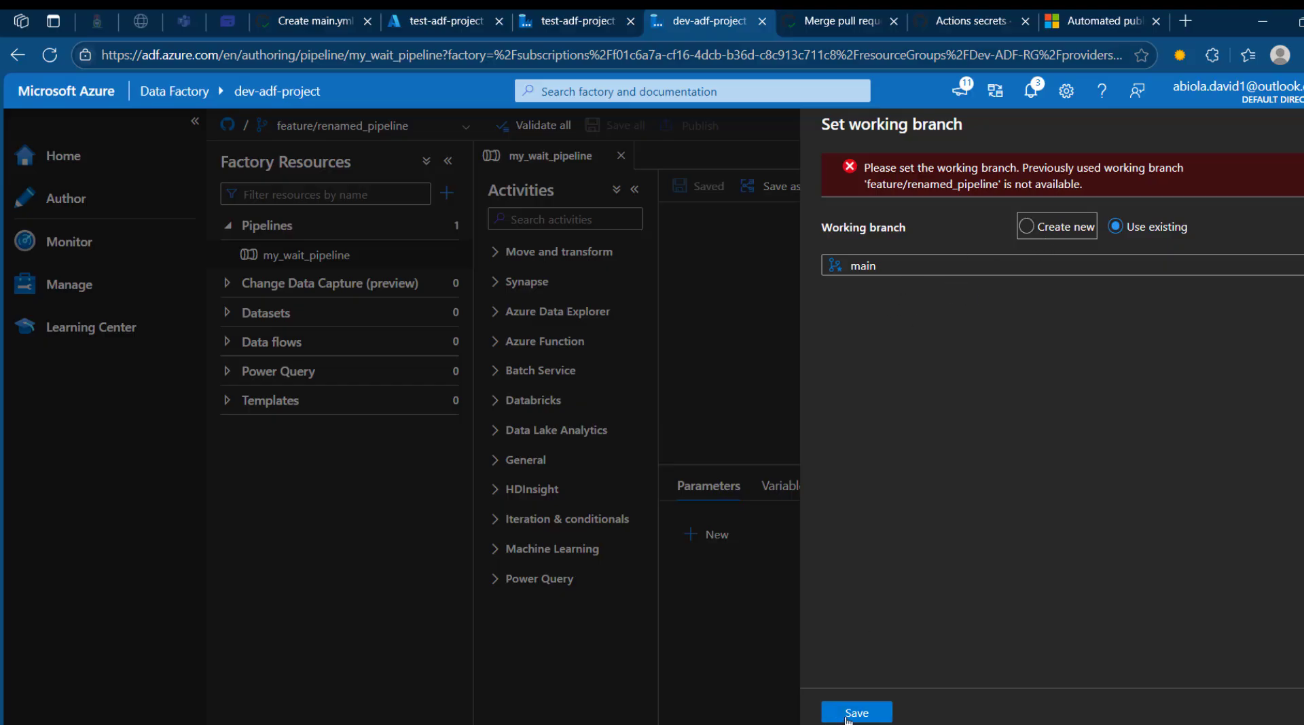
{"action": "left_click", "coordinate": [846, 718]}
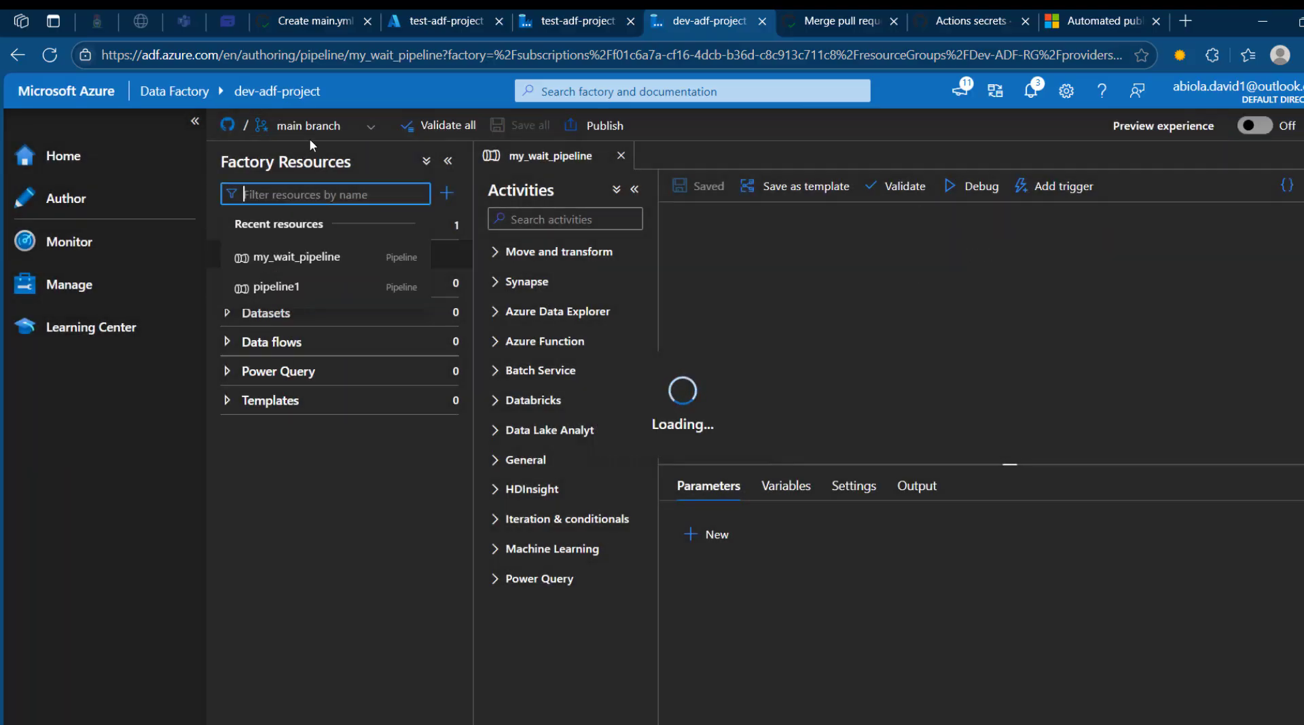
Create a new branch named feature/create_new_pipeline based on the main branch.
{"action": "left_click", "coordinate": [356, 130]}
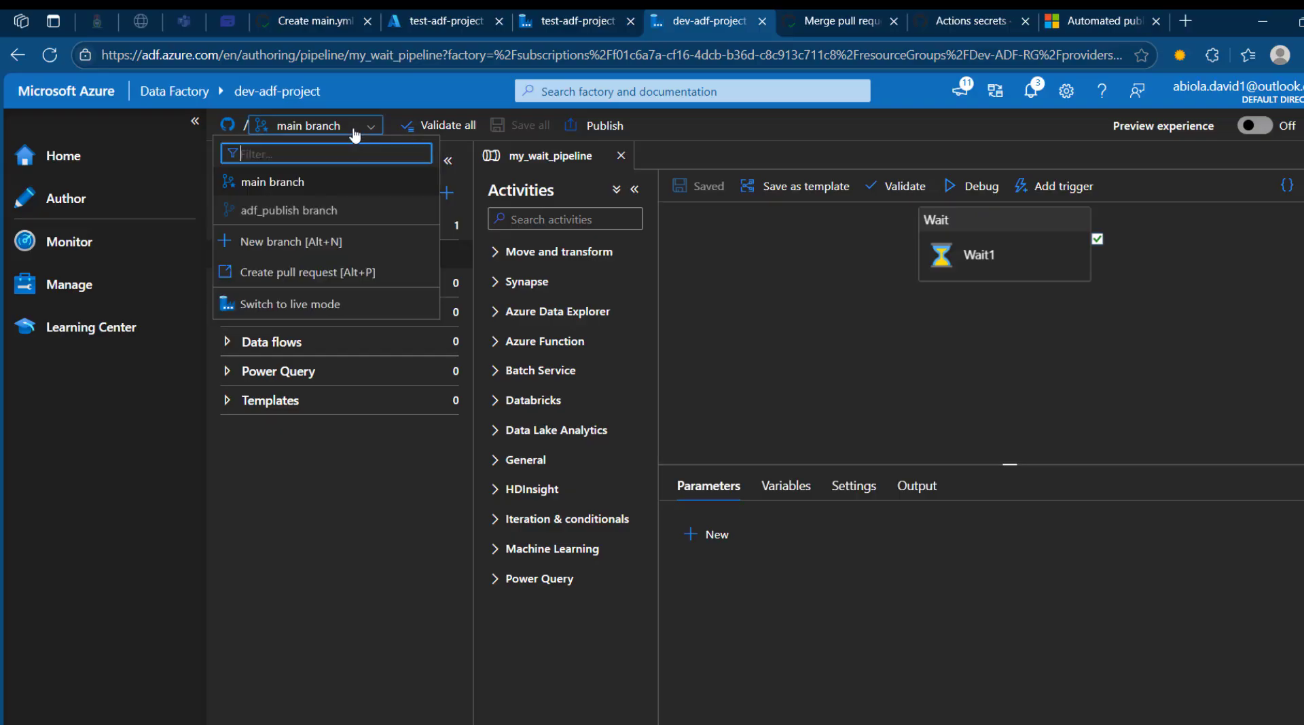
{"action": "left_click", "coordinate": [347, 243]}
{"action": "type", "text": "fe"}
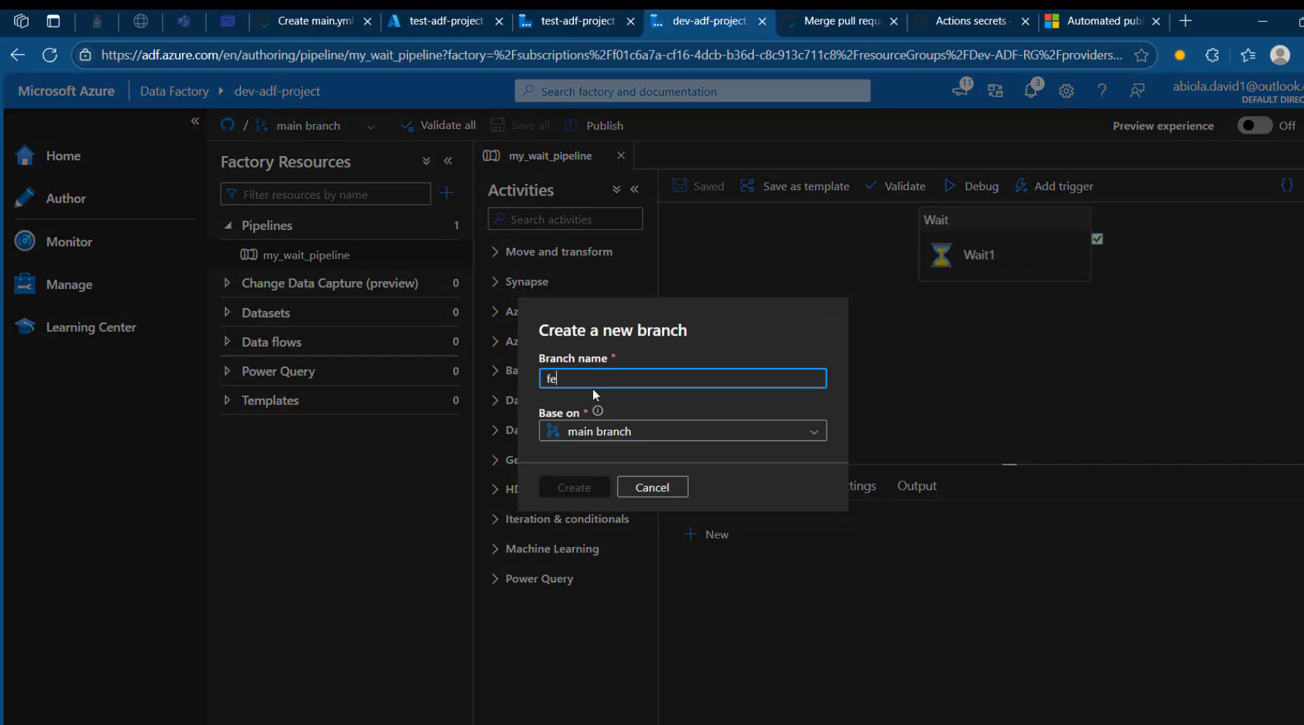
{"action": "type", "text": "/"}
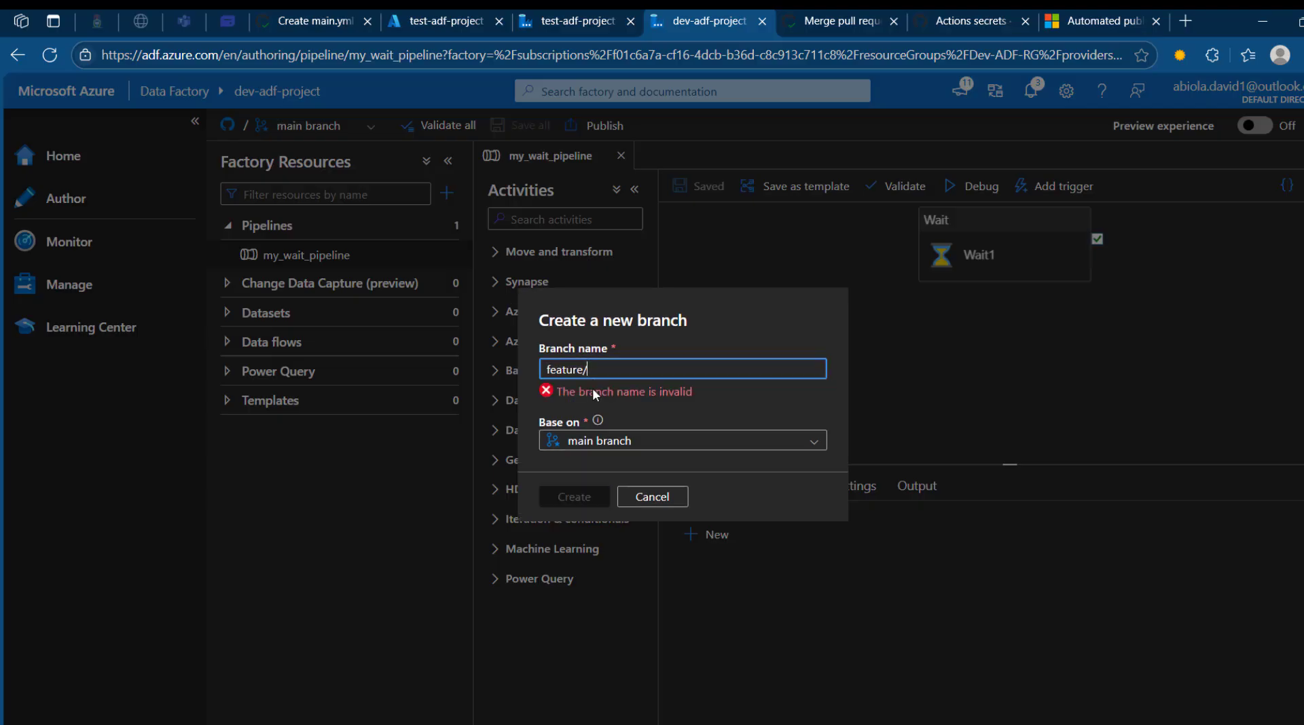
{"action": "type", "text": "create_new_p"}
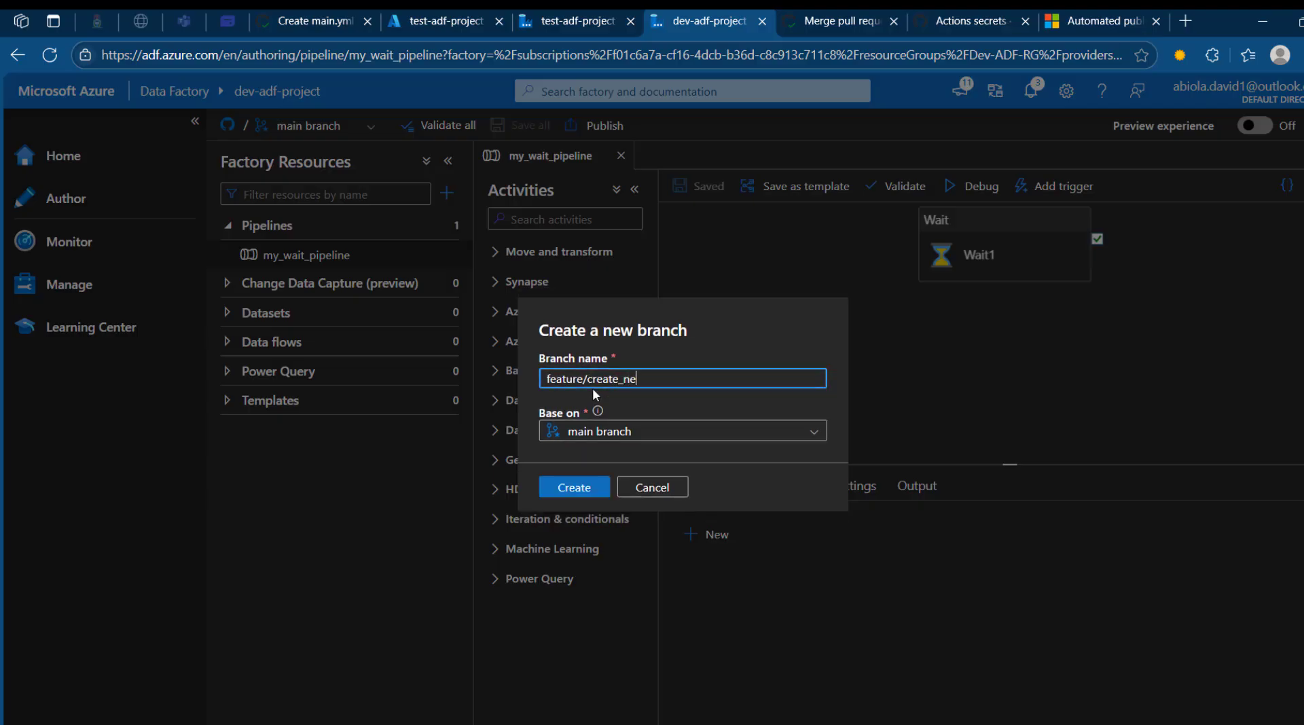
{"action": "type", "text": "ipeline"}
{"action": "left_click", "coordinate": [586, 495]}
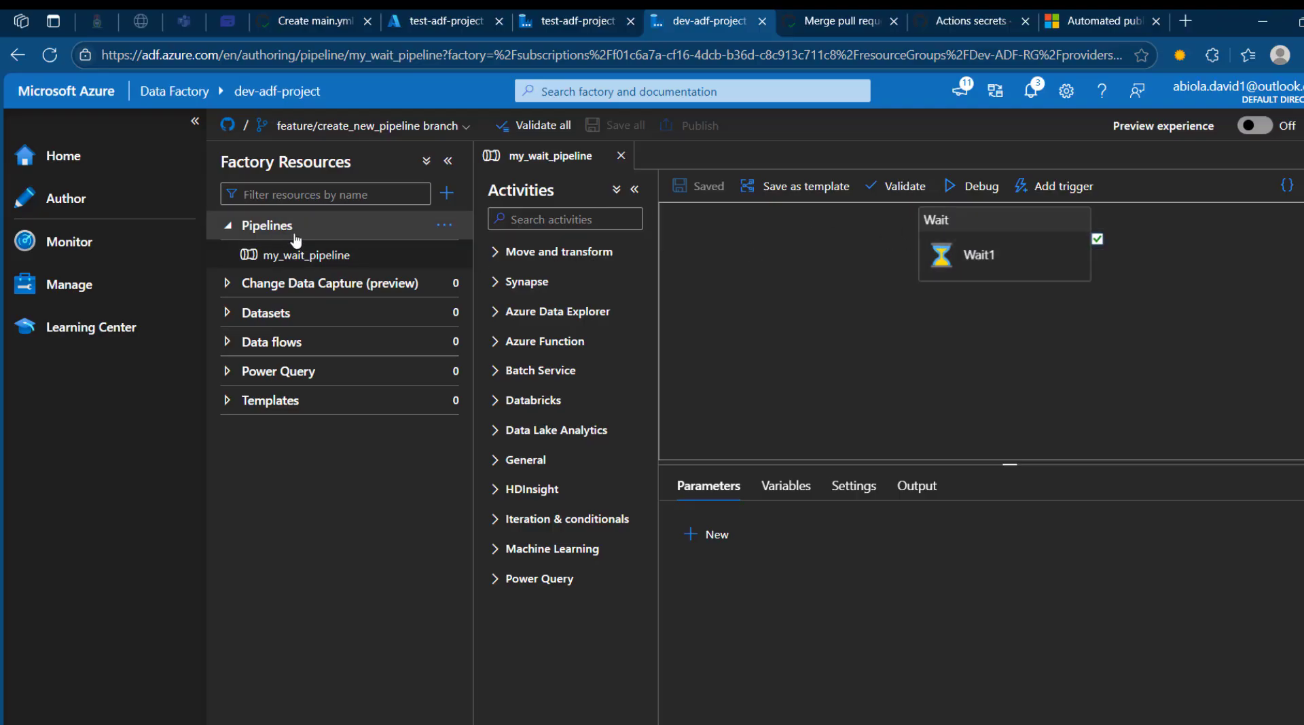
Create a new pipeline containing a Wait activity and save it to the feature/create_new_pipeline branch with the default comment.
{"action": "left_click", "coordinate": [445, 225]}
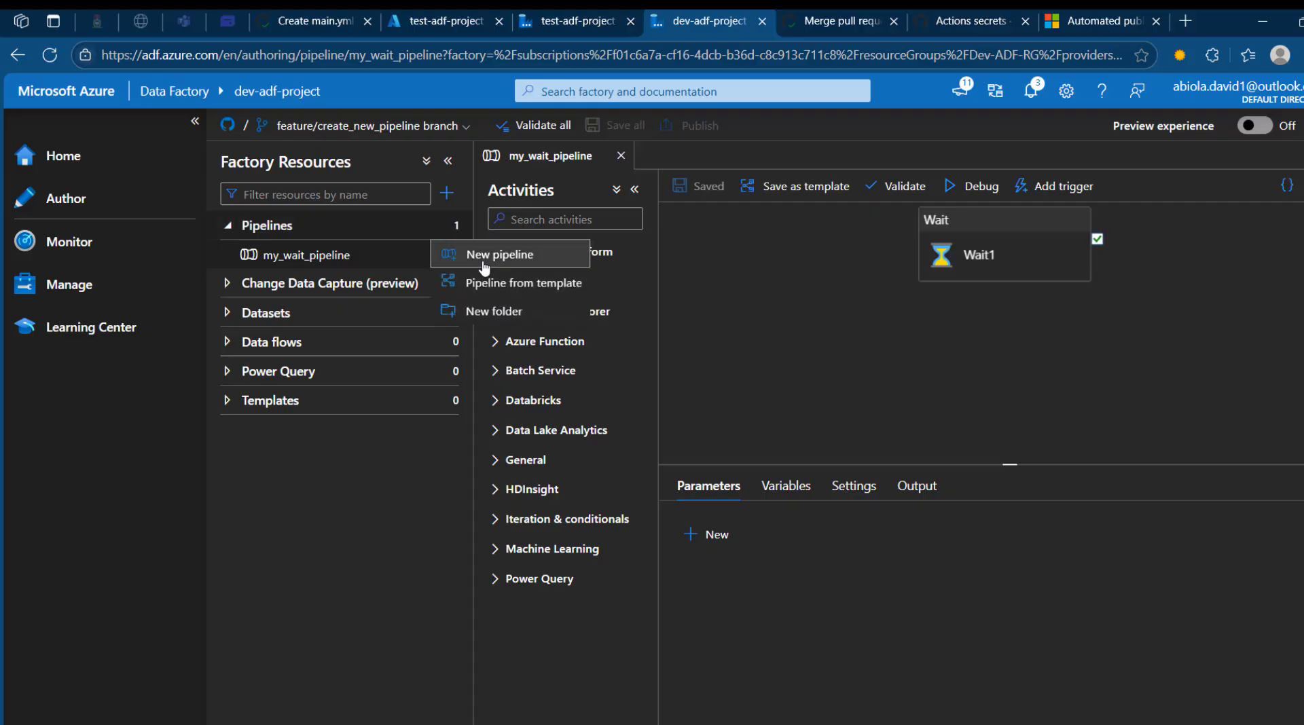
{"action": "left_click", "coordinate": [484, 256]}
{"action": "left_click", "coordinate": [543, 219]}
{"action": "type", "text": "wai"}
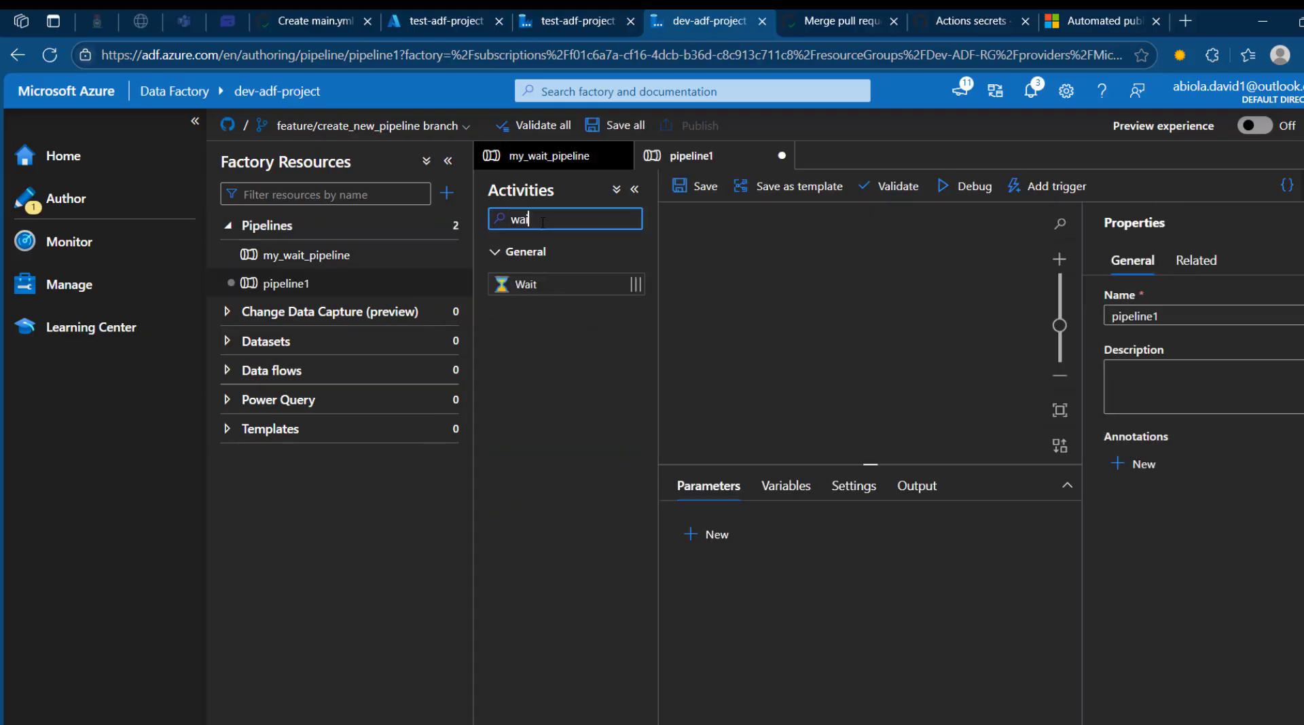
{"action": "left_click_drag", "start_coordinate": [557, 284], "coordinate": [846, 319]}
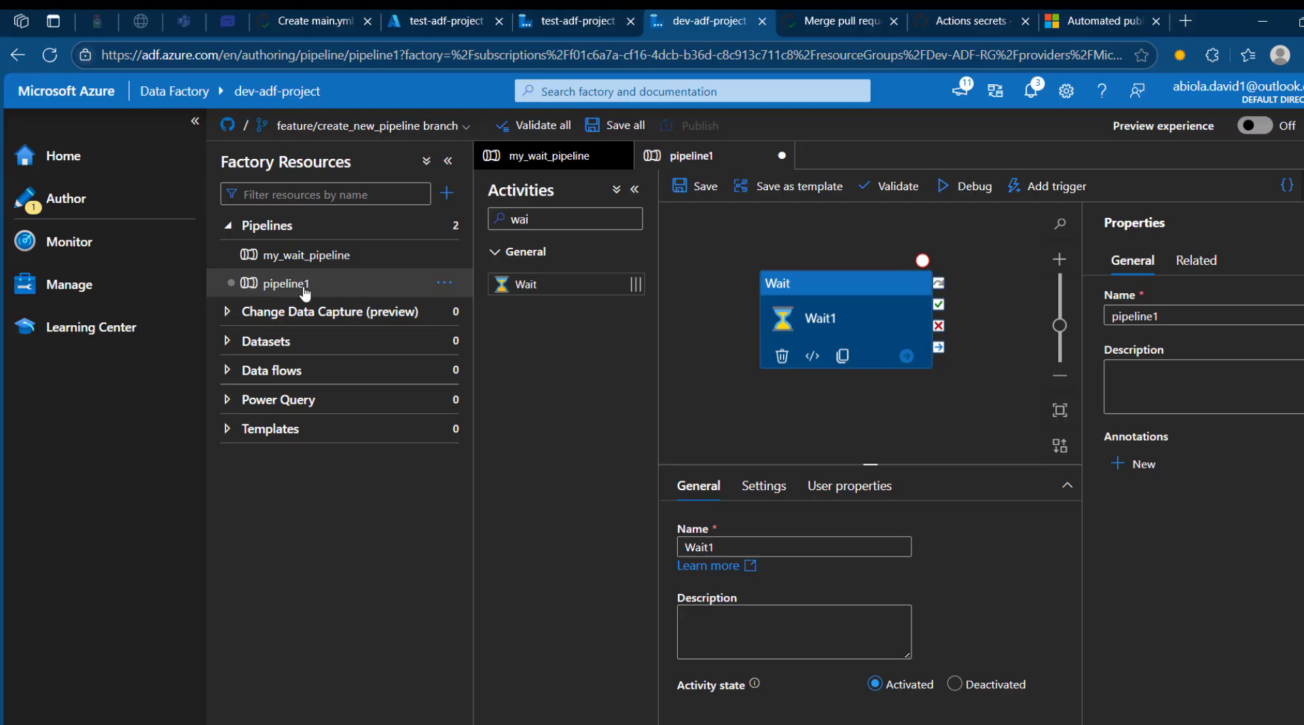
{"action": "left_click", "coordinate": [685, 182]}
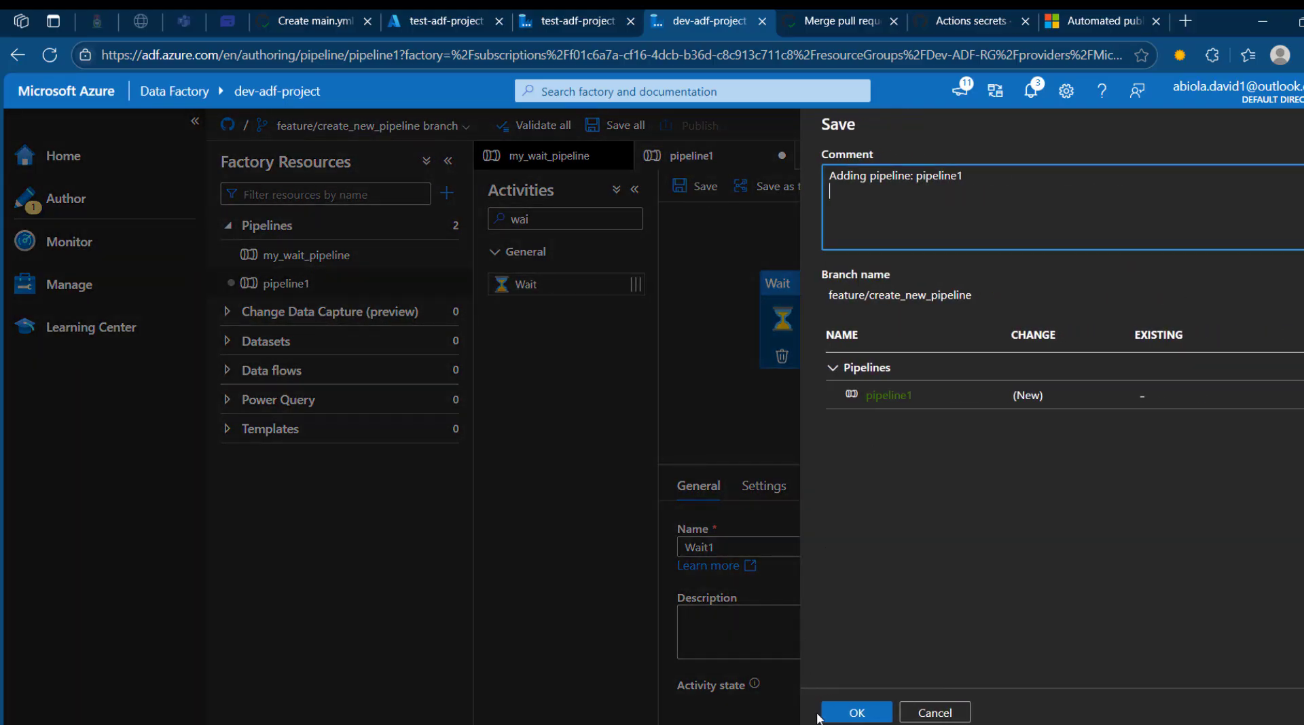
{"action": "left_click", "coordinate": [857, 713]}
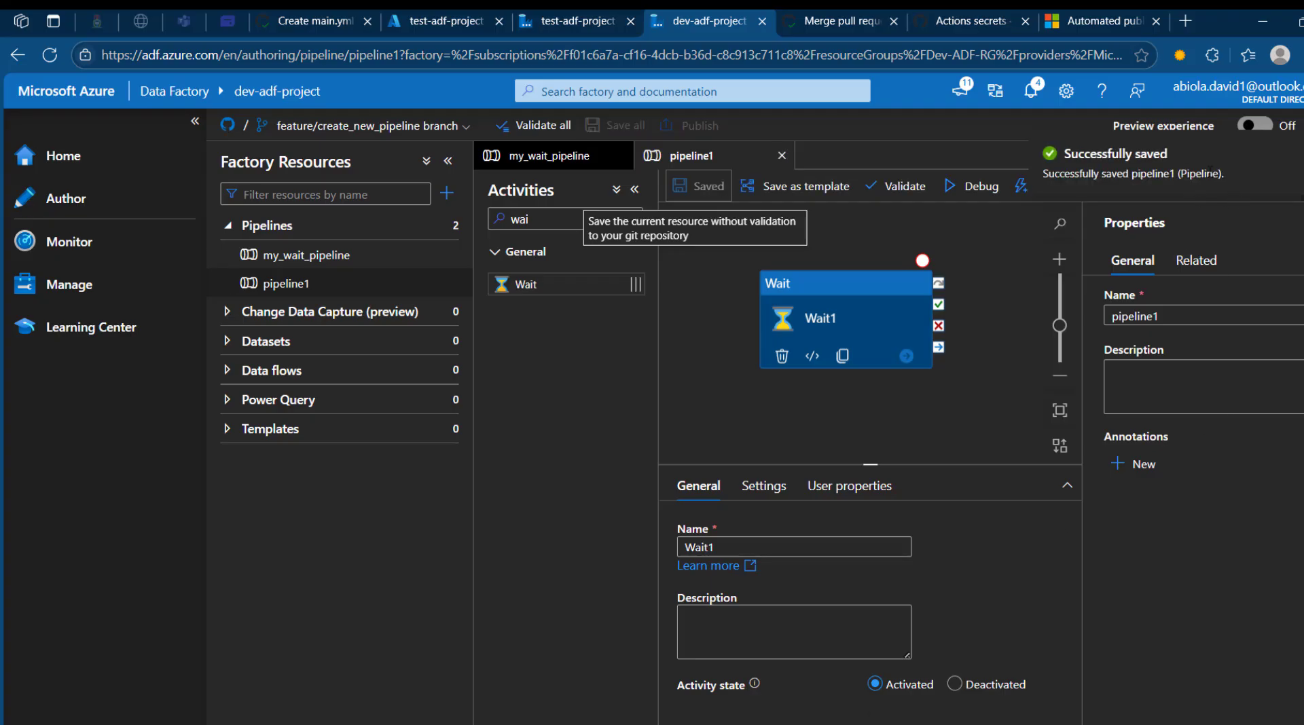
Create a GitHub pull request from feature/create_new_pipeline into main, keeping the suggested title and an empty description.
{"action": "left_click", "coordinate": [439, 128]}
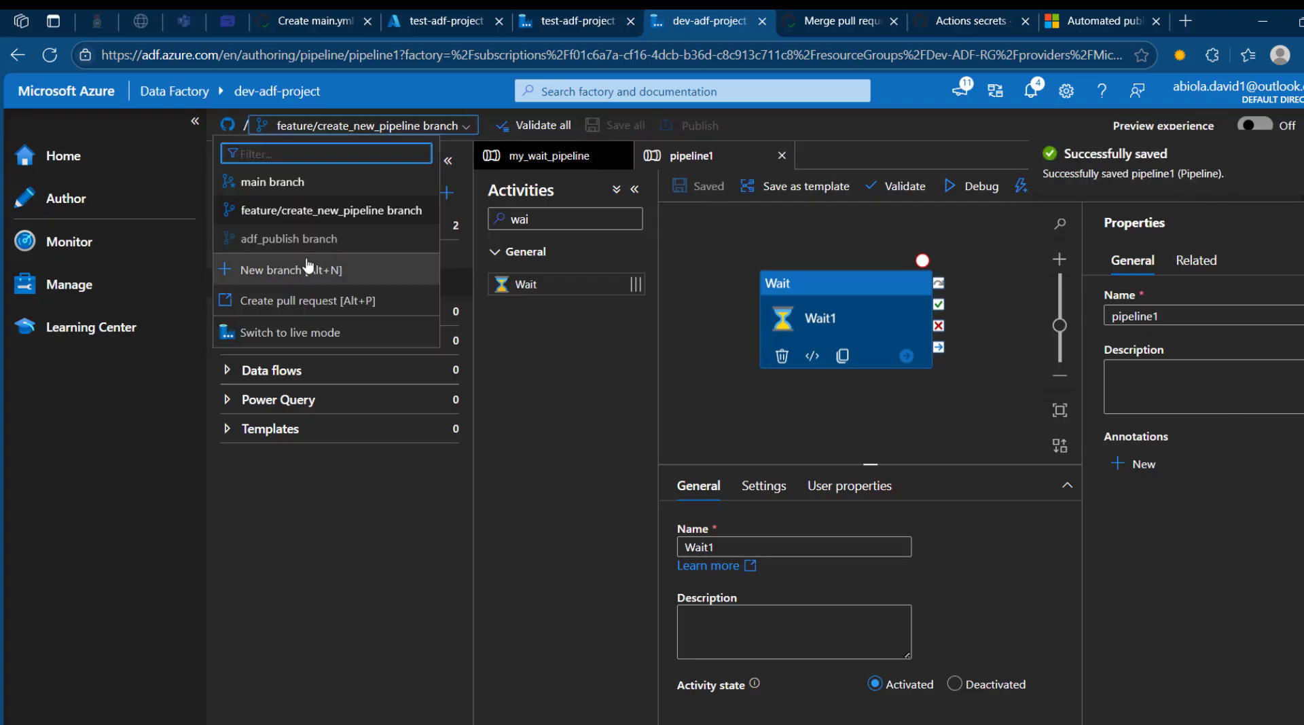
{"action": "left_click", "coordinate": [314, 300]}
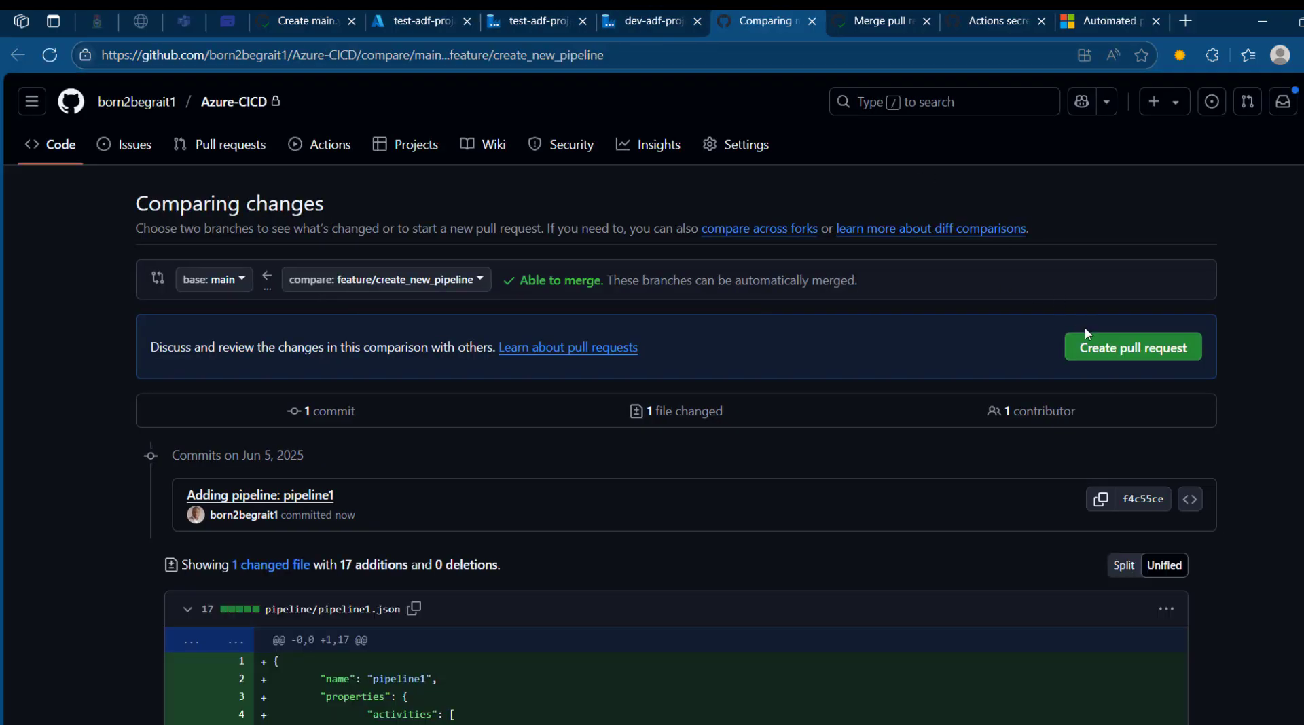
{"action": "left_click", "coordinate": [1116, 354]}
{"action": "scroll", "coordinate": [910, 347], "scroll_direction": "down", "scroll_amount": 5}
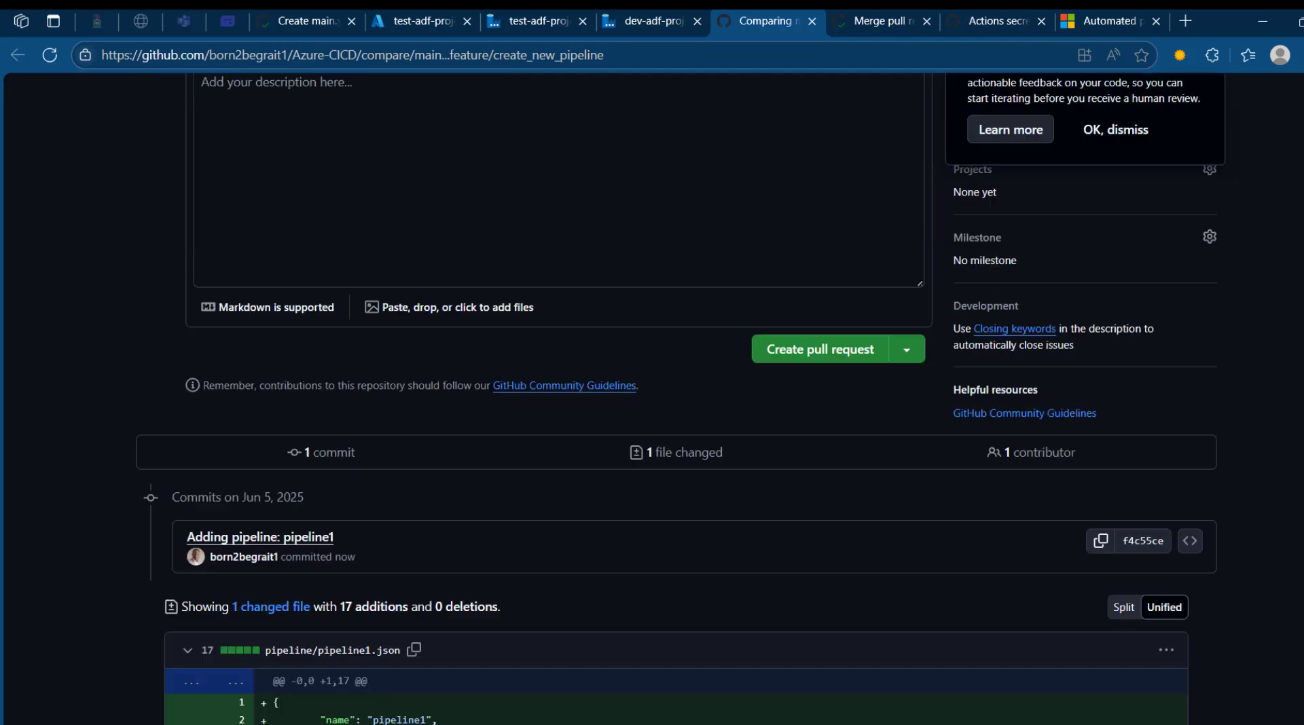
{"action": "left_click", "coordinate": [800, 343]}
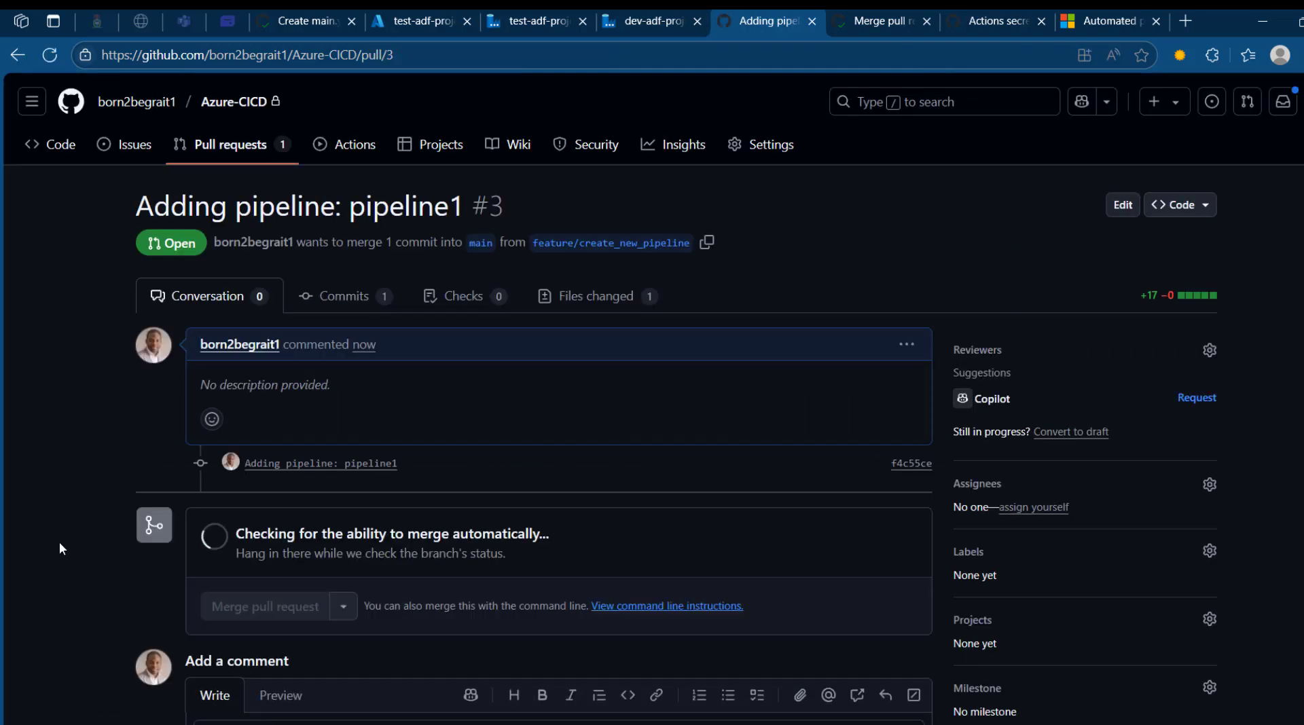
Merge the "Adding pipeline: pipeline1" pull request into main and delete the feature/create_new_pipeline branch.
{"action": "scroll", "coordinate": [60, 543], "scroll_direction": "down", "scroll_amount": 4}
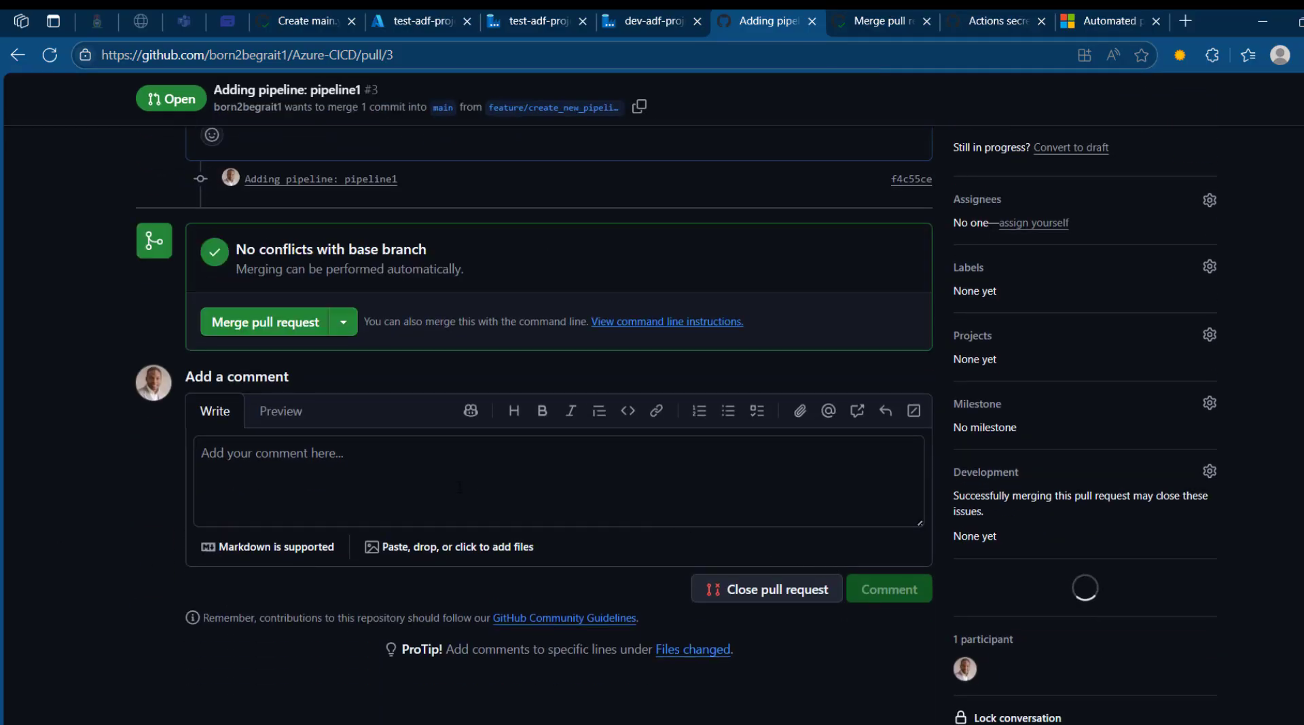
{"action": "left_click", "coordinate": [285, 324]}
{"action": "left_click", "coordinate": [273, 541]}
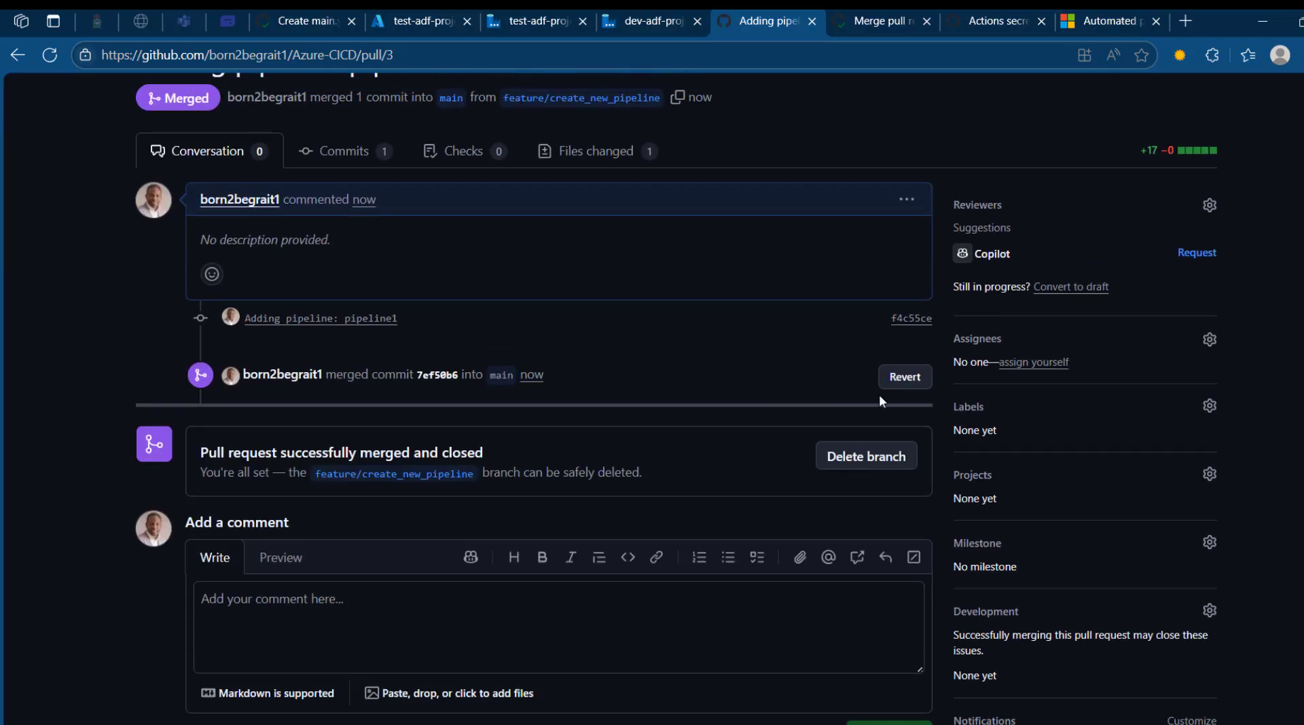
{"action": "left_click", "coordinate": [882, 460]}
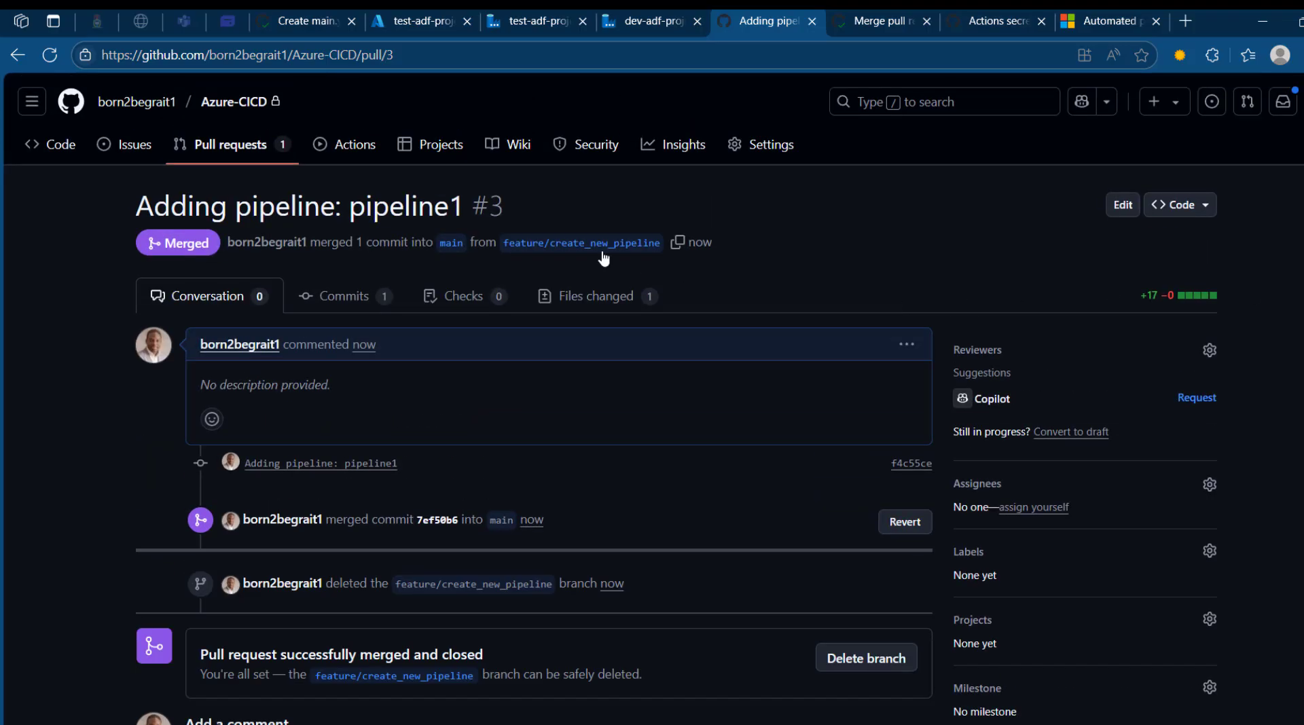
Open the azure-cicd workflow run for merged pull request #3, follow its build and release jobs, and return to the workflow's run list.
{"action": "left_click", "coordinate": [357, 154]}
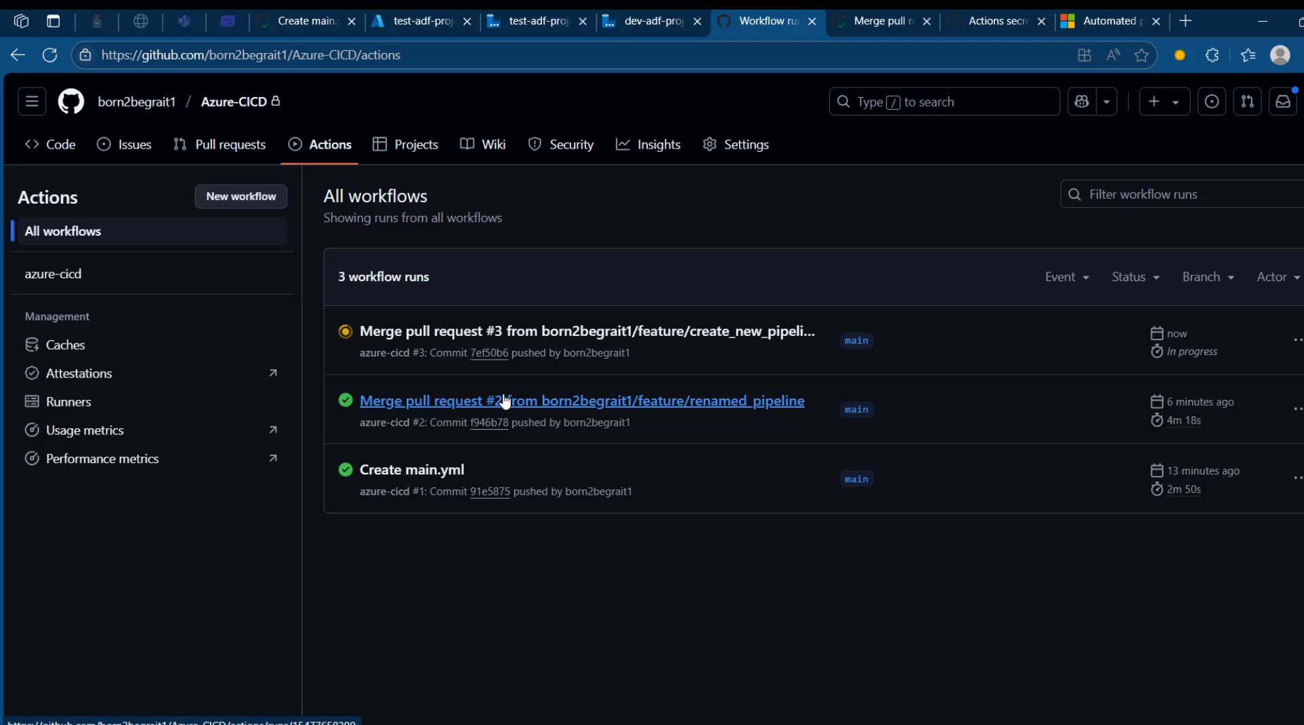
{"action": "left_click", "coordinate": [515, 344]}
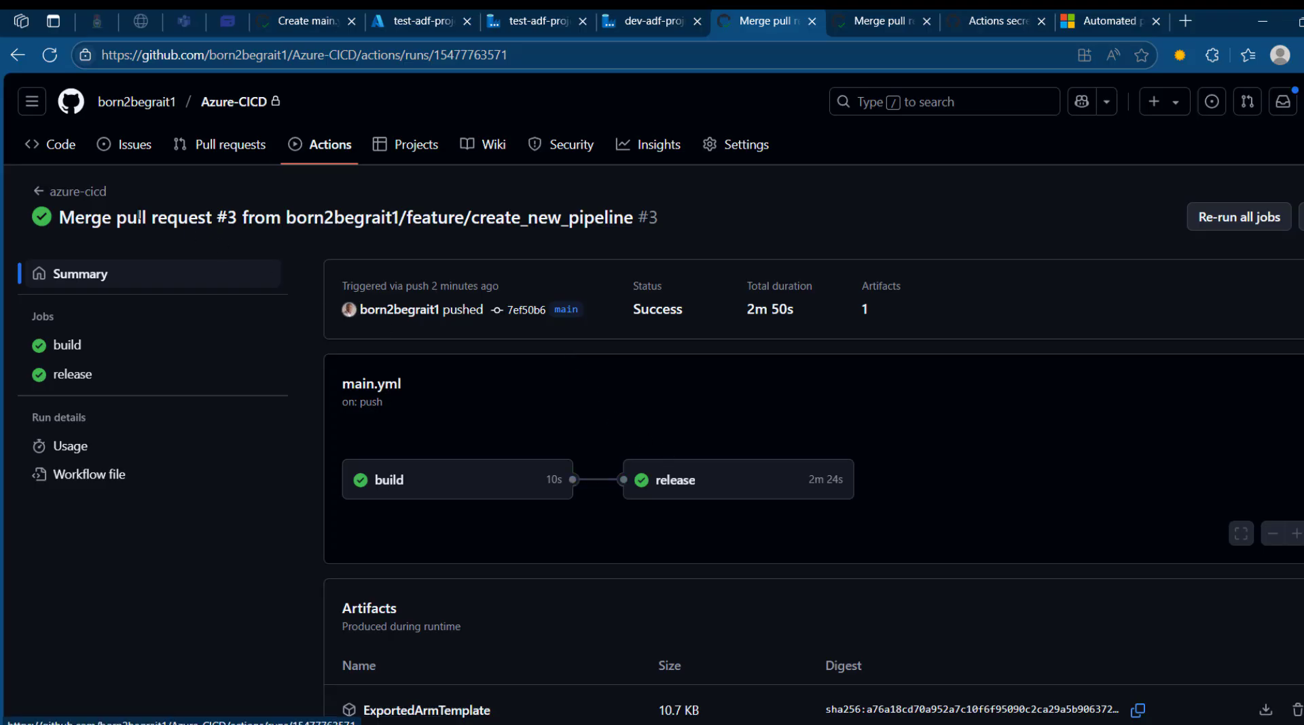
{"action": "left_click", "coordinate": [70, 194]}
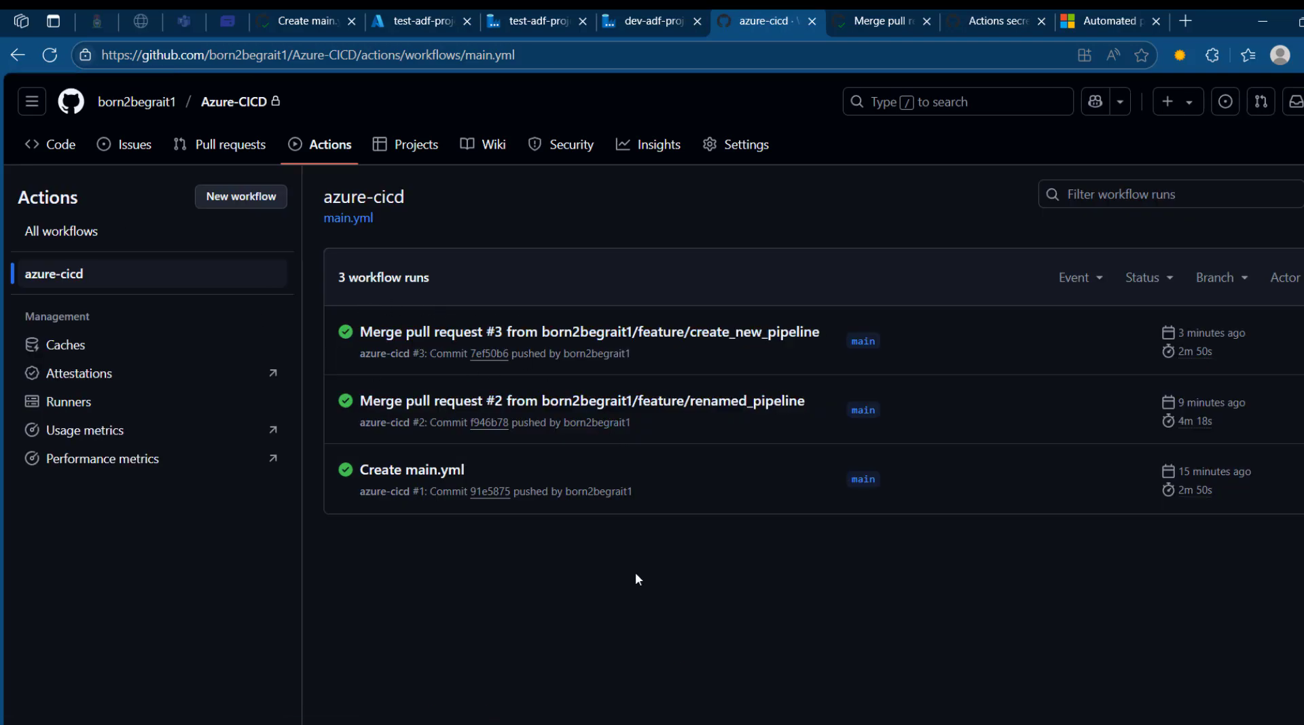
Reload the test-adf-project data factory and check its pipeline list for the newly deployed pipeline.
{"action": "left_click", "coordinate": [536, 20]}
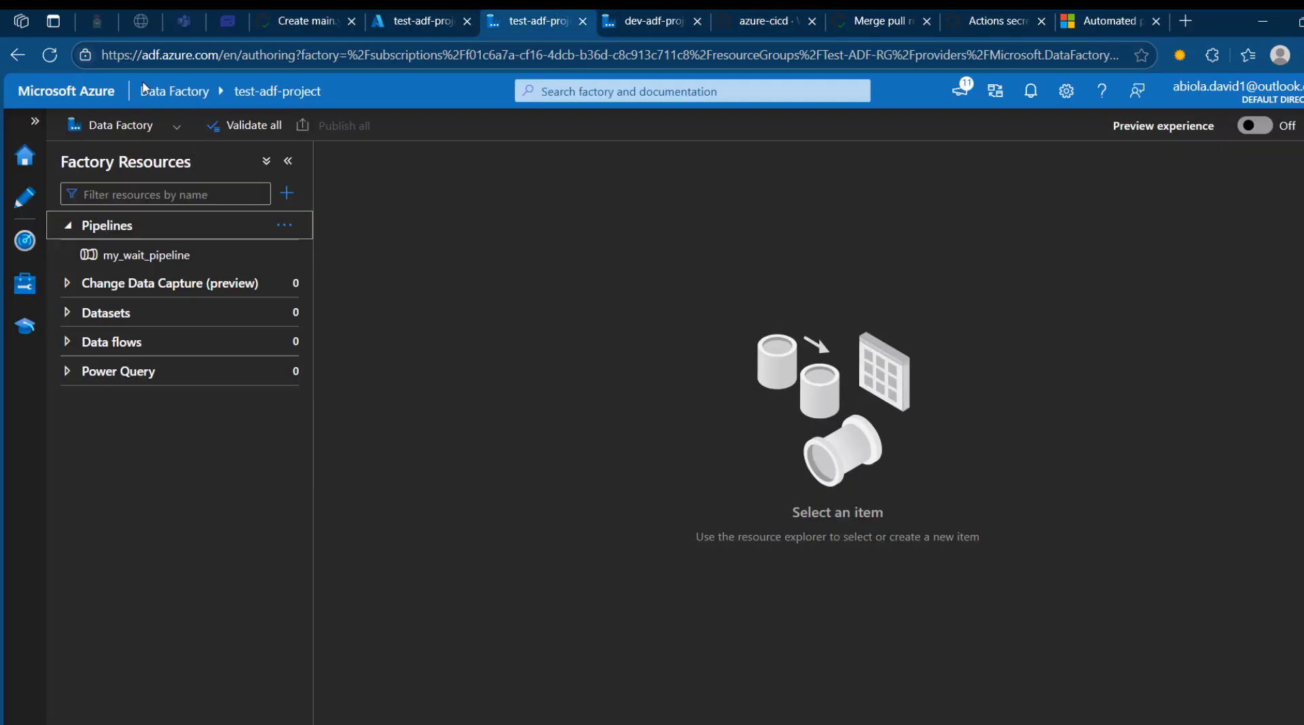
{"action": "left_click", "coordinate": [50, 54]}
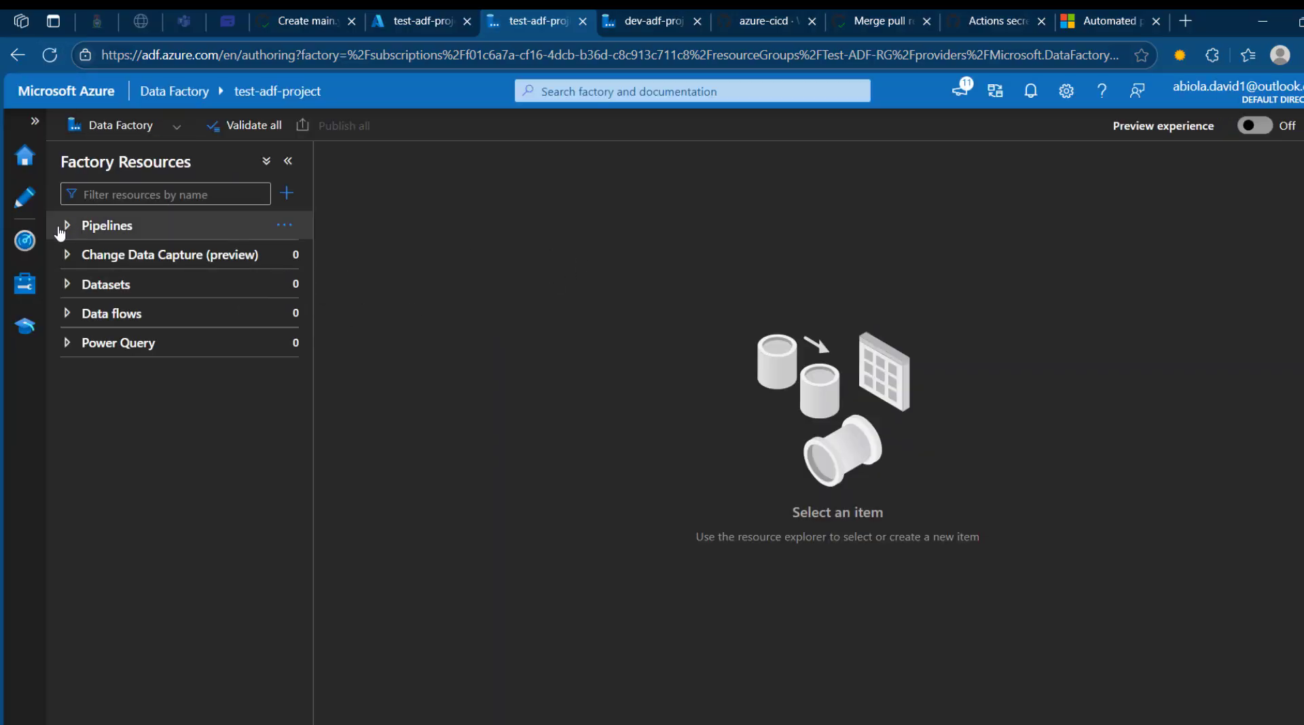
{"action": "left_click", "coordinate": [67, 227]}
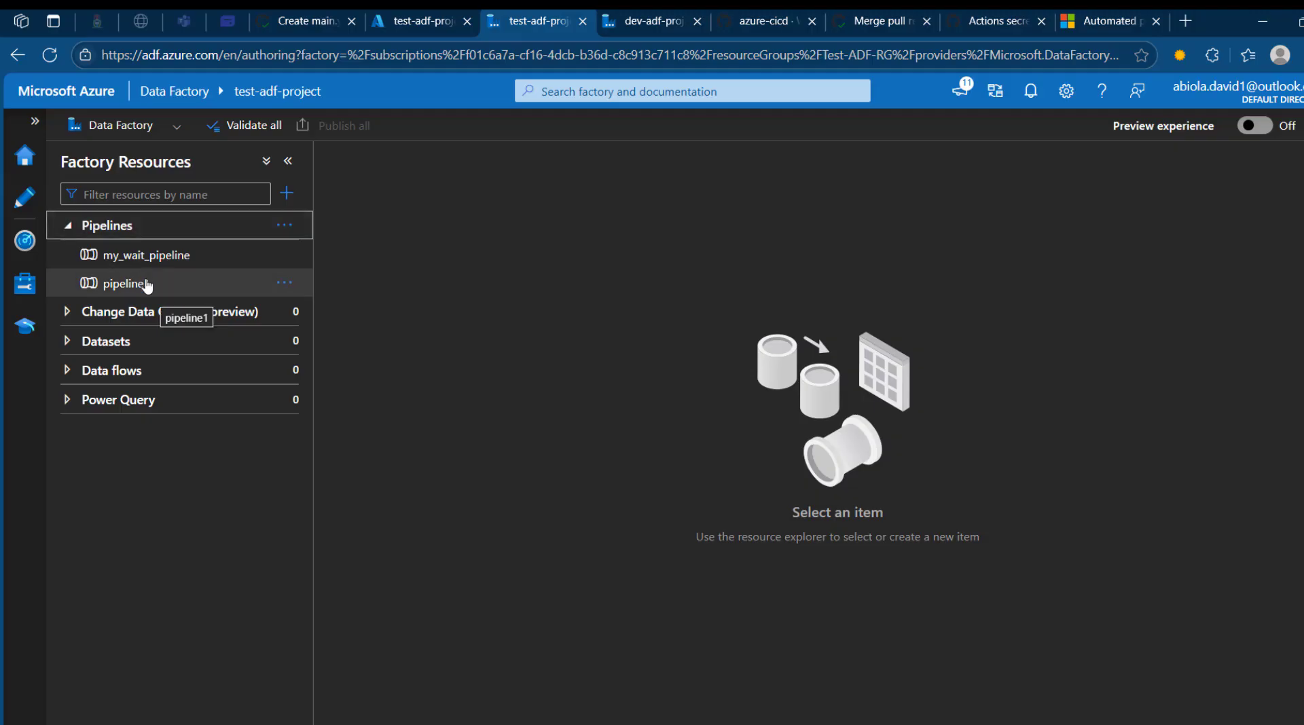